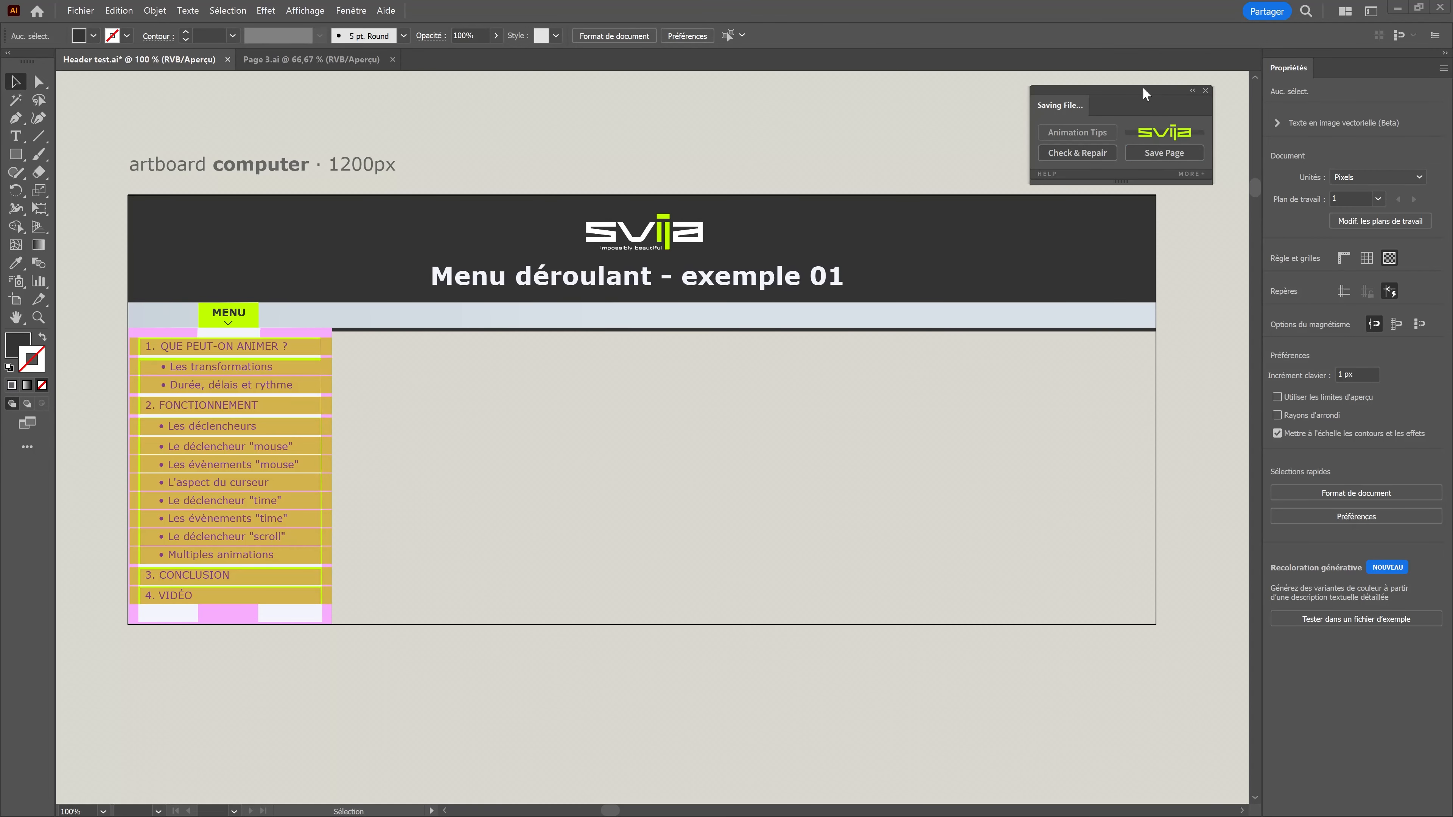
Display the document's layer list.
left_click_drag(1142, 86, 1142, 82)
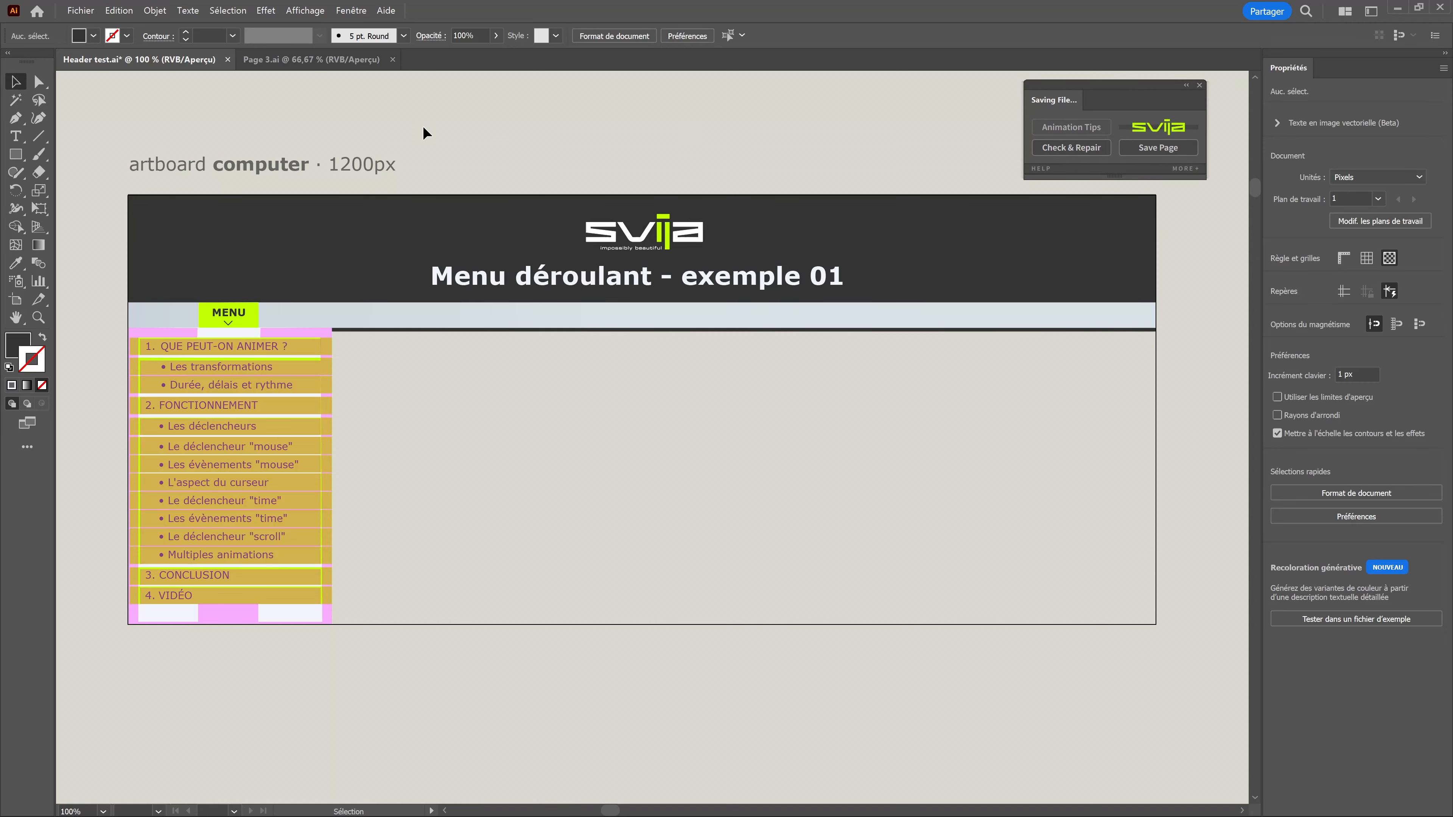
left_click(355, 11)
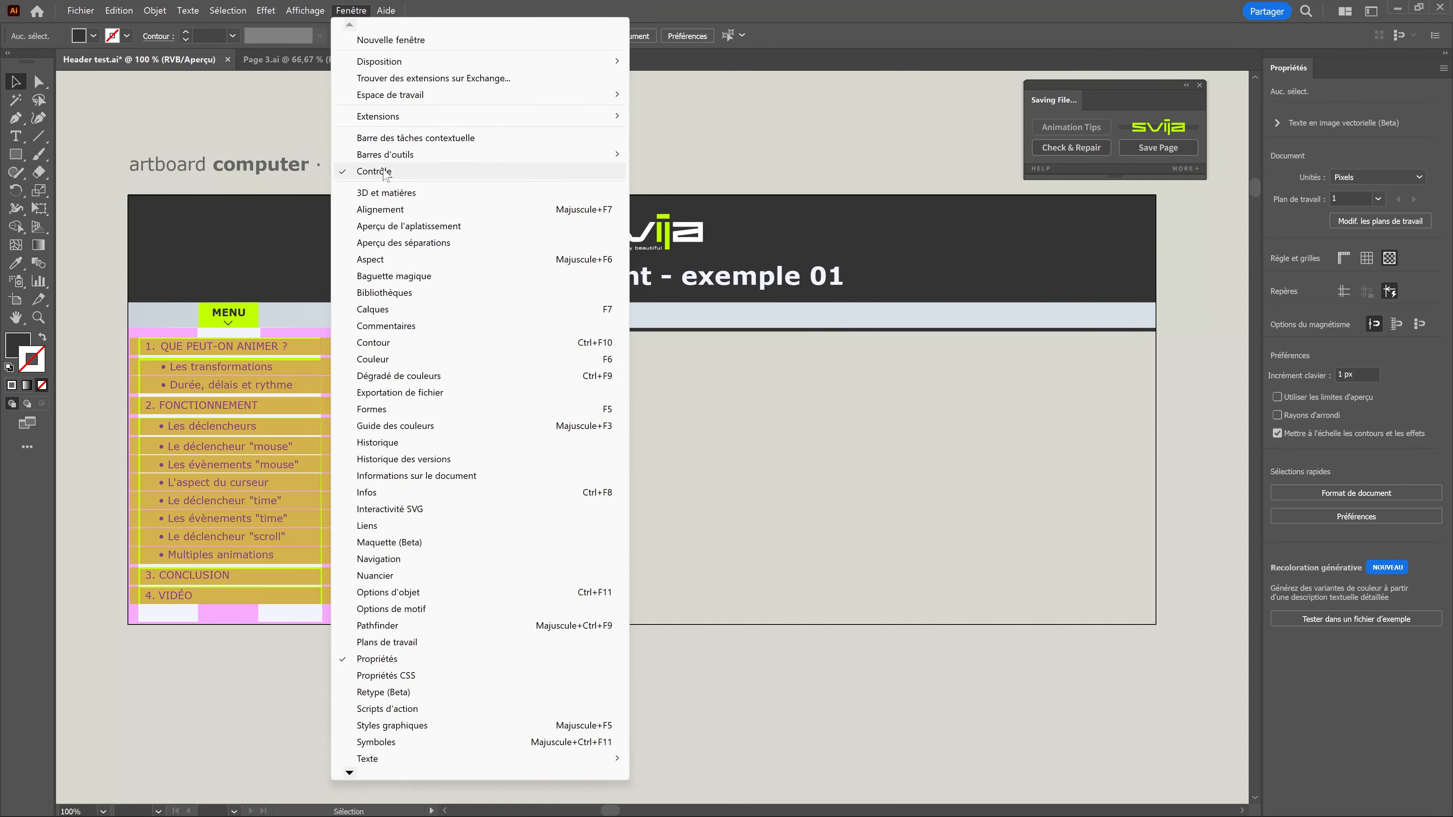
left_click(372, 309)
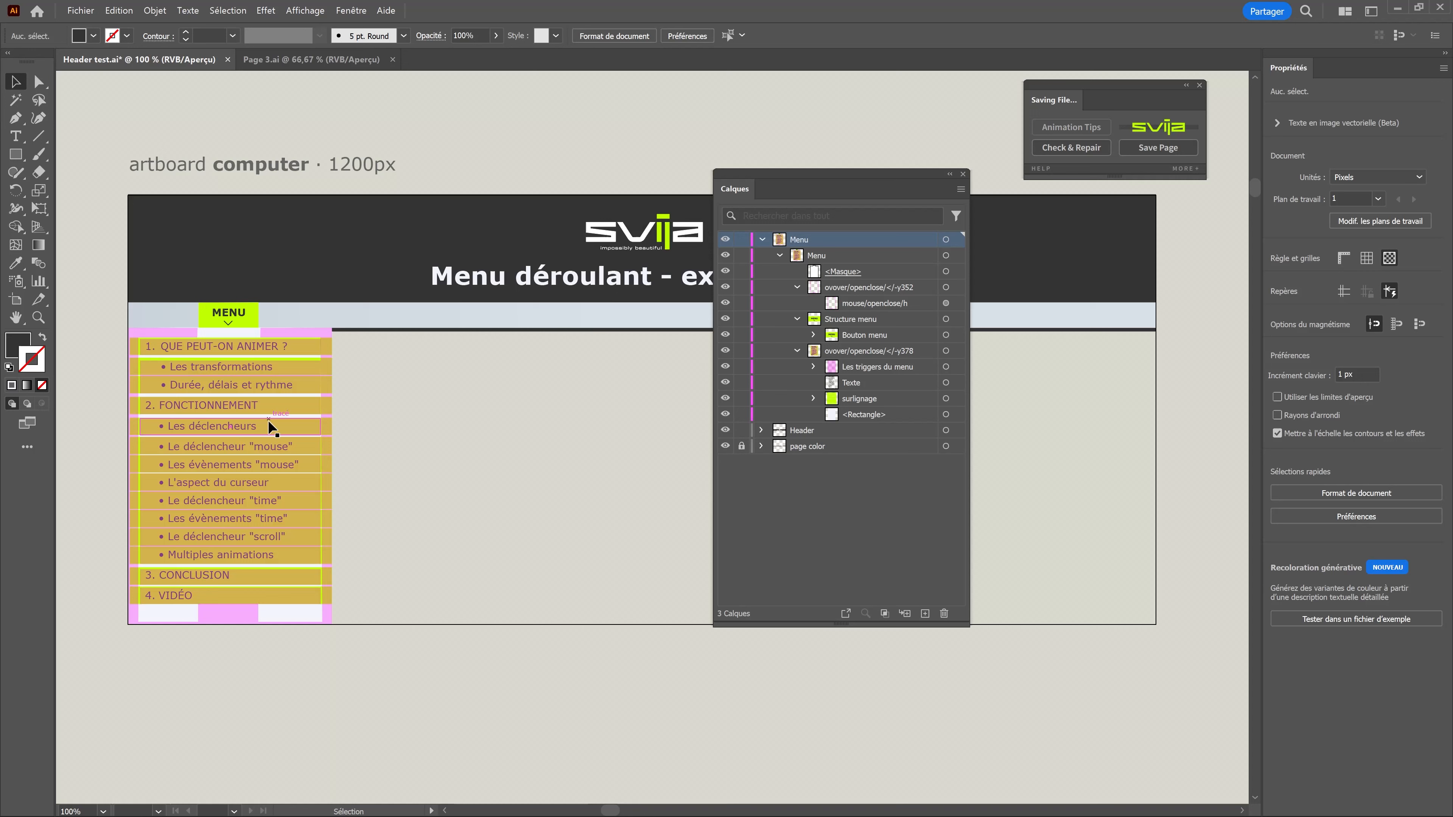
Examine the existing menu by hiding and showing the Menu group, highlighting its <Masque> item and viewing the artwork up close.
left_click(726, 256)
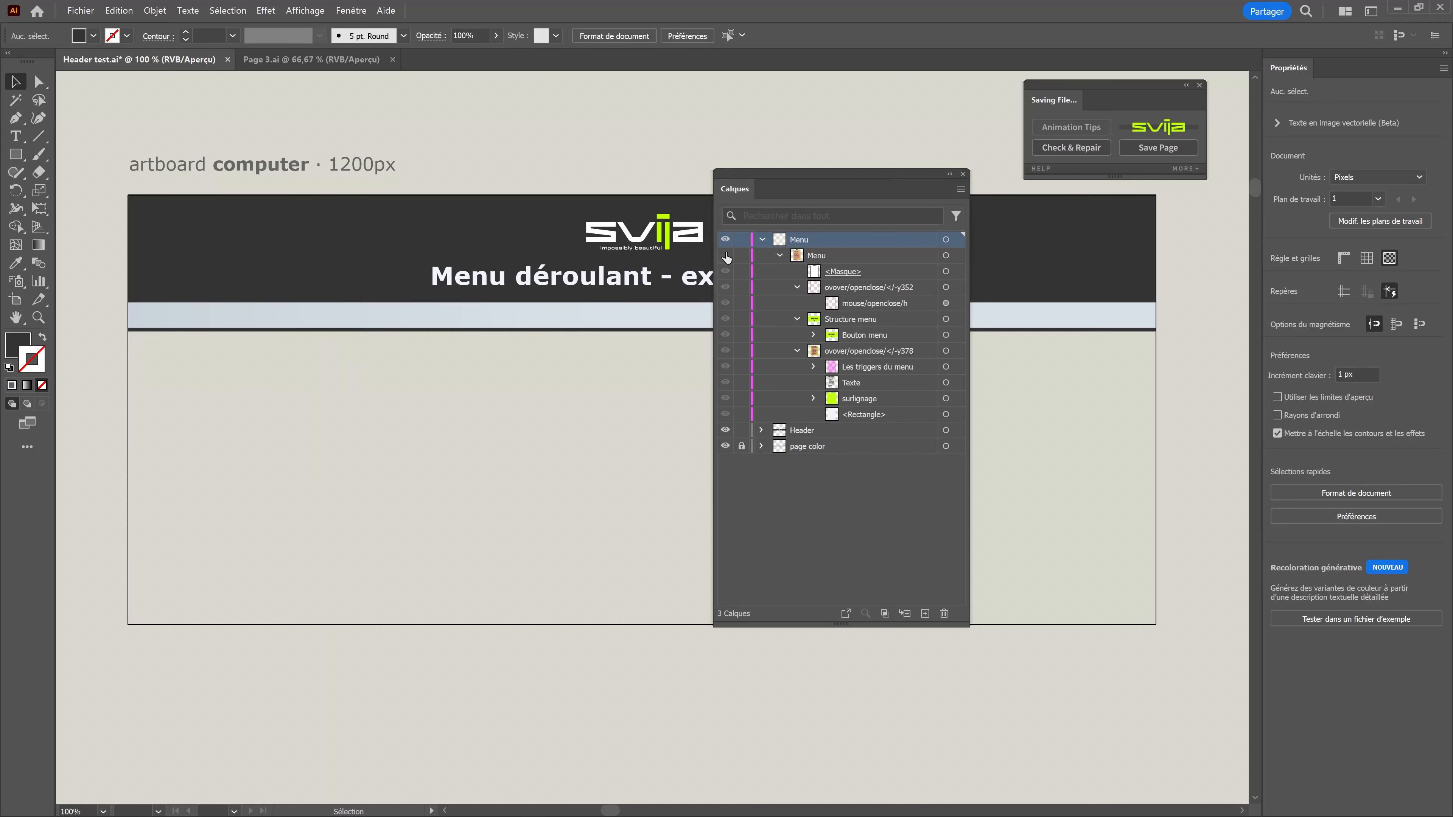
left_click(726, 256)
left_click(863, 272)
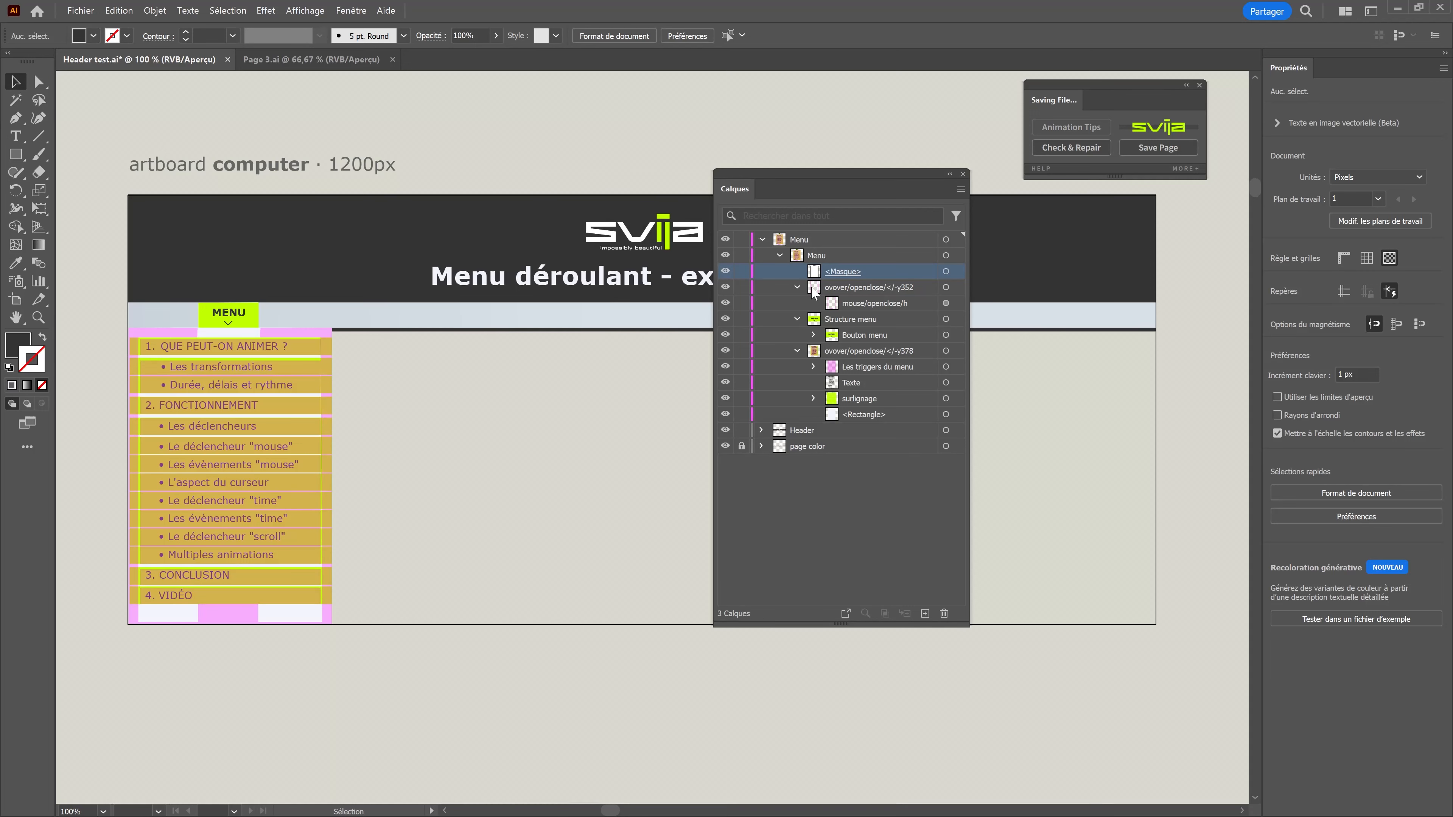
scroll(326, 396, "up", 2)
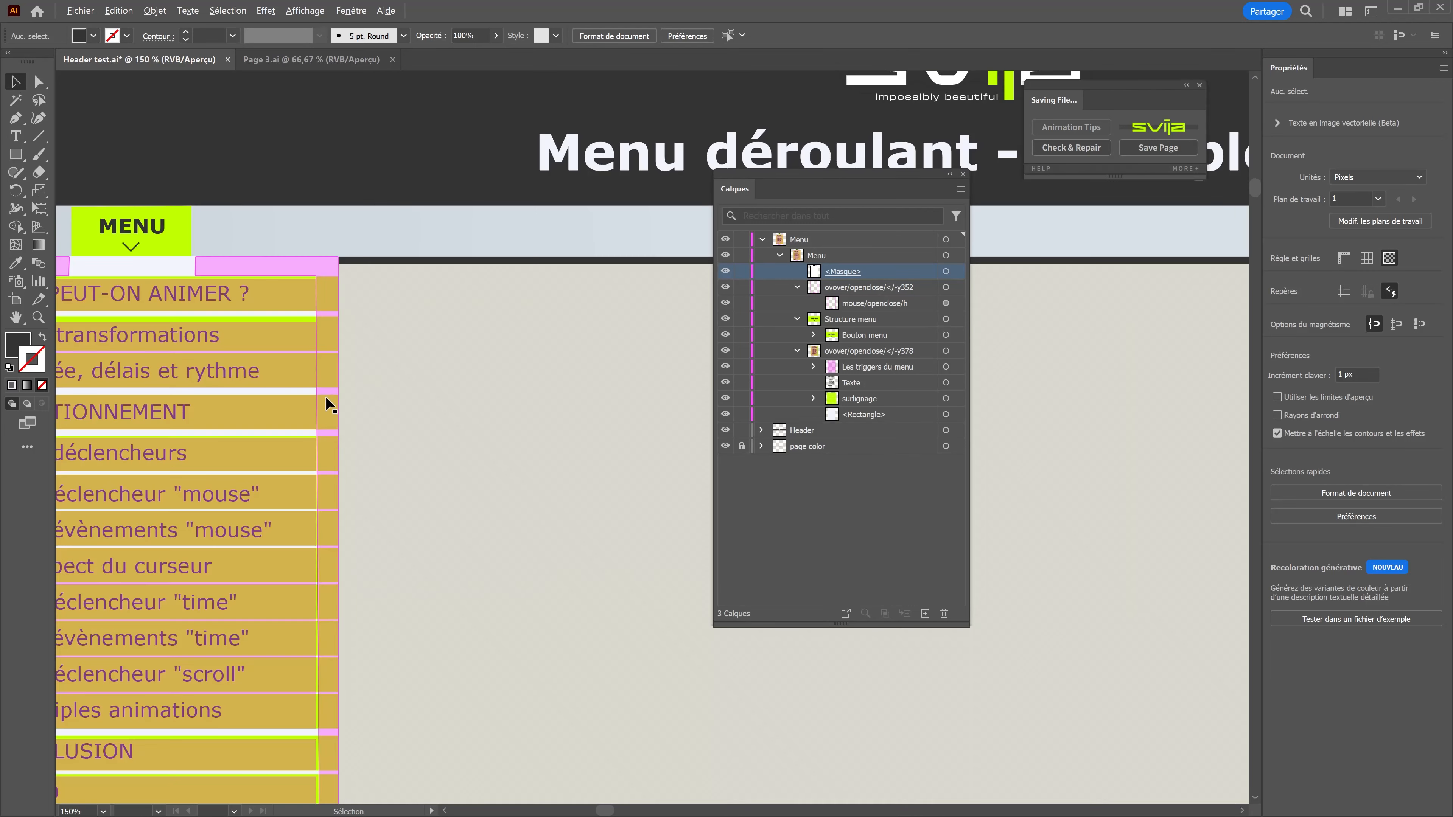
left_click_drag(326, 397, 505, 316)
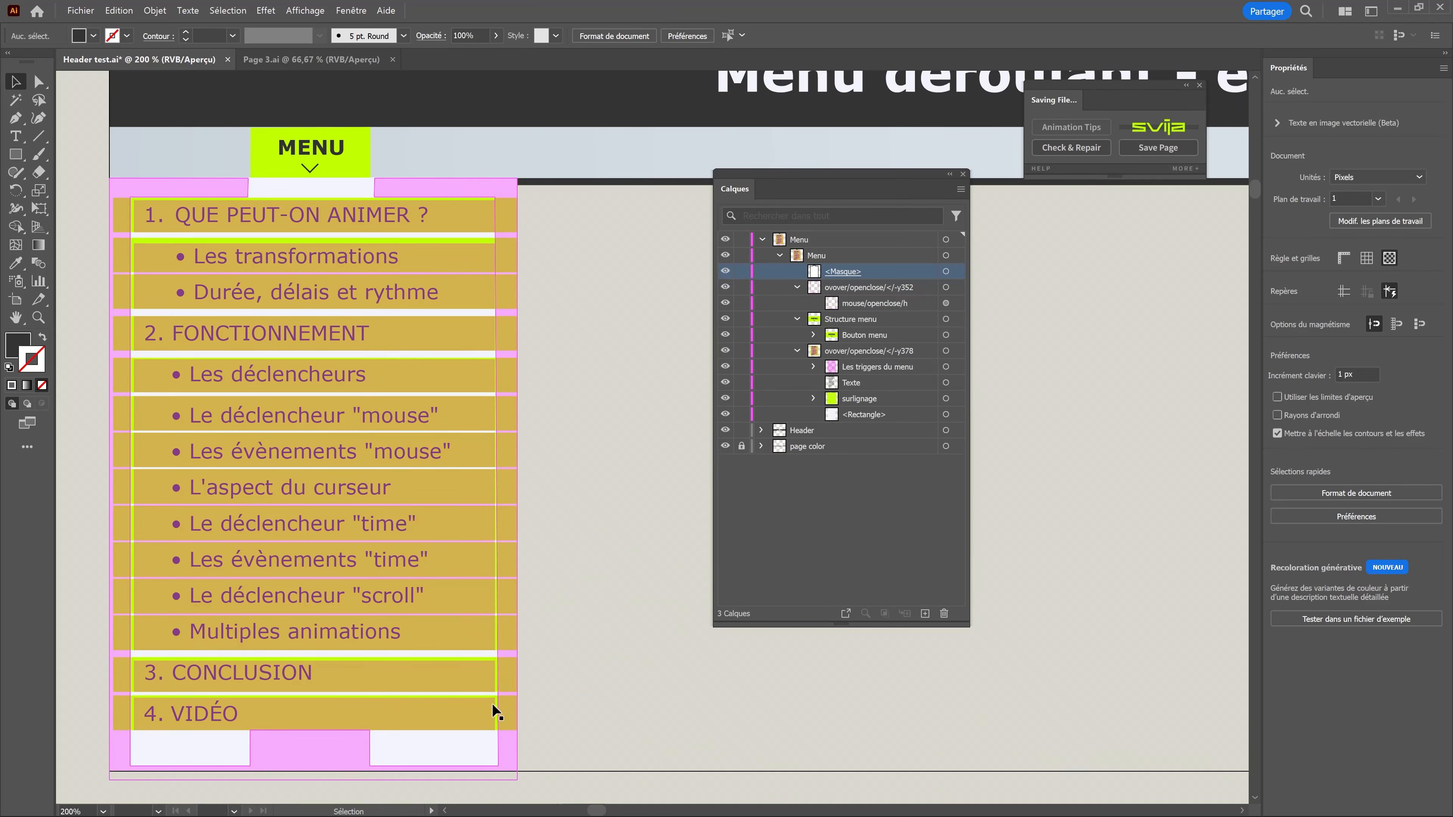
Examine the menu's parts by hiding and showing the Structure menu group and the ovover/openclose/</-y378 group.
left_click(726, 319)
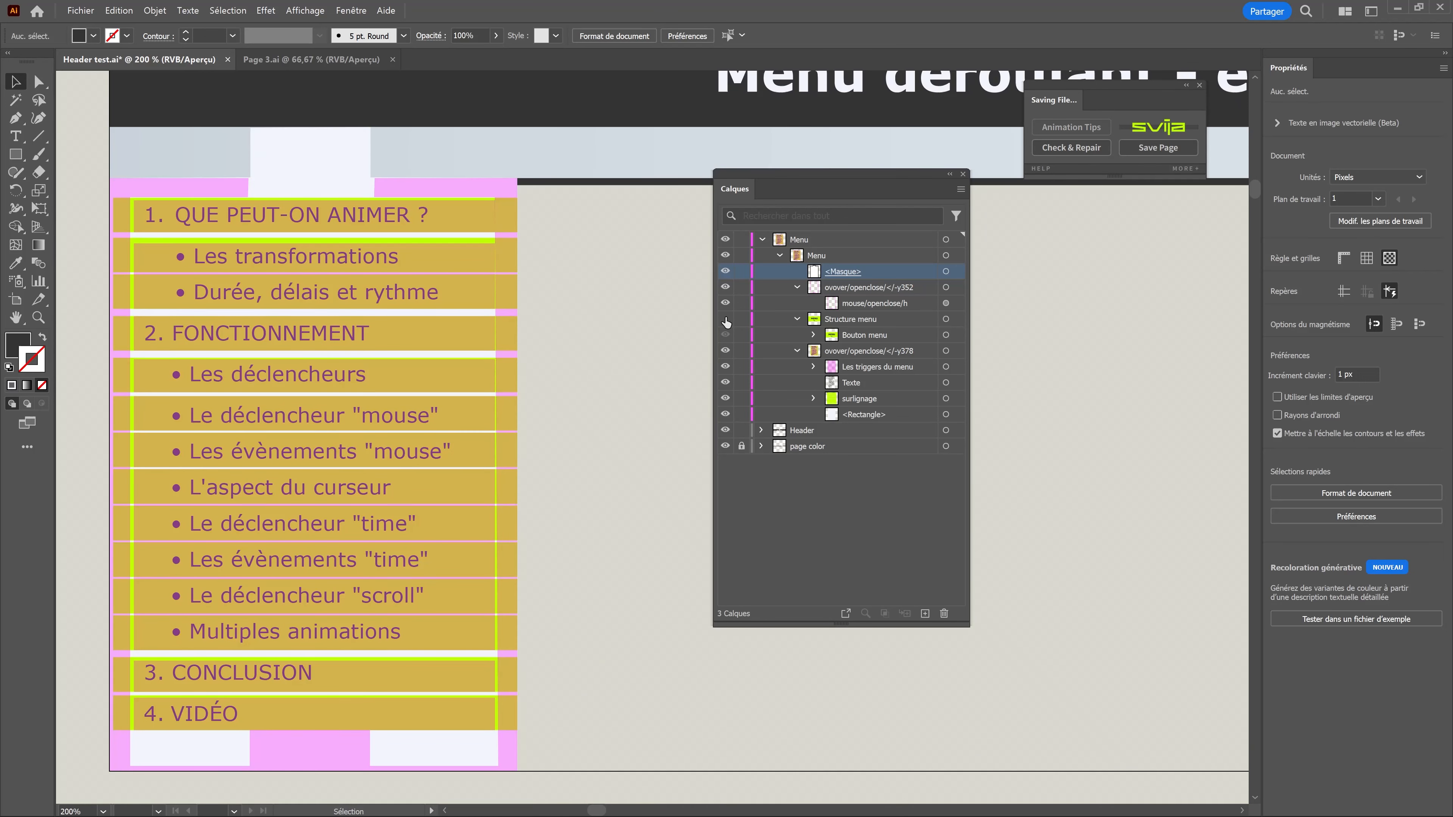
left_click(725, 319)
left_click(726, 319)
left_click(726, 351)
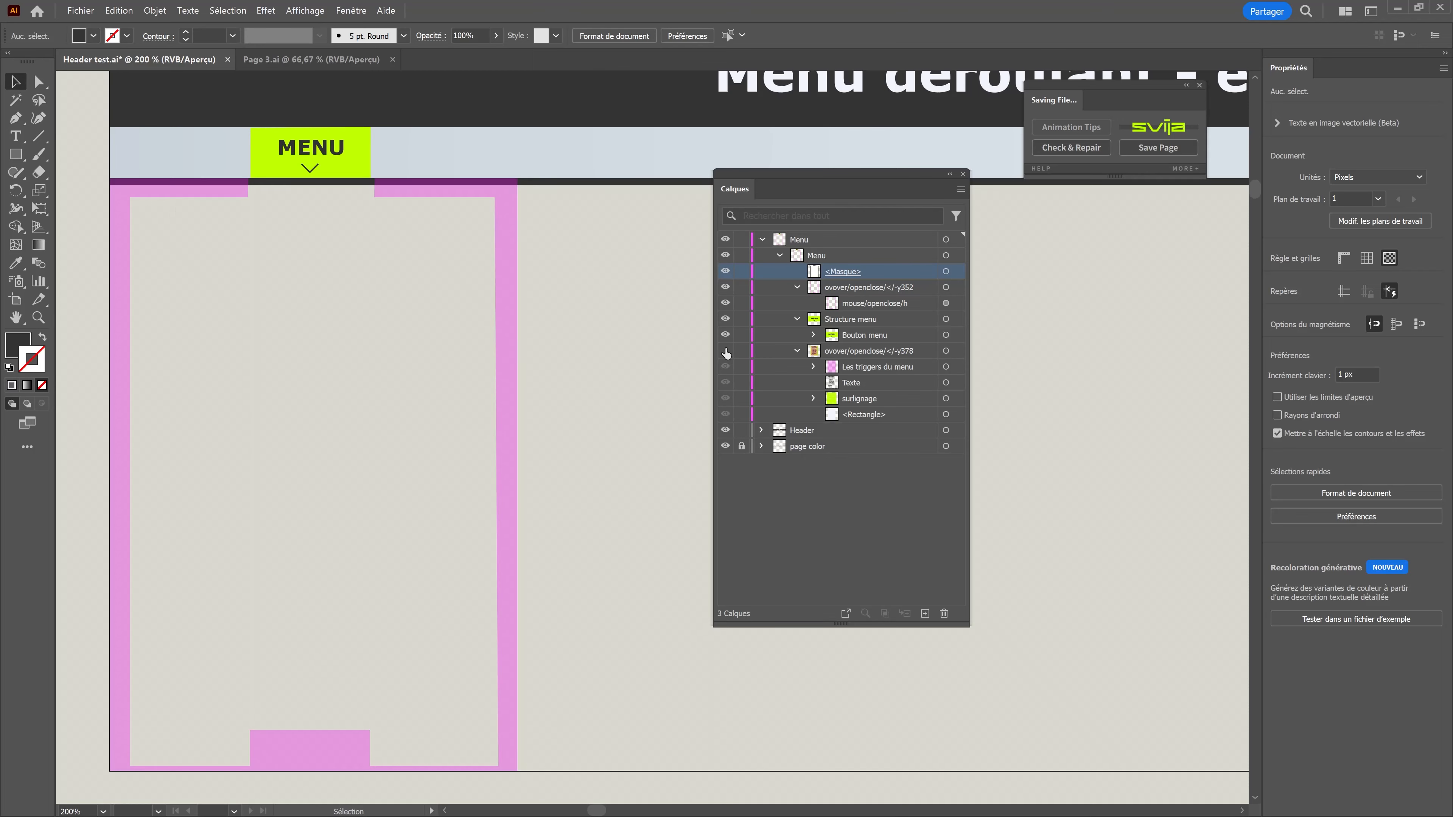
left_click(726, 351)
left_click(726, 351)
left_click(725, 351)
left_click(725, 351)
left_click(725, 351)
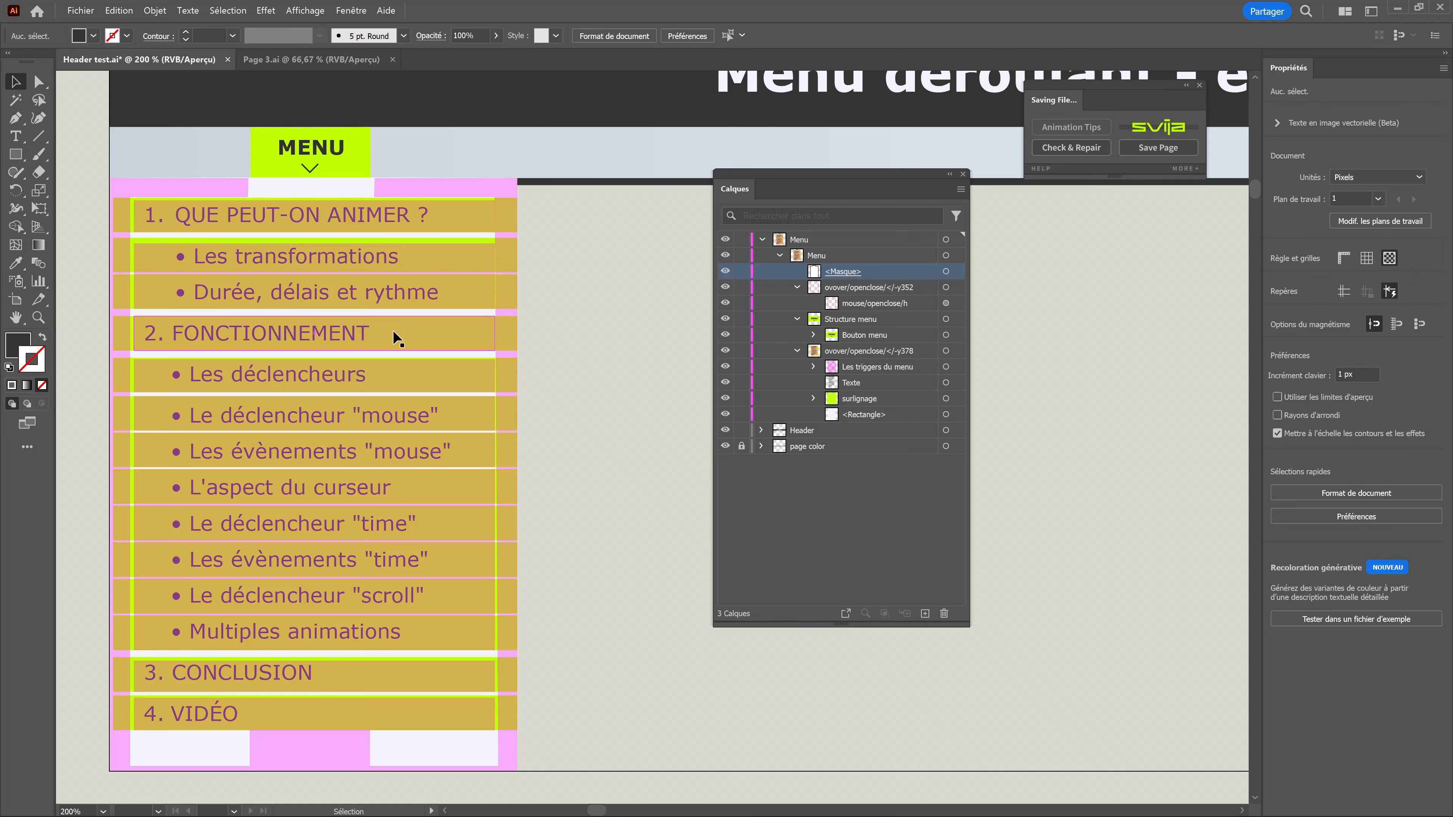
Draw a rectangle about 79 × 34 px on the light blue bar to the right of the existing menu button.
scroll(615, 355, "down", 2)
left_click_drag(615, 356, 421, 373)
scroll(463, 356, "up", 1)
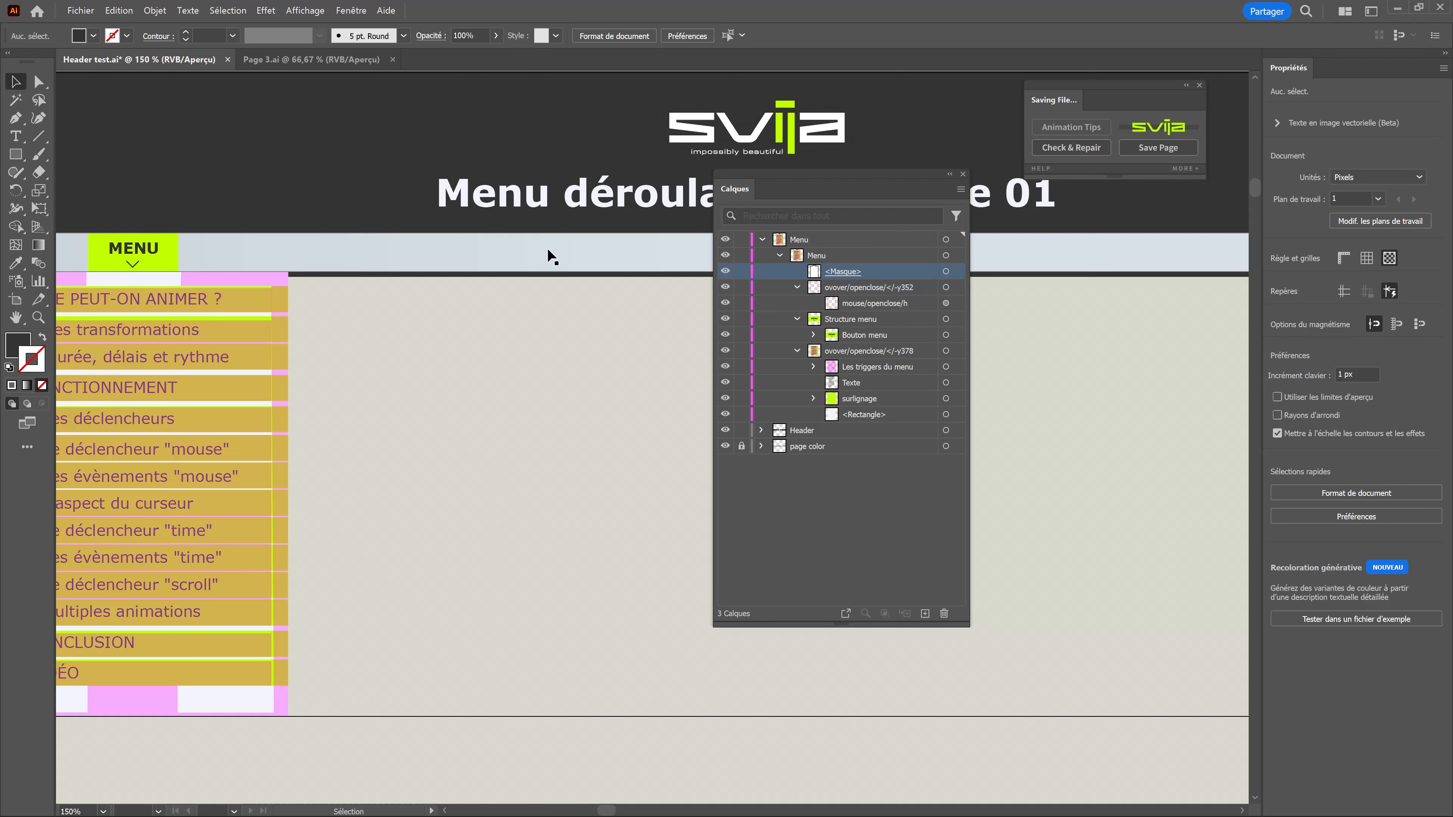
left_click(23, 157)
left_click_drag(482, 233, 585, 276)
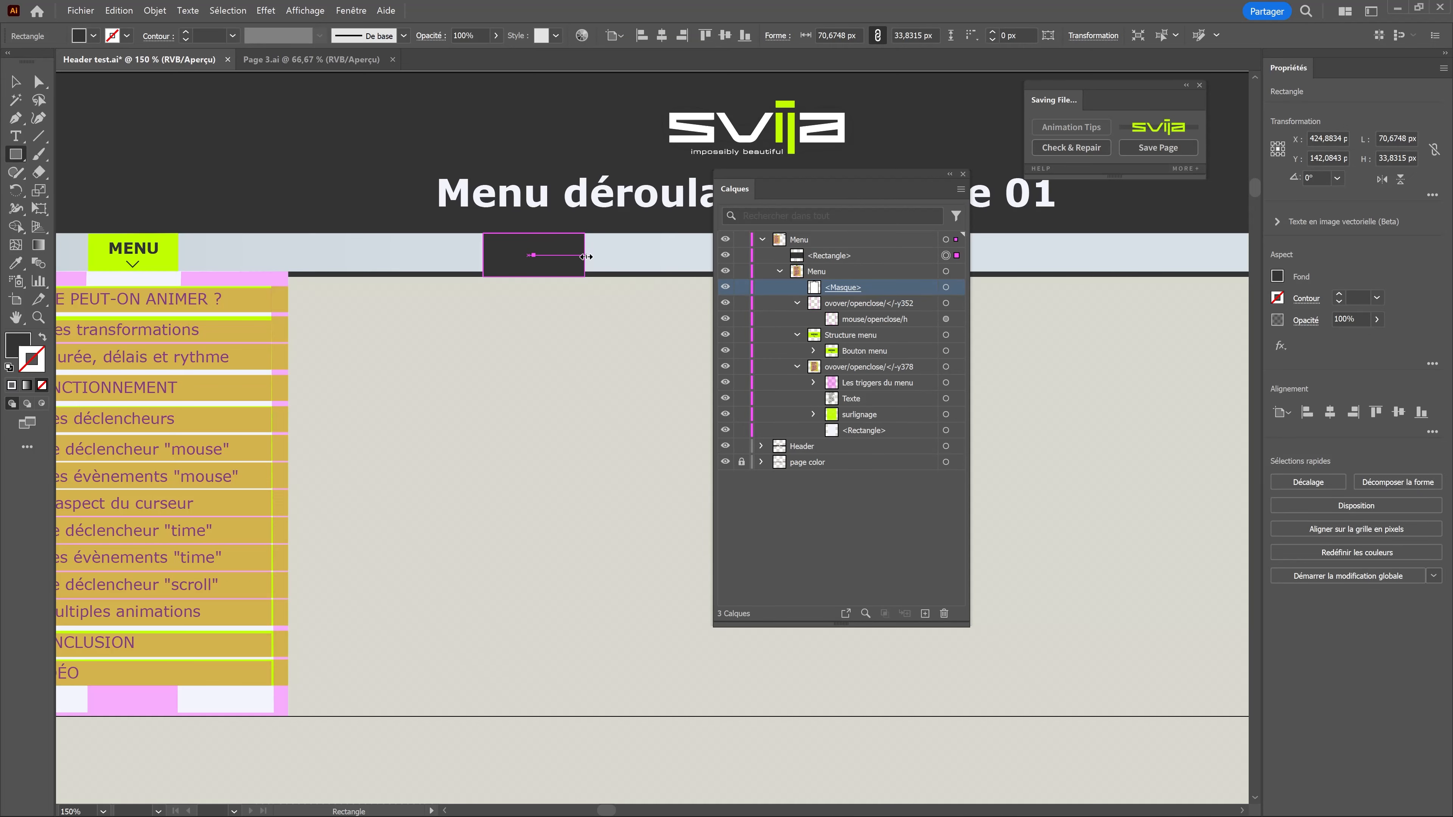
Fill the new rectangle on the bar with a light green swatch.
left_click(351, 10)
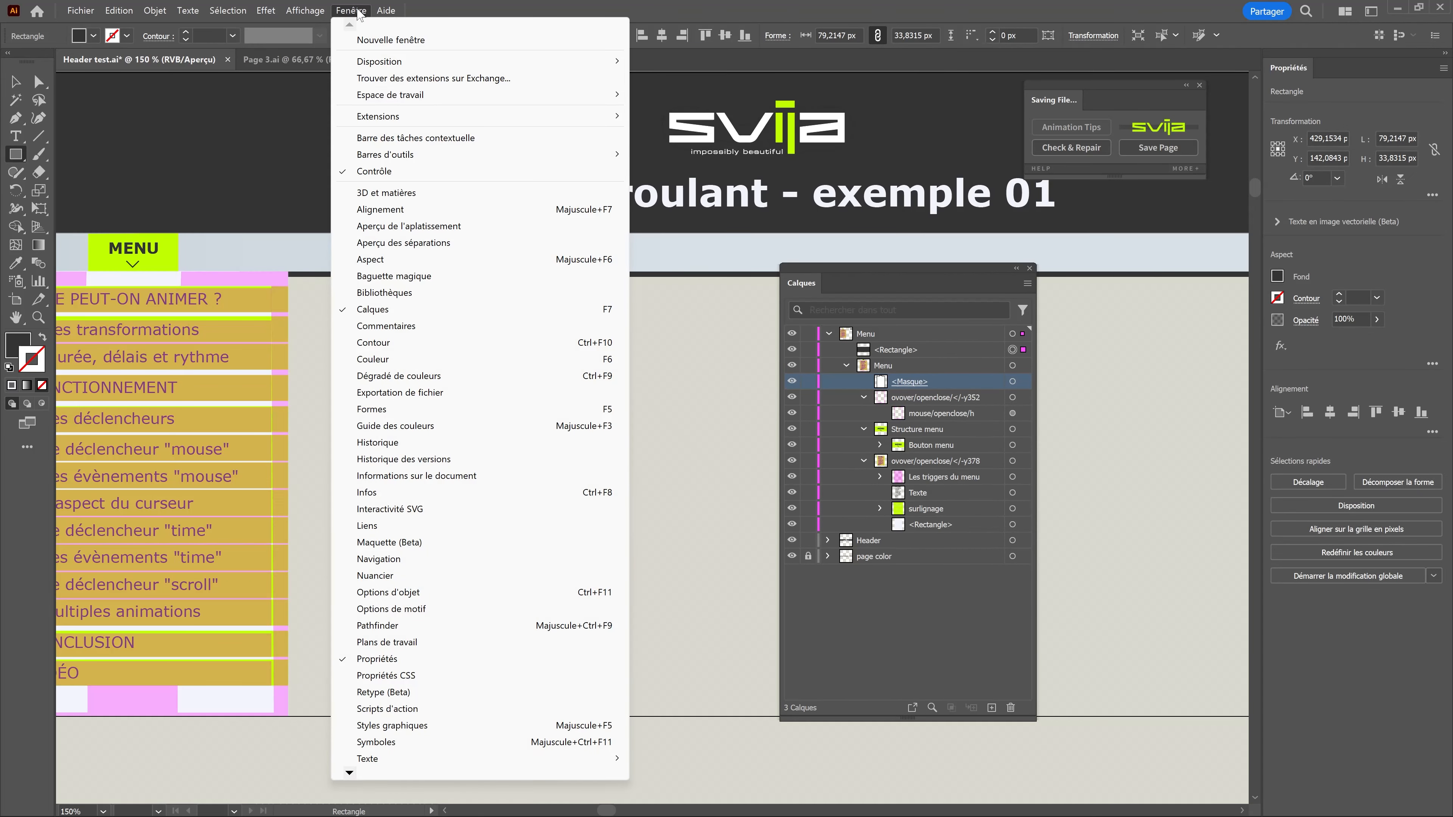
left_click(380, 179)
left_click_drag(384, 299, 383, 418)
left_click(408, 285)
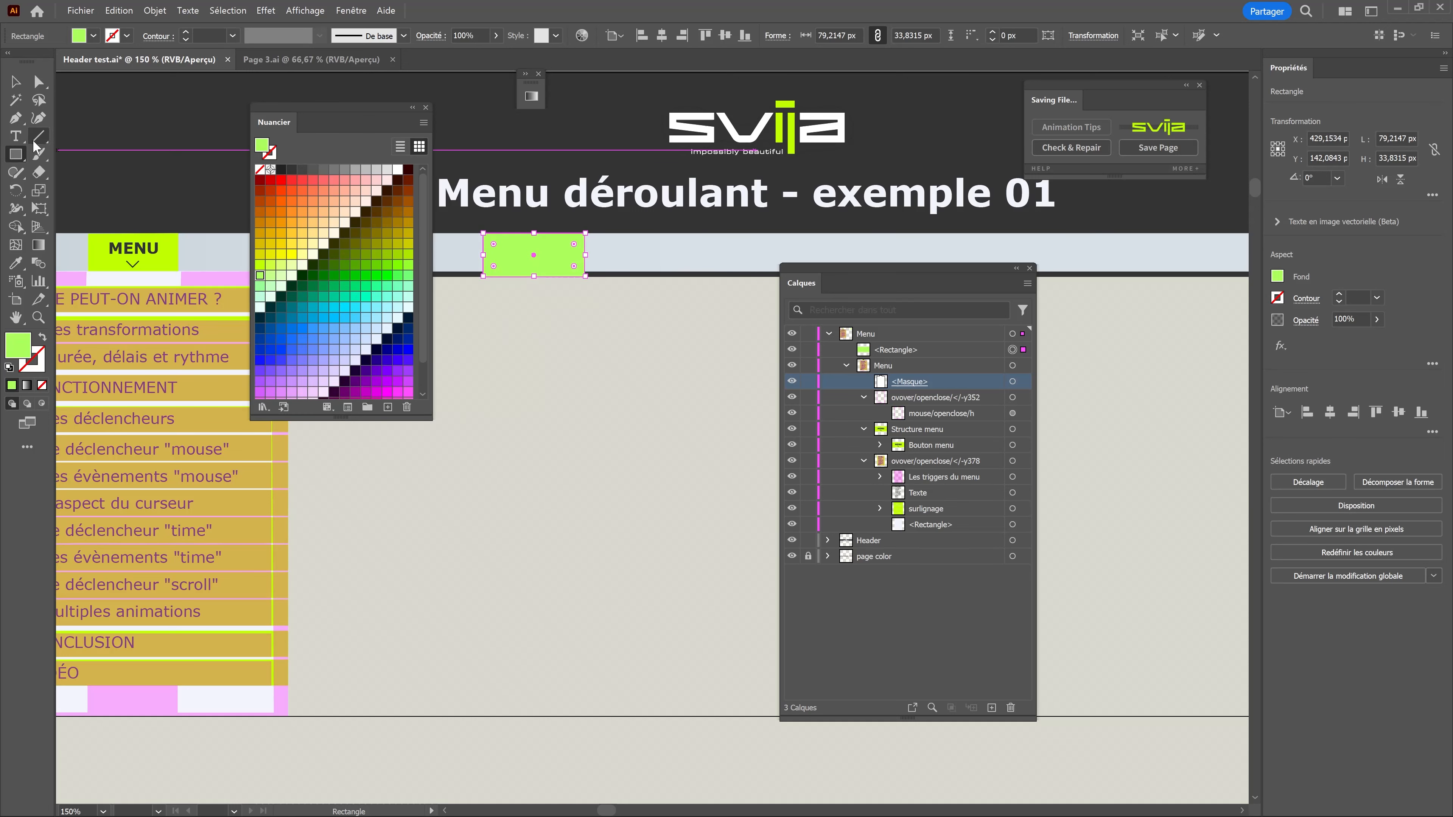
Add the bold dark grey text MENU and center it horizontally and vertically on the light green rectangle.
key("t")
left_click(513, 312)
type("MENU")
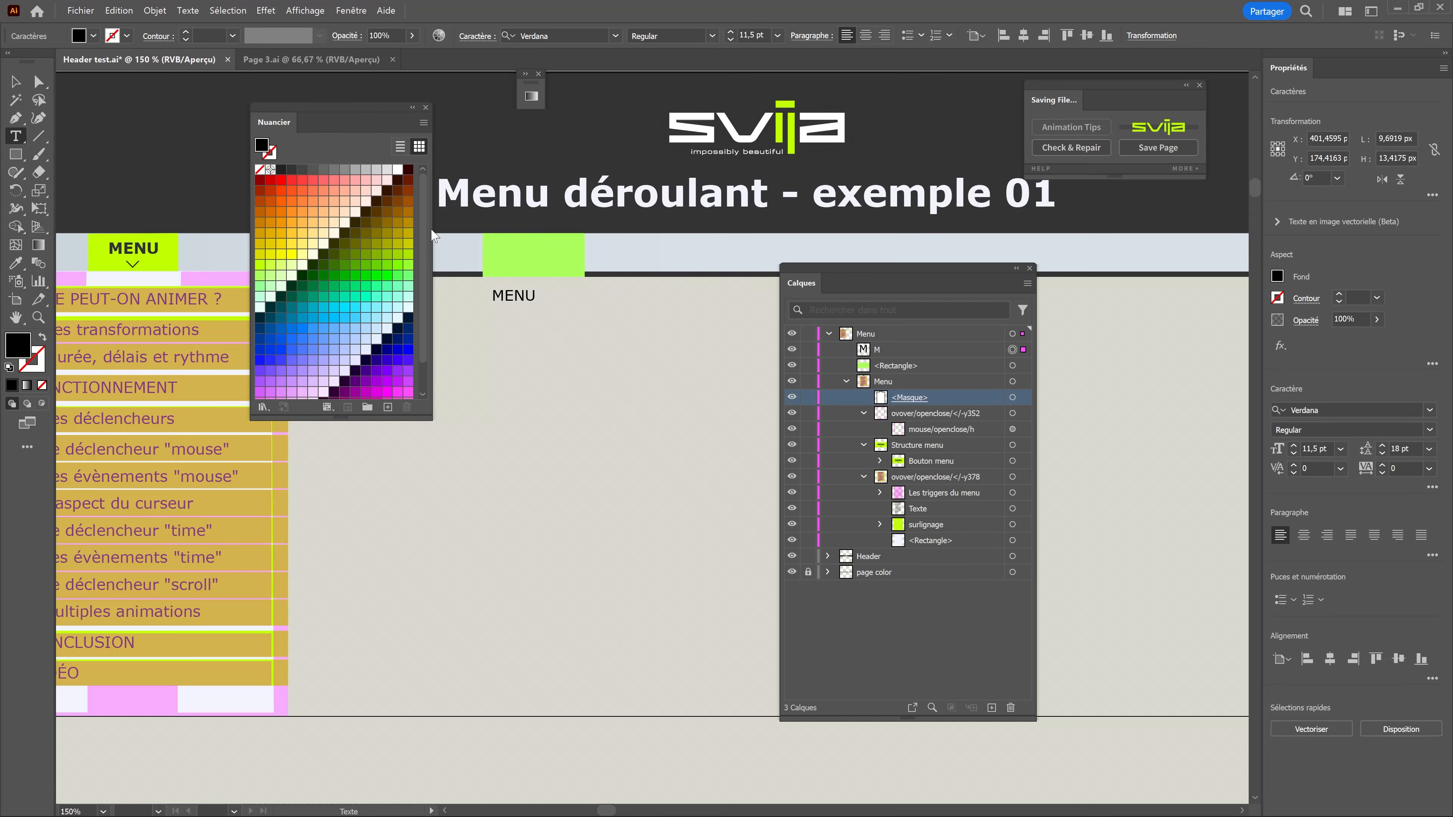
key("Escape")
left_click(553, 261, "shift")
left_click(517, 36)
left_click(581, 36)
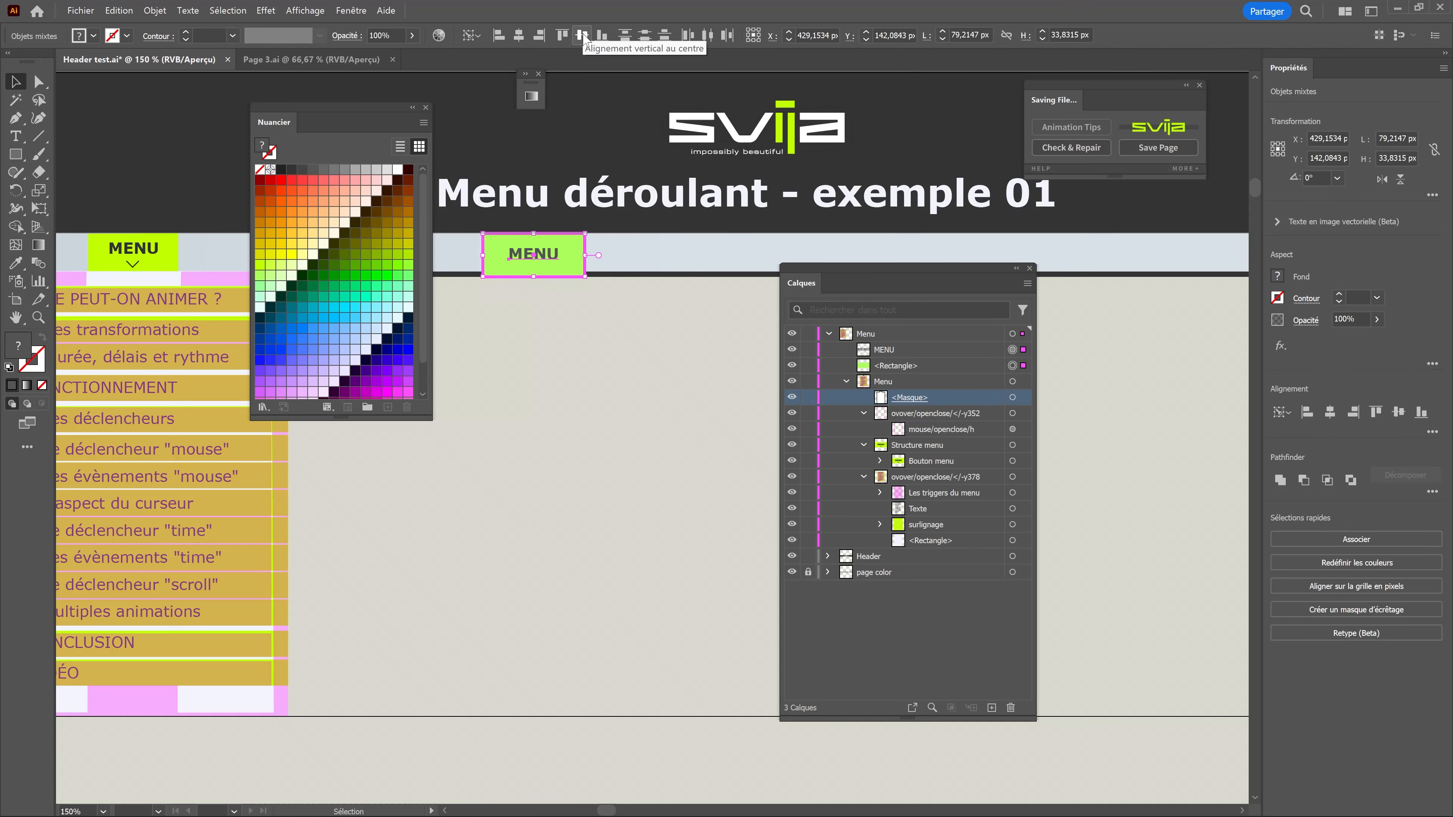
Place a copy of the existing button's downward chevron, centered under the new MENU text on the light green rectangle.
left_click(536, 304)
scroll(549, 291, "up", 2)
left_click_drag(549, 291, 596, 348)
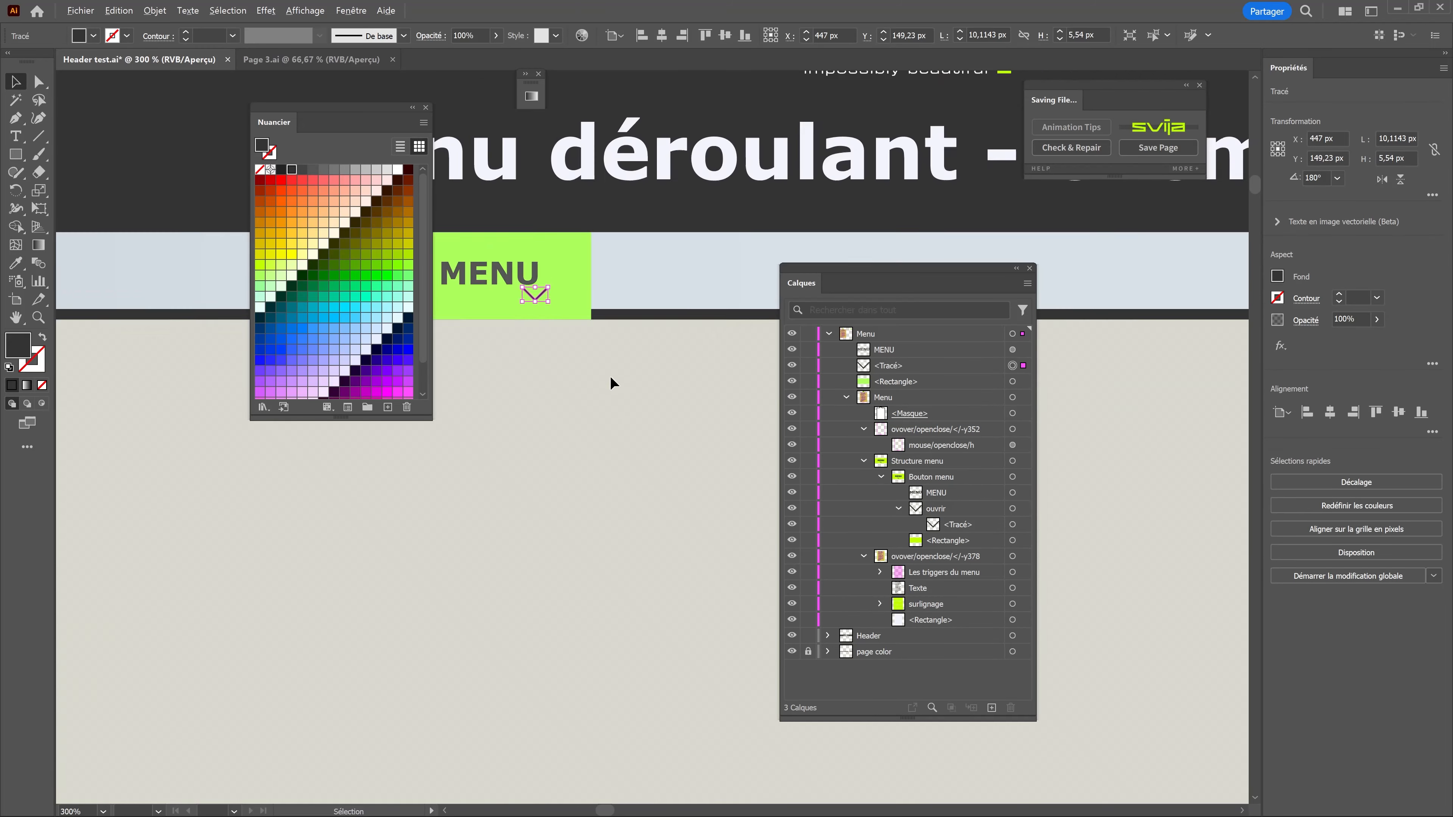
left_click_drag(610, 376, 668, 437)
left_click_drag(593, 357, 553, 365)
key("ctrl+shift+a")
left_click(602, 391)
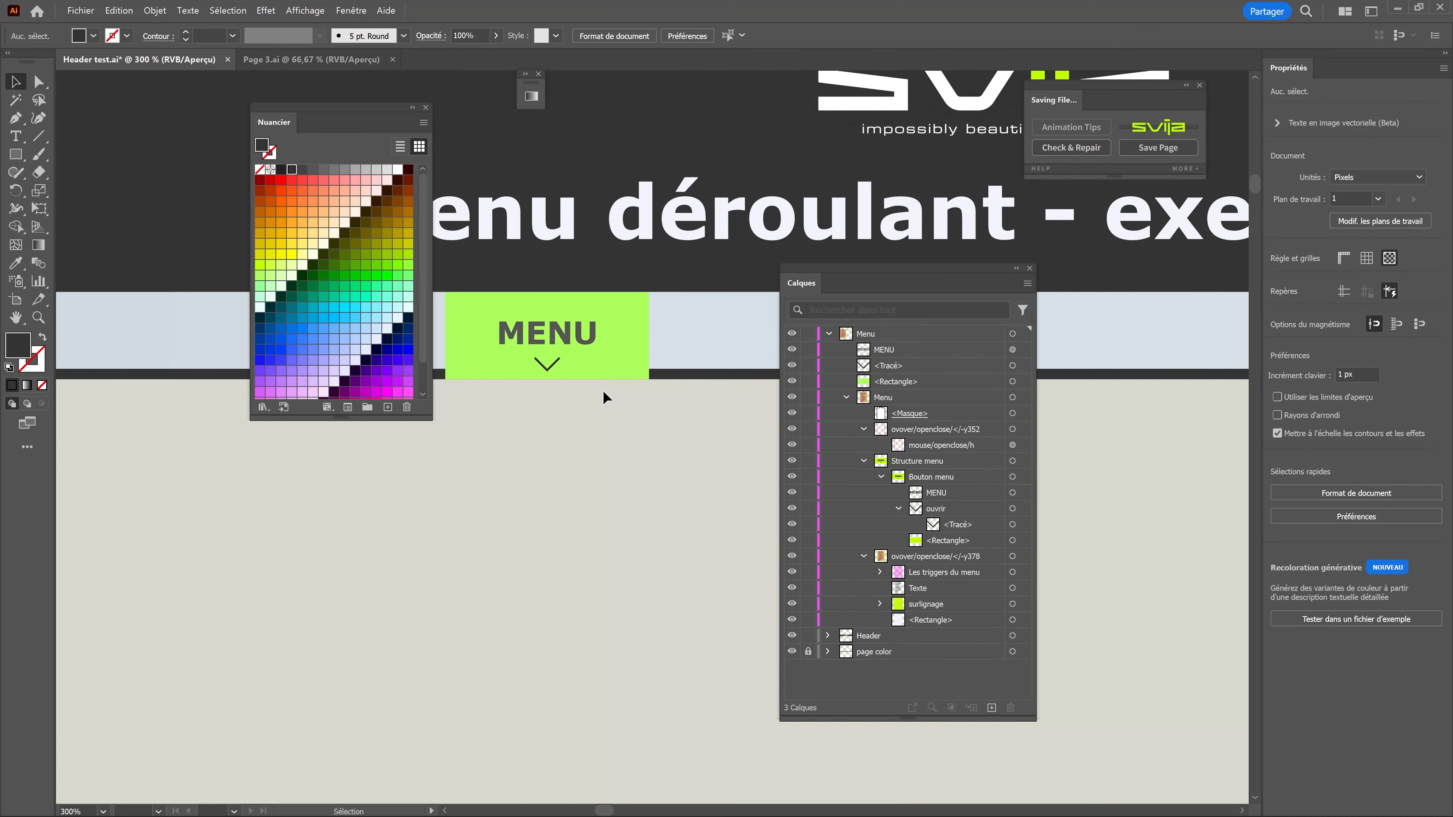
Group the new MENU text, chevron and light green rectangle, and rename the group Bouton menu02.
left_click(1023, 349)
left_click(1022, 366, "shift")
left_click(1023, 382, "shift")
key("ctrl+g")
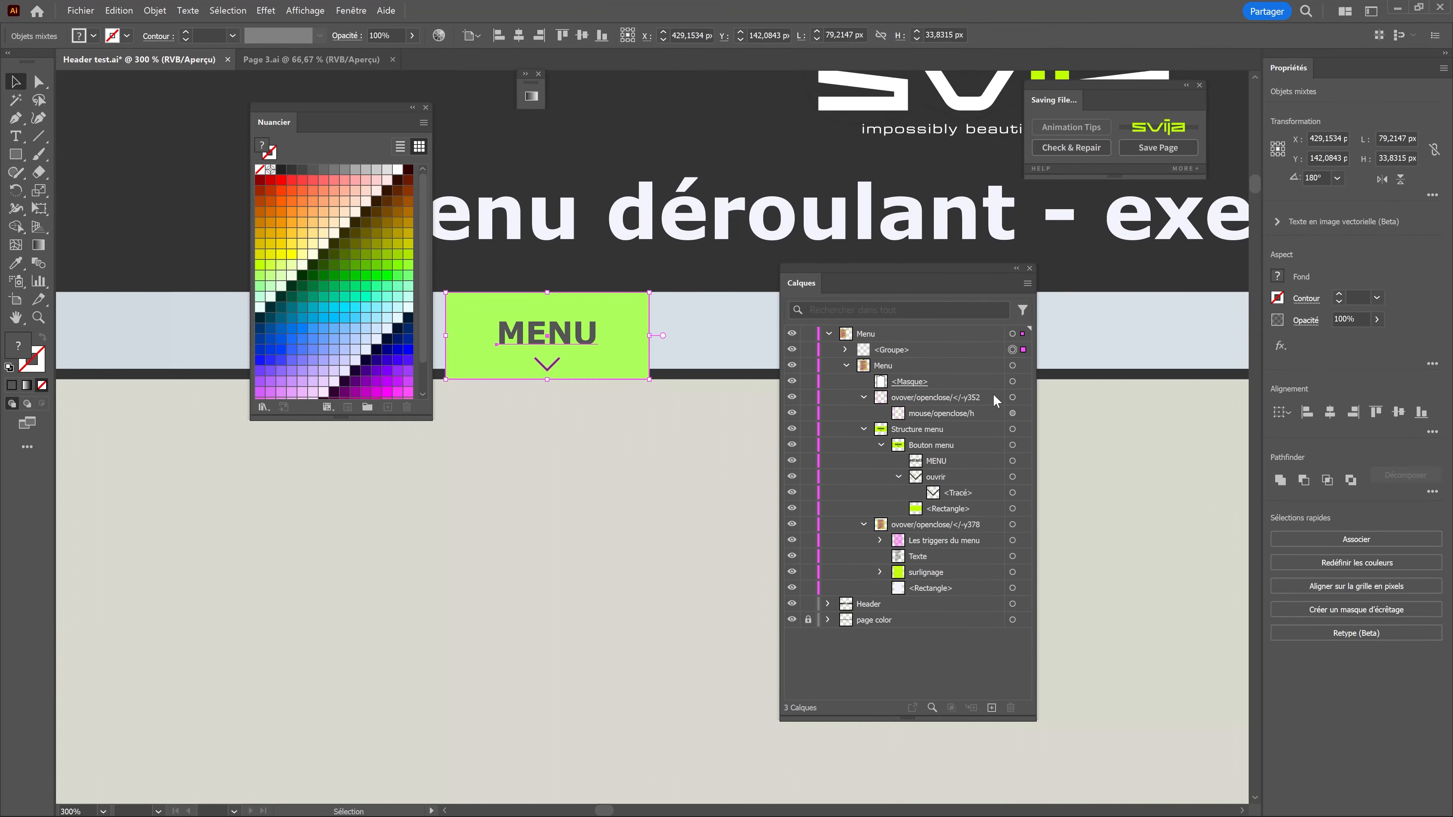
left_click(896, 351)
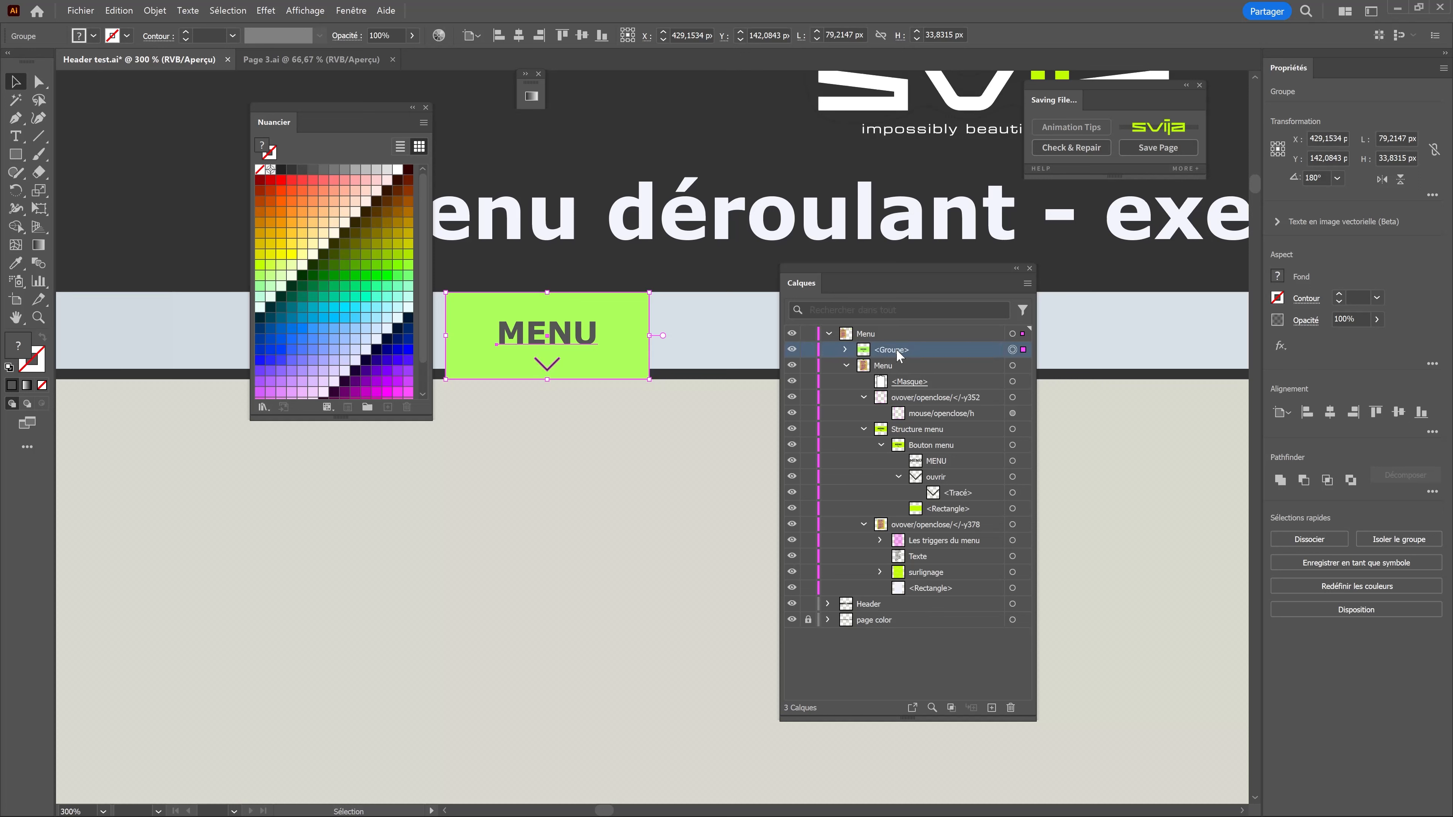
double_click(901, 349)
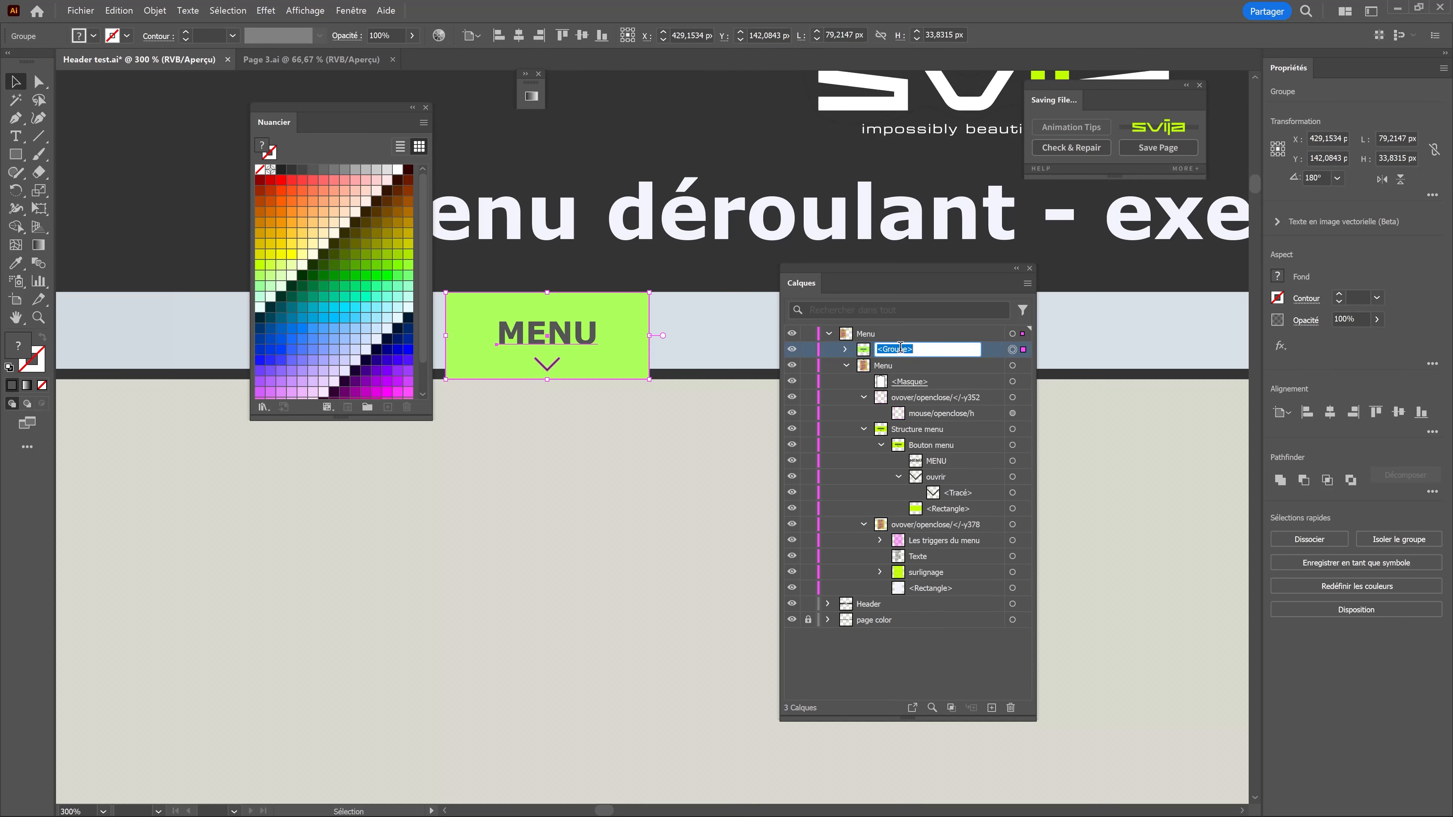
type("Bouton menu02")
key("Return")
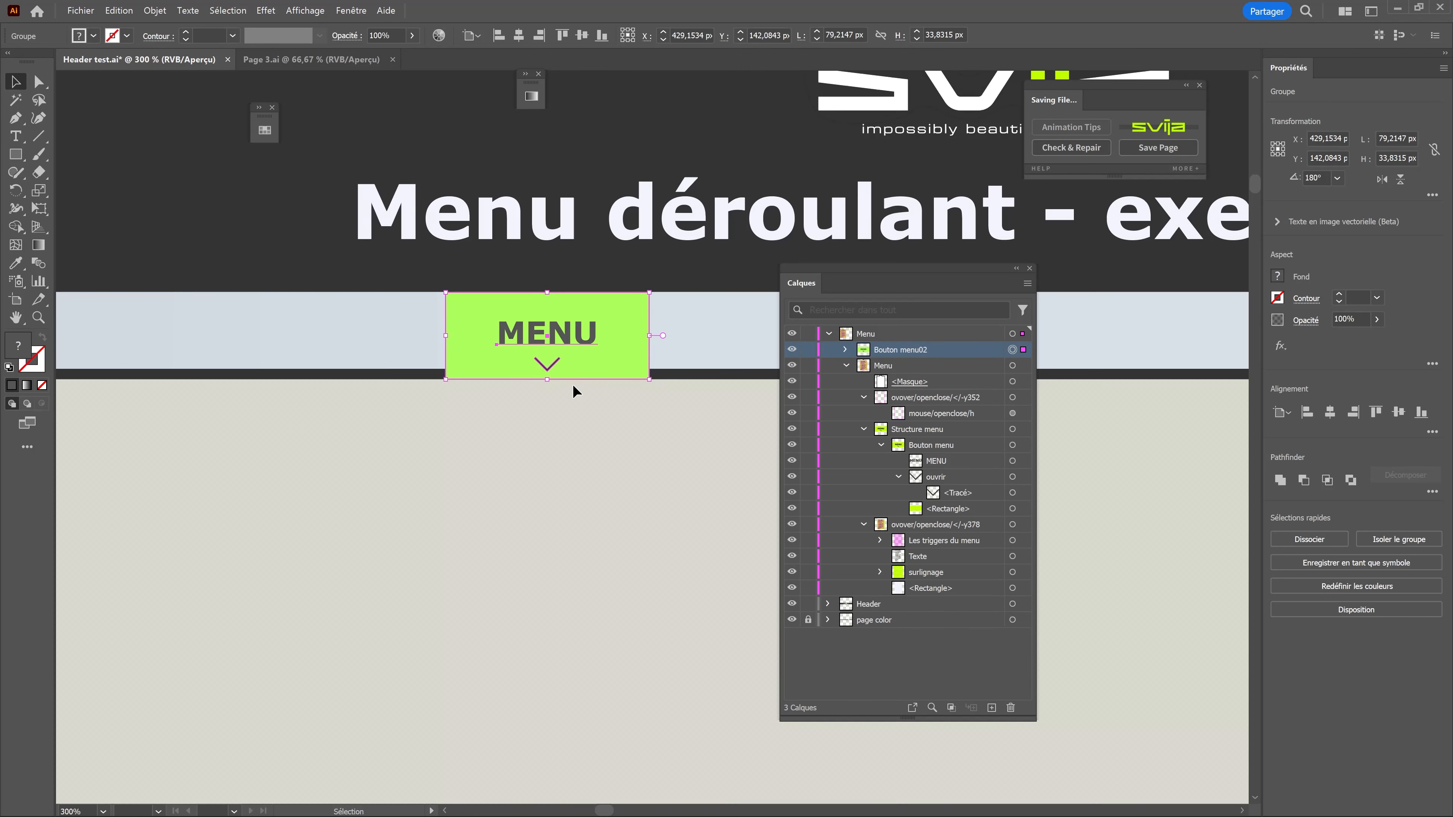
left_click(544, 412)
Draw a rectangle about 173 × 209 px directly beneath the light green MENU button as the dropdown background.
key("m")
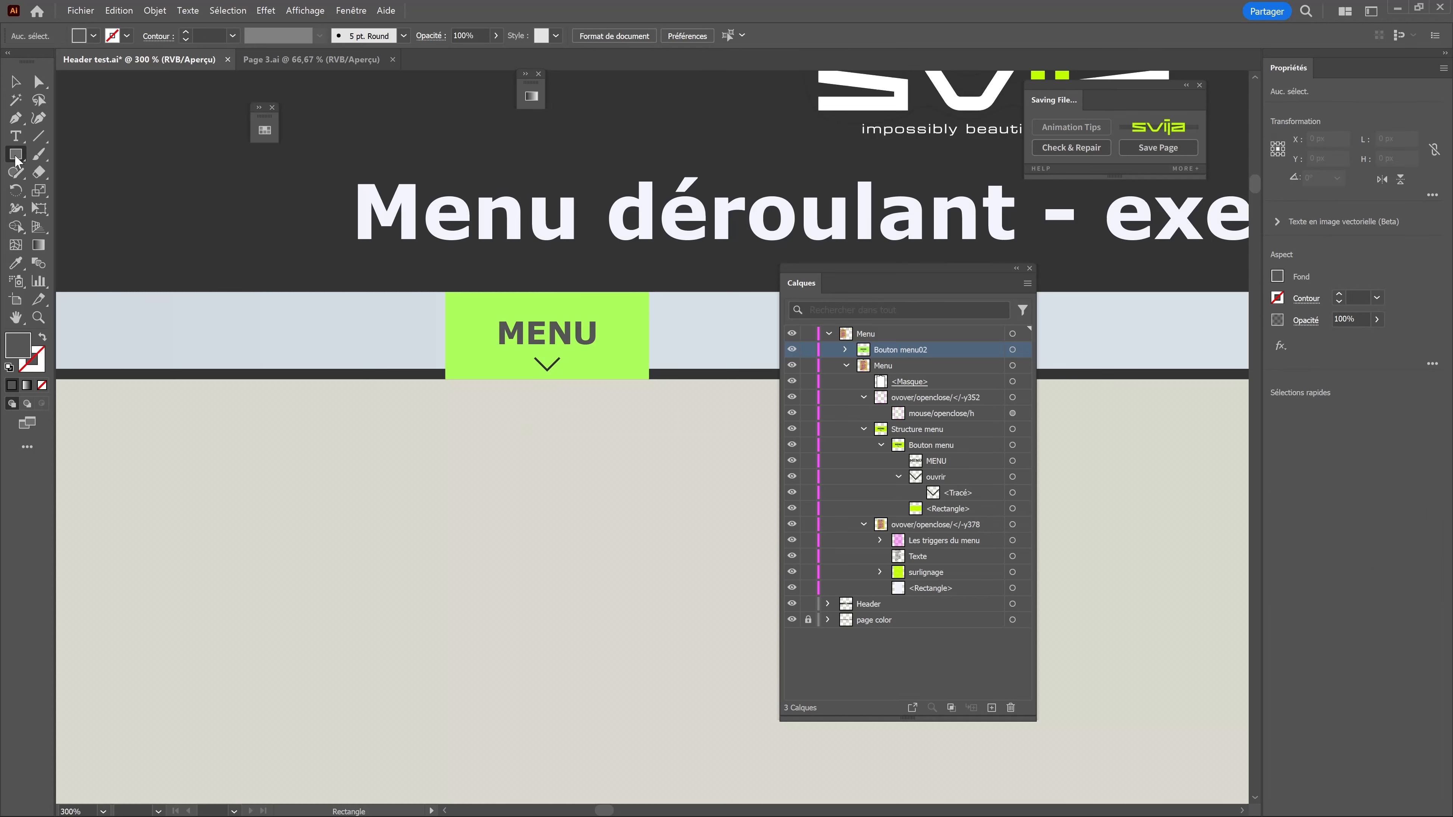
scroll(343, 410, "down", 1)
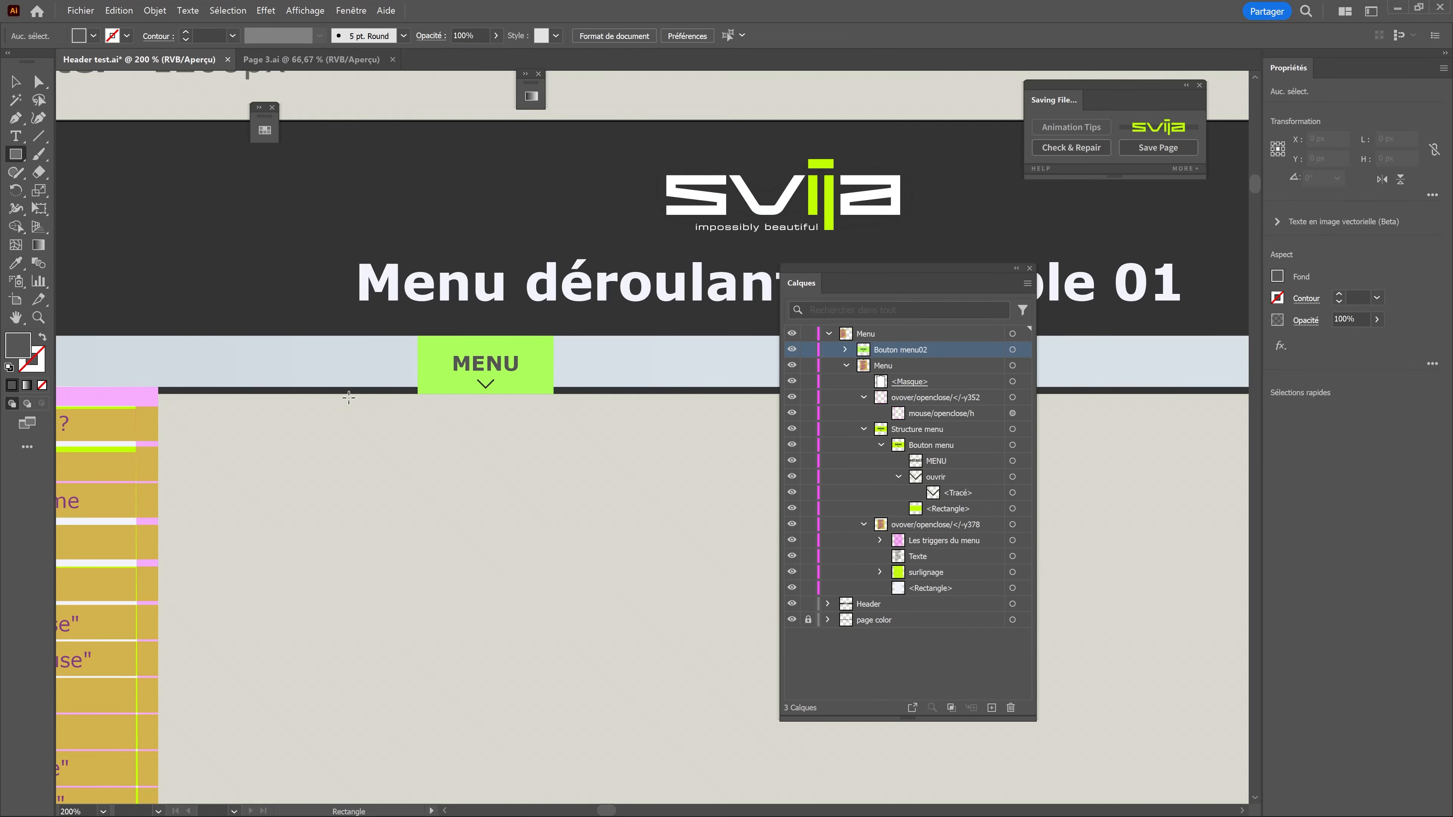
mouse_move(340, 394)
left_mouse_down()
mouse_move(518, 452)
mouse_move(650, 626)
mouse_move(652, 754)
mouse_move(636, 754)
left_mouse_up()
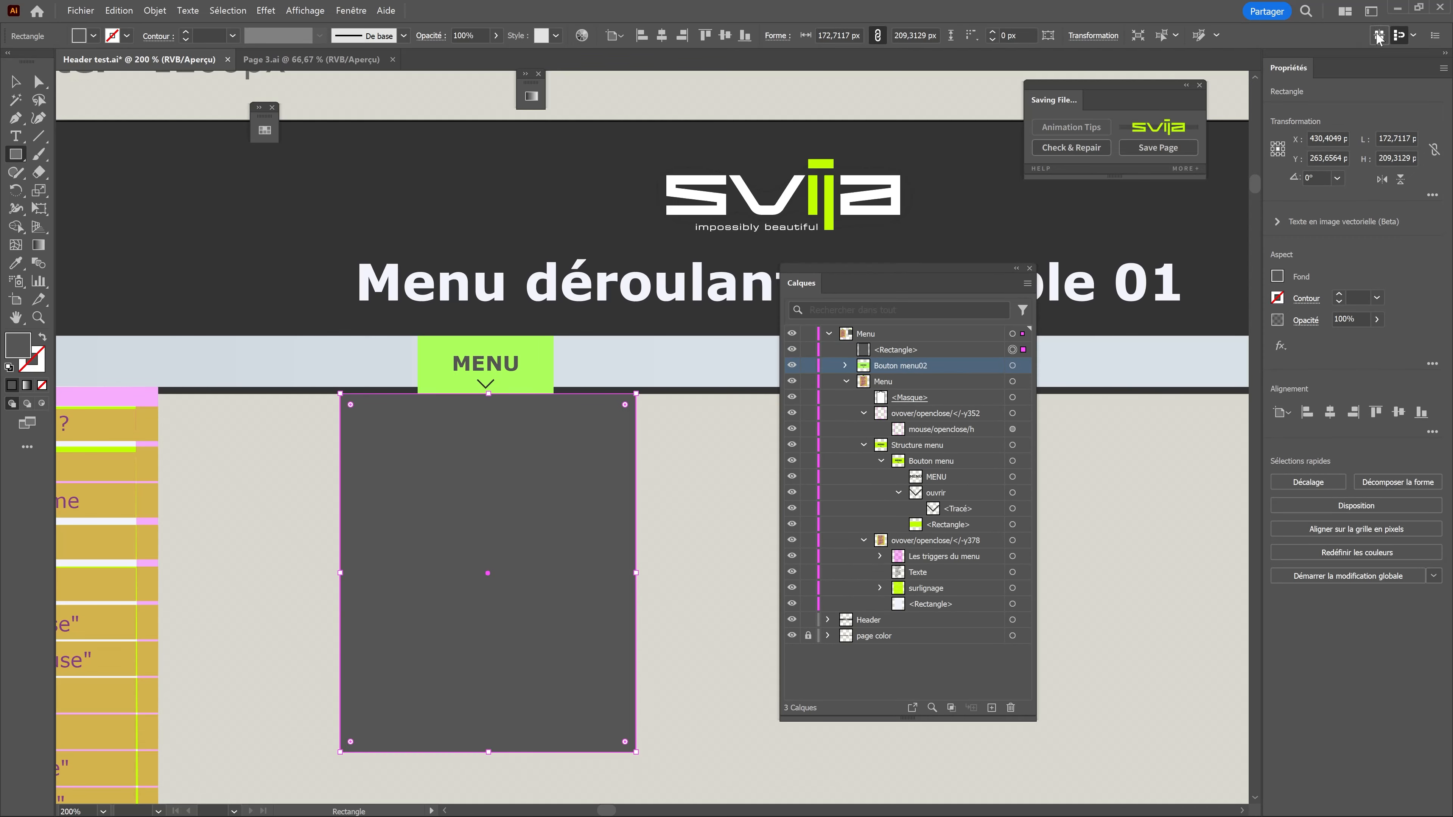
Set the dropdown rectangle's position to X 430 px, Y 265 px and its size to 175 px wide by 200 px high.
left_click_drag(1337, 139, 1282, 147)
type("430")
key("Tab")
type("265")
key("Tab")
type("175")
key("Tab")
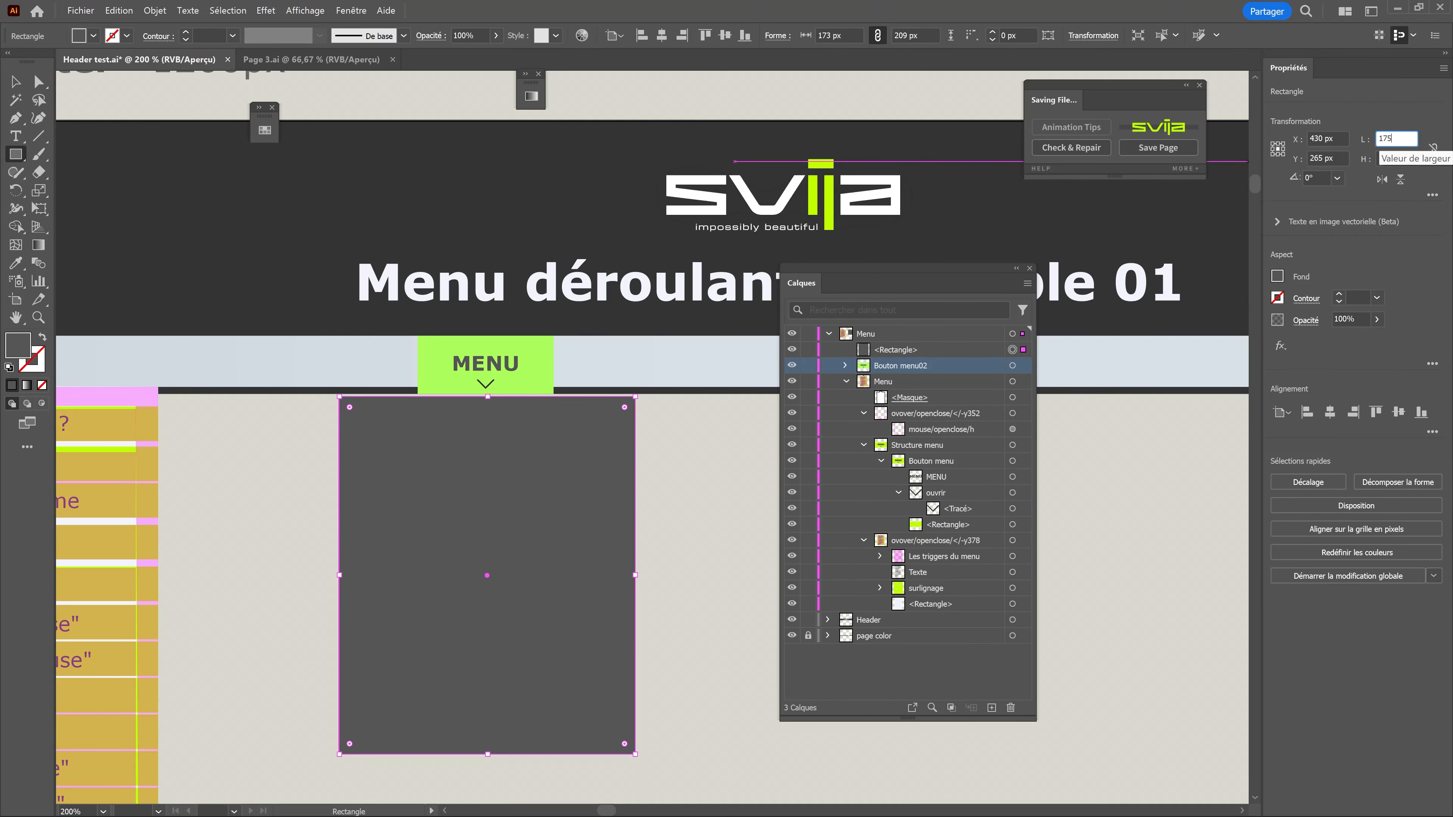
type("200")
key("Return")
Align the Bouton menu02 group to the pixel grid and set its X position to 430 px.
key("v")
scroll(472, 402, "up", 3)
left_click(629, 258)
left_click(1379, 36)
left_click_drag(1339, 139, 1293, 141)
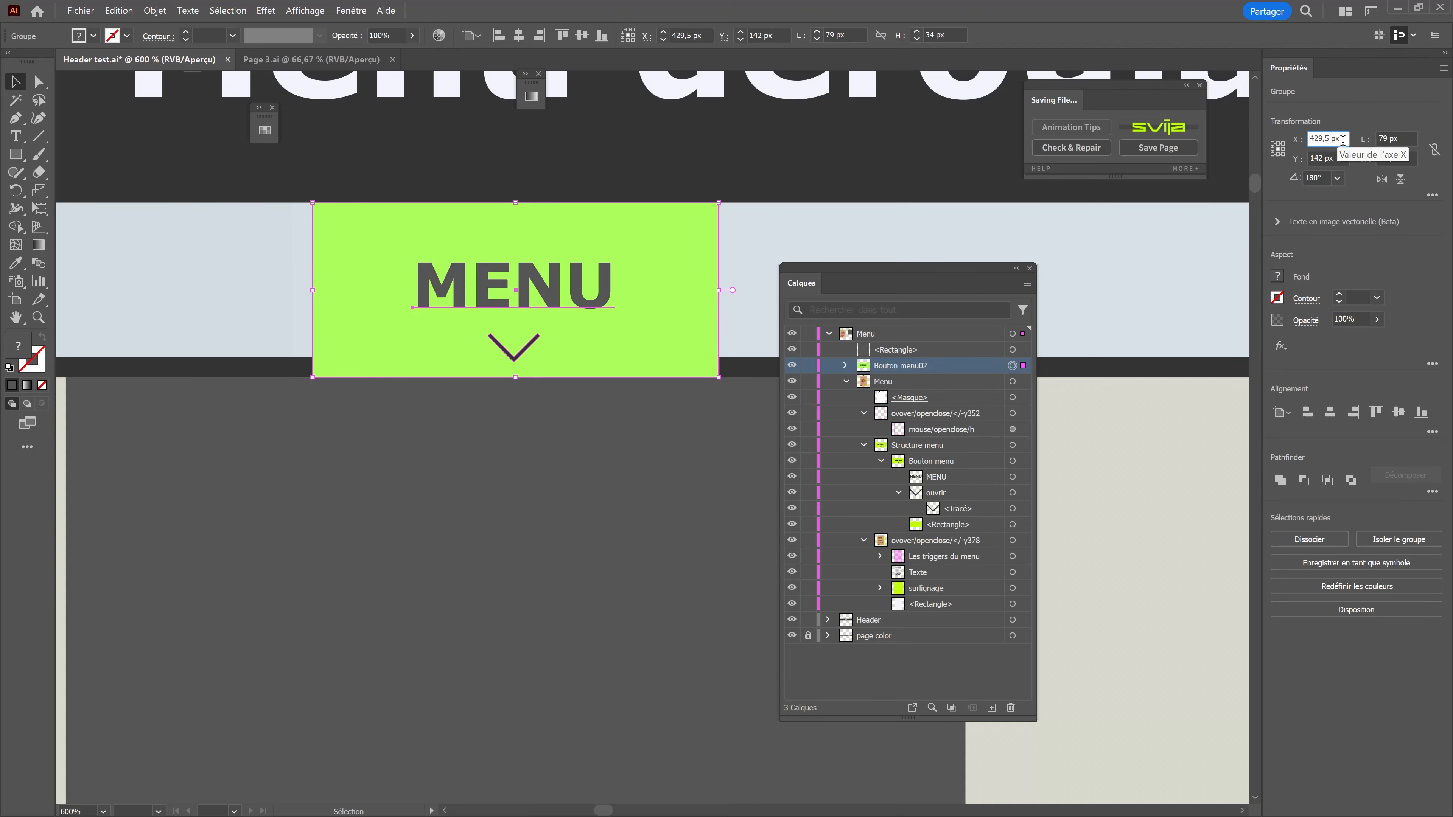
type("430")
key("Return")
Select the dropdown rectangle together with the light green MENU button and align them with each other.
left_click(629, 458)
left_click_drag(910, 270, 988, 293)
left_click(665, 250, "shift")
left_click(662, 36)
Fill the dropdown rectangle with white and rename it Fond.
scroll(519, 294, "down", 2)
left_click(655, 470)
left_click(93, 35)
left_click(35, 57)
left_click(893, 424)
double_click(975, 374)
type("Fond")
key("Return")
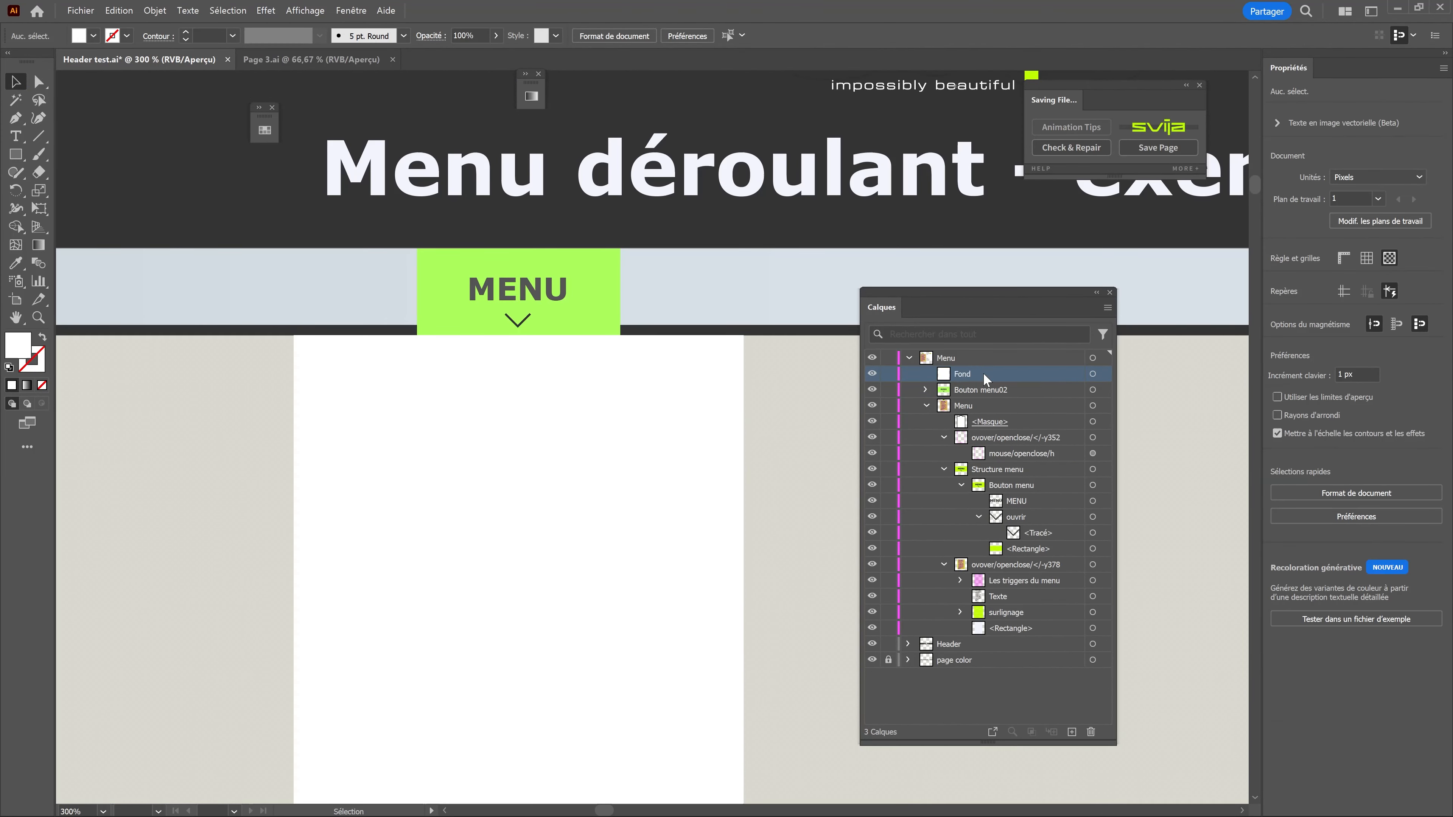
Add six evenly stacked bold text links on the white dropdown background, numbered Lien 01 to Lien 06.
left_click(16, 135)
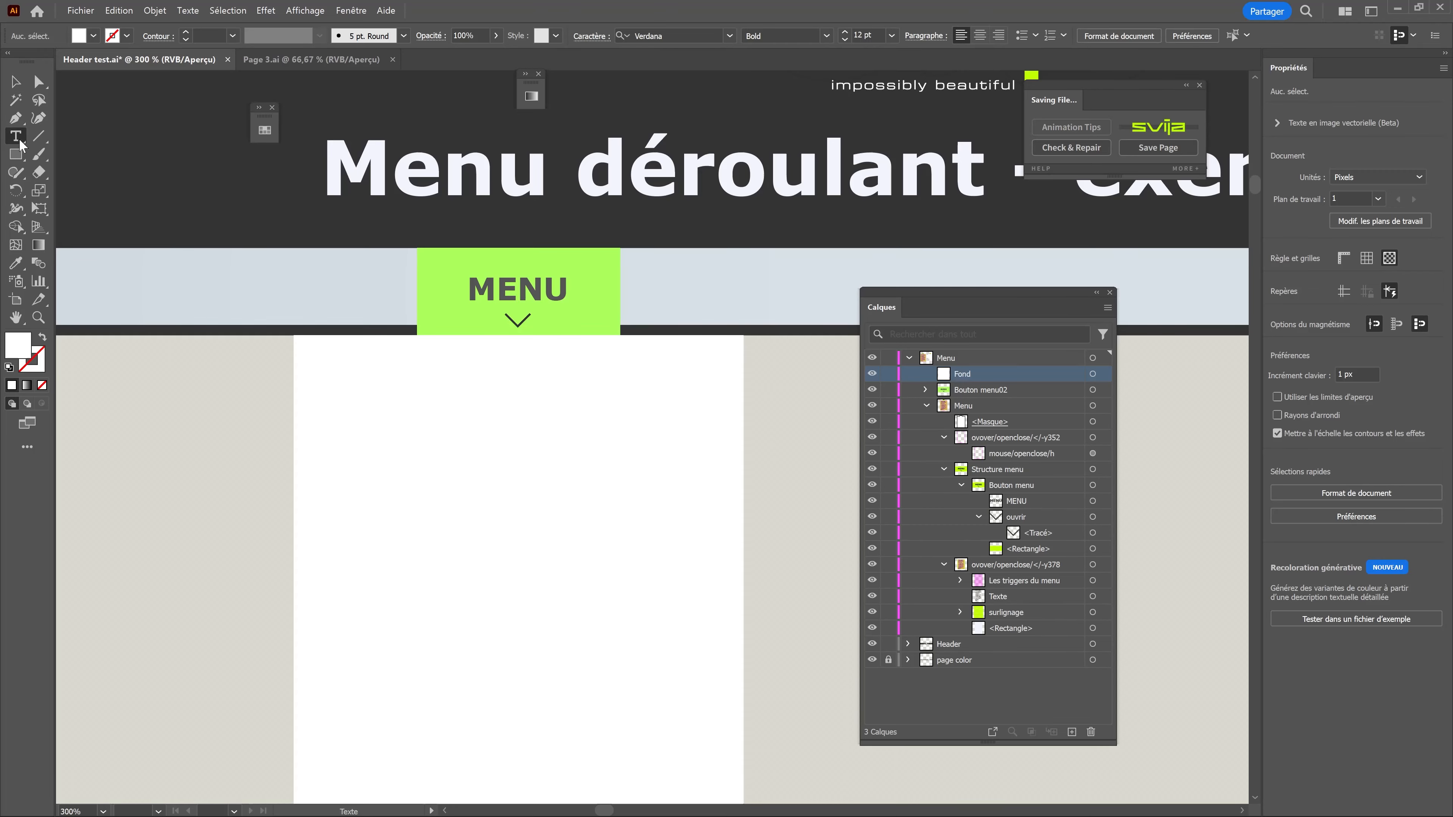
left_click(392, 407)
type("Lien 01")
key("ctrl+d")
key("ctrl+d")
key("ctrl+d")
key("ctrl+d")
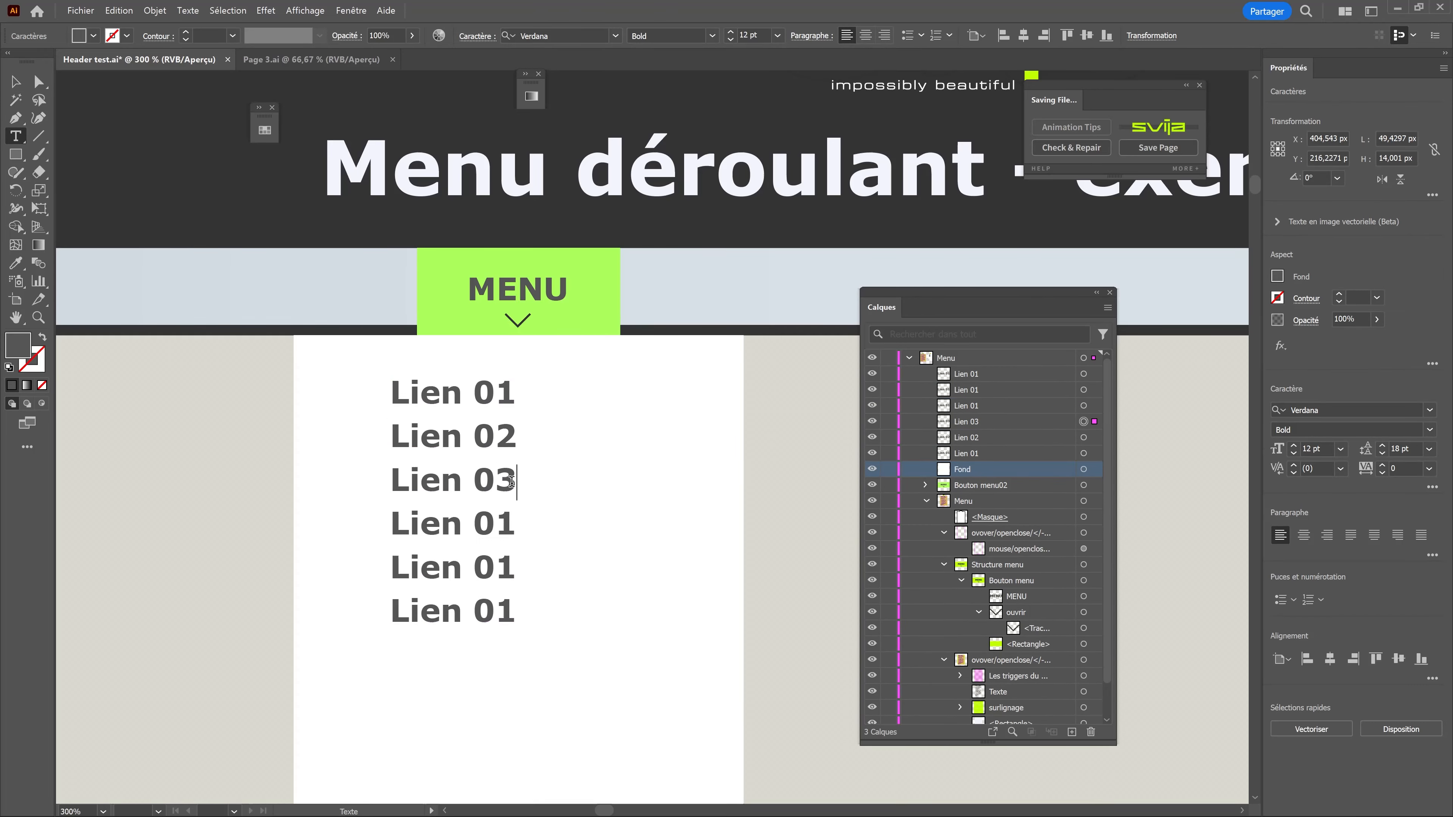
Group the six link texts and rename the group Lien.
left_click(15, 81)
key("ctrl+g")
double_click(966, 374)
type("Lien")
key("Return")
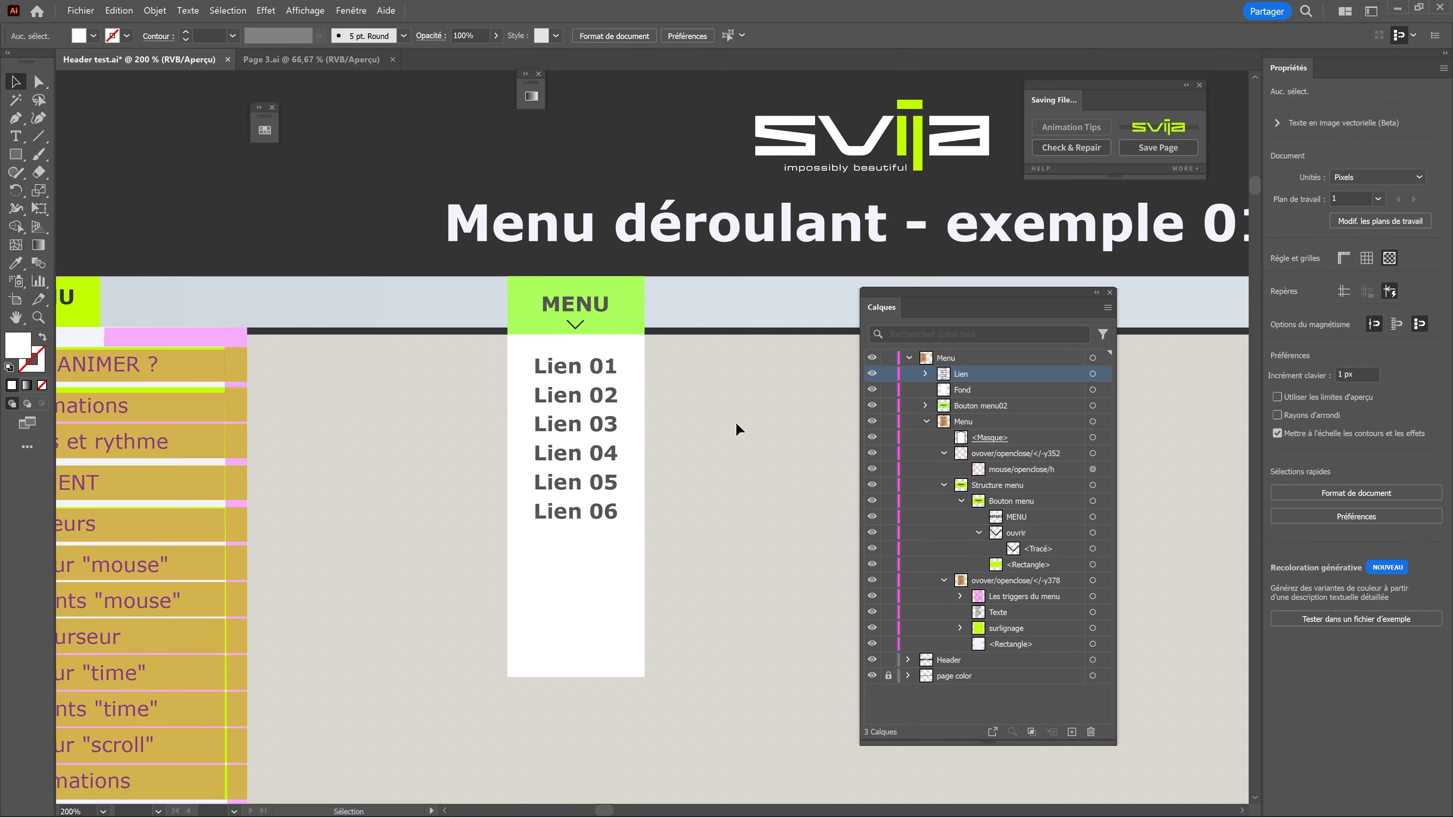
Group the link texts with their white background, place the group beneath Bouton menu02 and rename it Liens et fonds.
key("v")
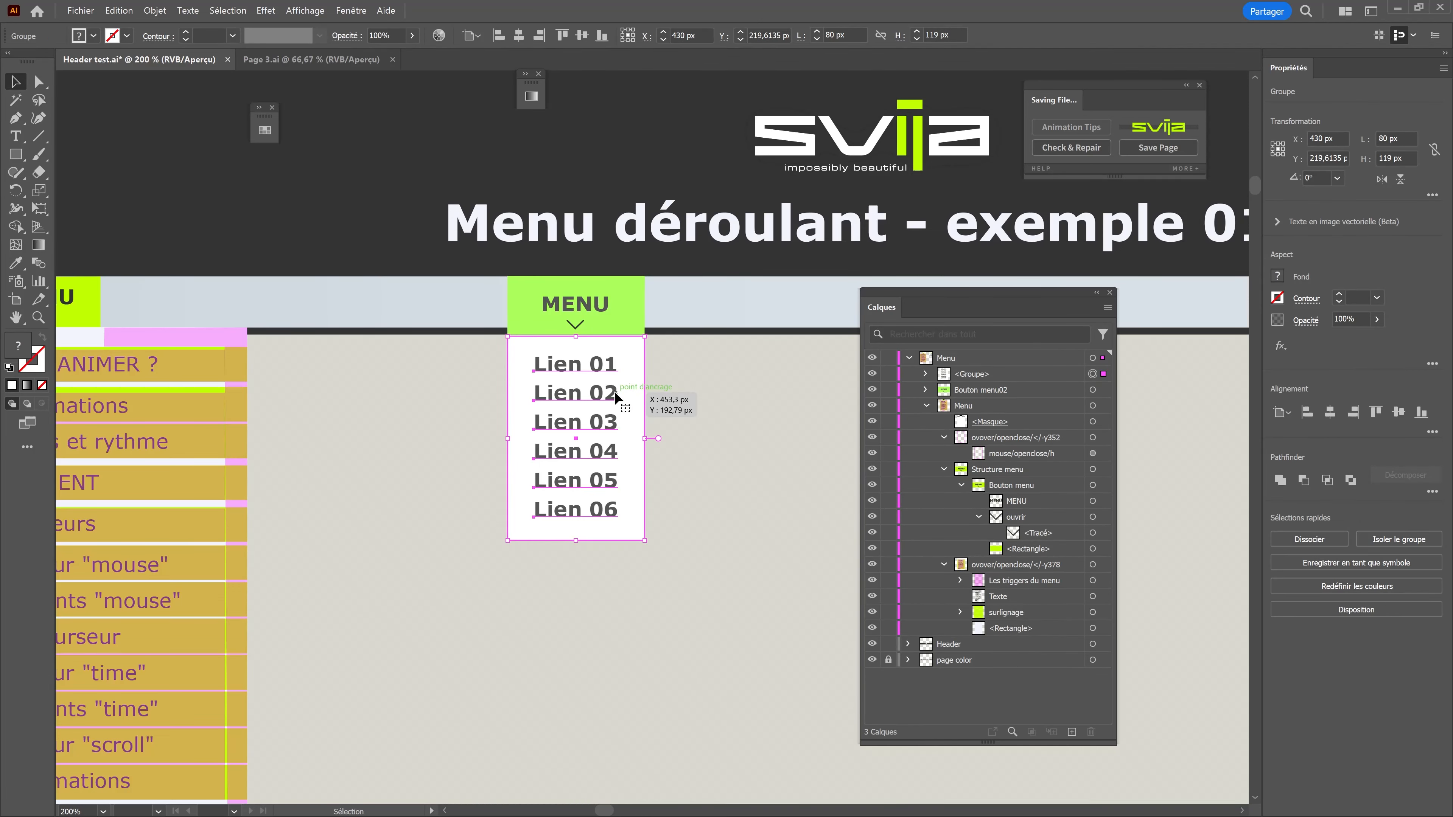
scroll(564, 402, "up", 1)
left_click(763, 402)
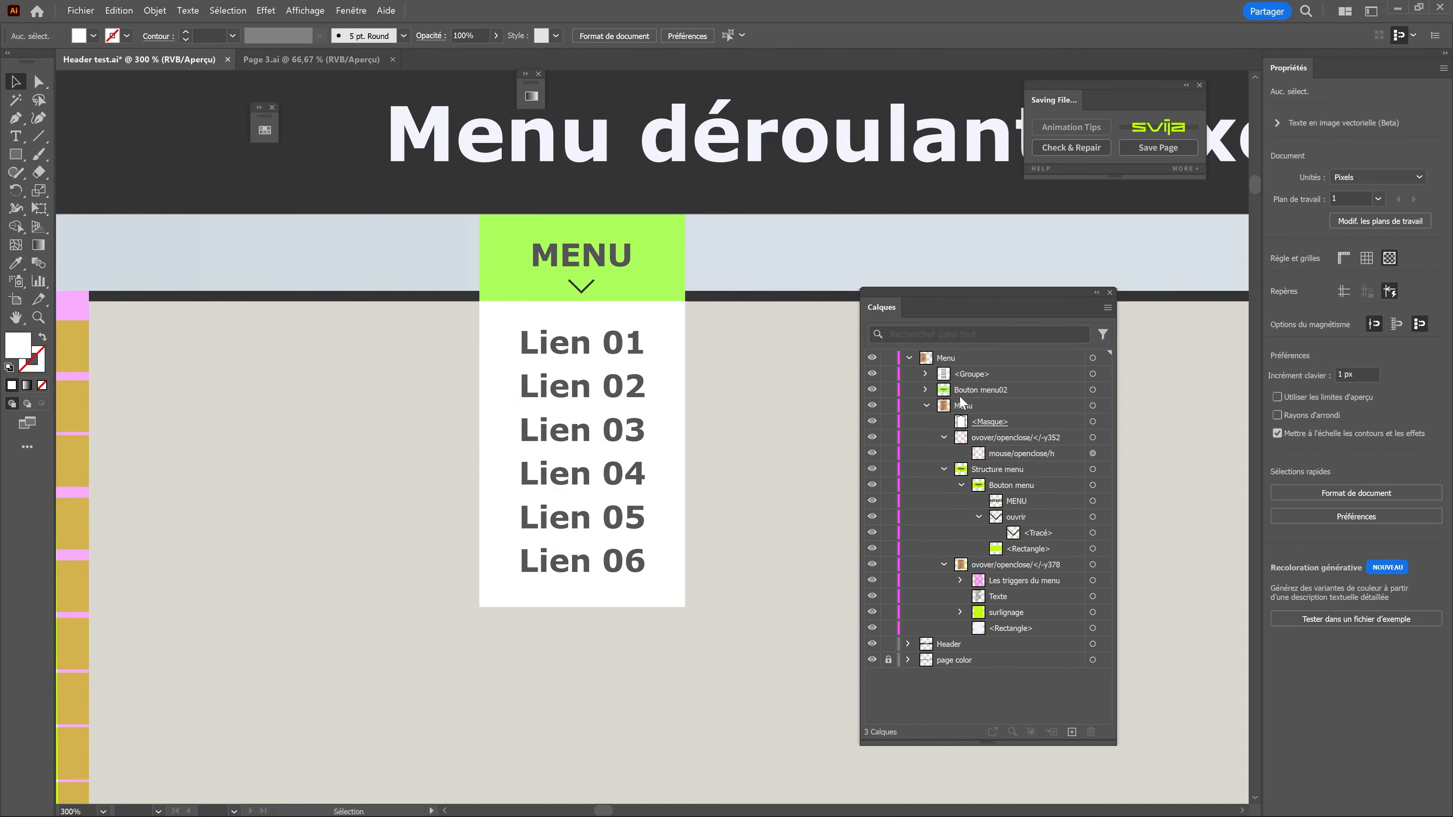
left_click_drag(984, 378, 956, 390)
double_click(974, 390)
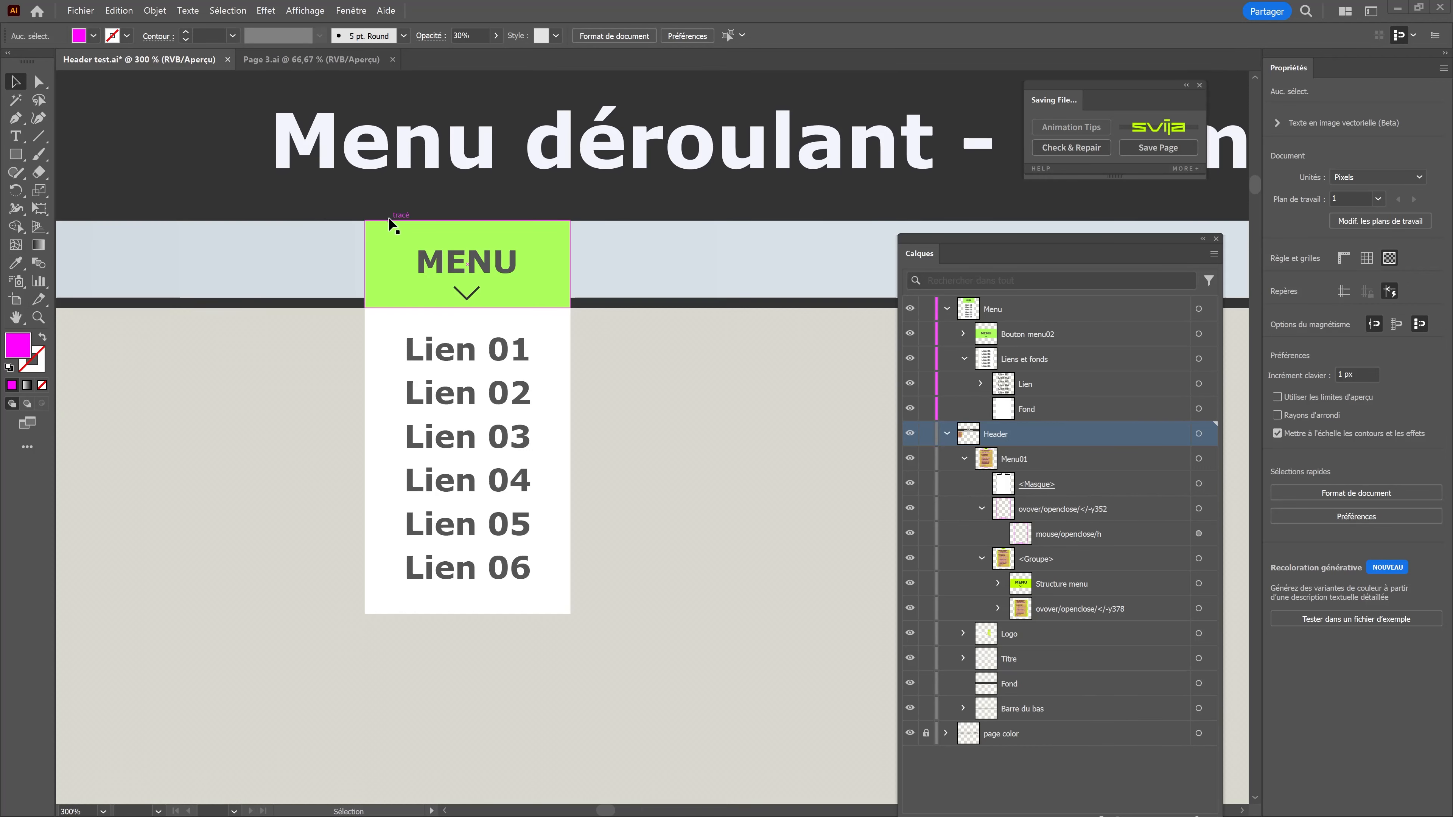
Examine the clipping mask of the Menu01 group around its button and links, and compare it with the new menu's extent.
scroll(241, 405, "down", 2)
left_click_drag(253, 416, 570, 373)
left_click(1094, 491)
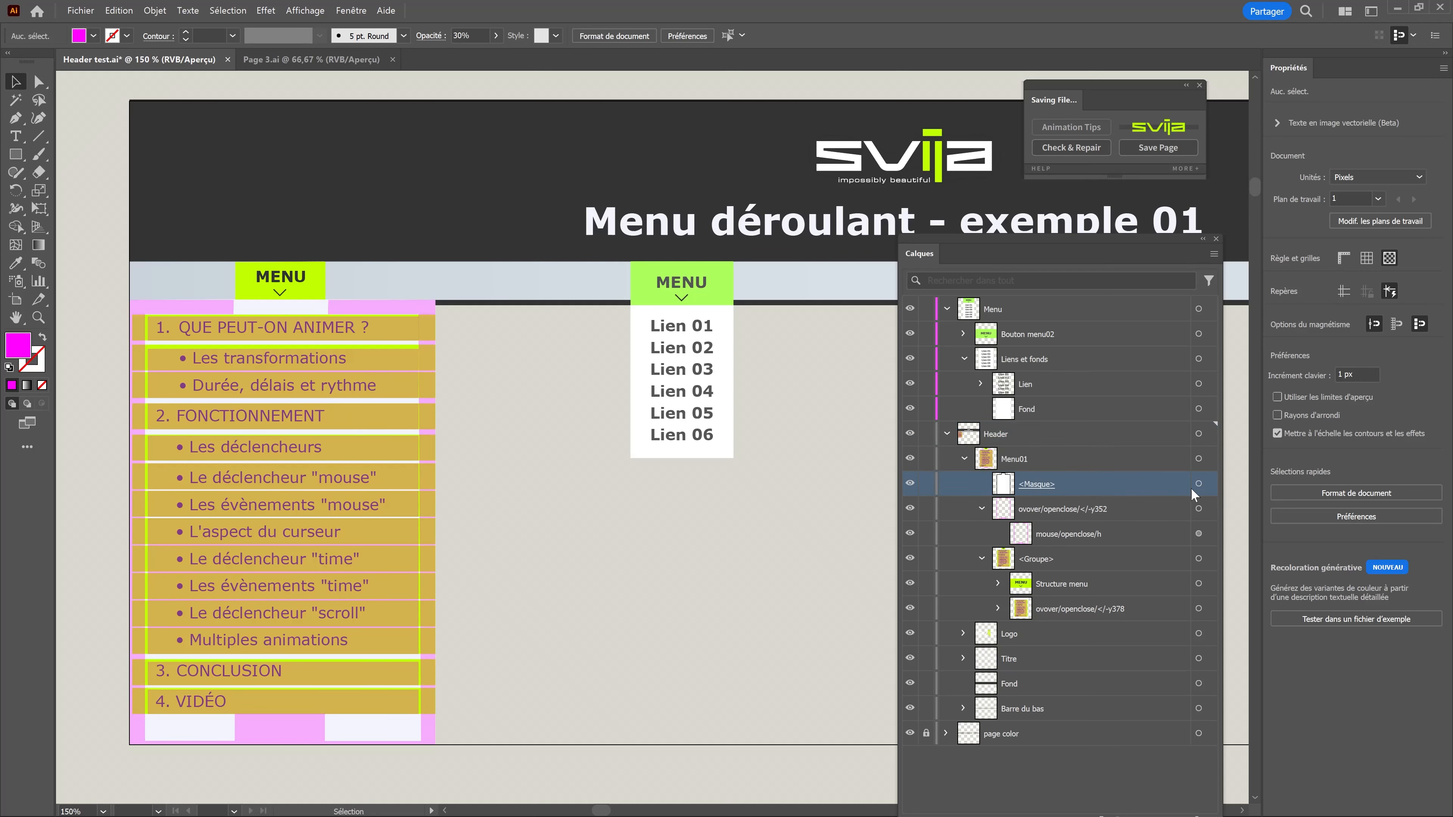
left_click(1198, 484)
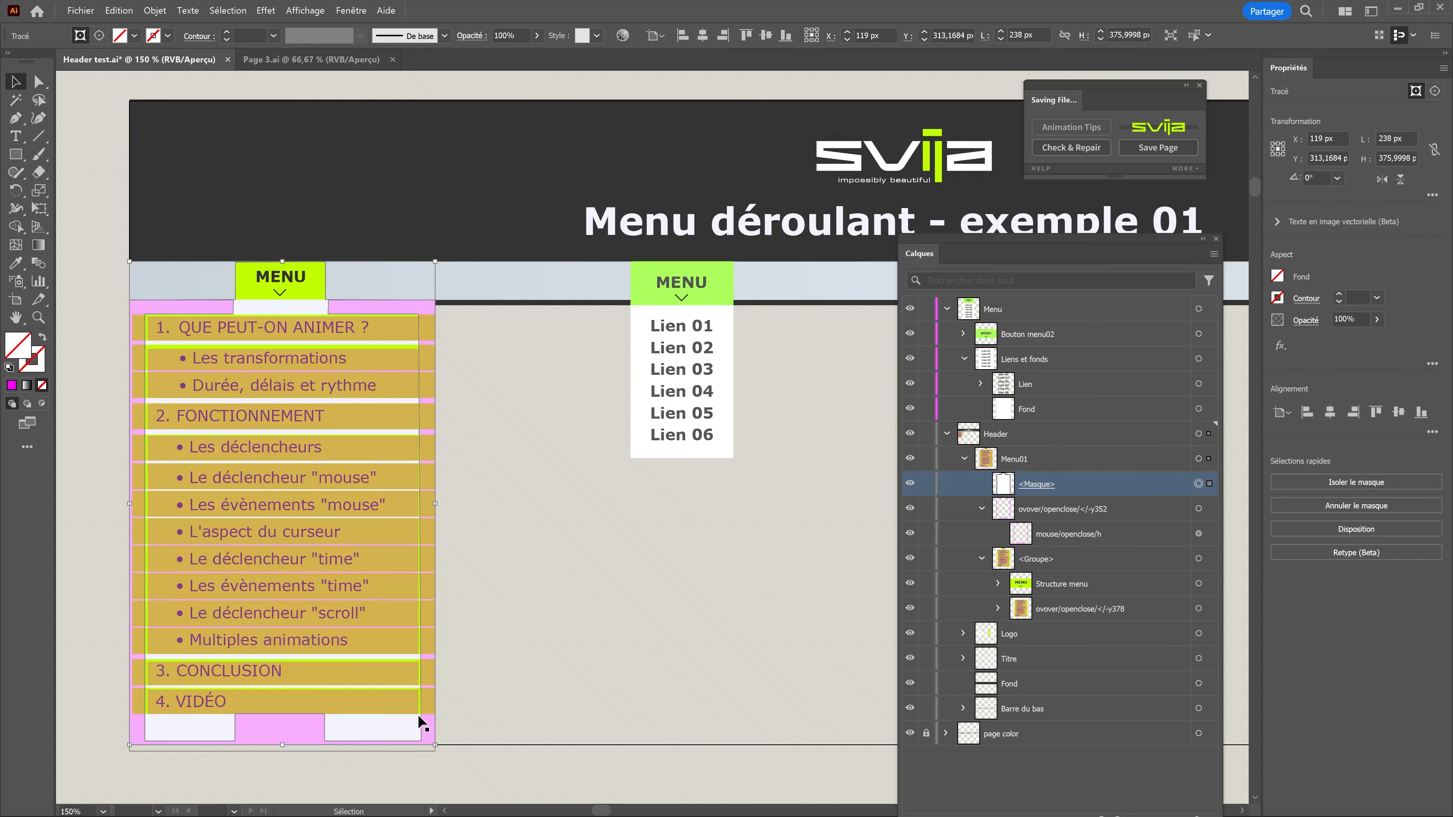
scroll(297, 309, "up", 2)
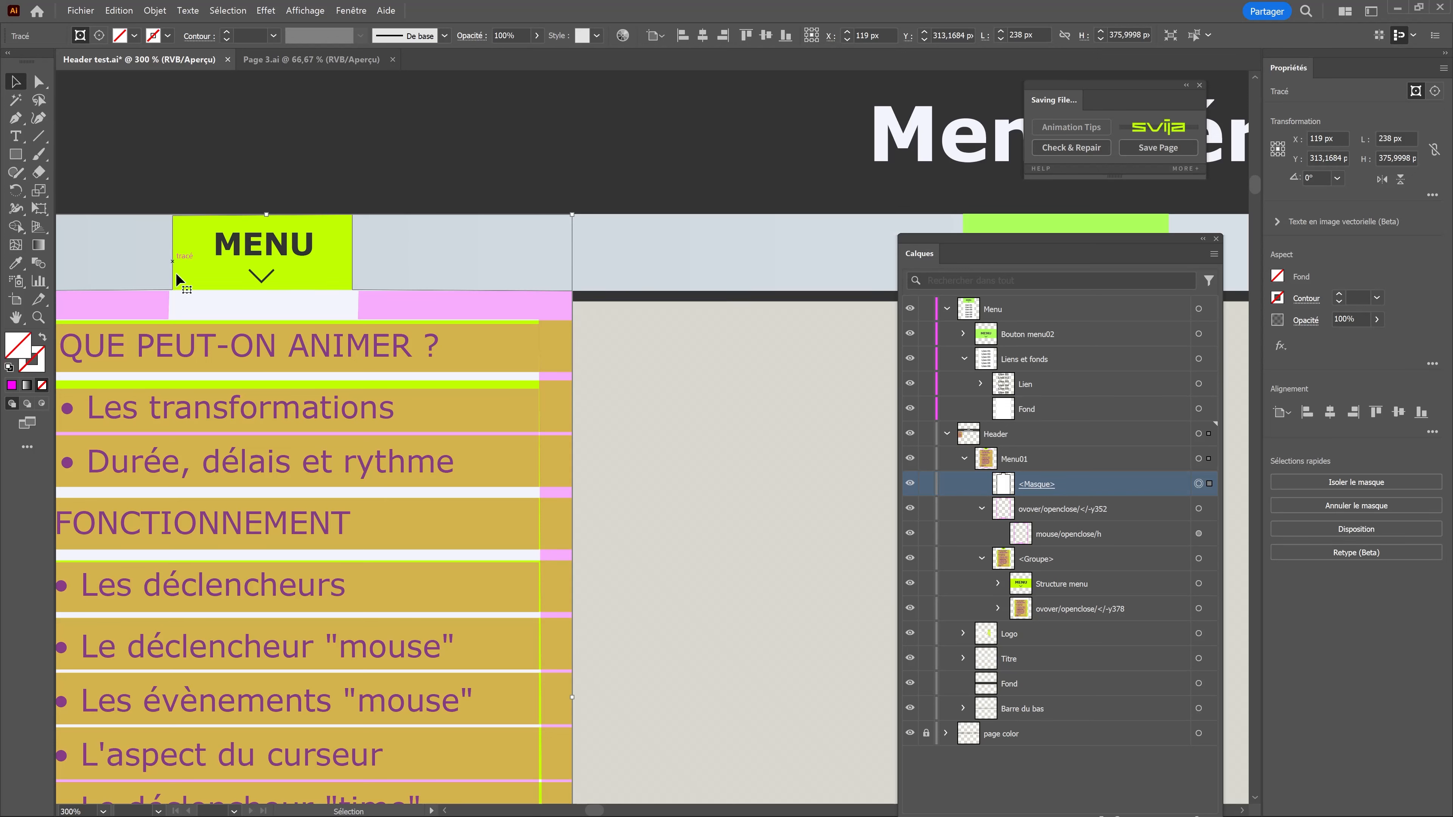
scroll(195, 281, "down", 1)
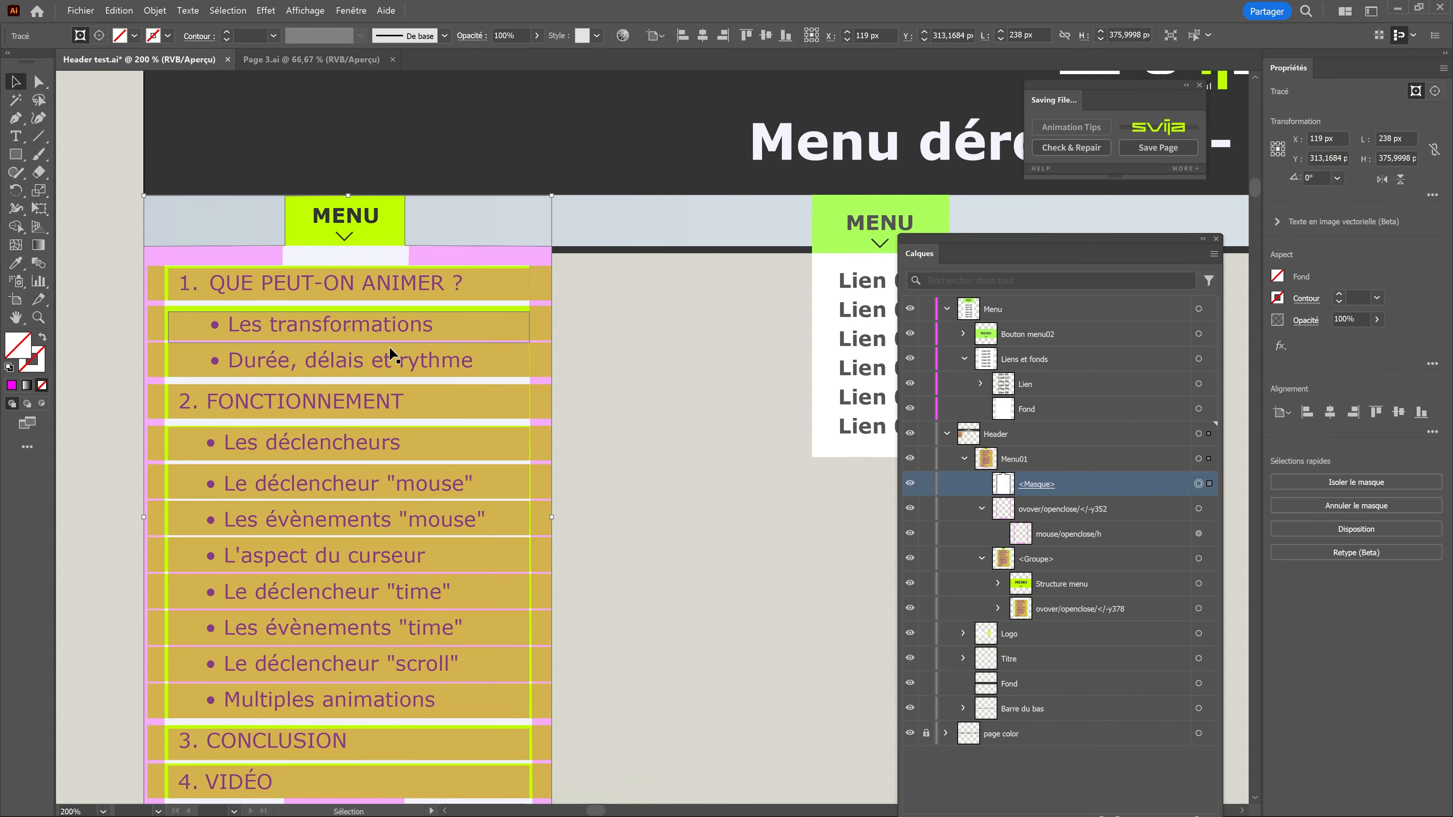
left_click_drag(722, 353, 813, 335)
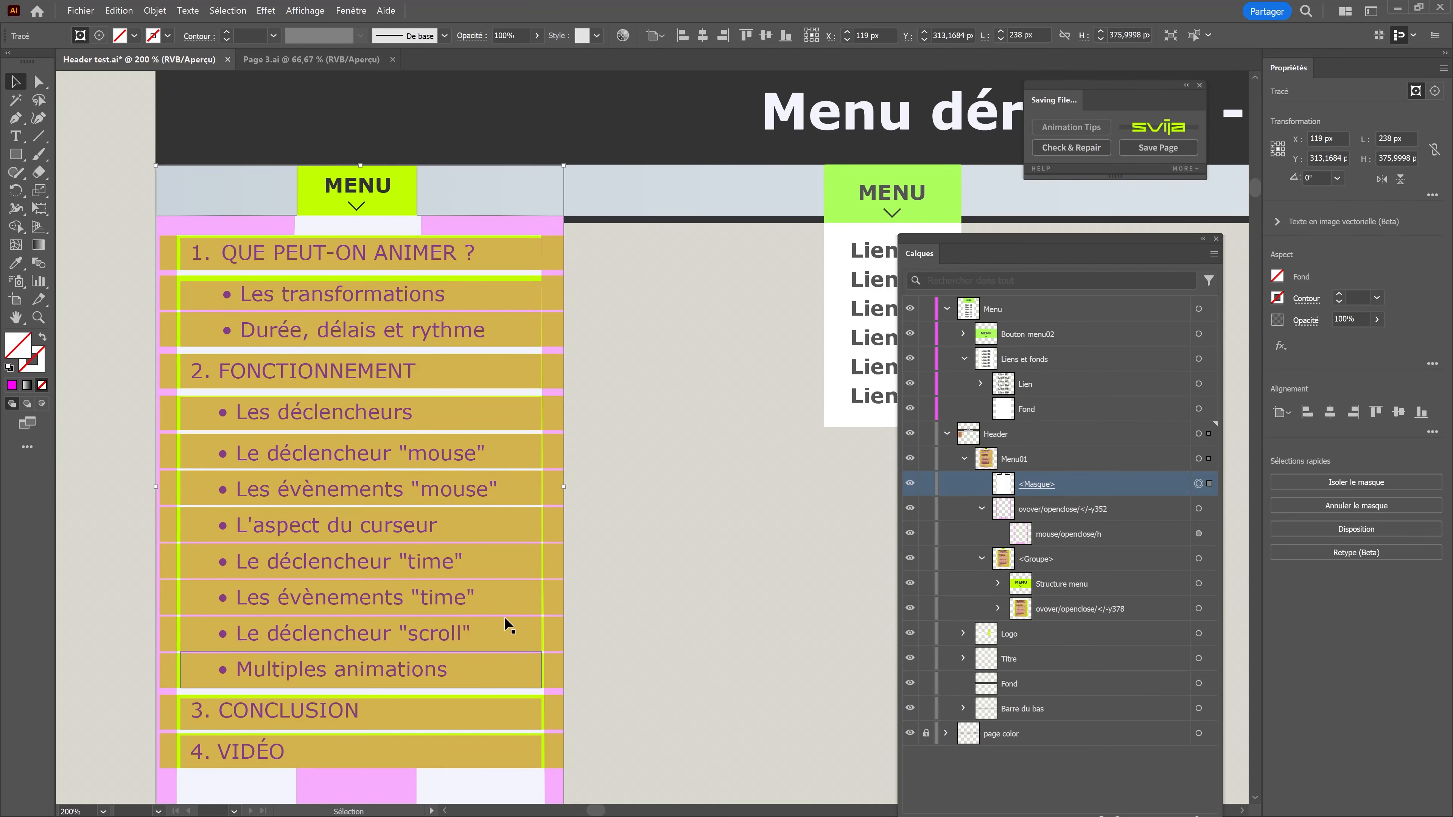
scroll(572, 515, "down", 2)
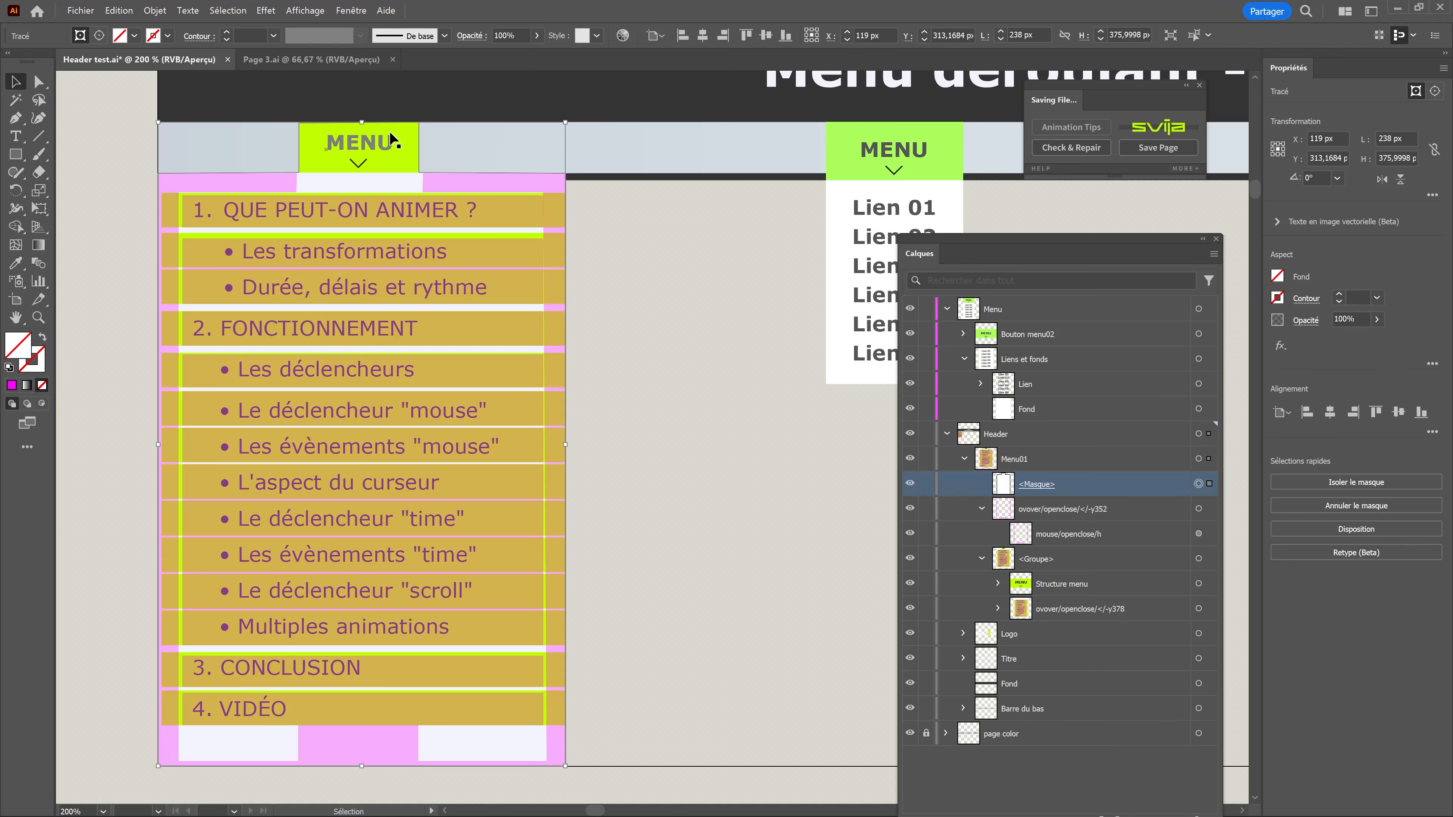
left_click_drag(674, 306, 309, 404)
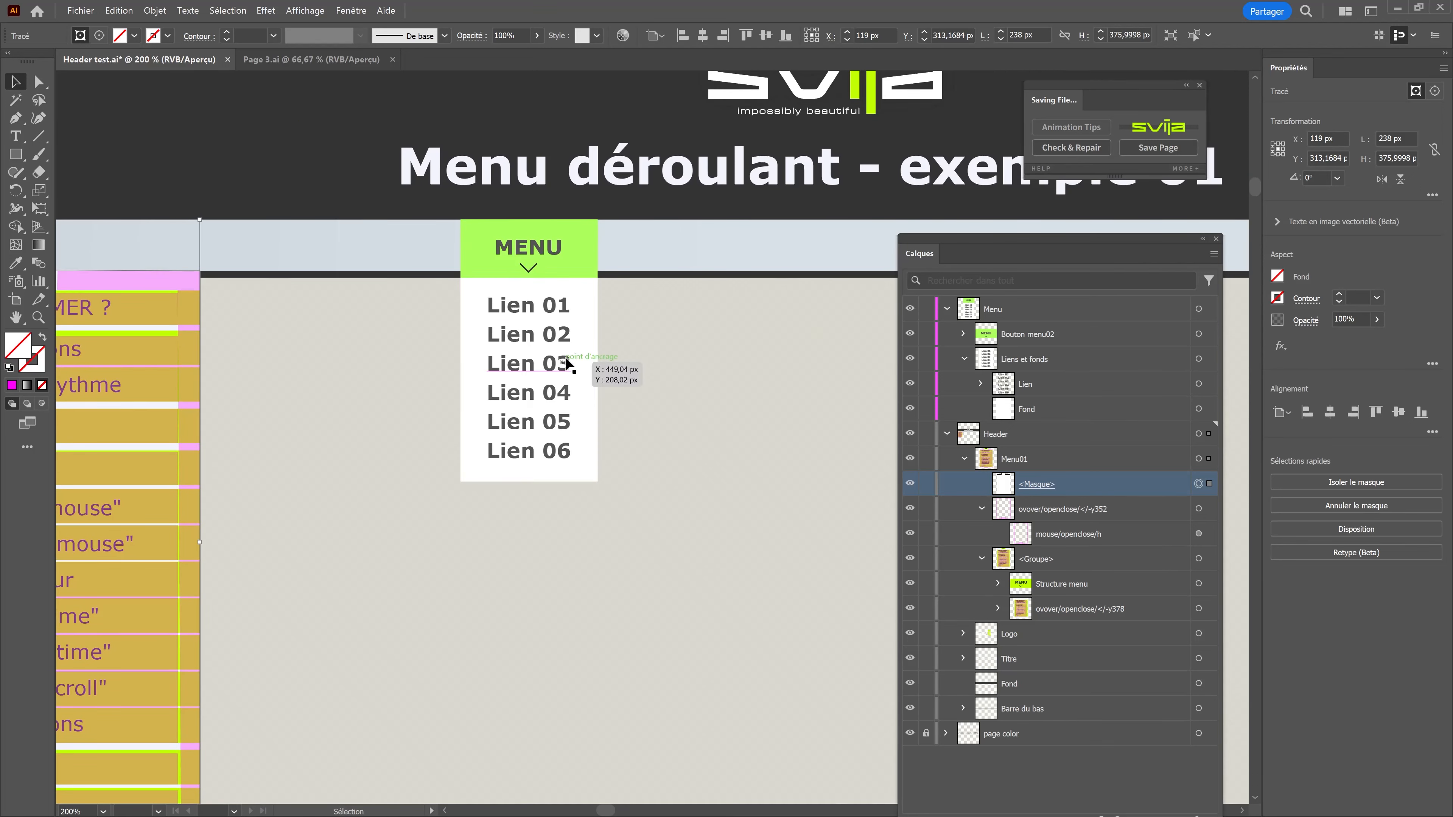
scroll(648, 335, "up", 1)
left_click_drag(639, 329, 663, 348)
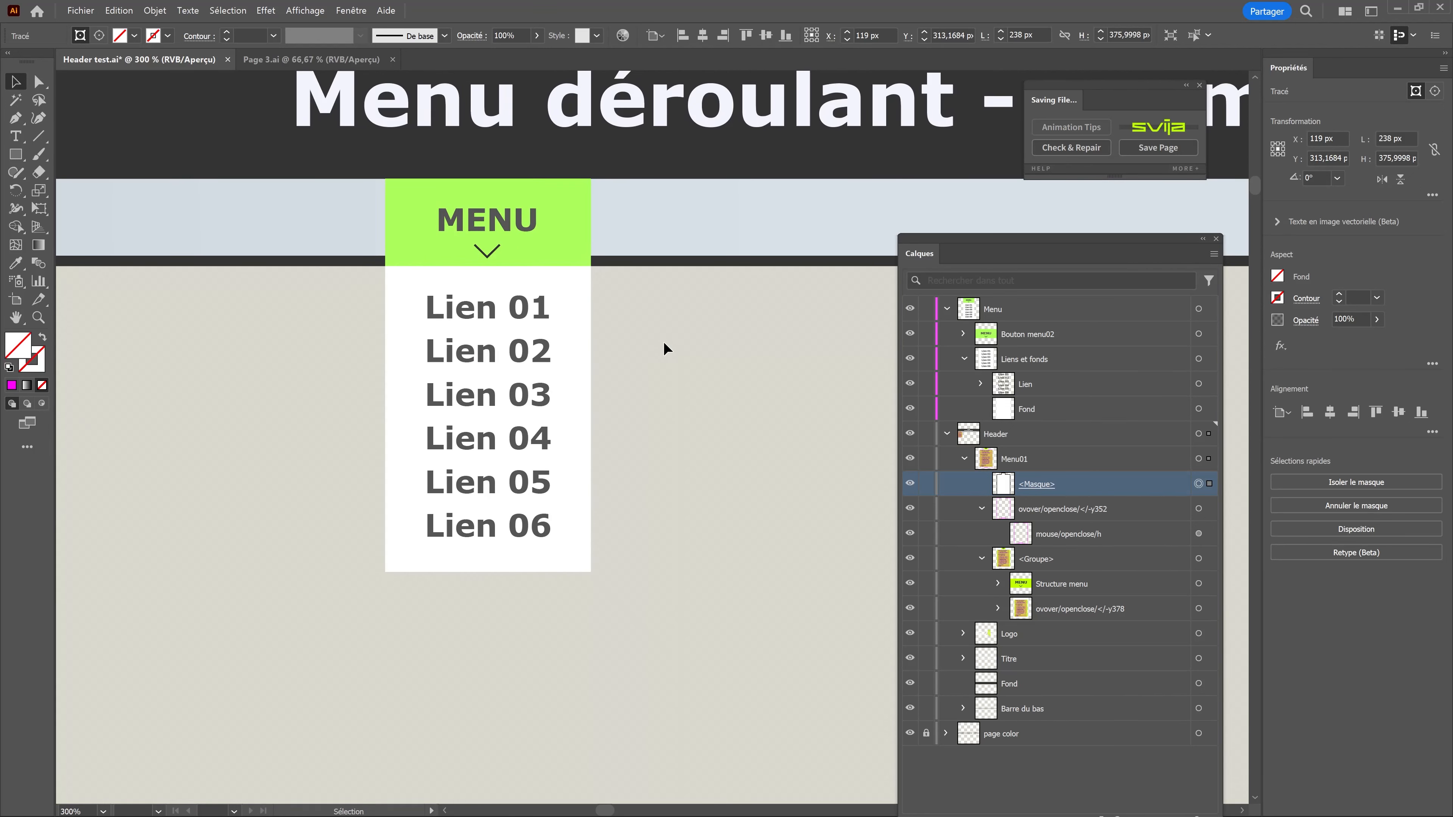
Group Bouton menu02 with Liens et fonds and rename the group Menu02.
left_click(20, 153)
left_click(1038, 337)
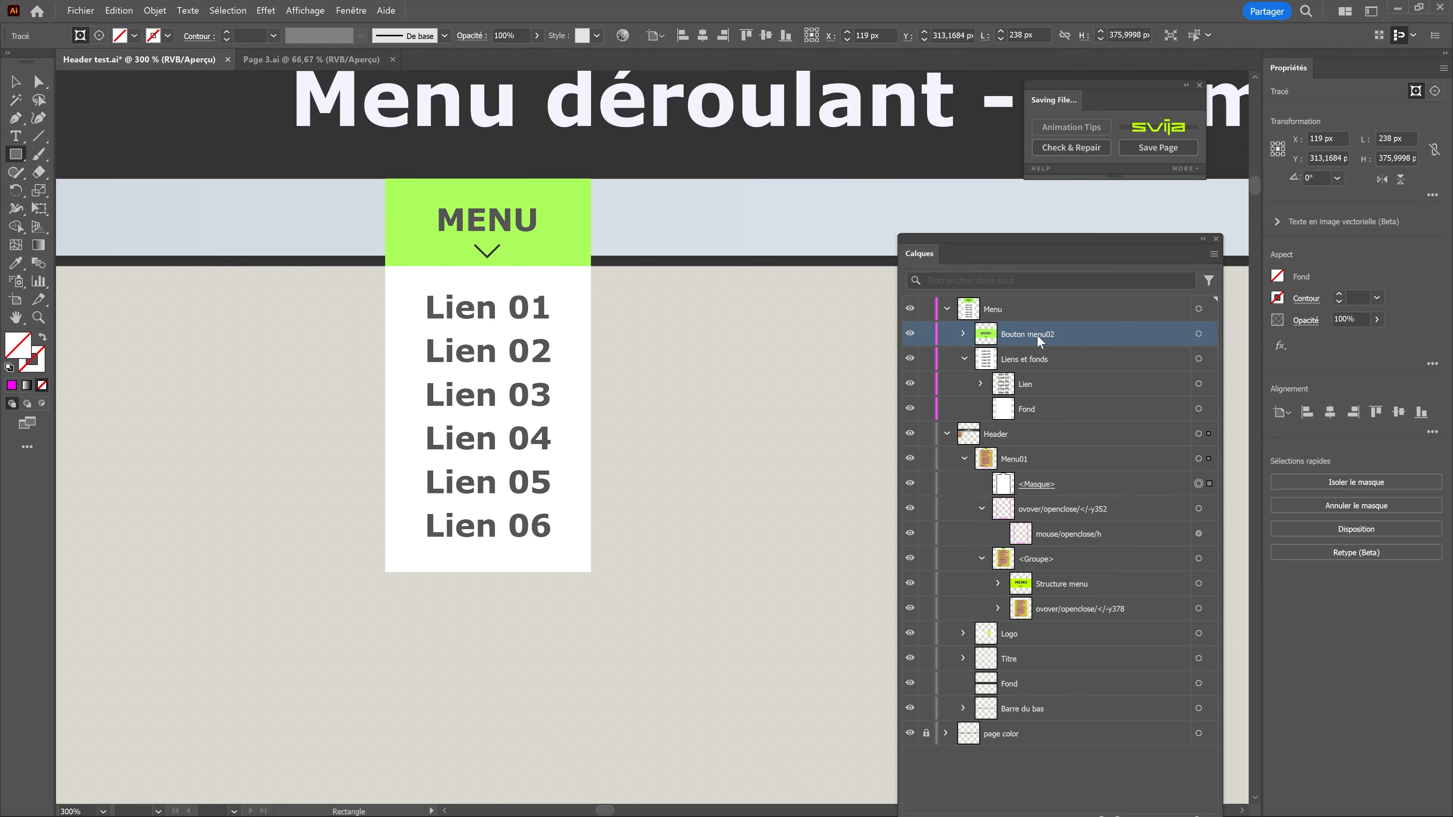
left_click(1029, 317)
left_click(1062, 340)
left_click(1043, 307)
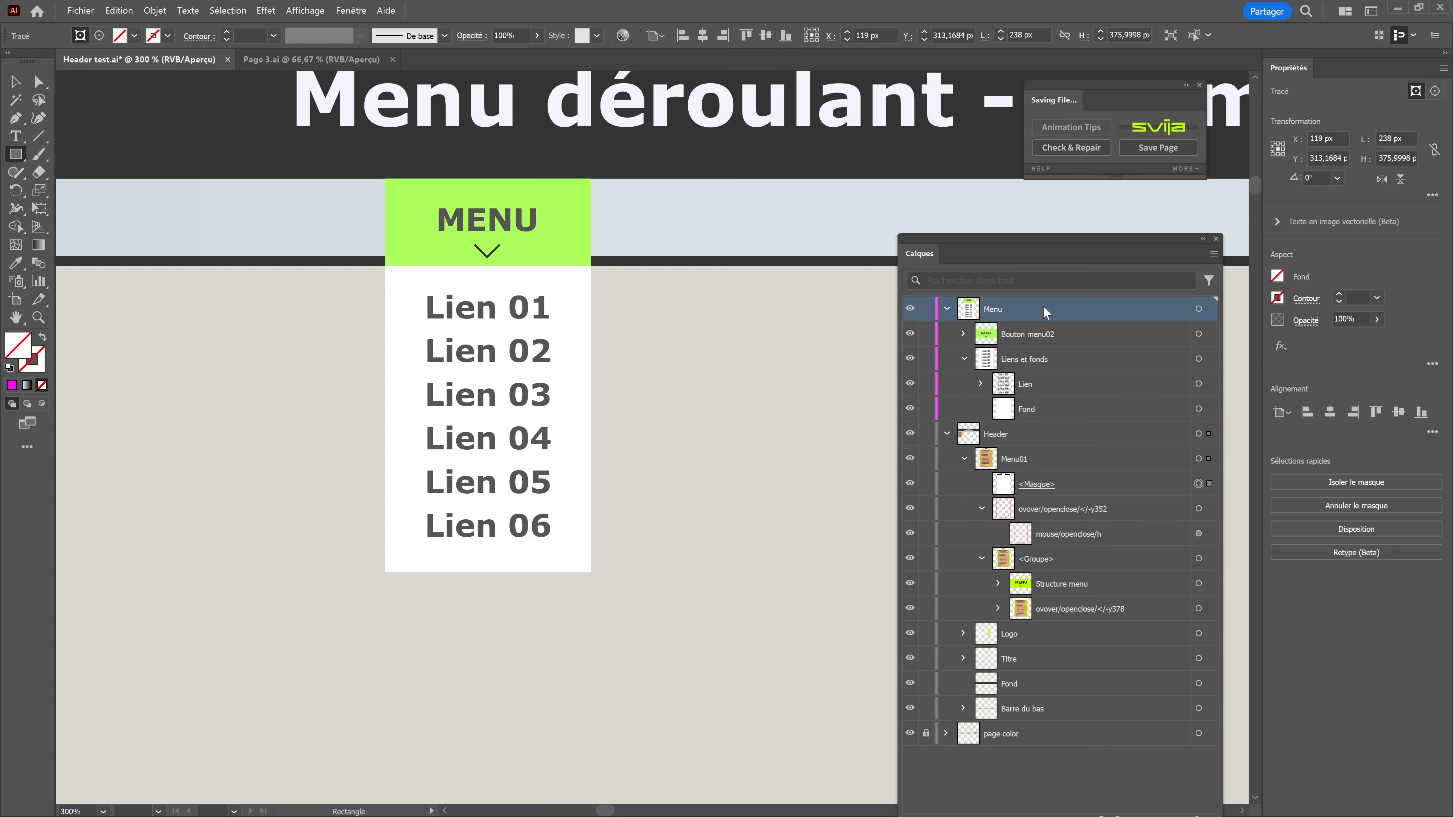
left_click(964, 359)
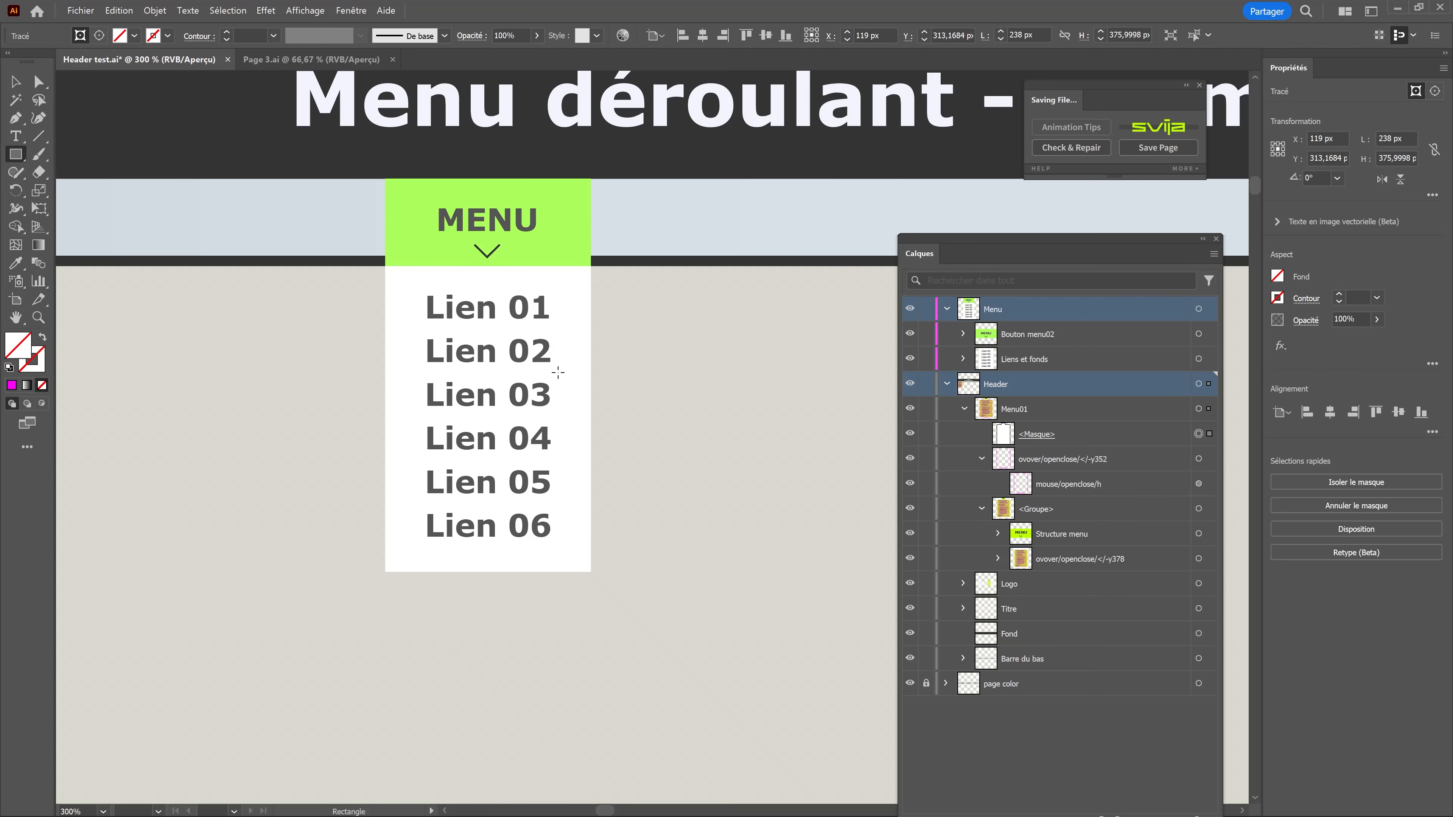
left_click(1207, 336, "shift")
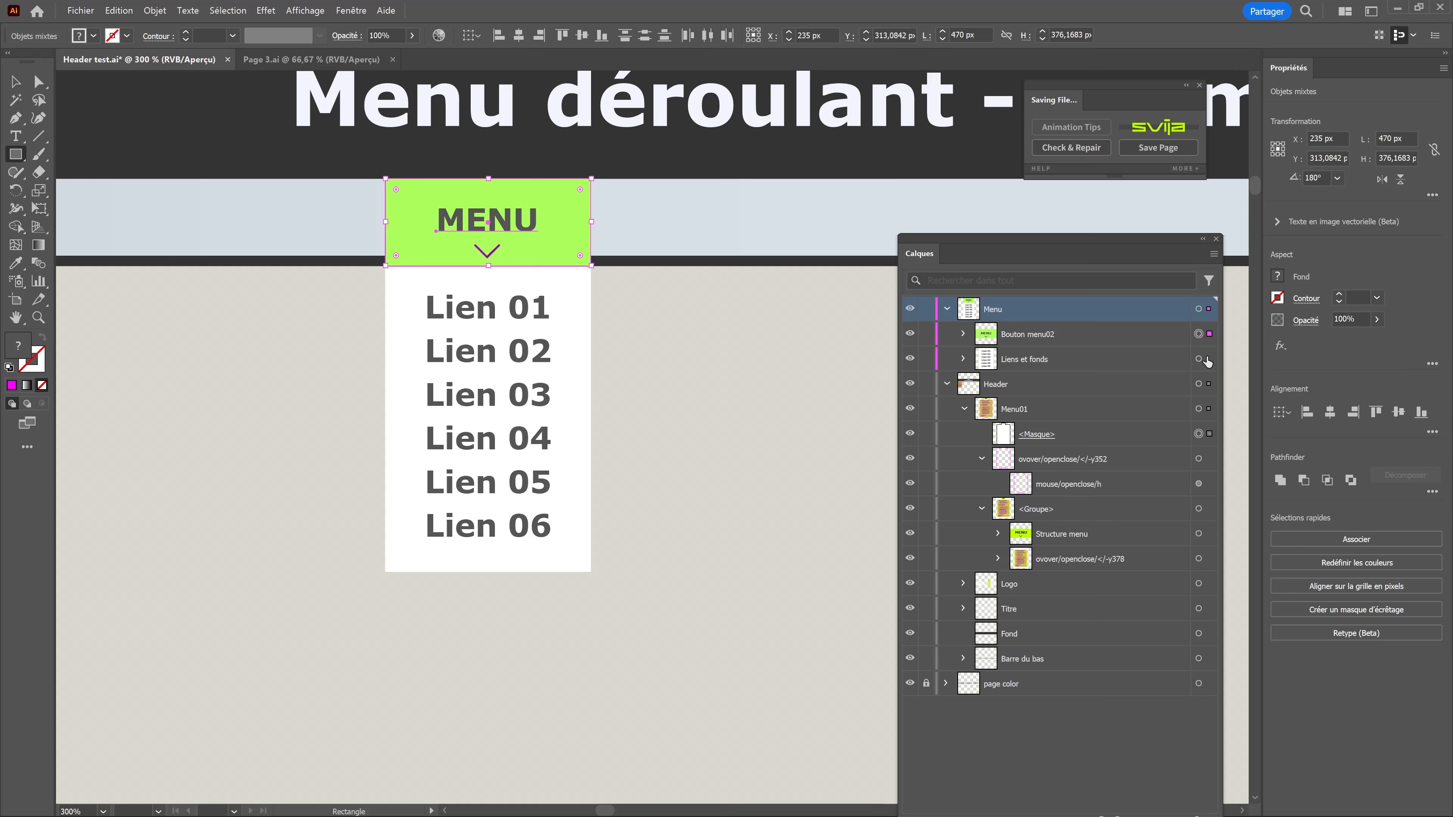
left_click(1208, 358, "shift")
key("ctrl+g")
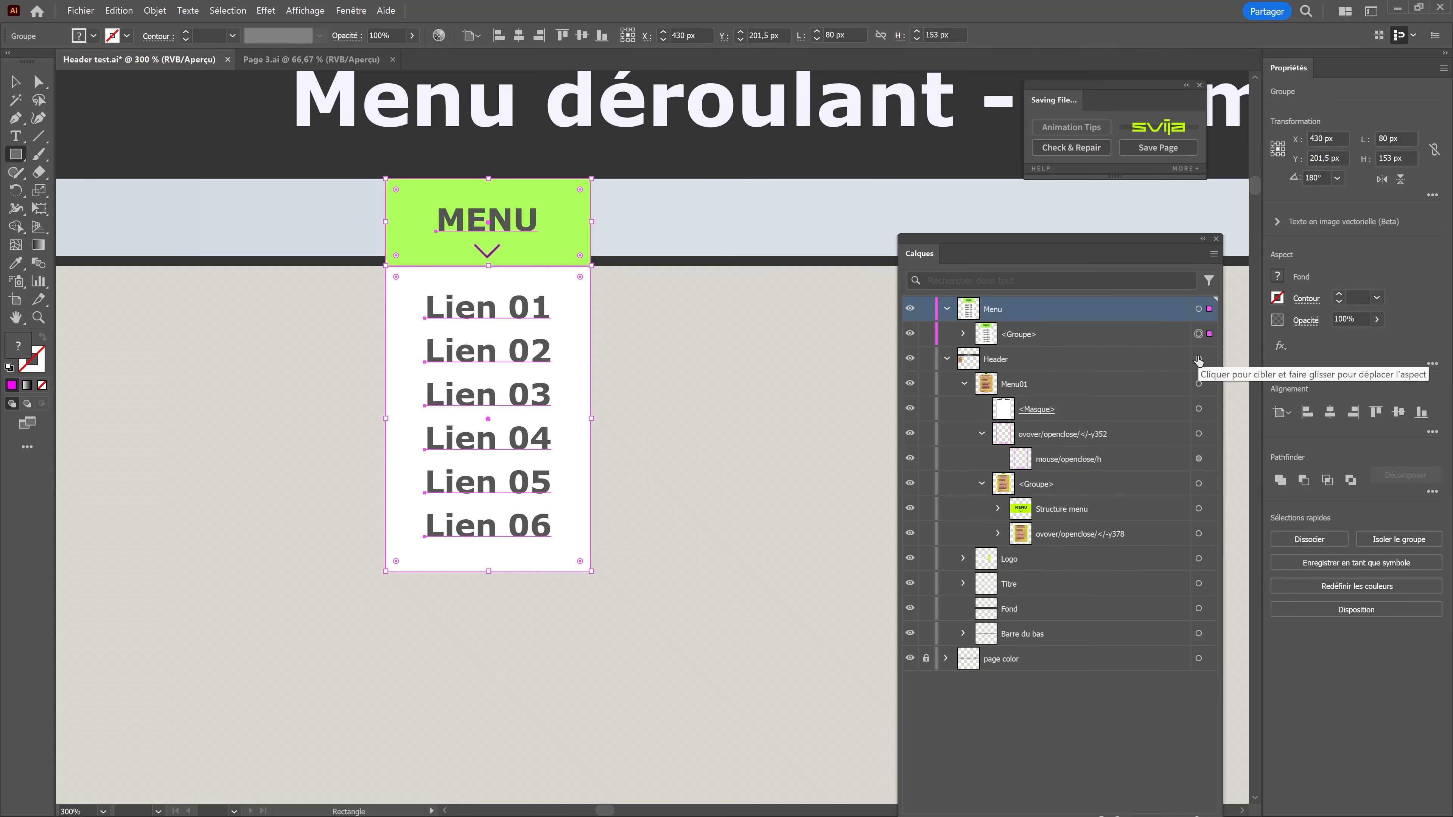
double_click(1023, 334)
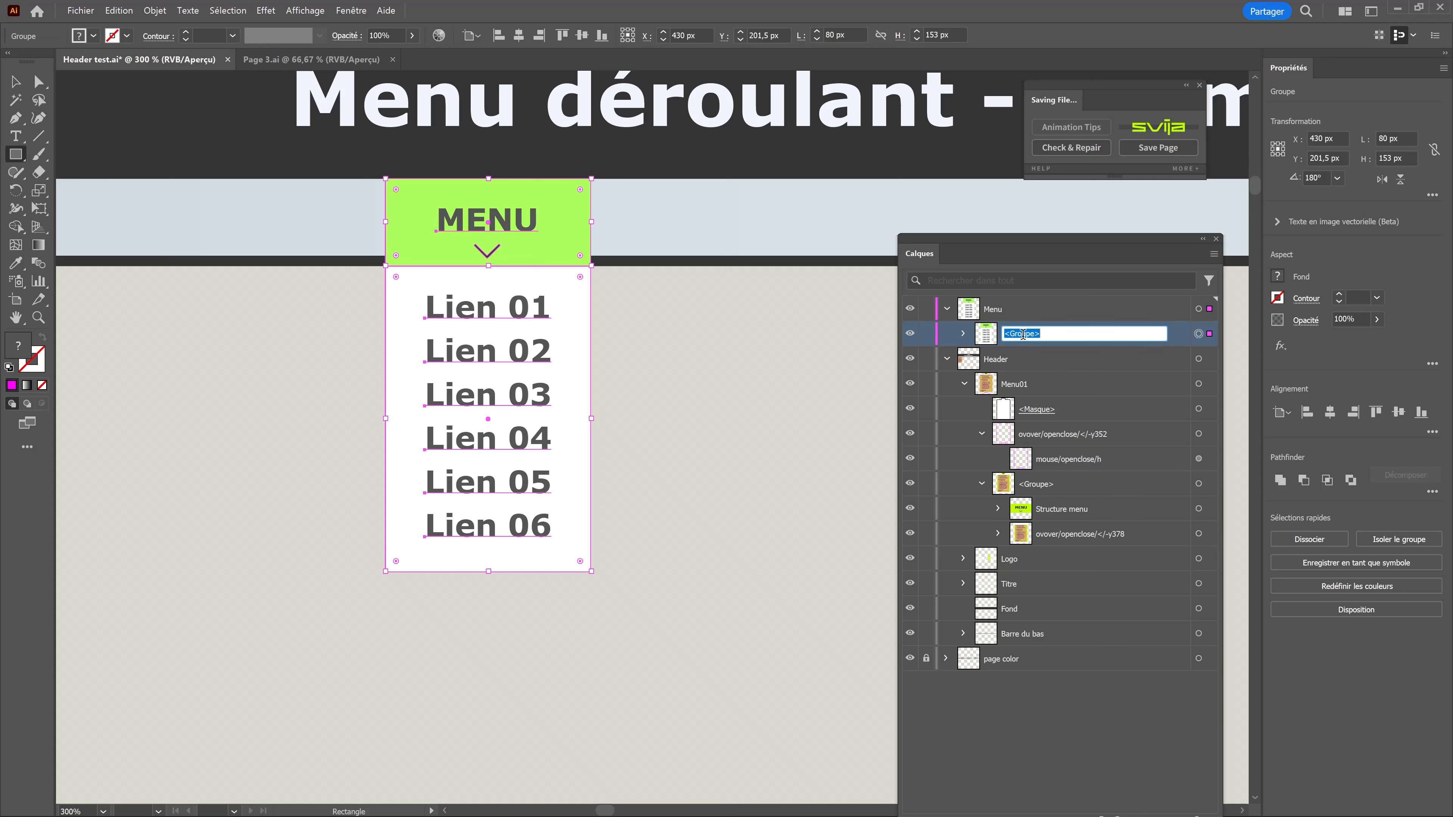
type("Menu02")
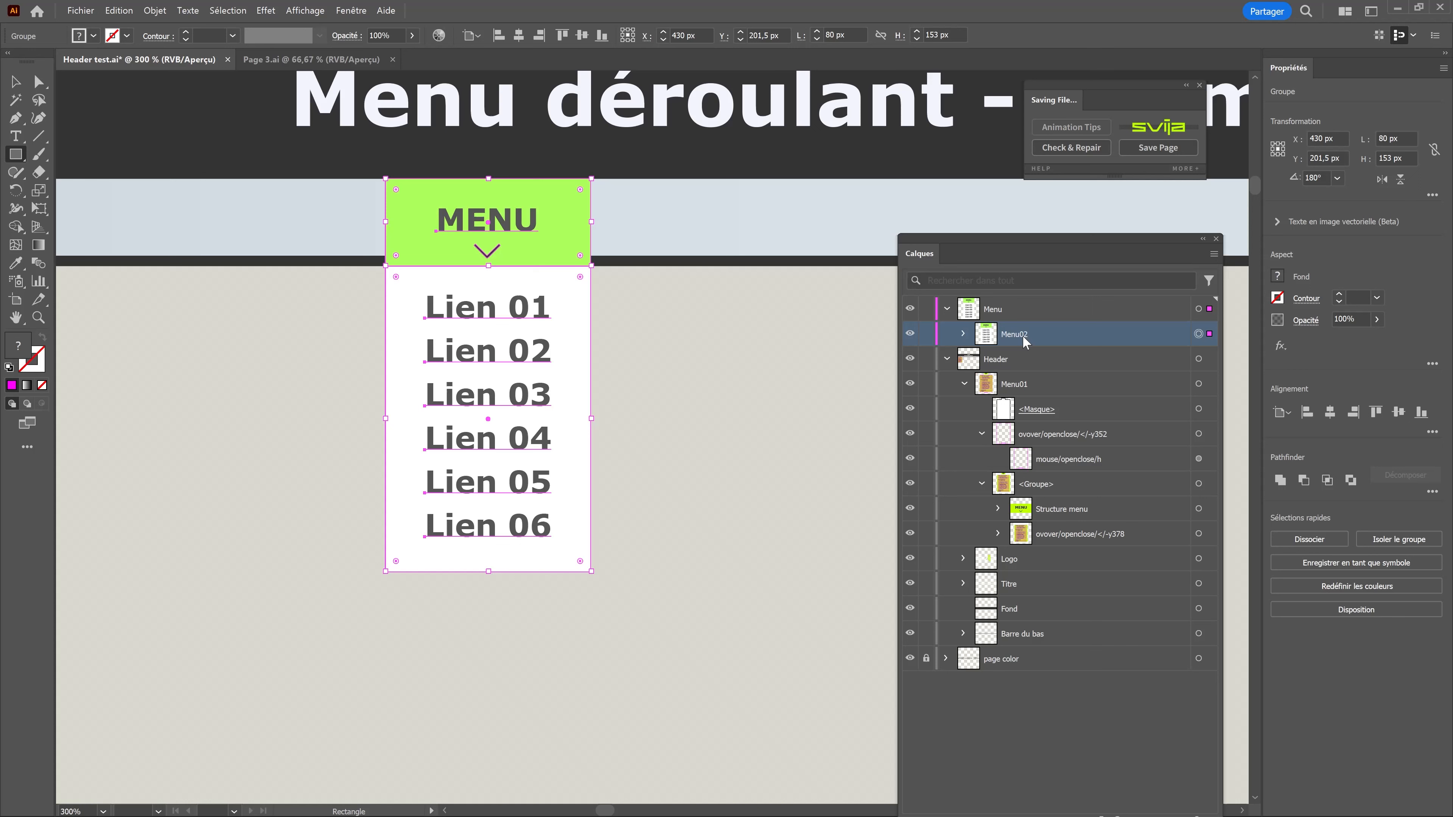
Draw an 80 x 153 px rectangle covering the new button and links, and use it as the clipping mask of Menu02.
left_click(963, 334)
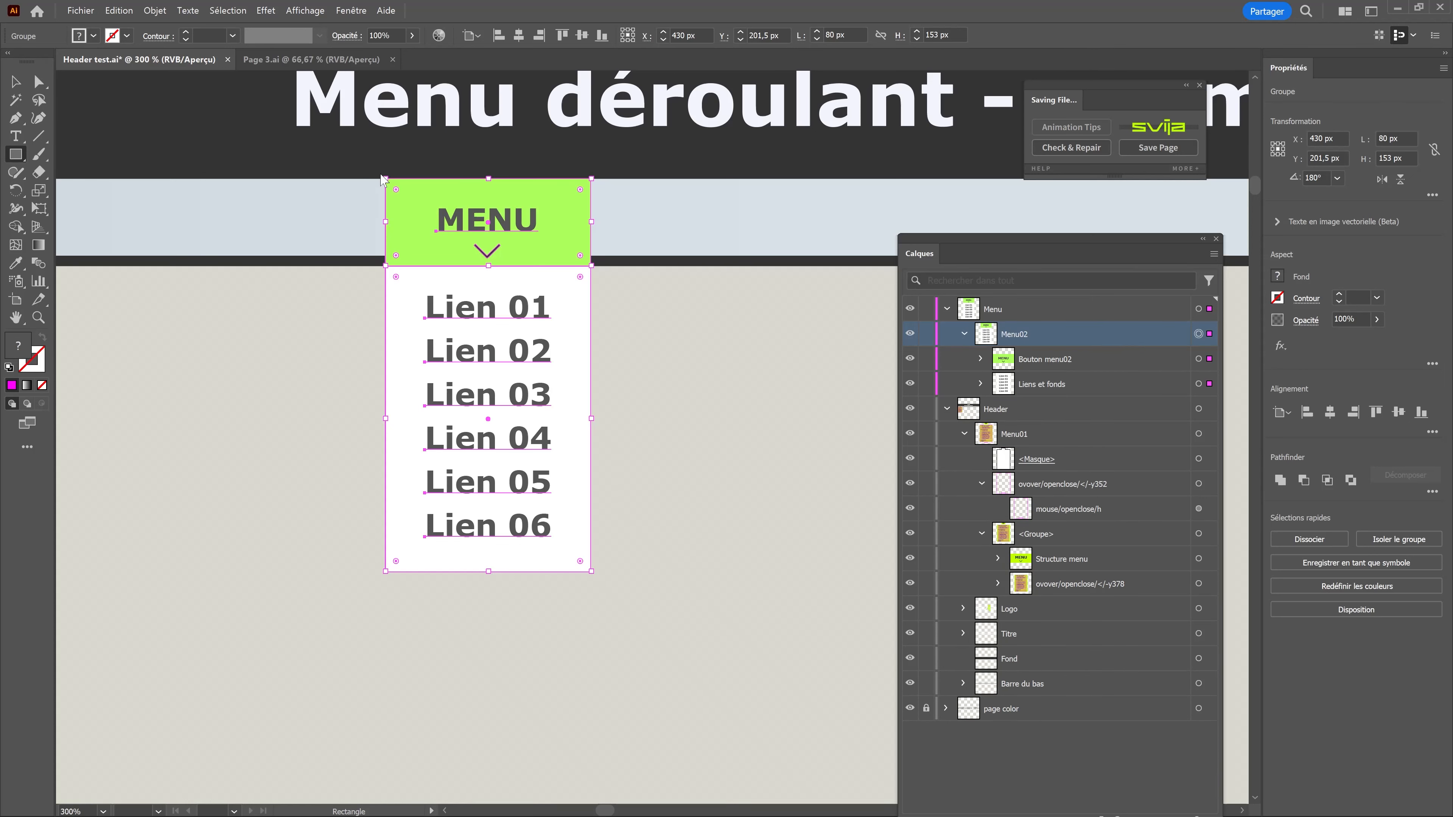
key("ctrl+shift+a")
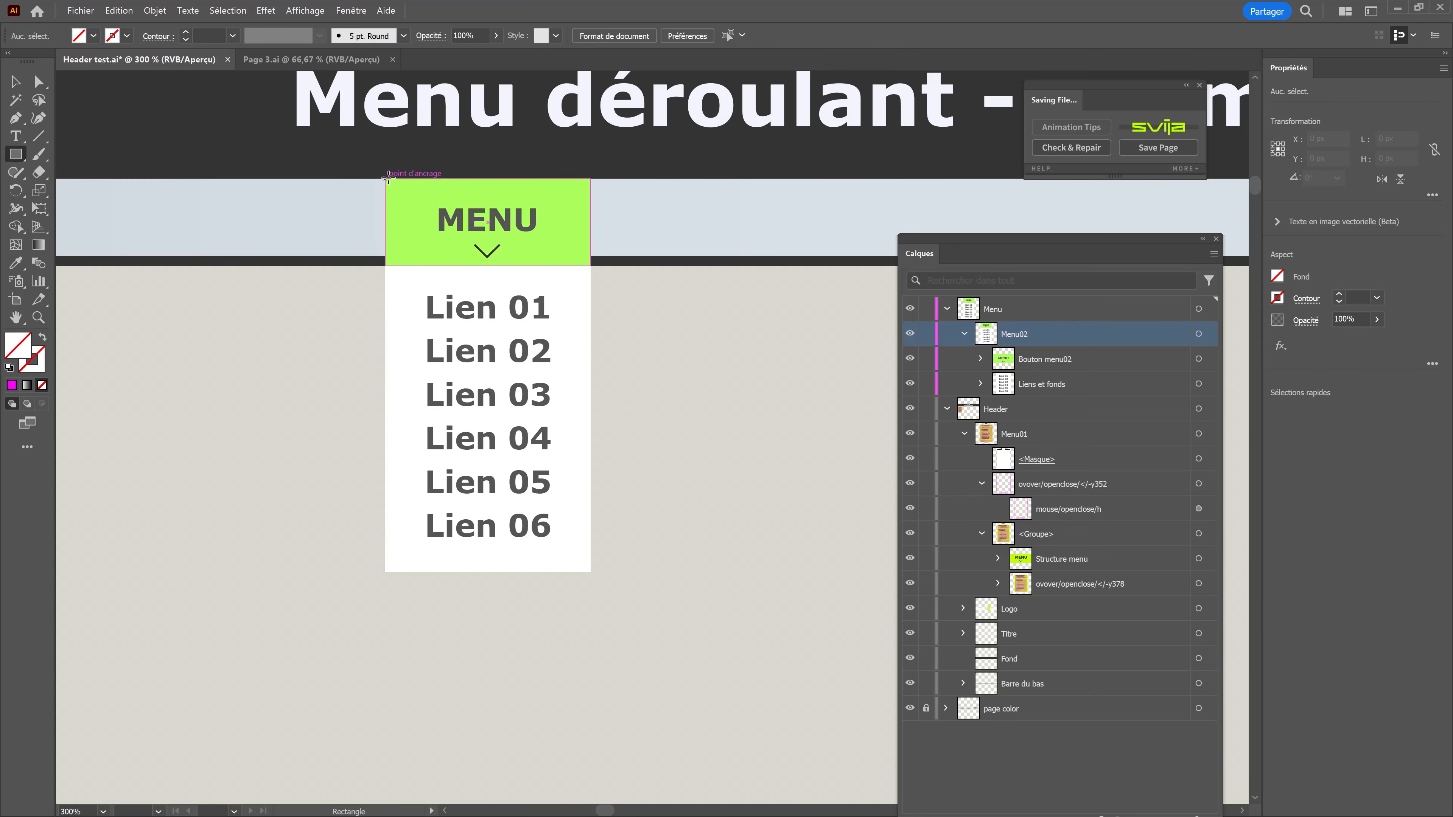
mouse_move(387, 179)
left_mouse_down()
mouse_move(477, 245)
mouse_move(589, 572)
left_mouse_up()
left_click_drag(1064, 333, 1051, 375)
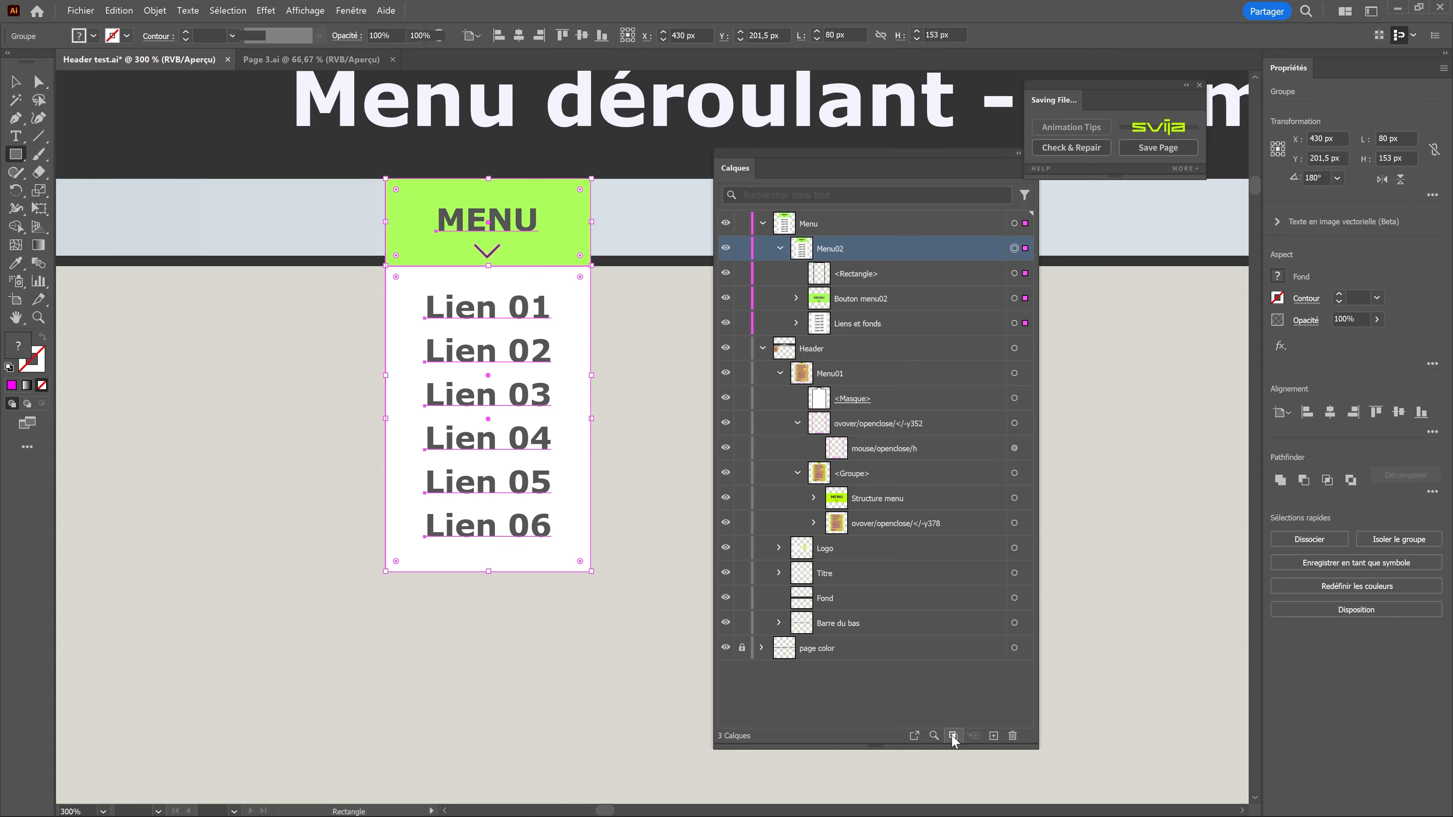
left_click(953, 736)
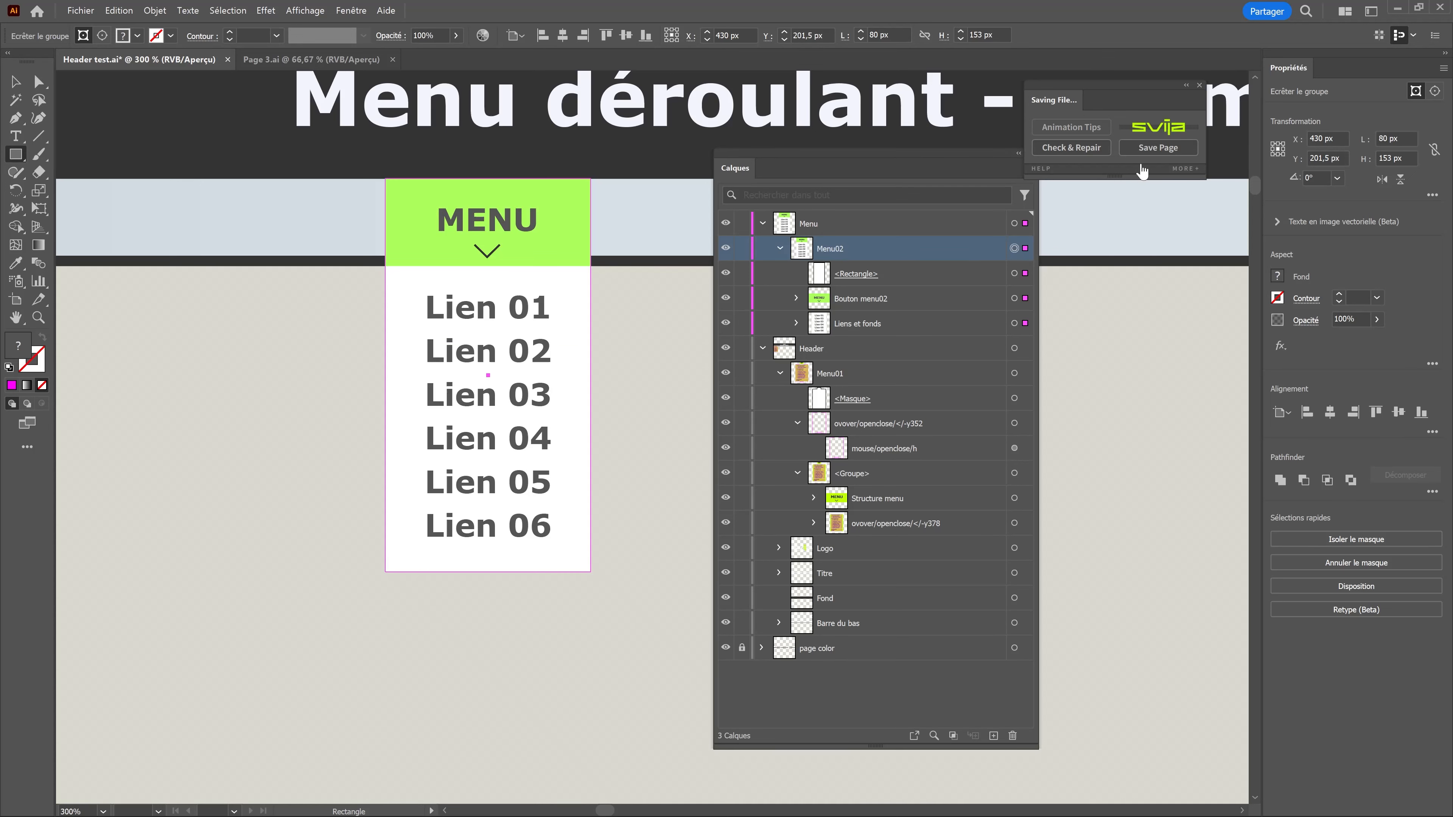
Save the header page with the Svija Save Page script.
left_click(1159, 148)
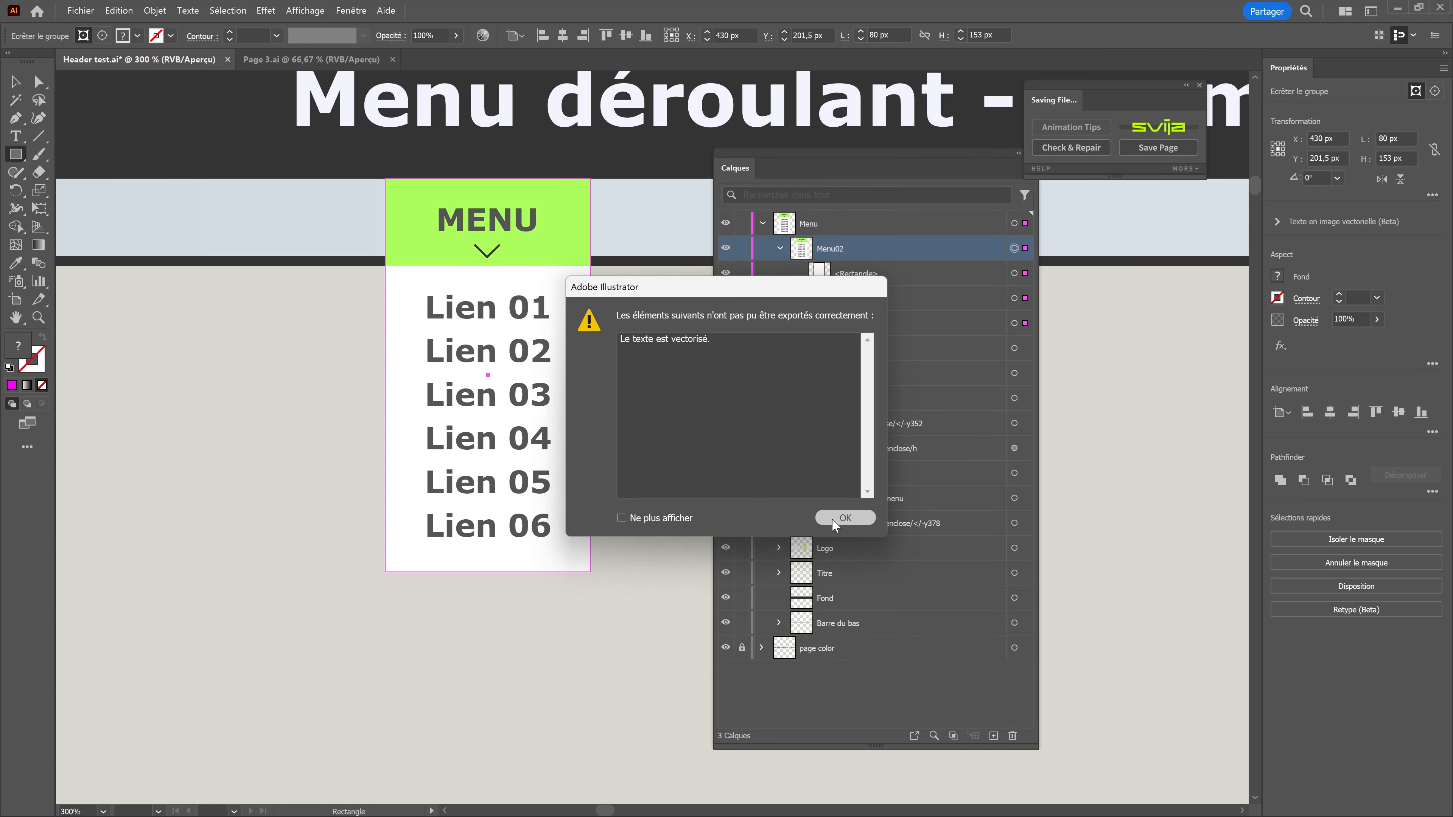
left_click(845, 518)
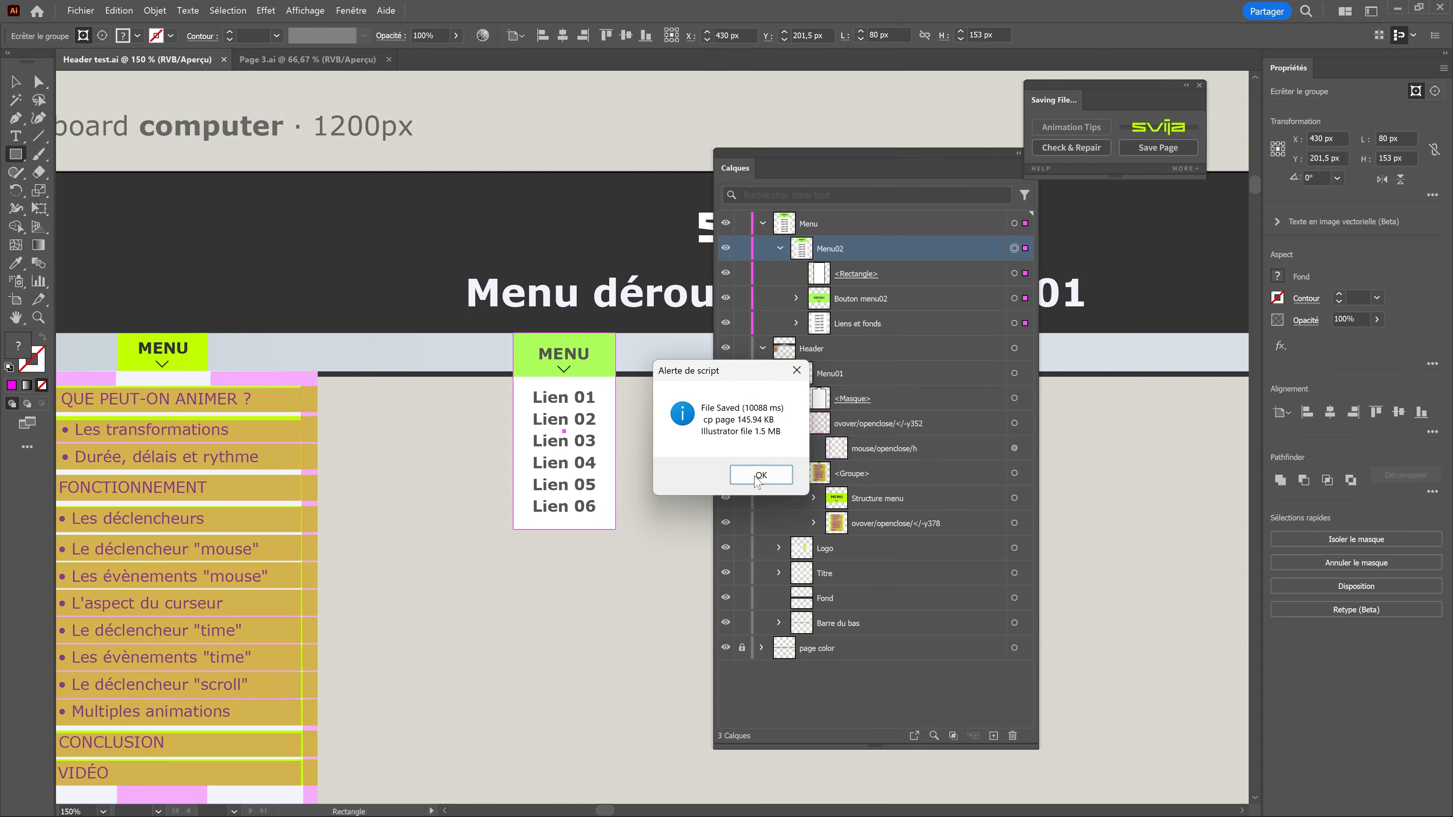
left_click(757, 476)
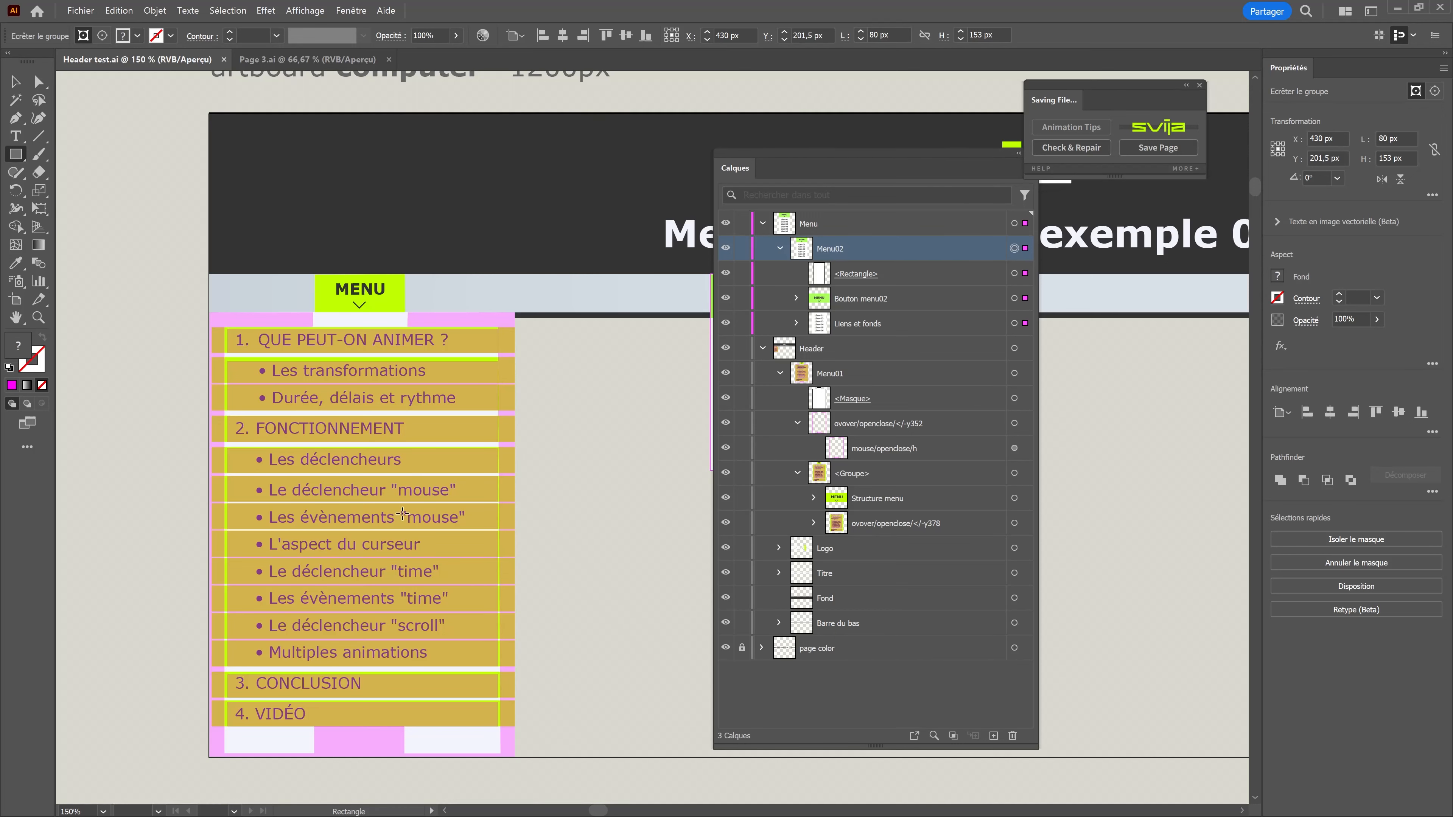
Switch to the browser and reload the Svija page to check the second menu.
left_click_drag(583, 457, 408, 416)
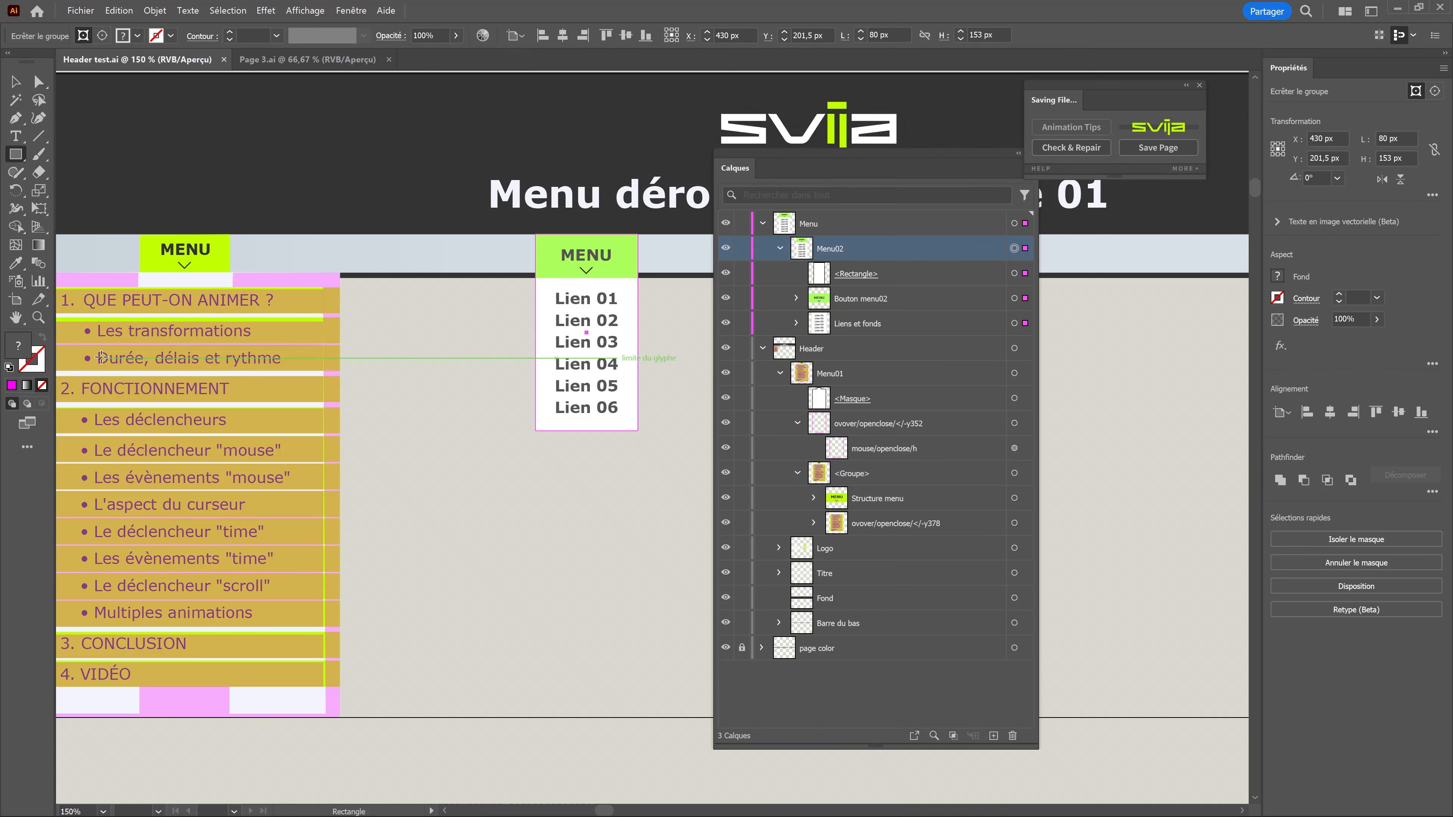
left_click_drag(434, 431, 360, 450)
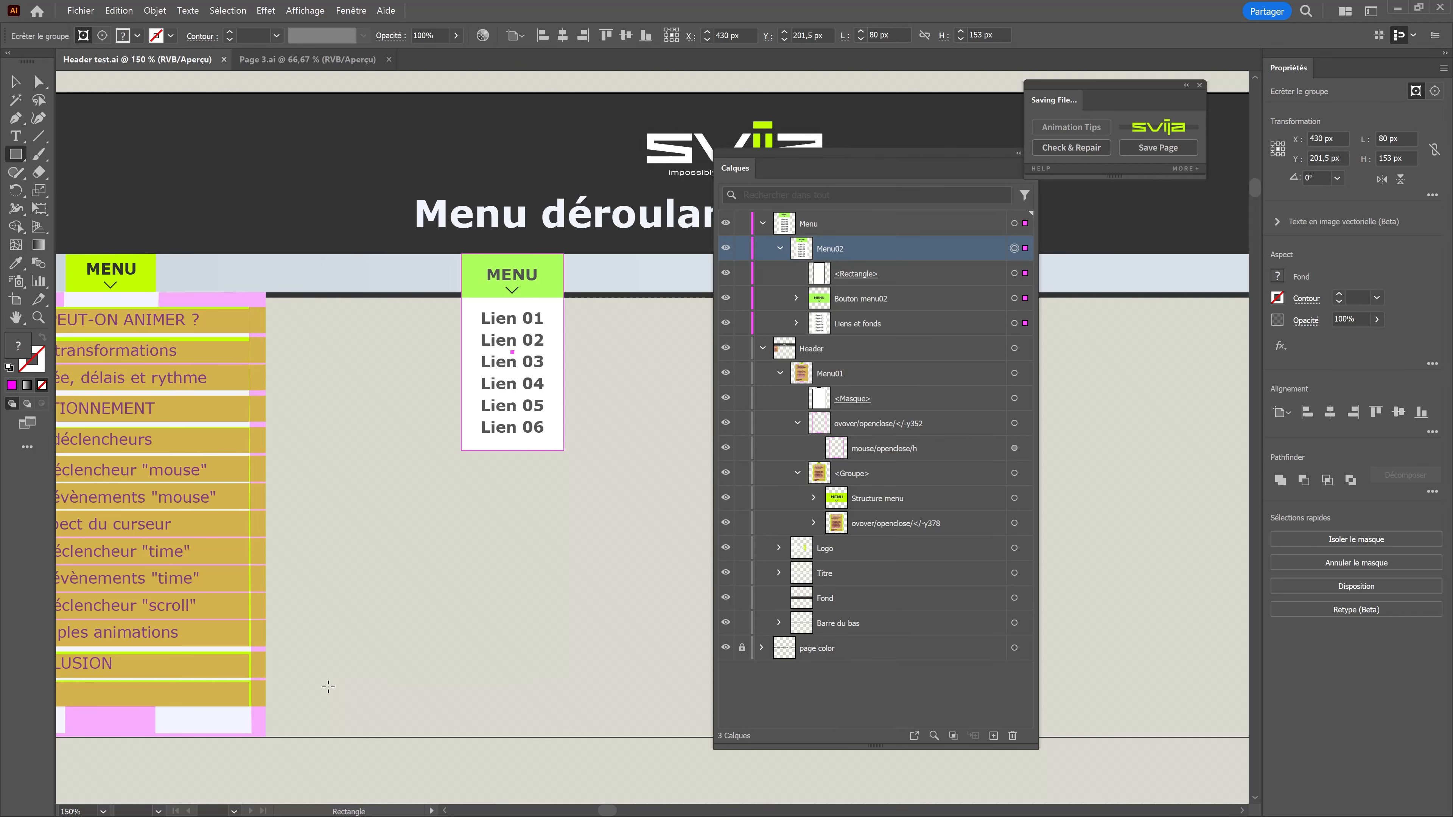
key("alt+Tab")
left_click(72, 50)
Change the fill of the Fond rectangle in Liens et fonds to a very pale lavender swatch.
left_click(796, 323)
left_click(1023, 377)
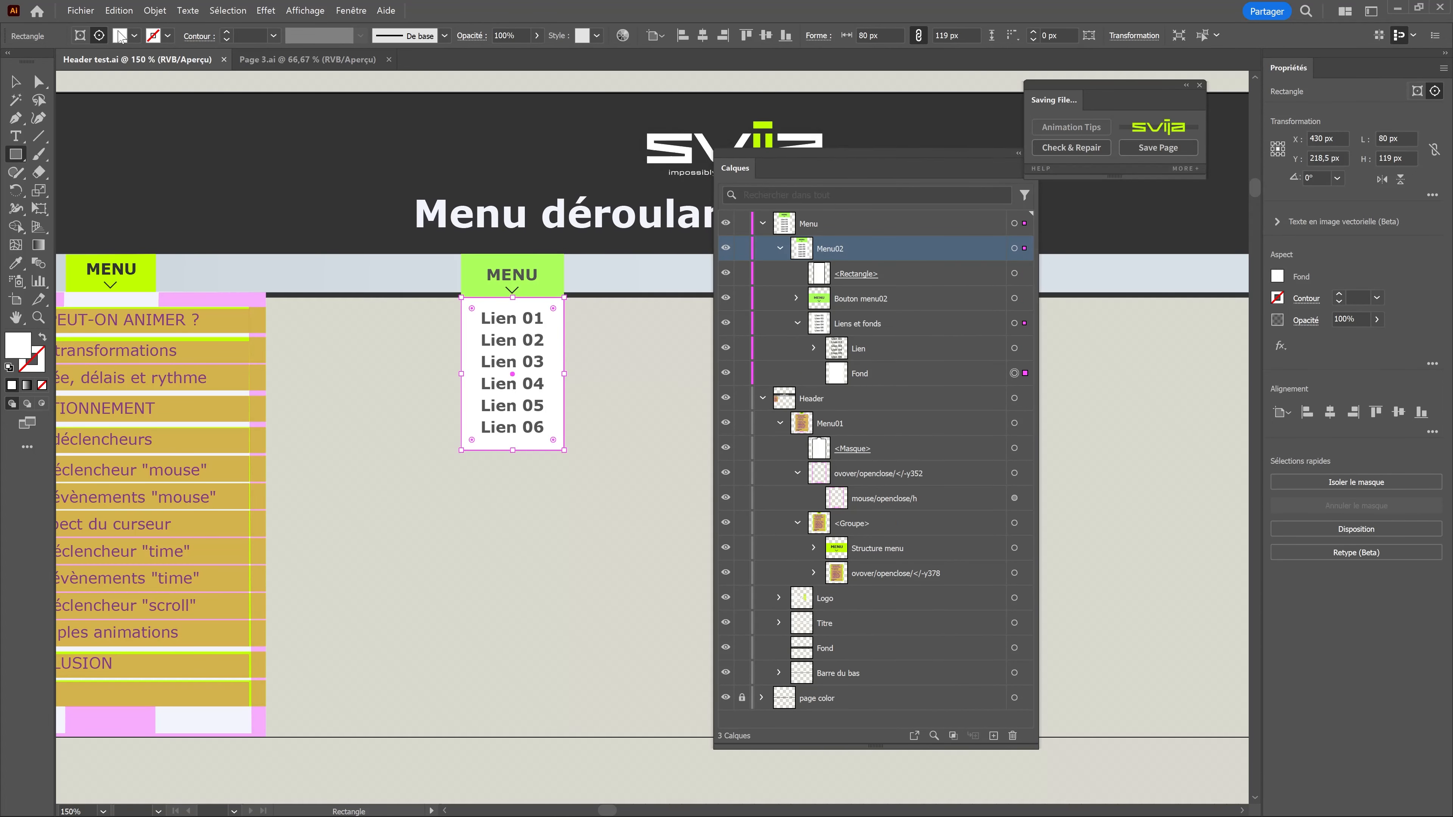
left_click(134, 36)
scroll(150, 80, "down", 3)
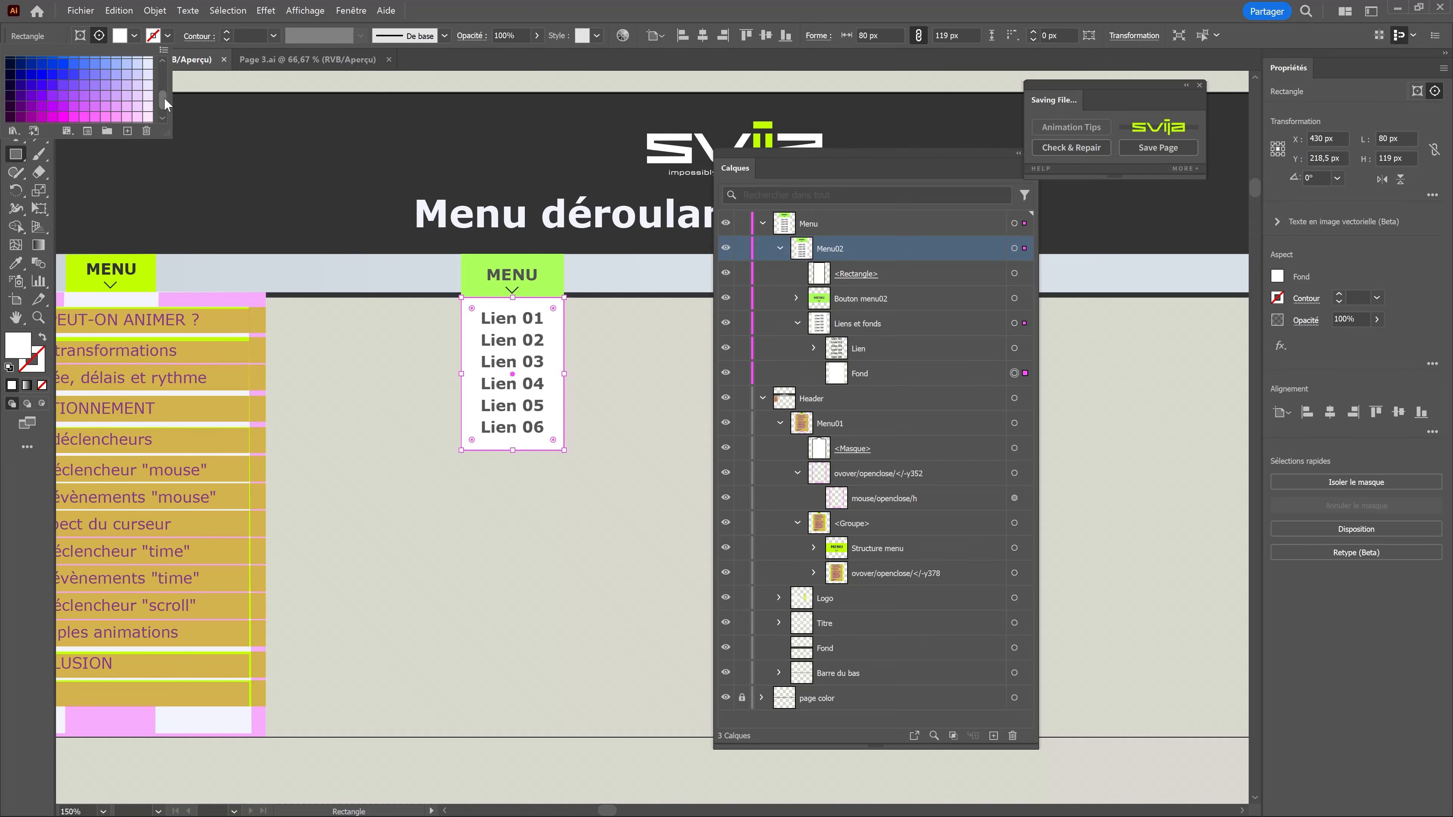
left_click(63, 115)
left_click(616, 3)
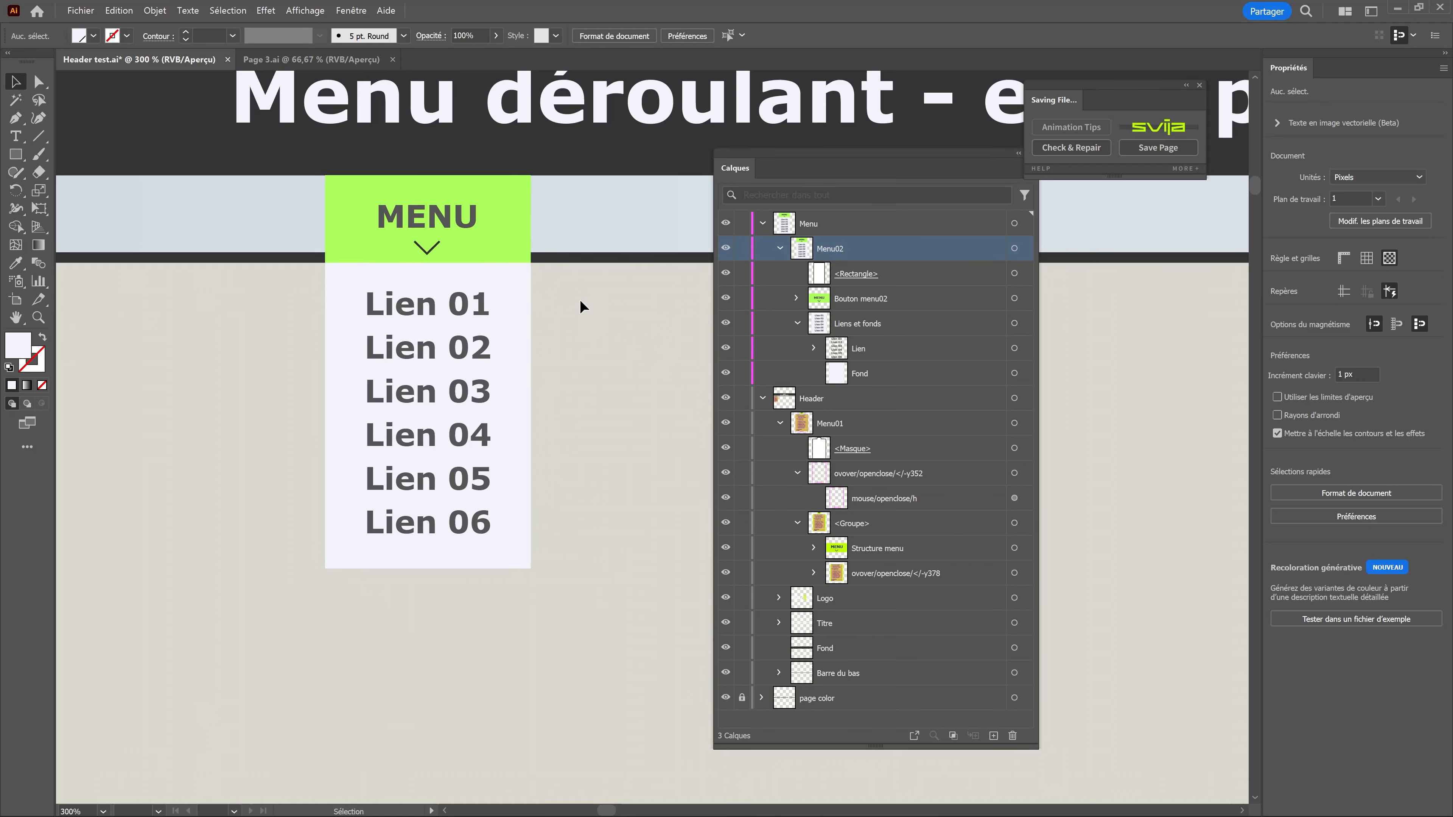
Check on the published page how the existing menu opens over its MENU button and closes away from it.
scroll(583, 300, "down", 1)
scroll(585, 300, "up", 1)
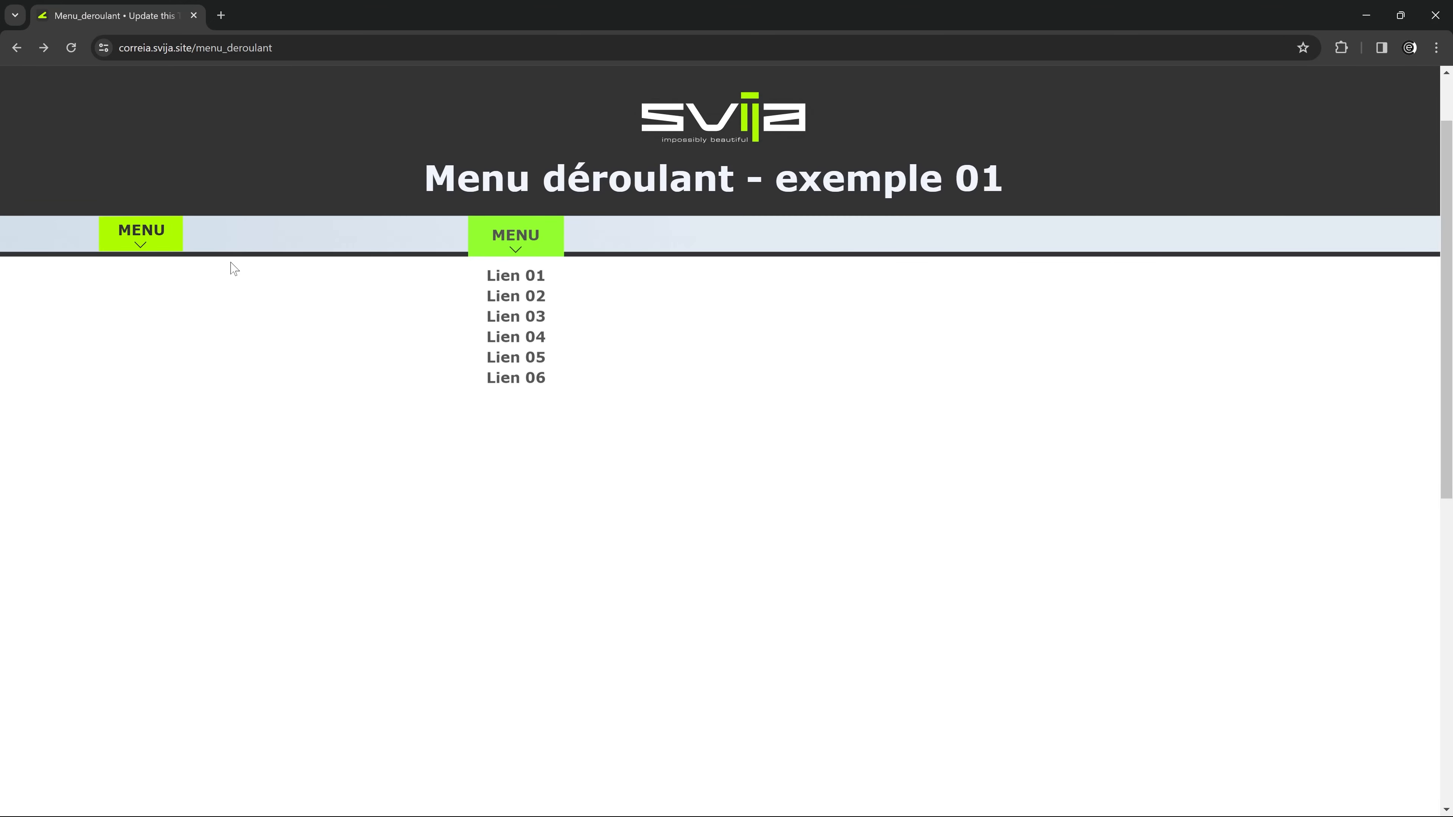
mouse_move(166, 243)
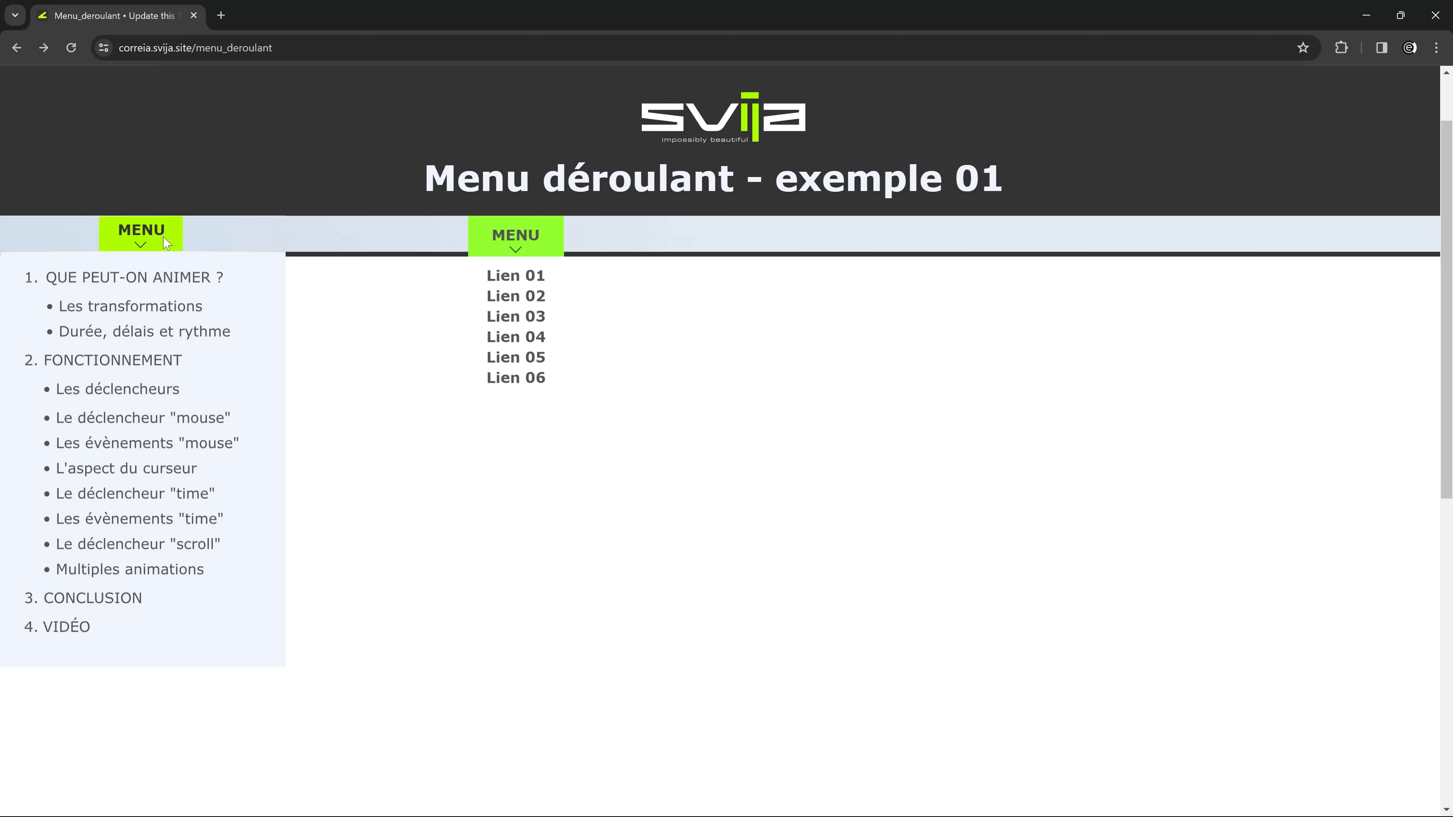
left_click(273, 342)
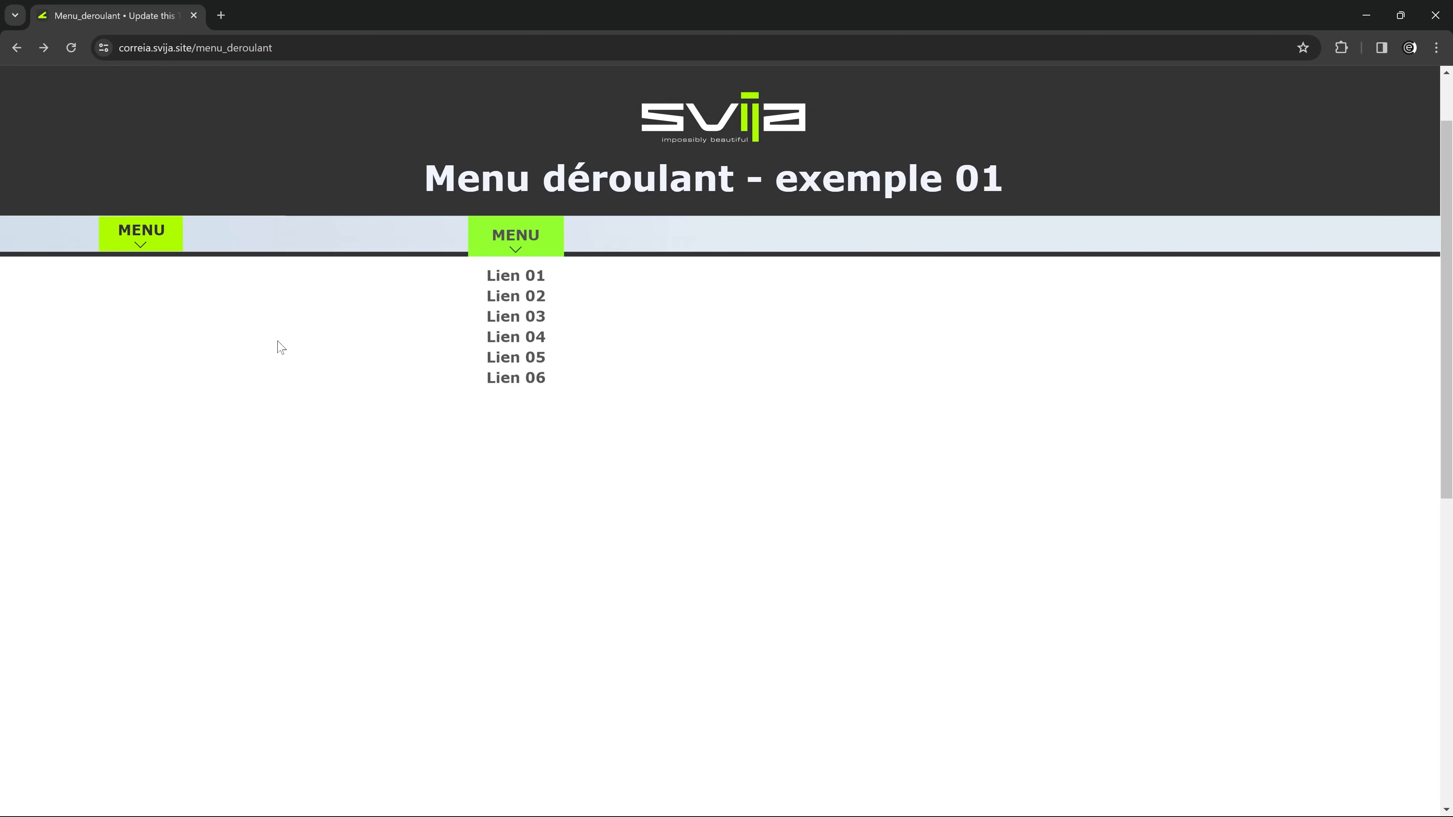
mouse_move(171, 244)
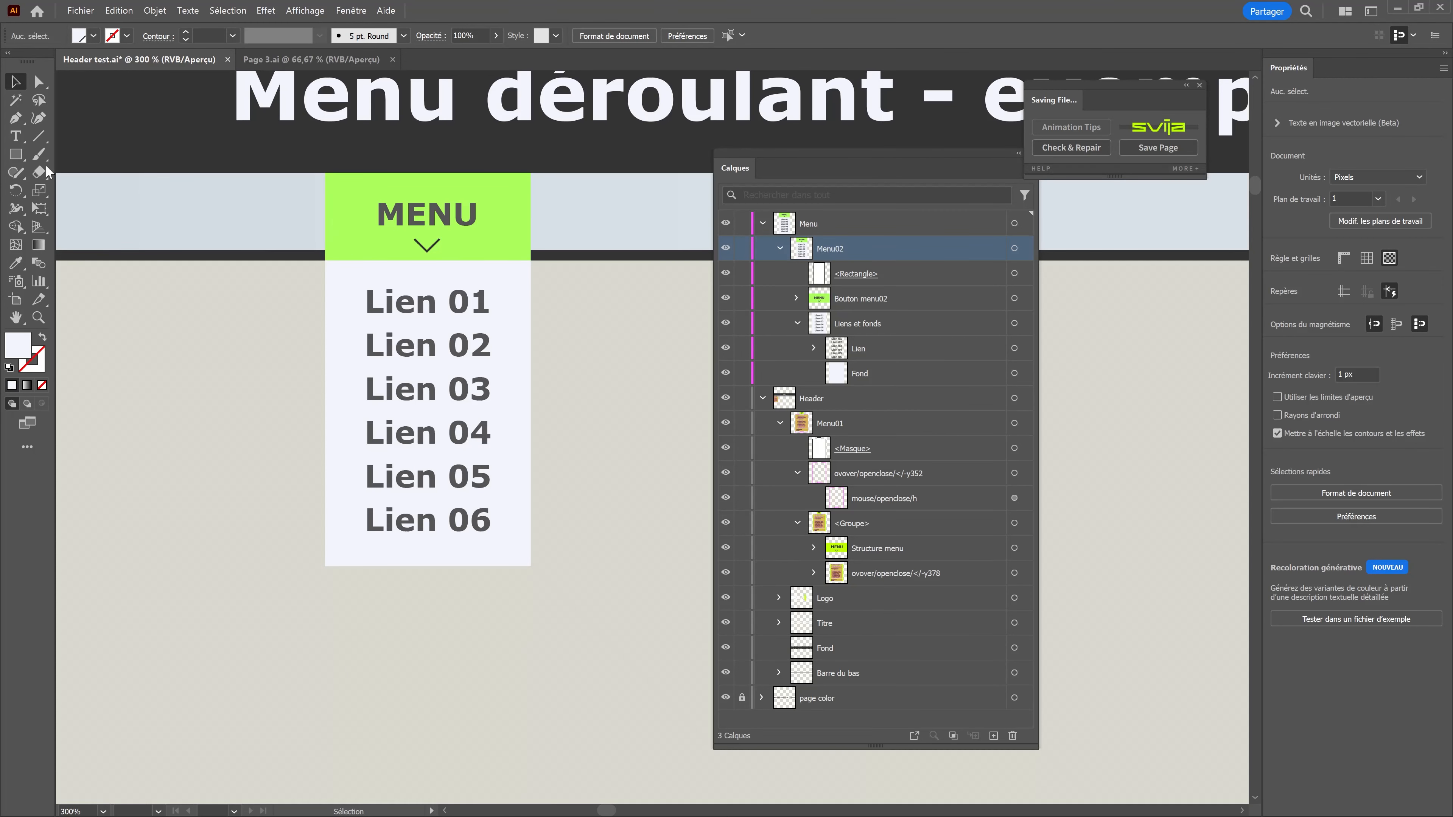
Draw an 80 x 34 px rectangle over the second MENU button and apply the magenta 30% opacity graphic style to it.
key("m")
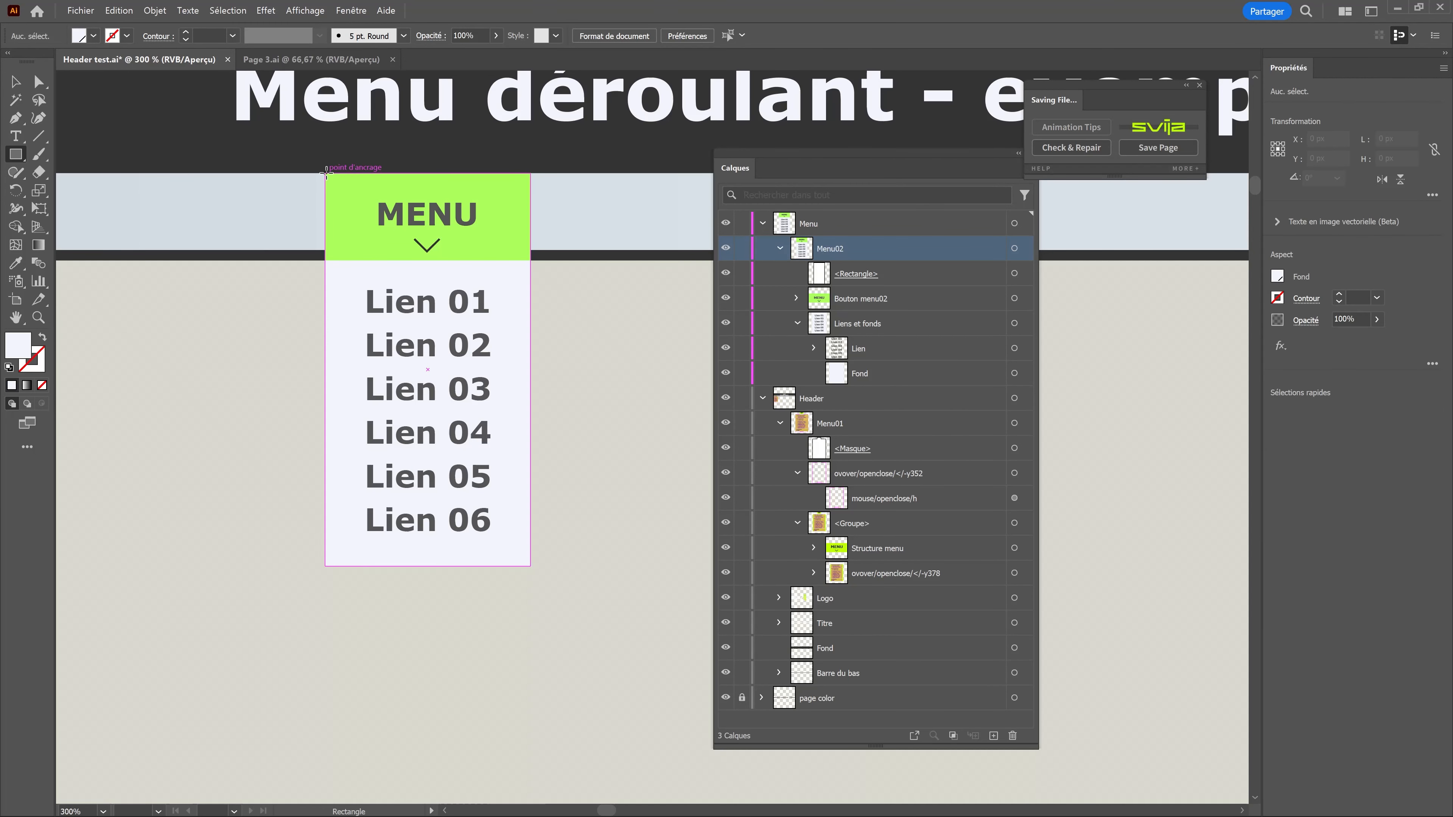
left_click_drag(328, 177, 529, 260)
left_click(351, 10)
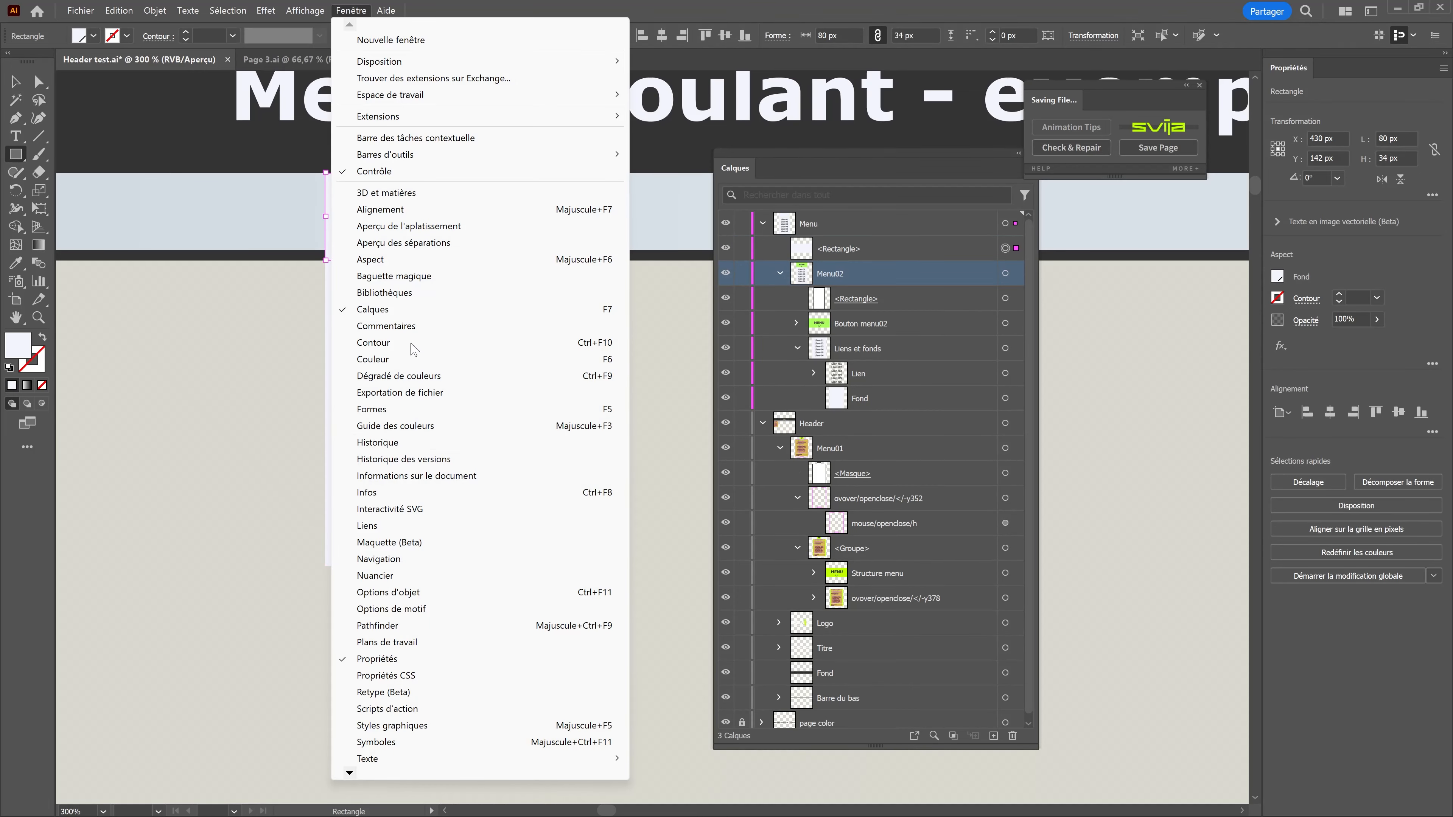
left_click(413, 727)
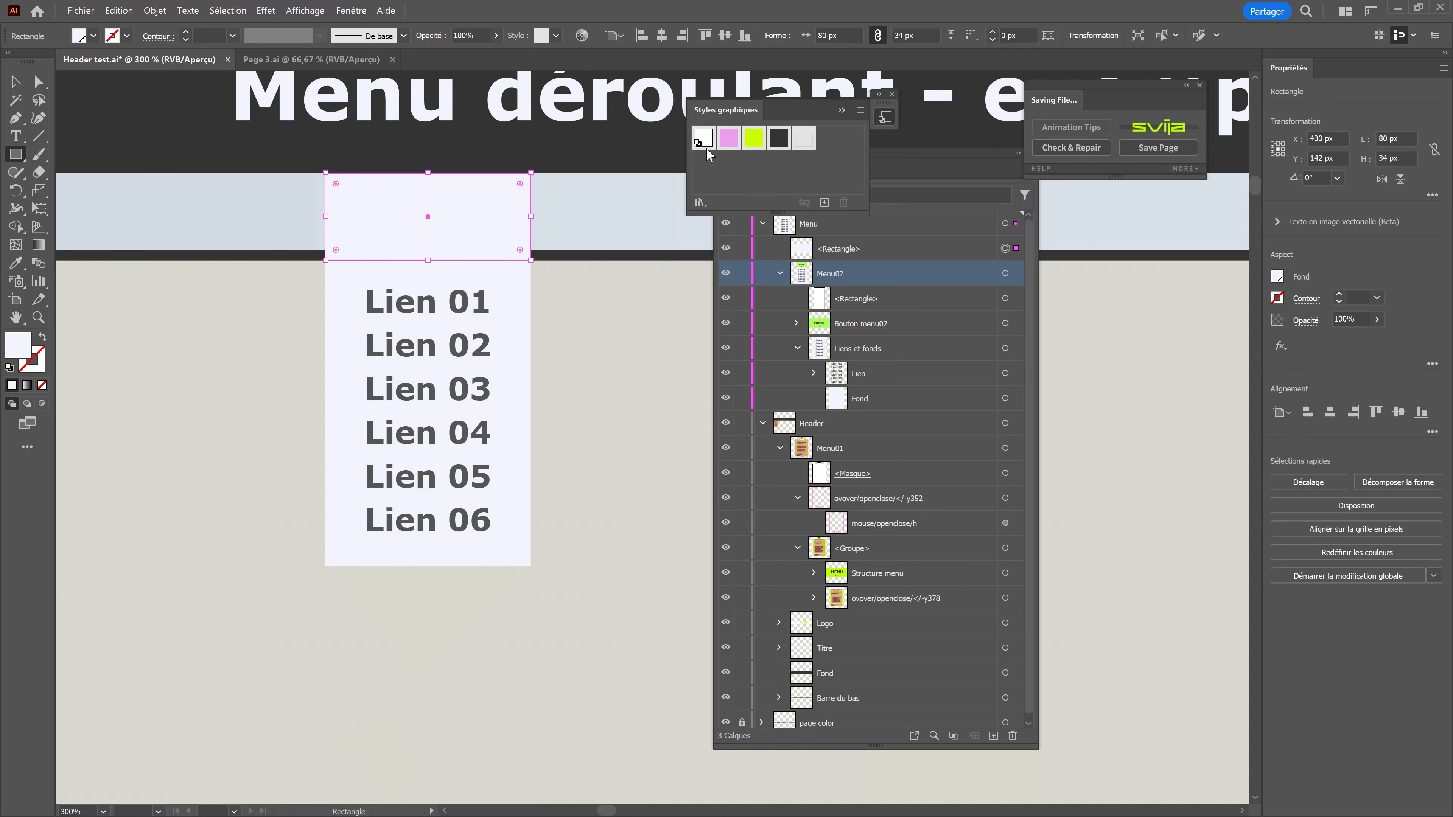
left_click(729, 140)
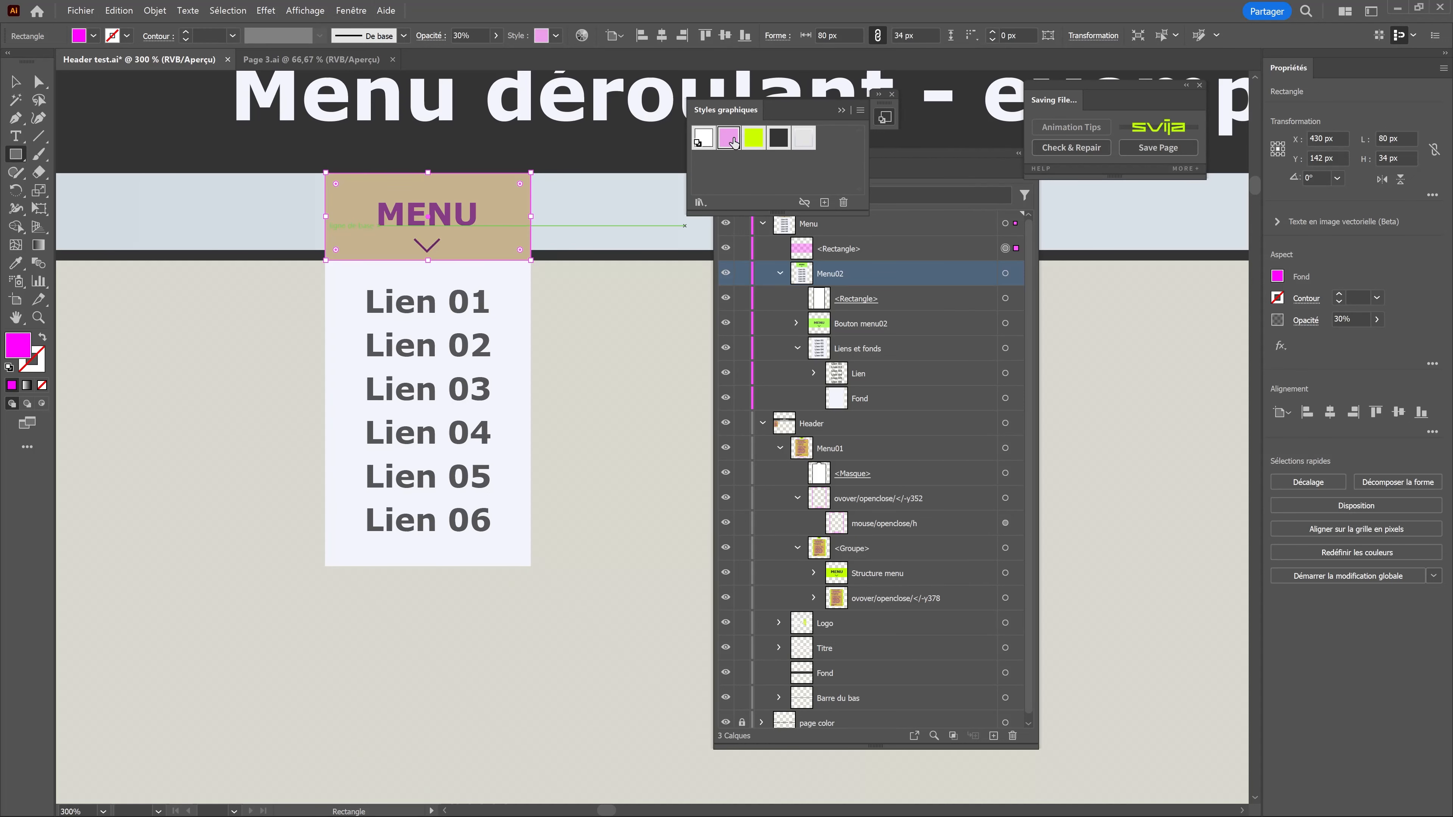
Move the magenta rectangle straight down from the MENU button so it sits directly below the pale links background.
key("v")
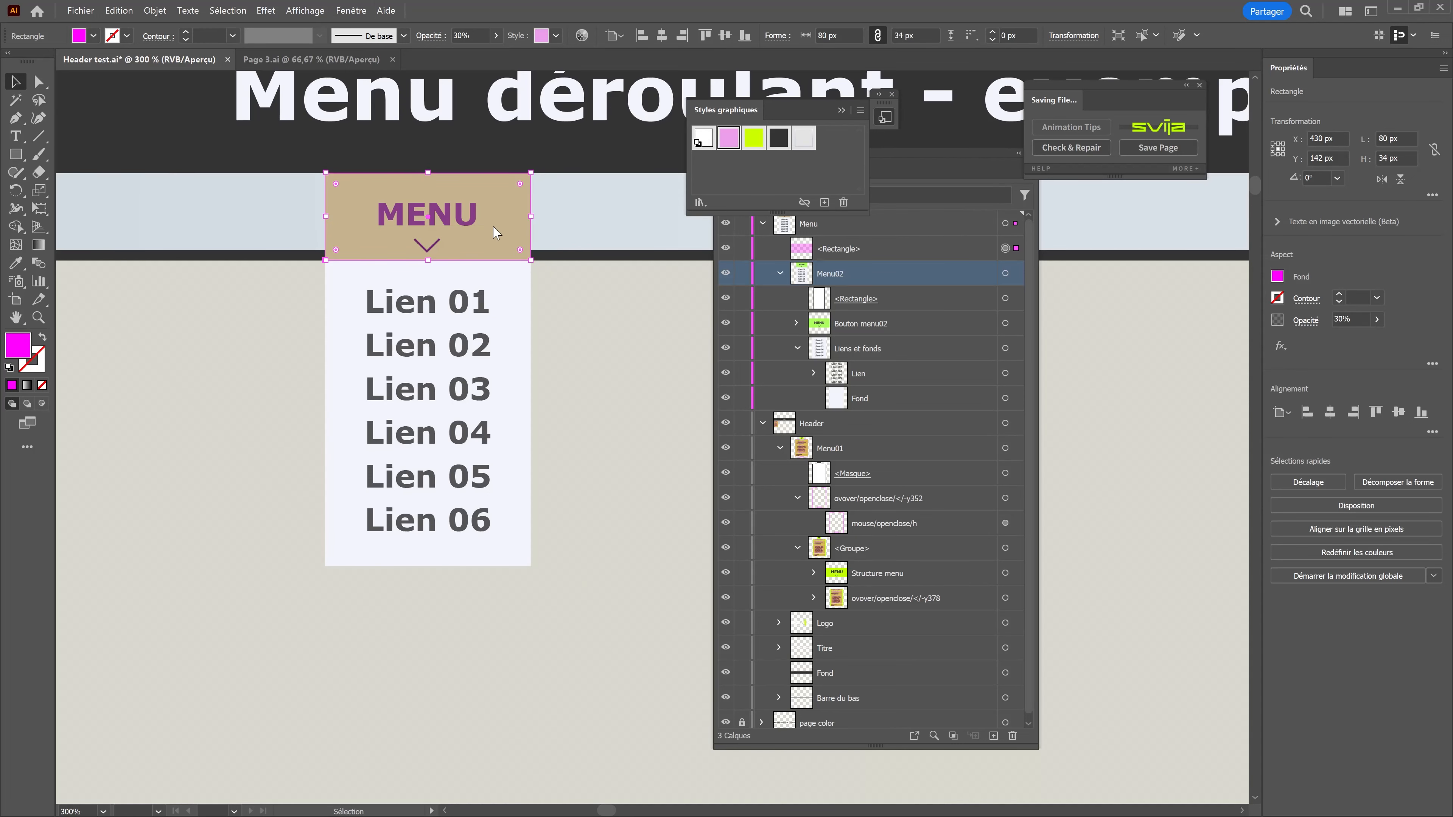
left_click_drag(491, 221, 489, 608)
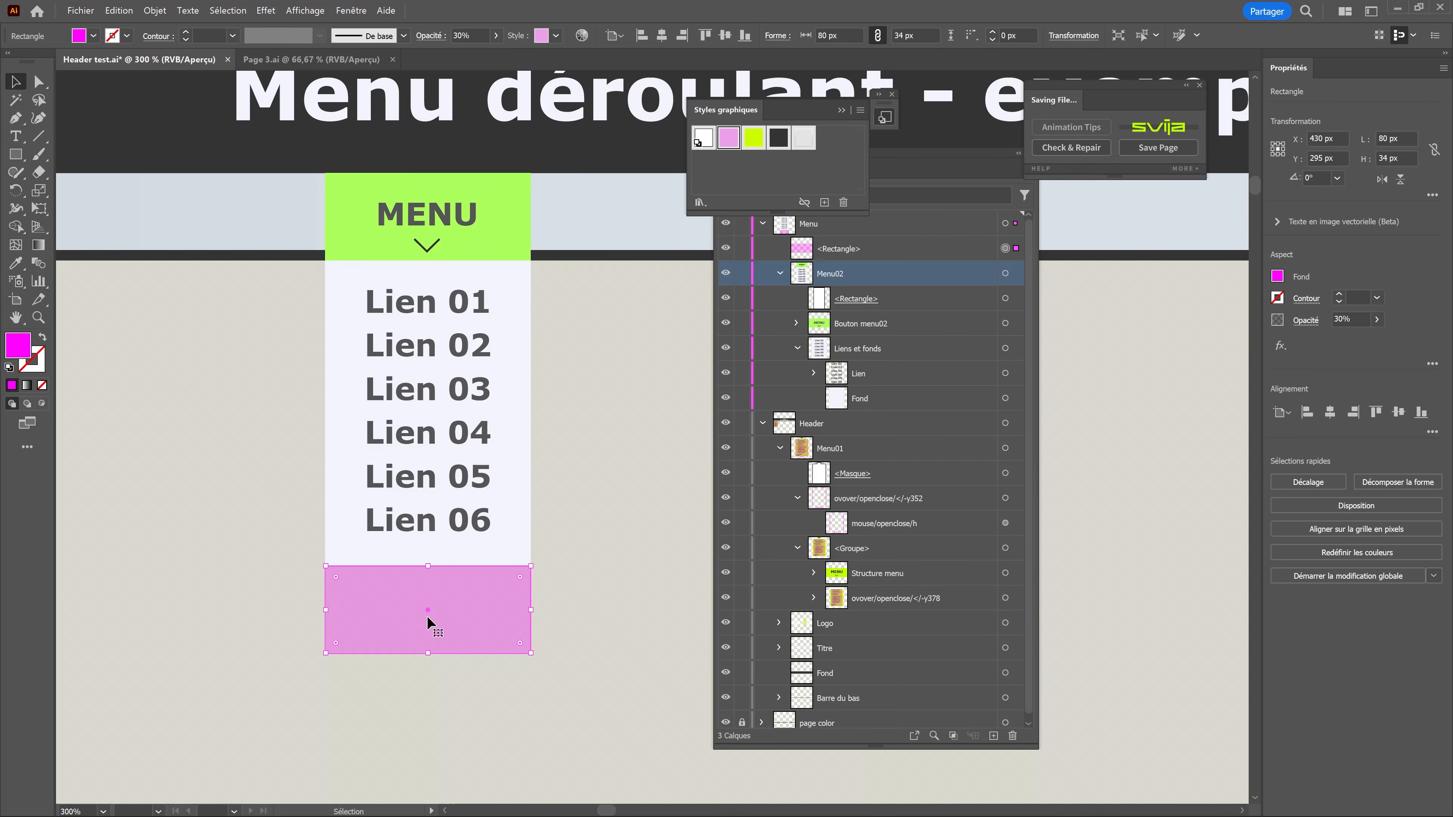
mouse_move(428, 617)
left_mouse_down()
mouse_move(450, 572)
mouse_move(444, 240)
mouse_move(463, 618)
mouse_move(447, 628)
left_mouse_up()
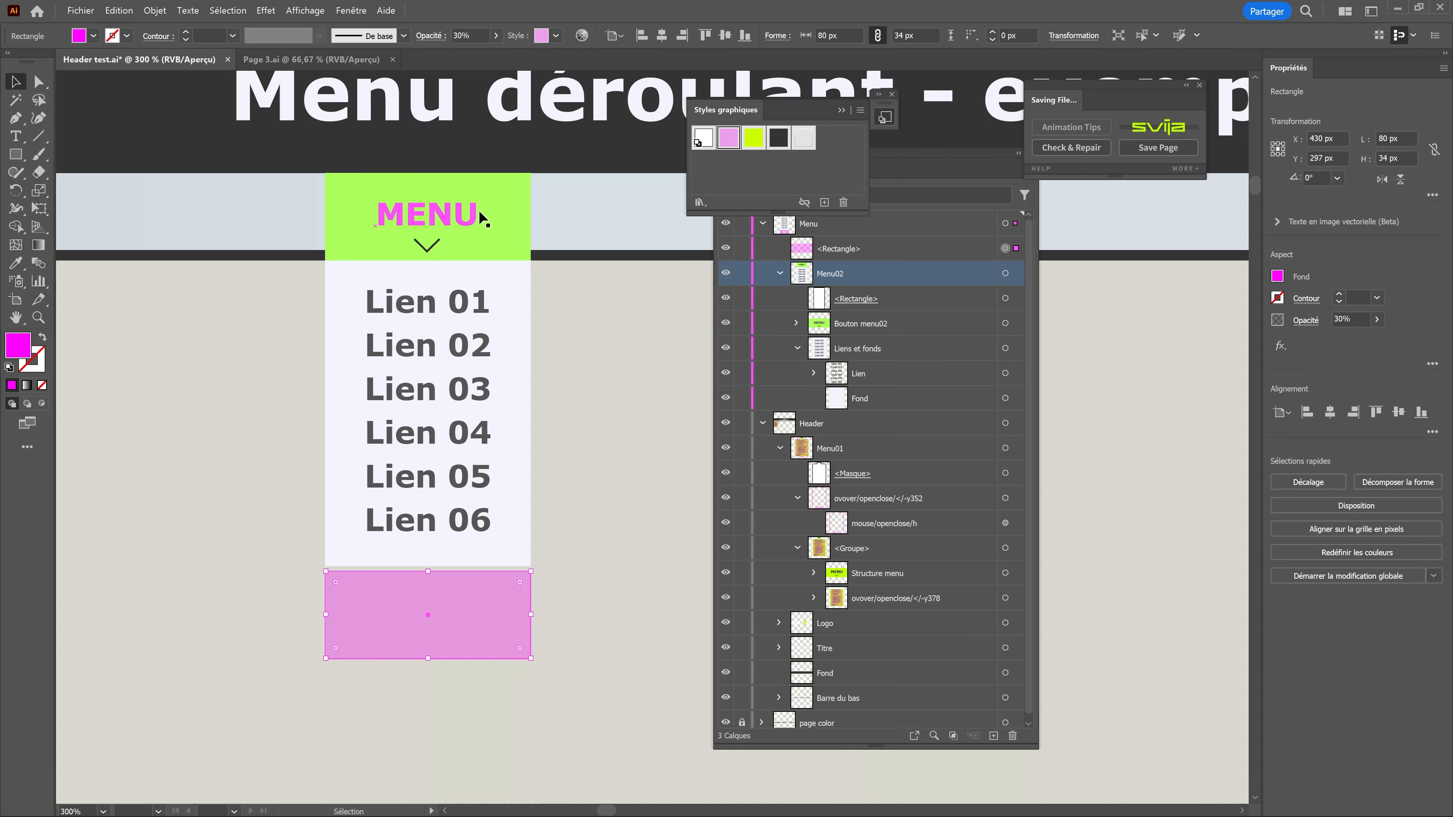
key("ctrl+z")
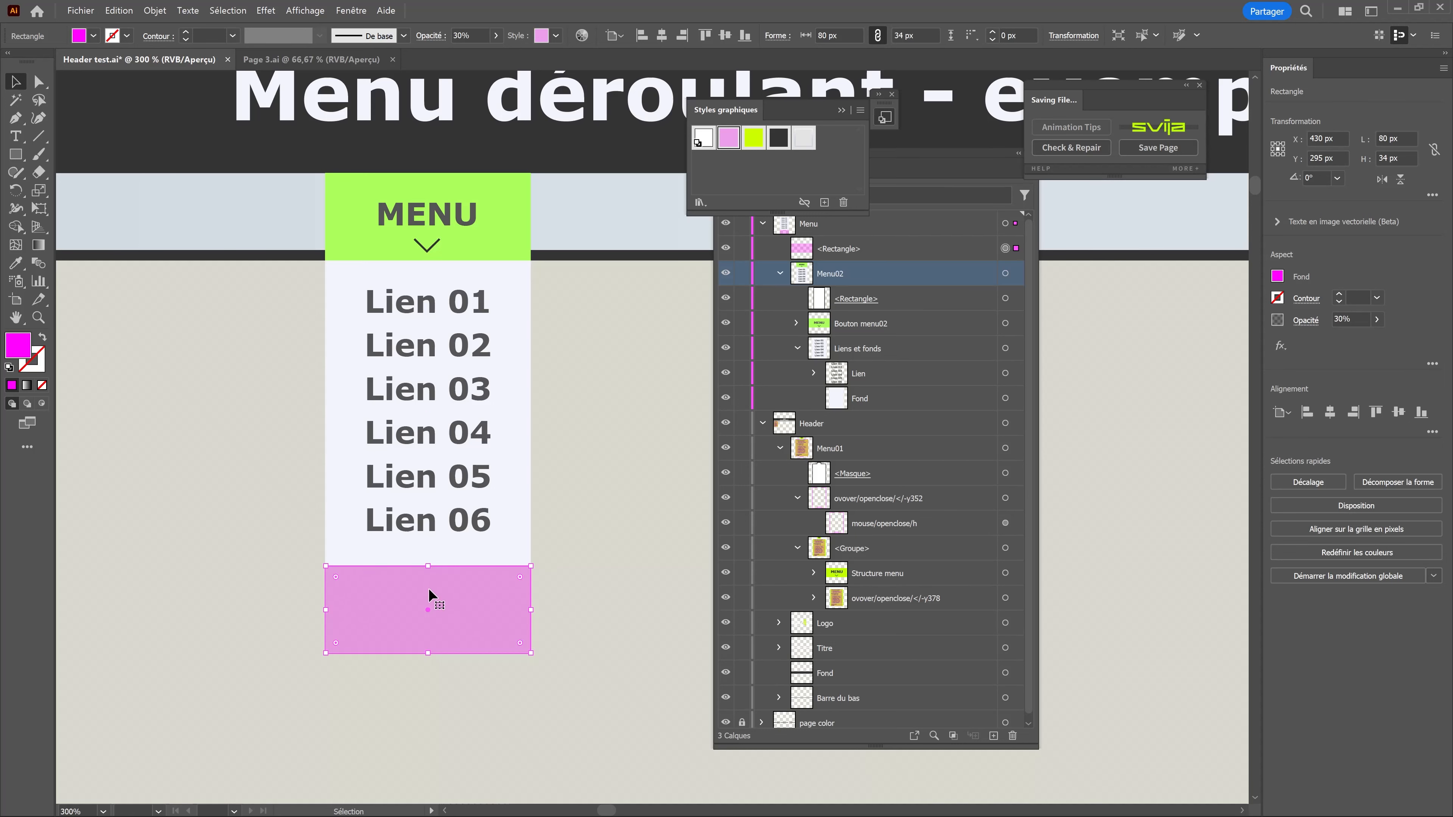
Draw a 10 x 125 px strip along one side of the links background and duplicate it along the opposite side.
key("m")
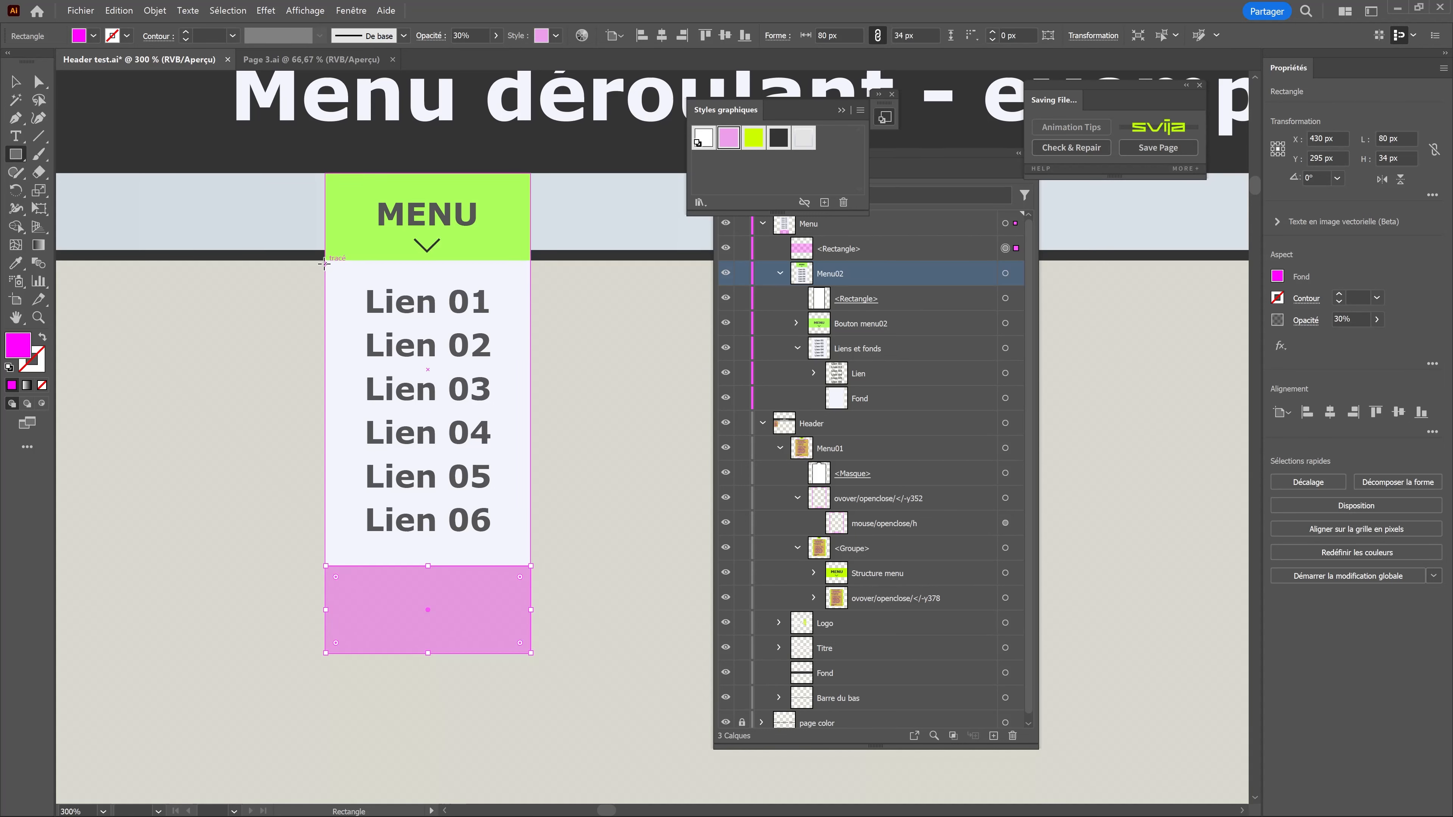
mouse_move(325, 261)
left_mouse_down()
mouse_move(359, 515)
mouse_move(351, 581)
left_mouse_up()
key("v")
left_click_drag(337, 342, 518, 343)
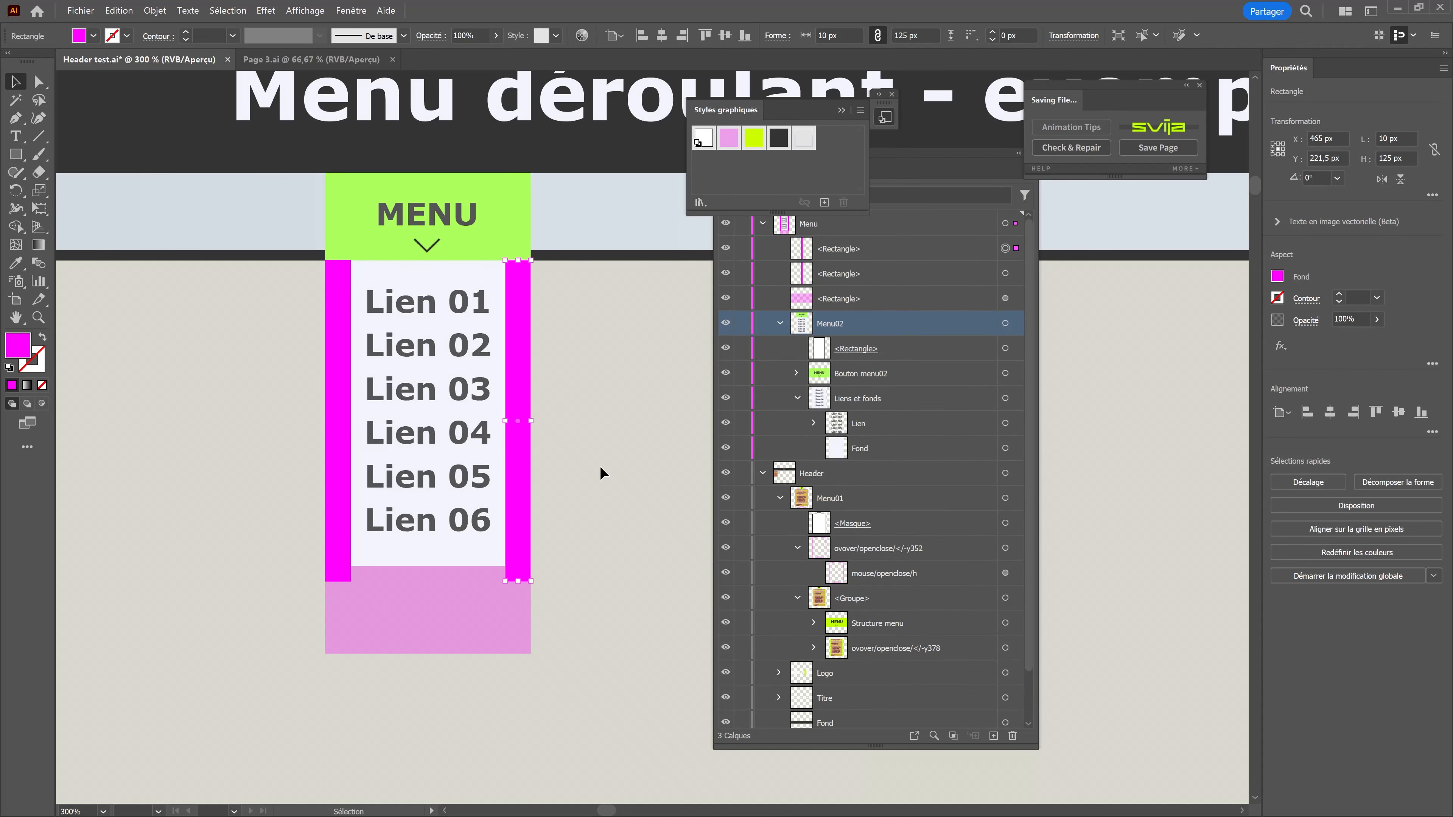
Unite the two side strips and the magenta rectangle below the links into one U-shaped path.
left_click(339, 518, "shift")
left_click(382, 620, "shift")
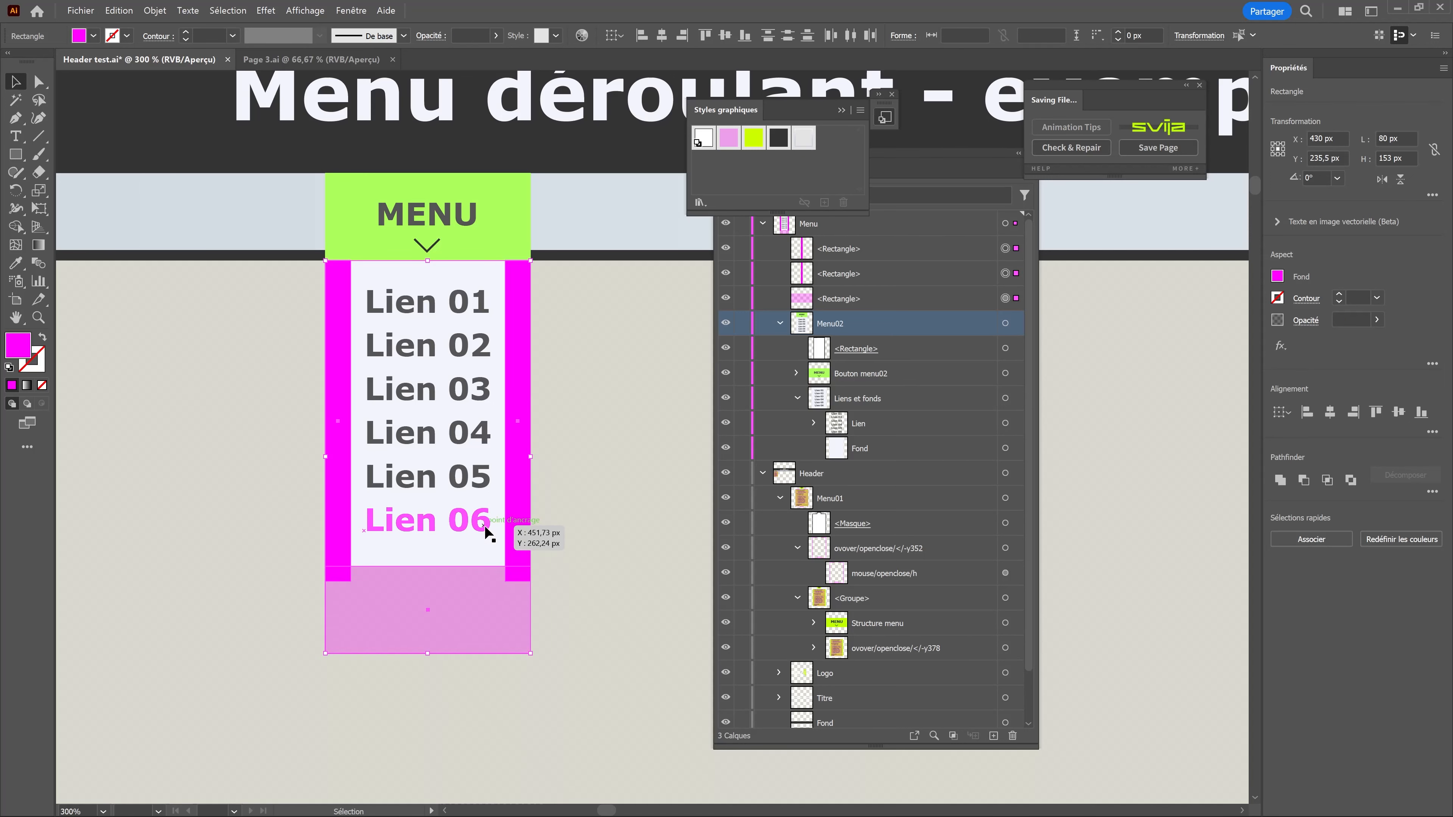
key("ctrl+shift+F9")
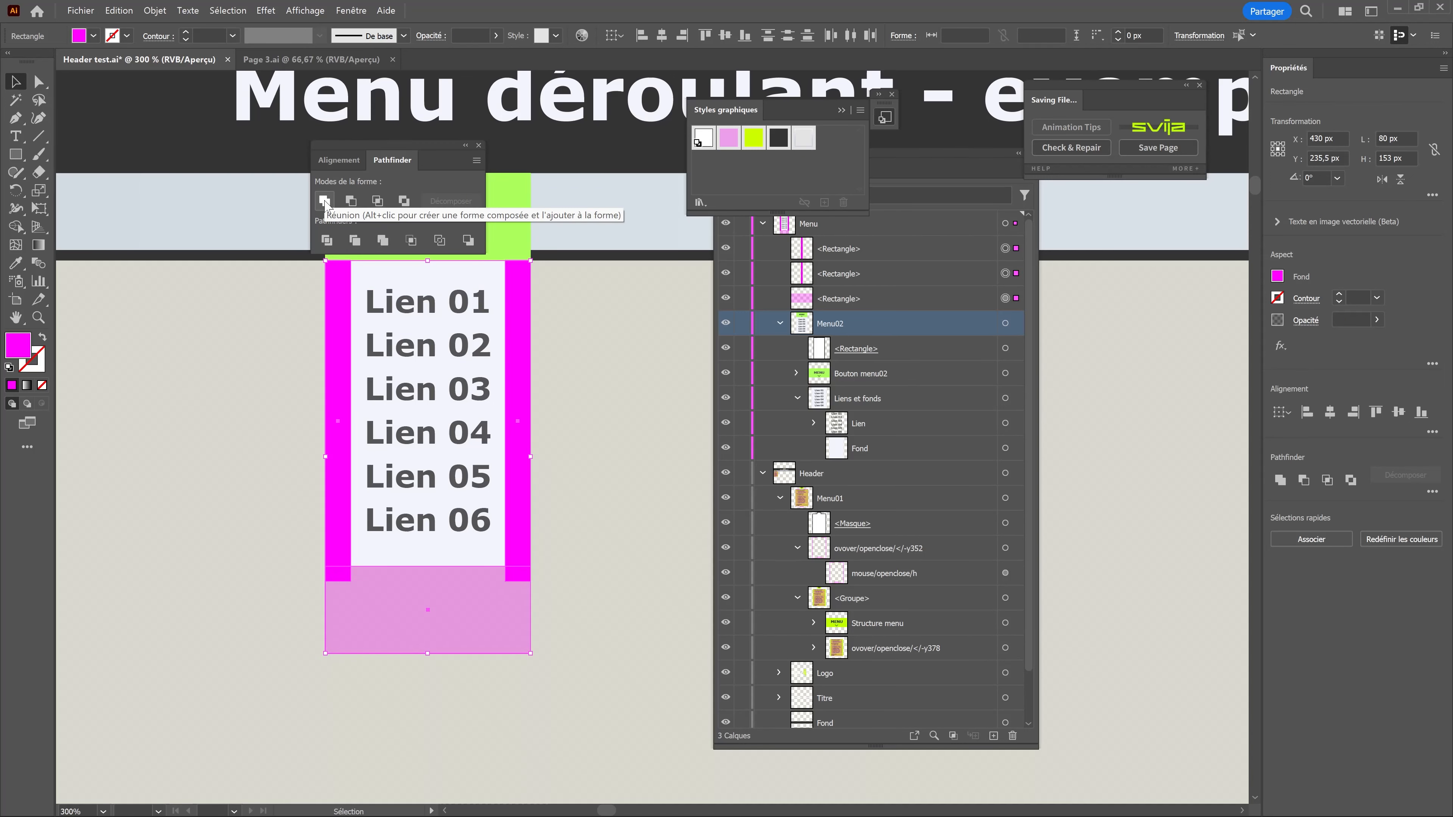
left_click(324, 201)
left_click(466, 145)
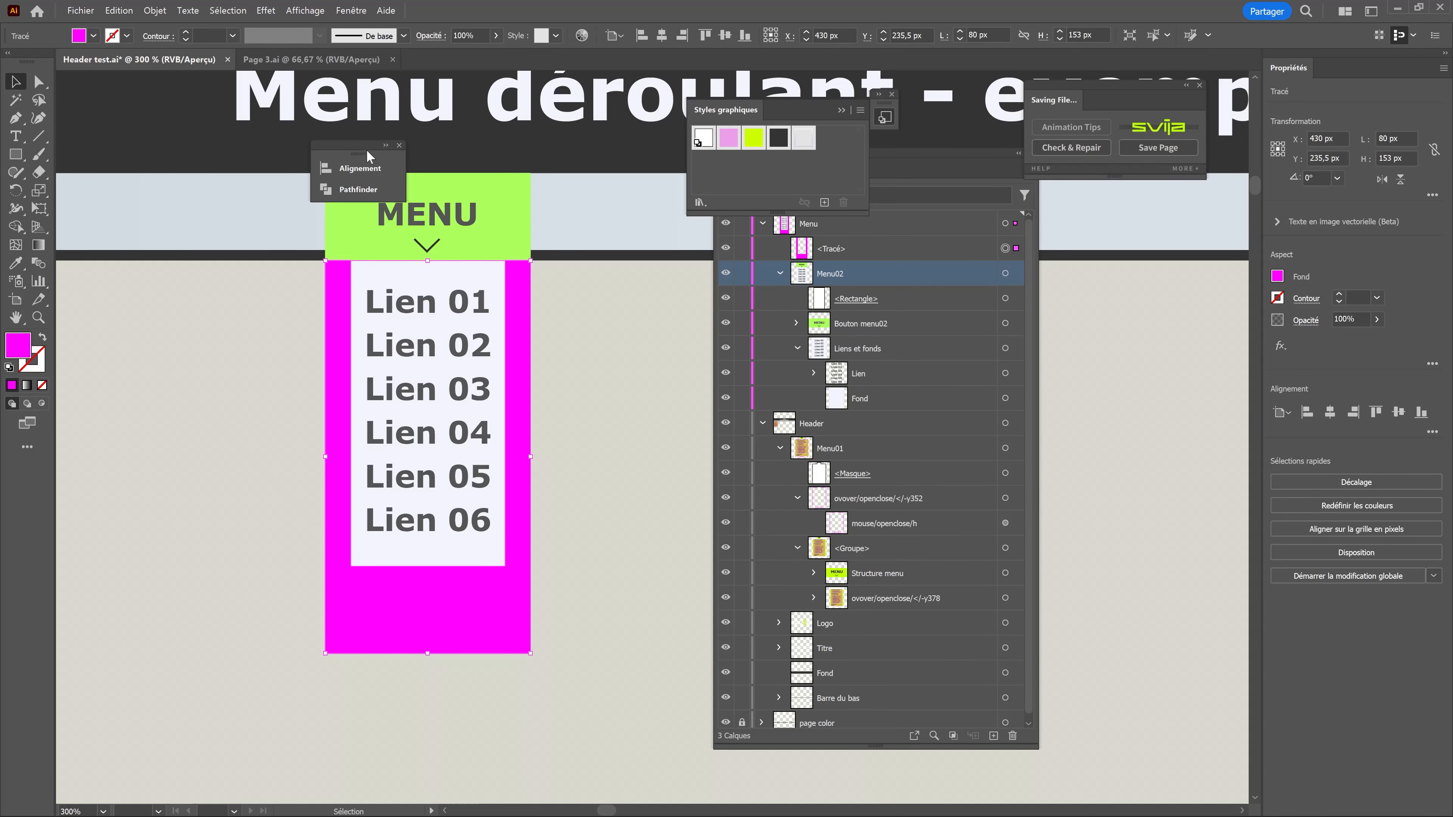
left_click_drag(368, 156, 175, 327)
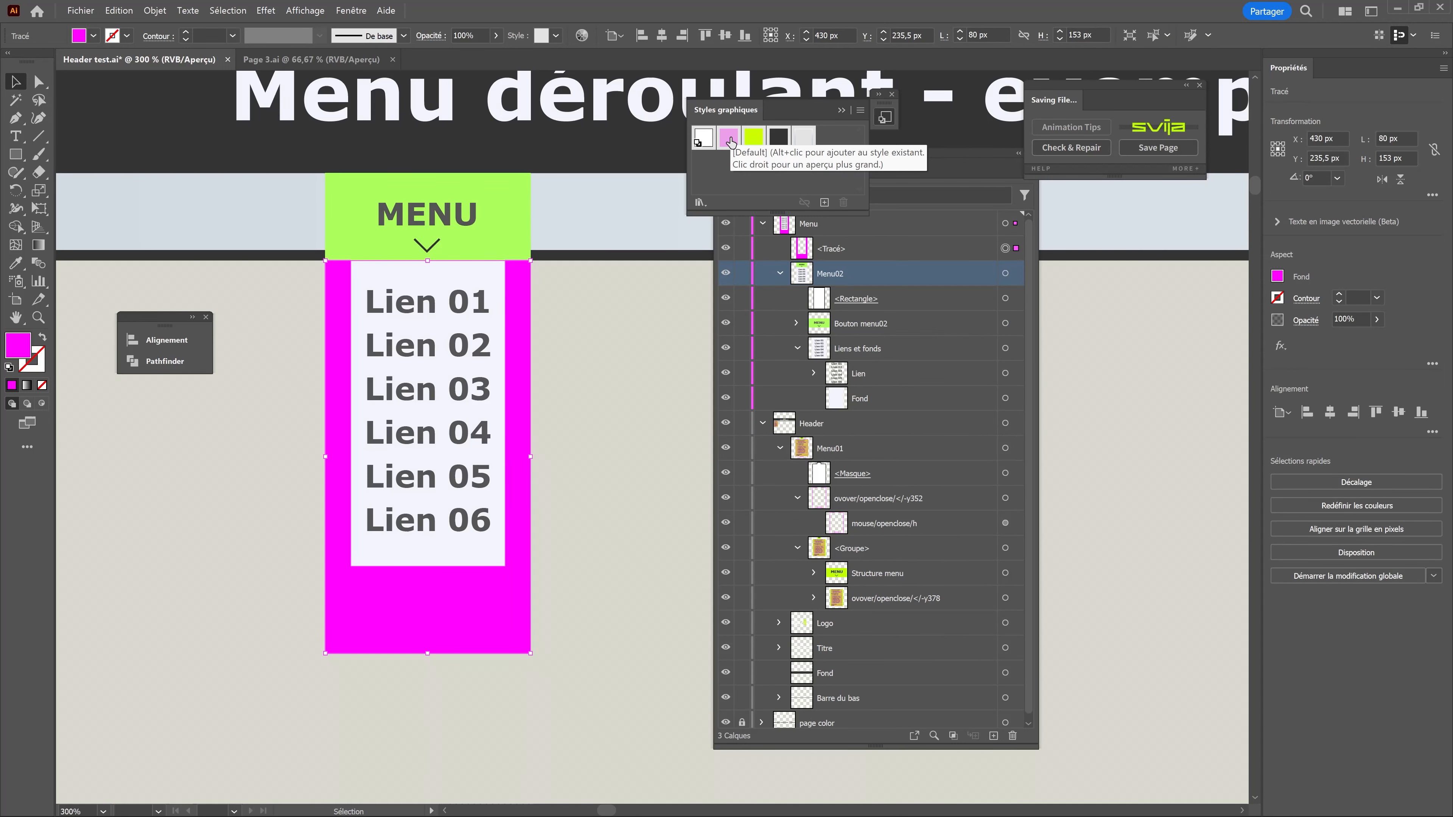
Apply the magenta 30% opacity graphic style to the united U-shaped path.
left_click(729, 138)
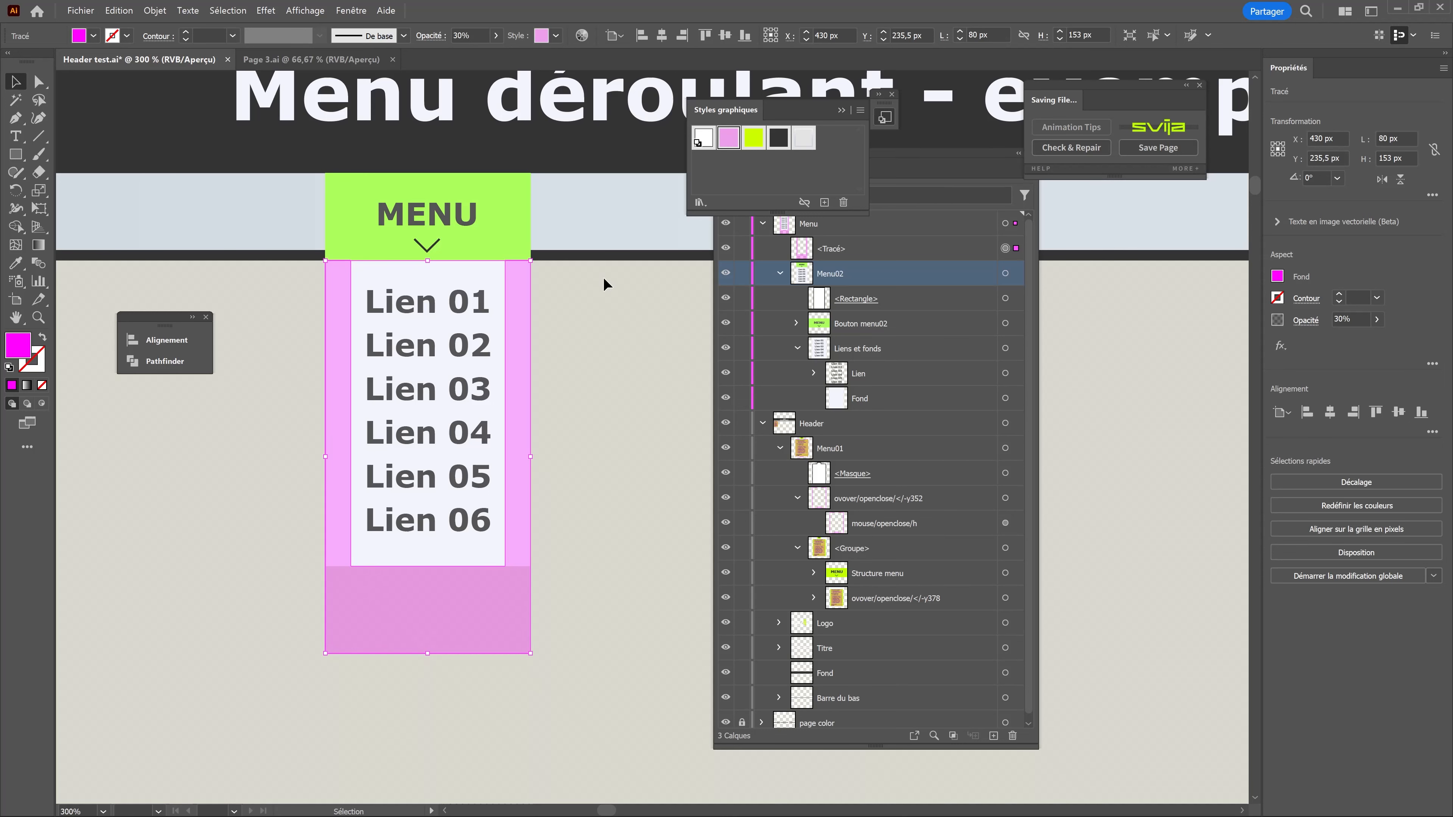
left_click(587, 403)
left_click_drag(441, 590, 482, 603)
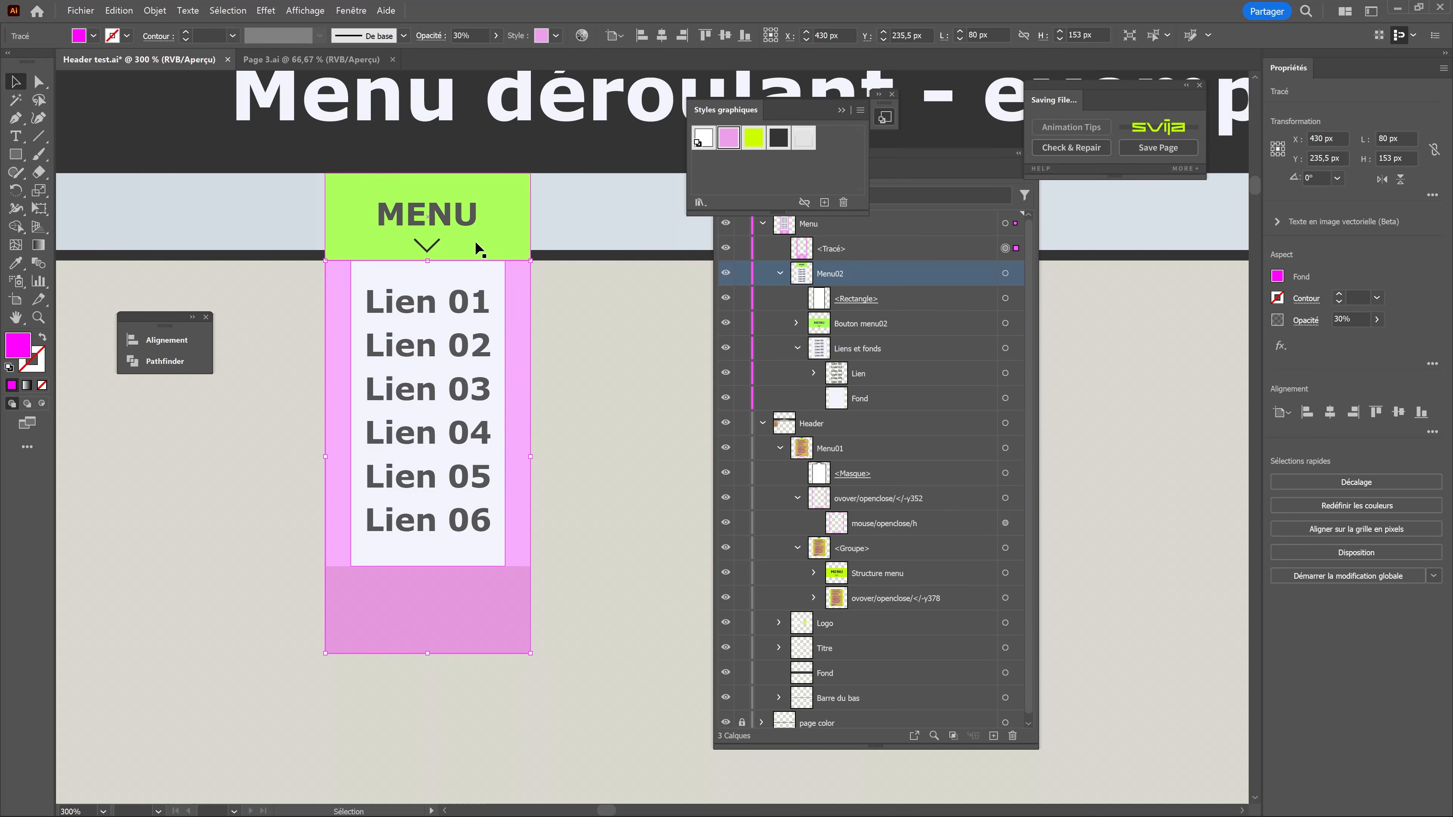
Rename the U-shaped path mouse/menuderoulant02/h and copy the menuderoulant02 part of its name.
left_click_drag(790, 110, 634, 79)
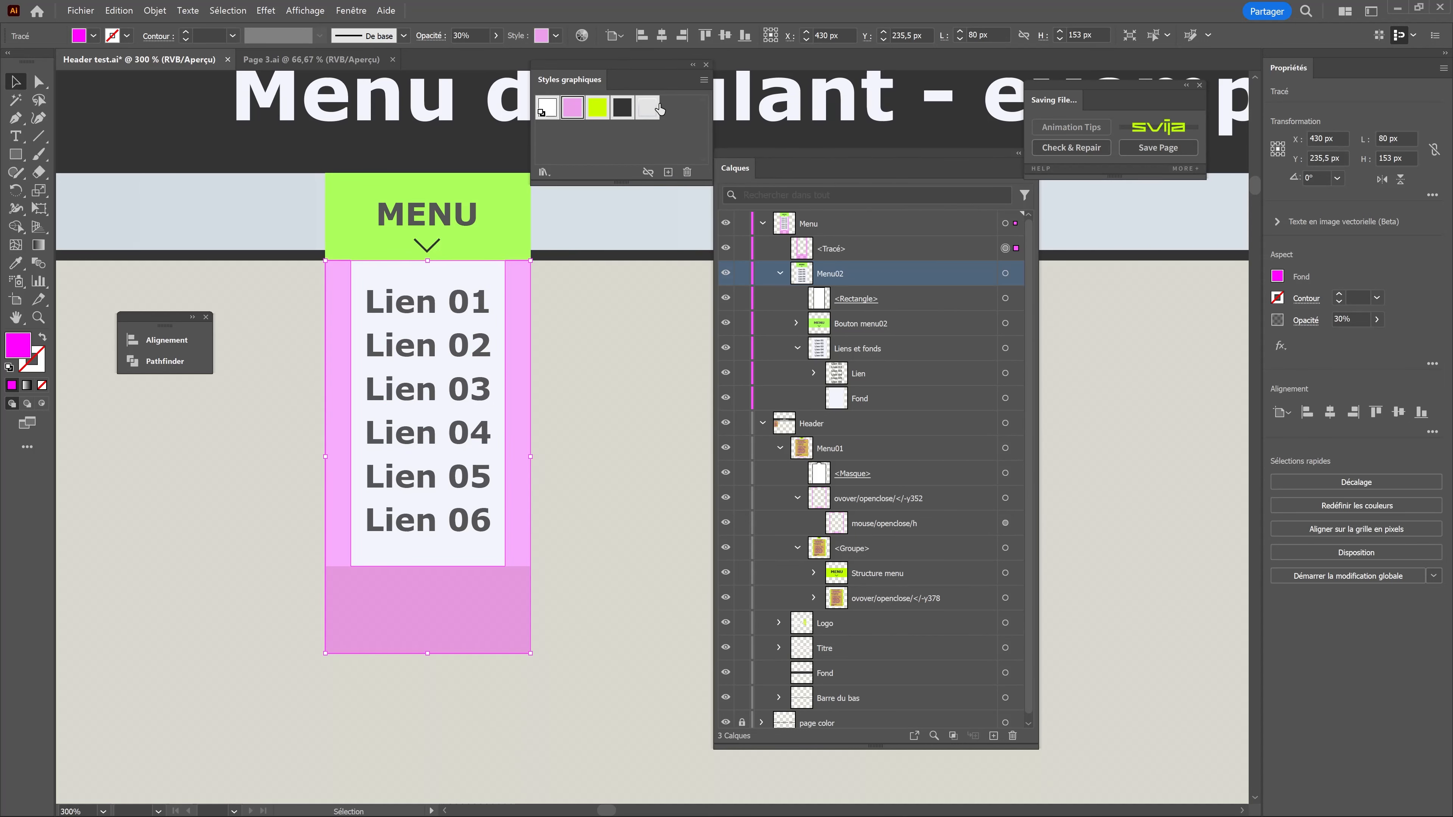
left_click(835, 249)
double_click(835, 248)
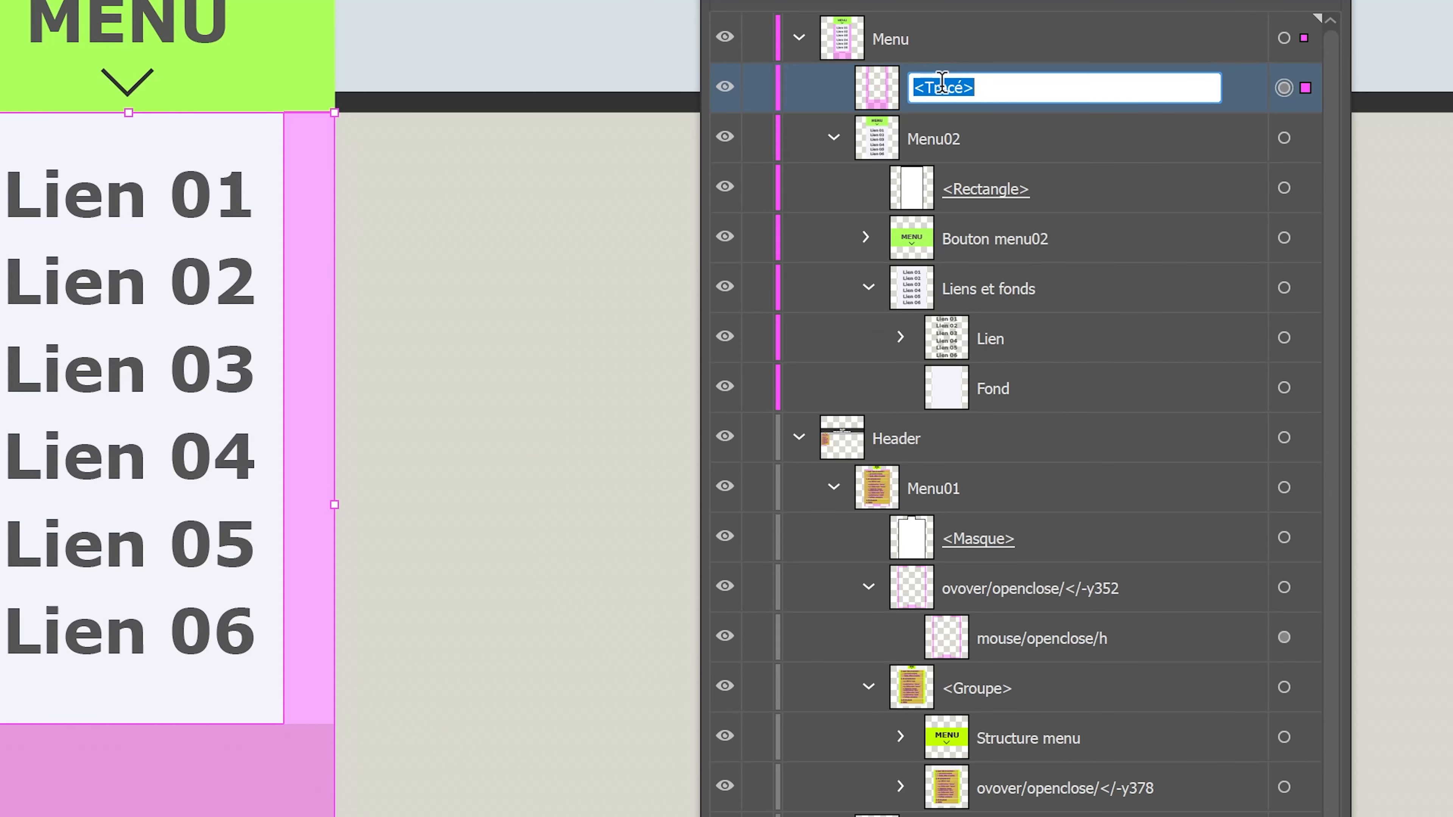
type("mo")
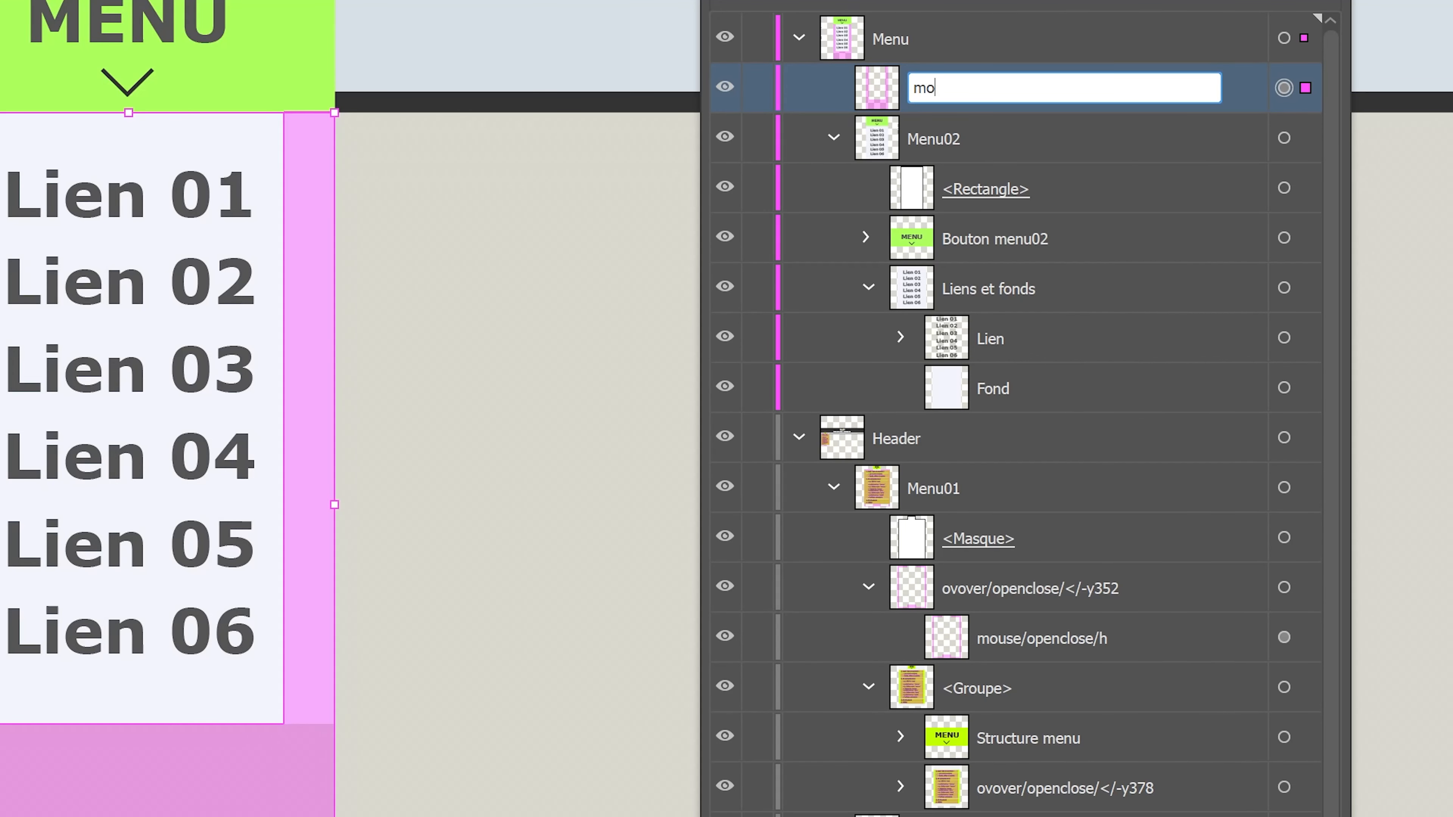
type("use/")
type("menuderoulant02/h")
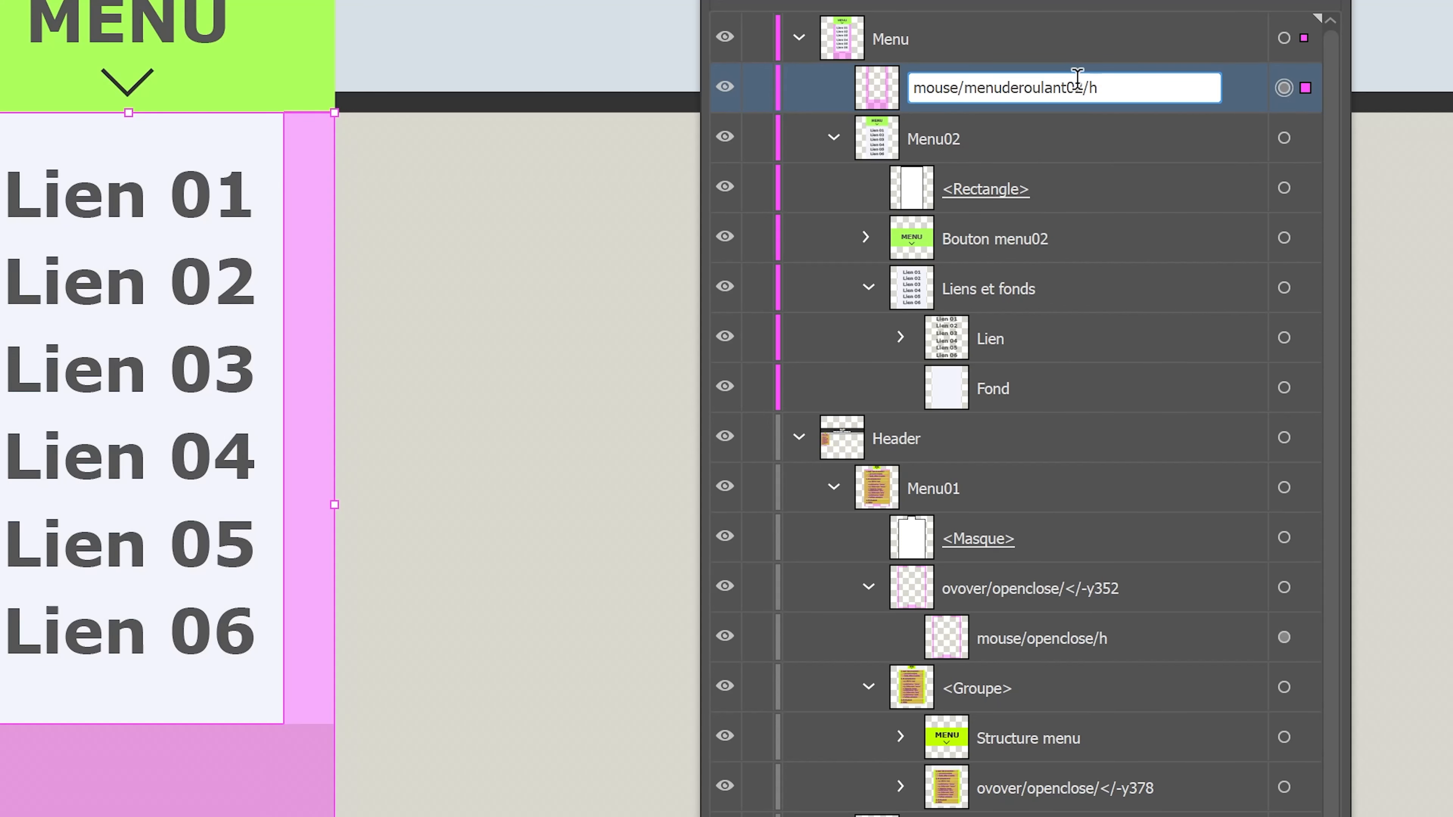
left_click_drag(1084, 87, 966, 87)
key("ctrl+c")
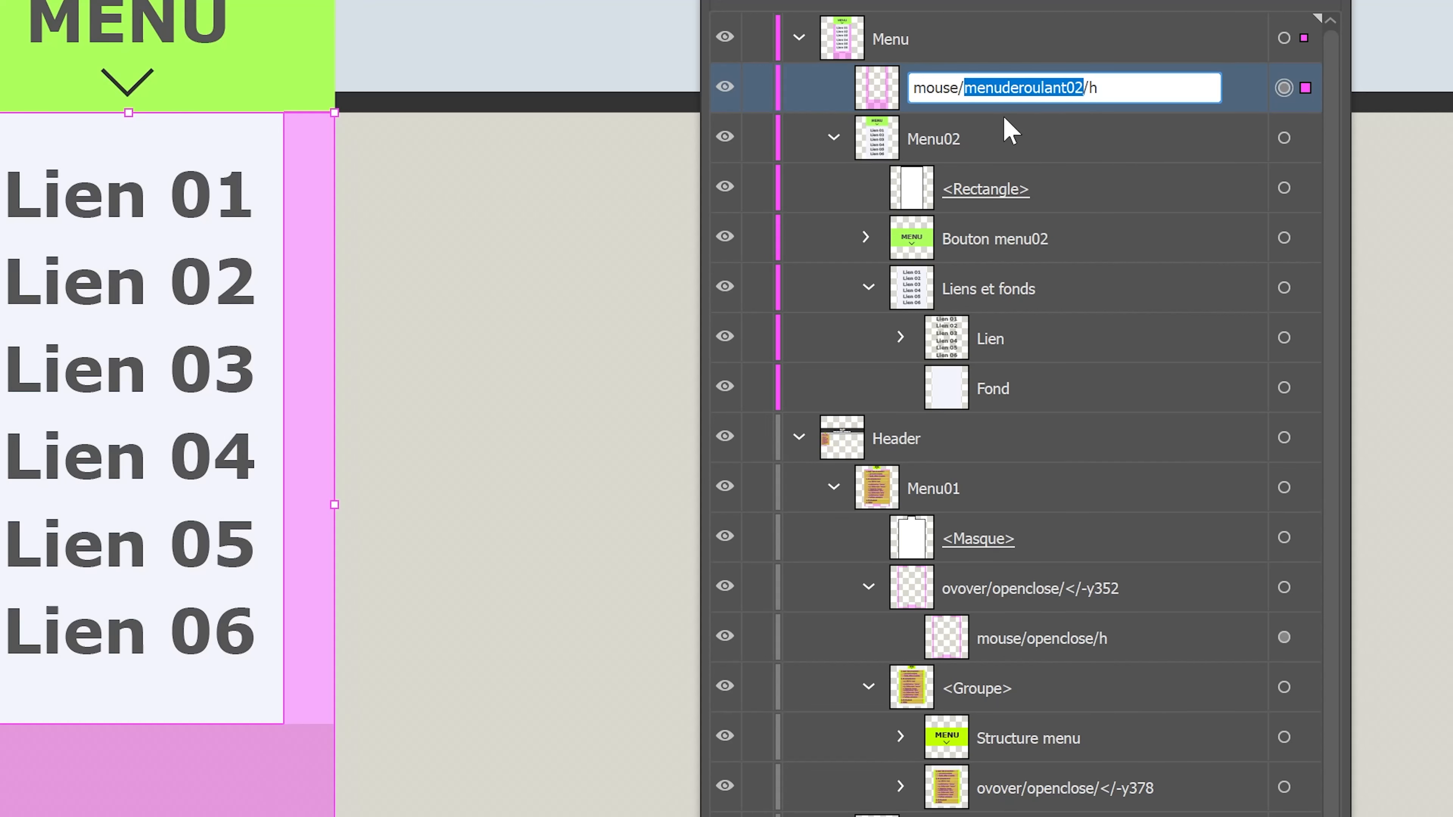
left_click(1127, 86)
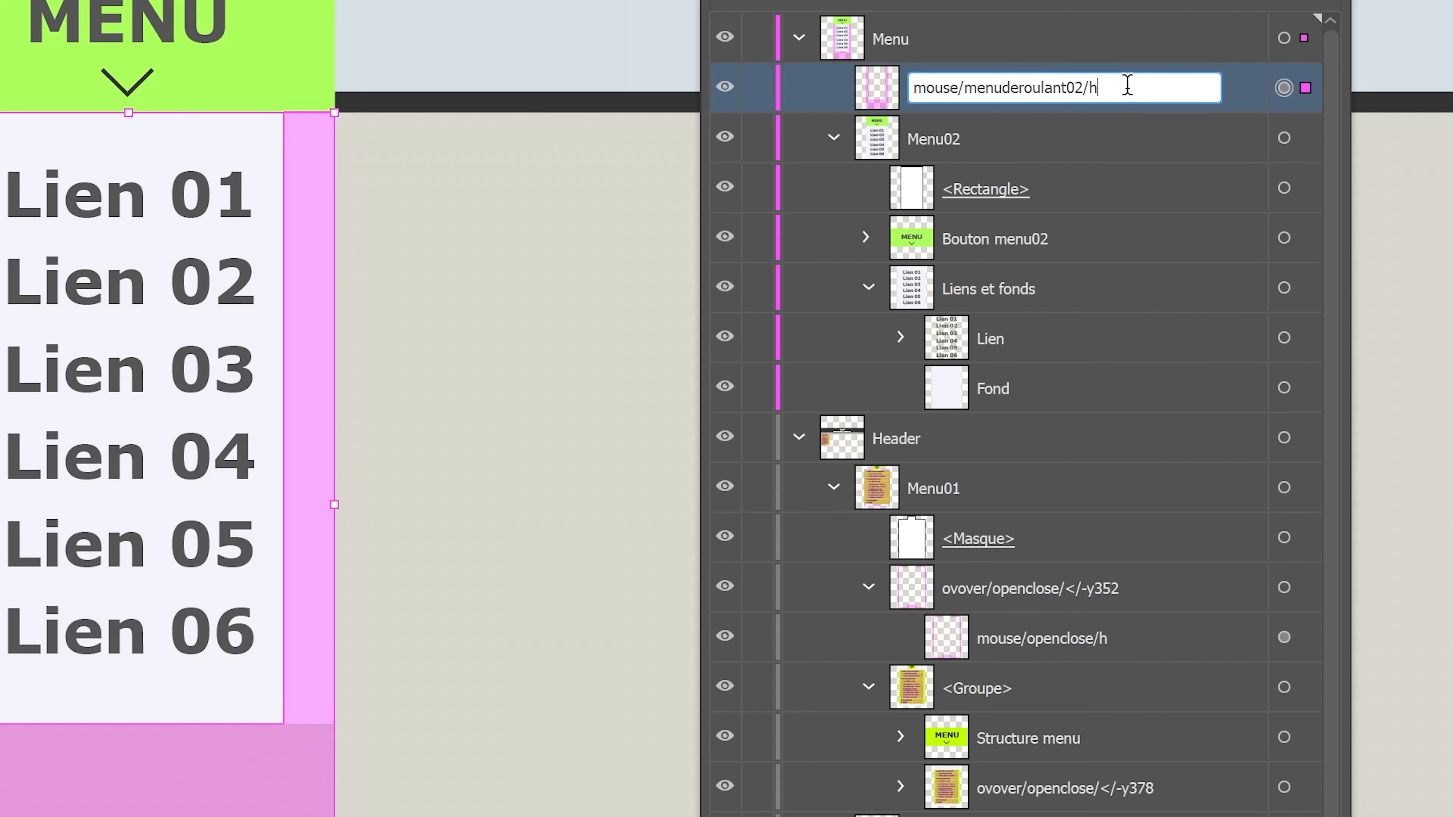
key("Return")
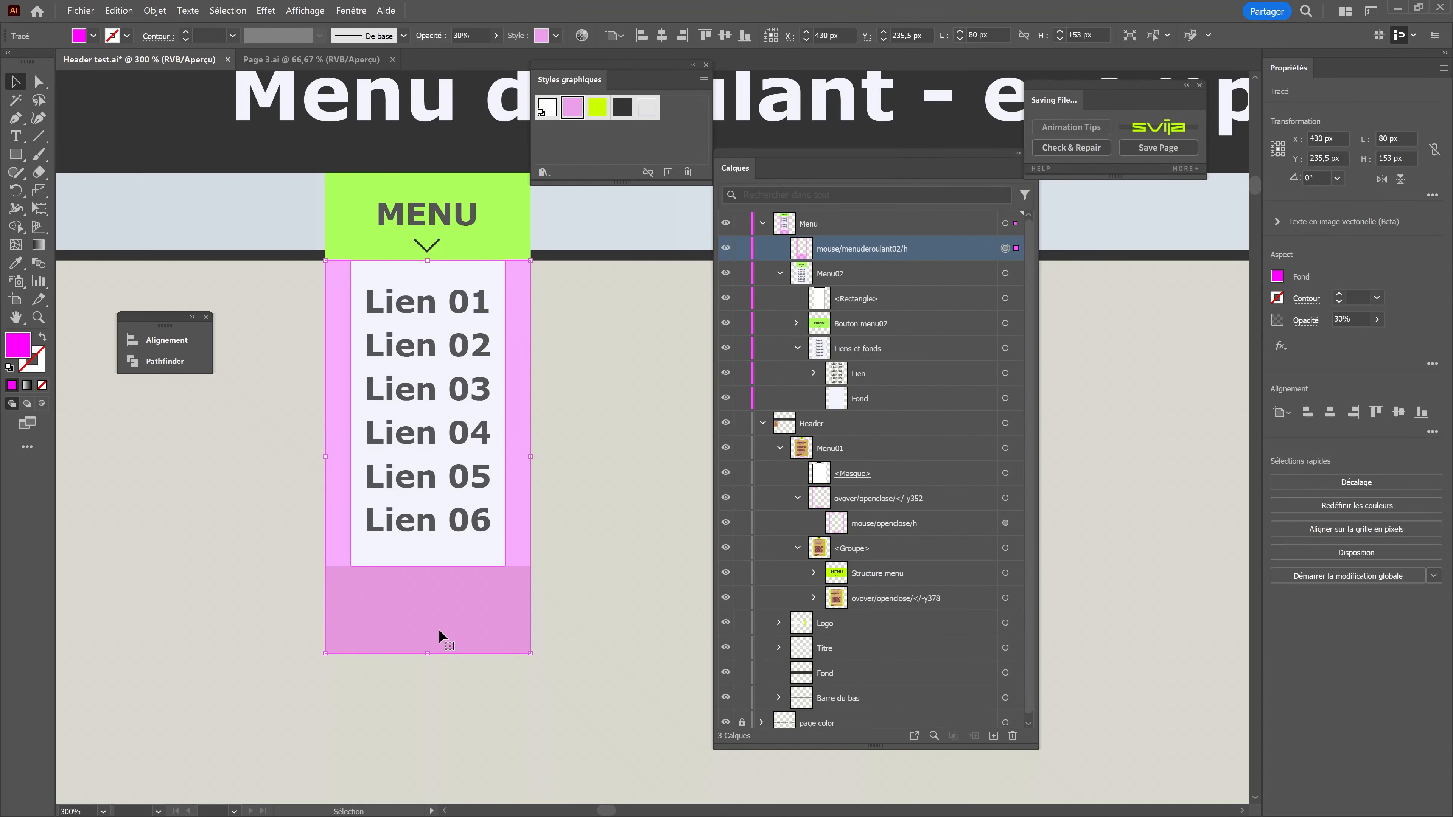
Group the mouse/menuderoulant02/h path and name the group ovover/menuderoulant02/</-y153.
left_click_drag(438, 631, 438, 245)
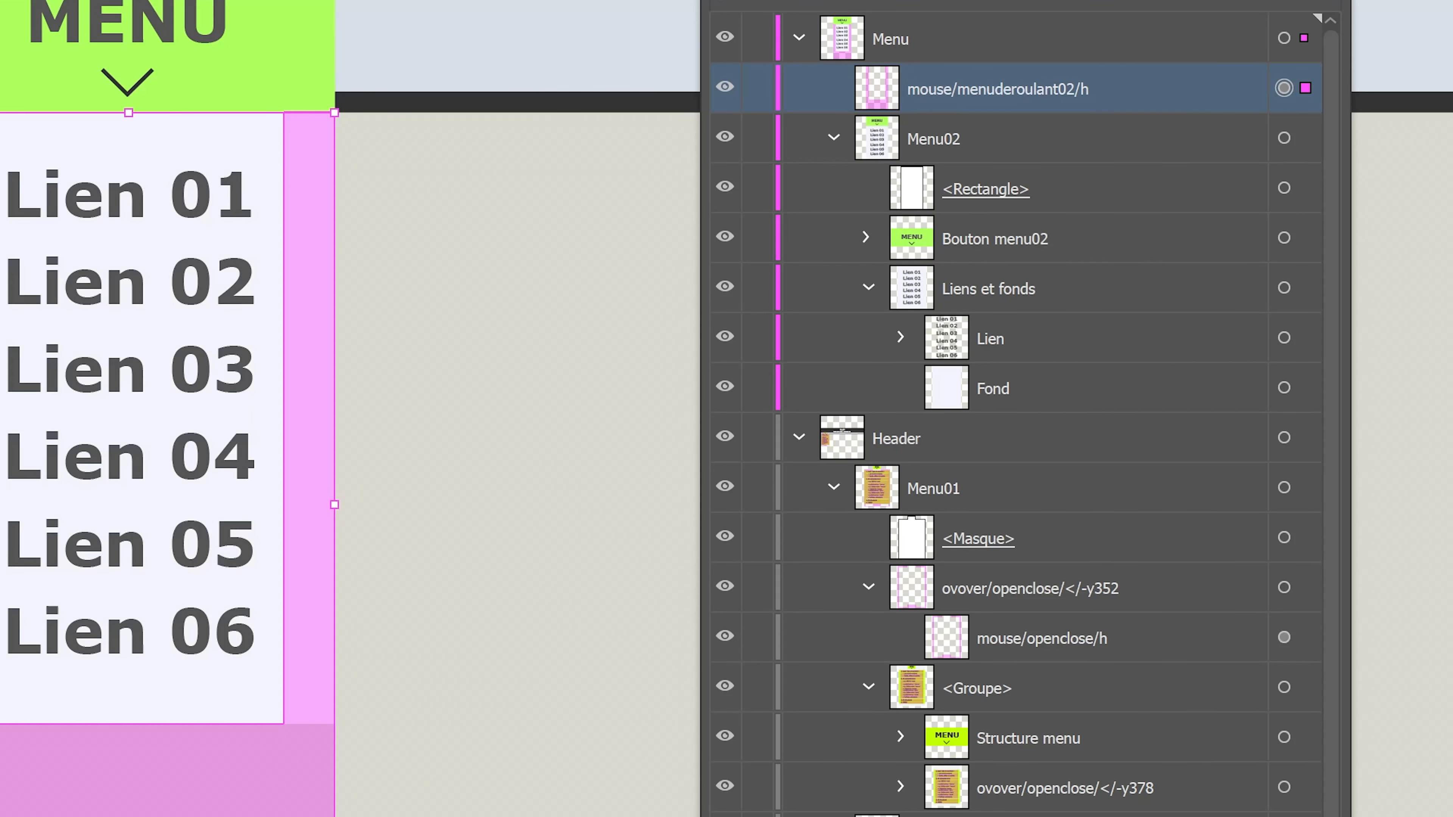
key("ctrl+g")
double_click(954, 87)
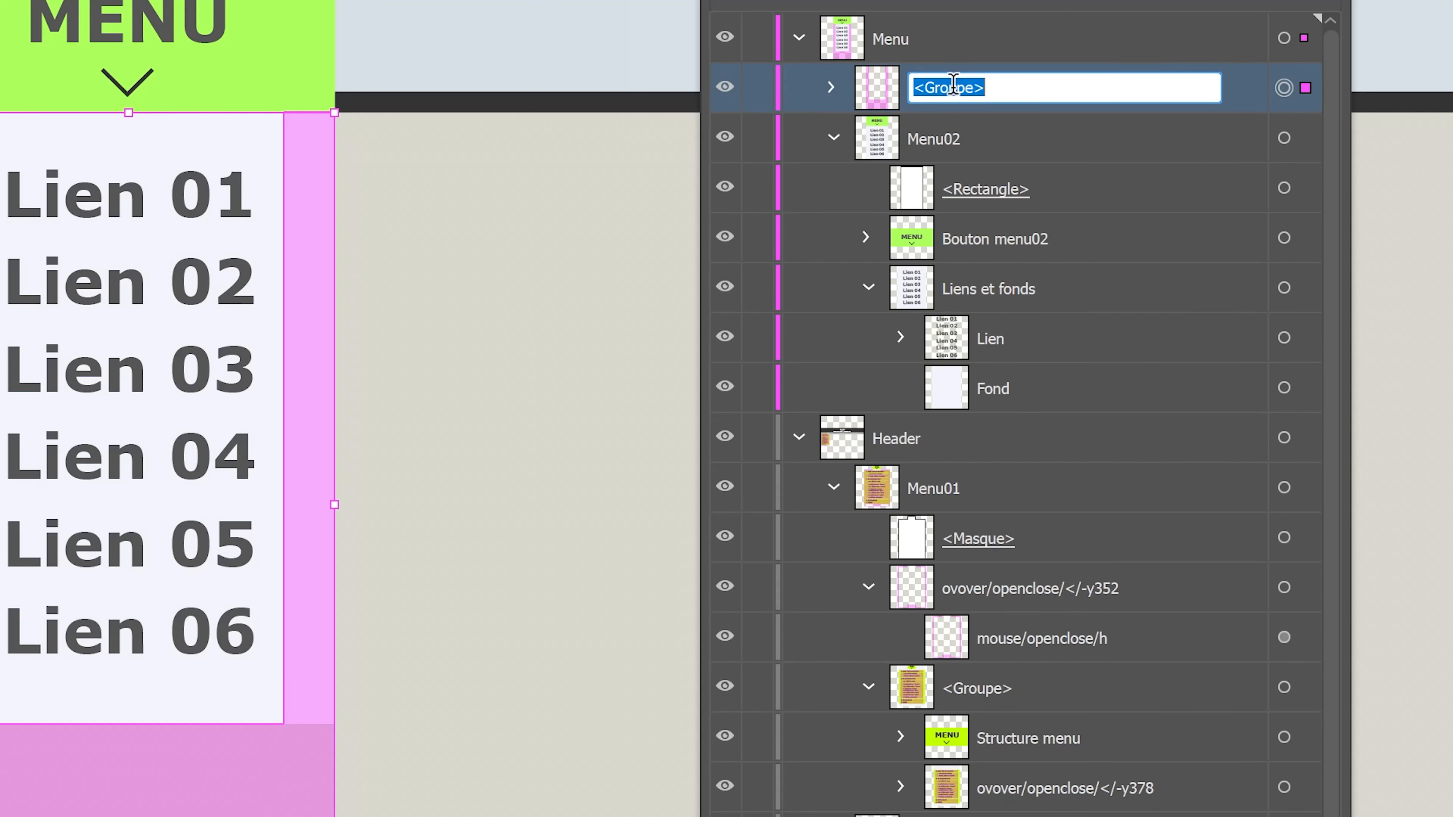
type("ovover")
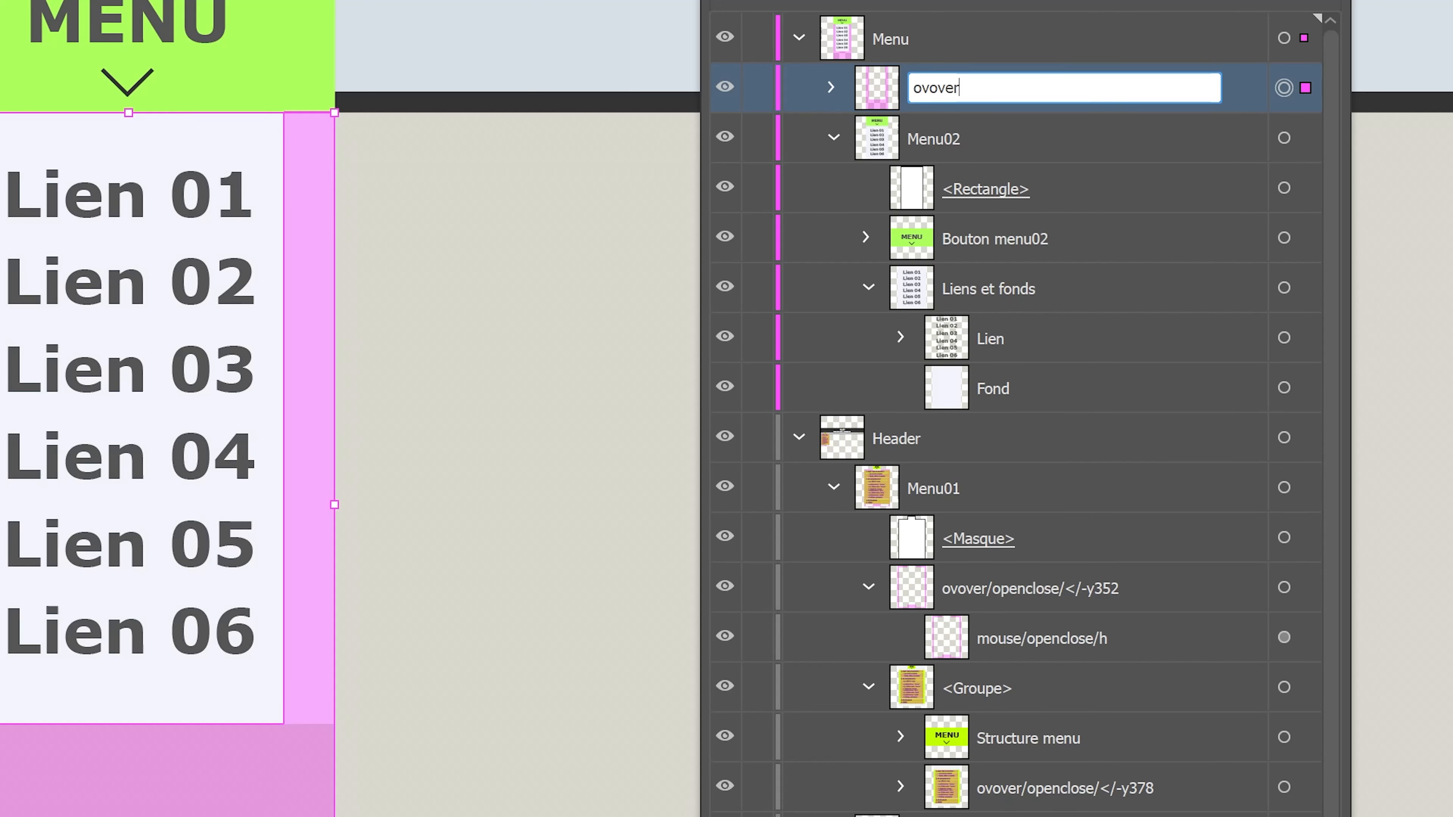
type("/")
key("ctrl+v")
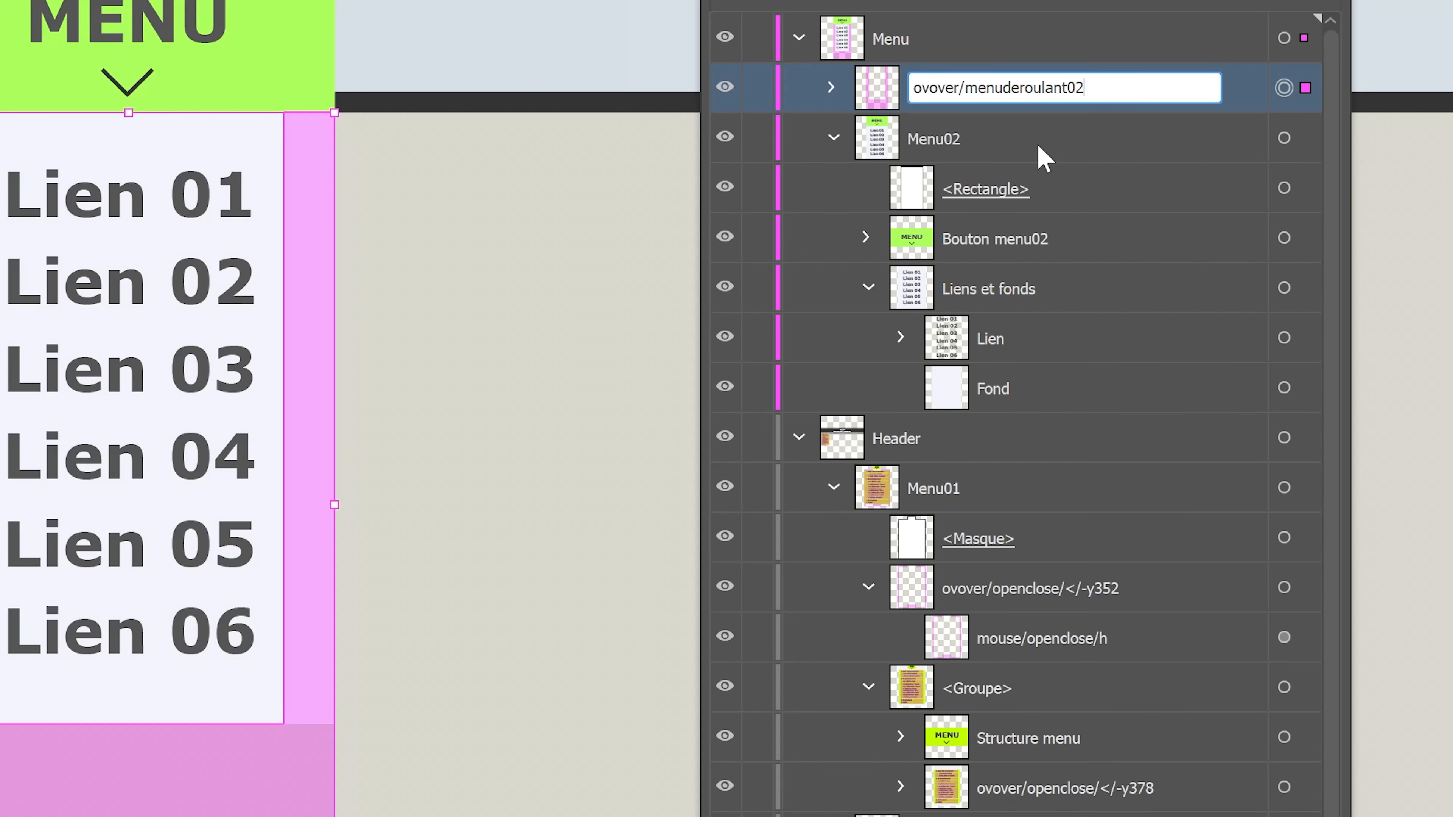
type("/</-y151")
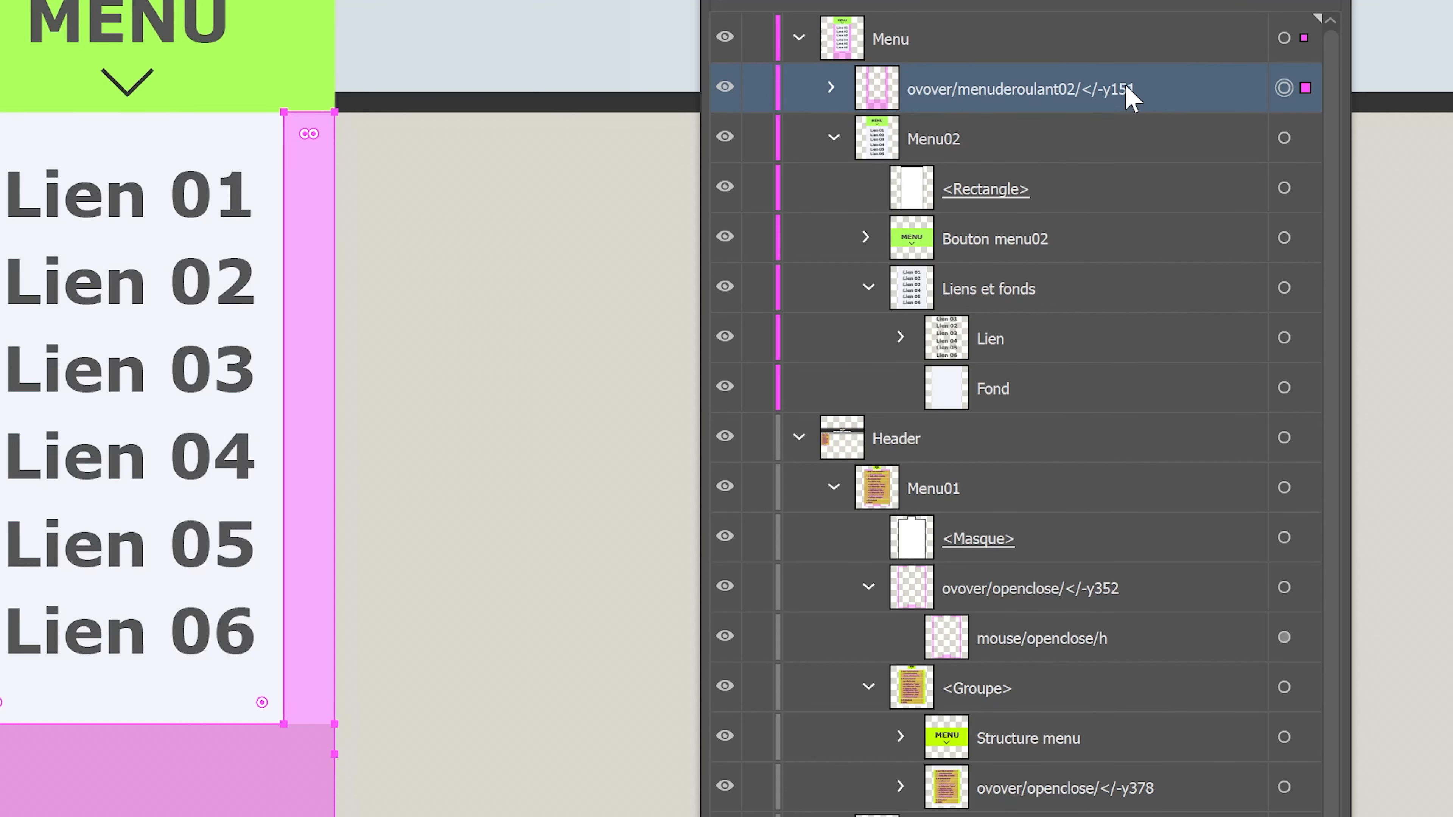
double_click(1126, 87)
left_click_drag(1137, 92, 1156, 107)
type("3")
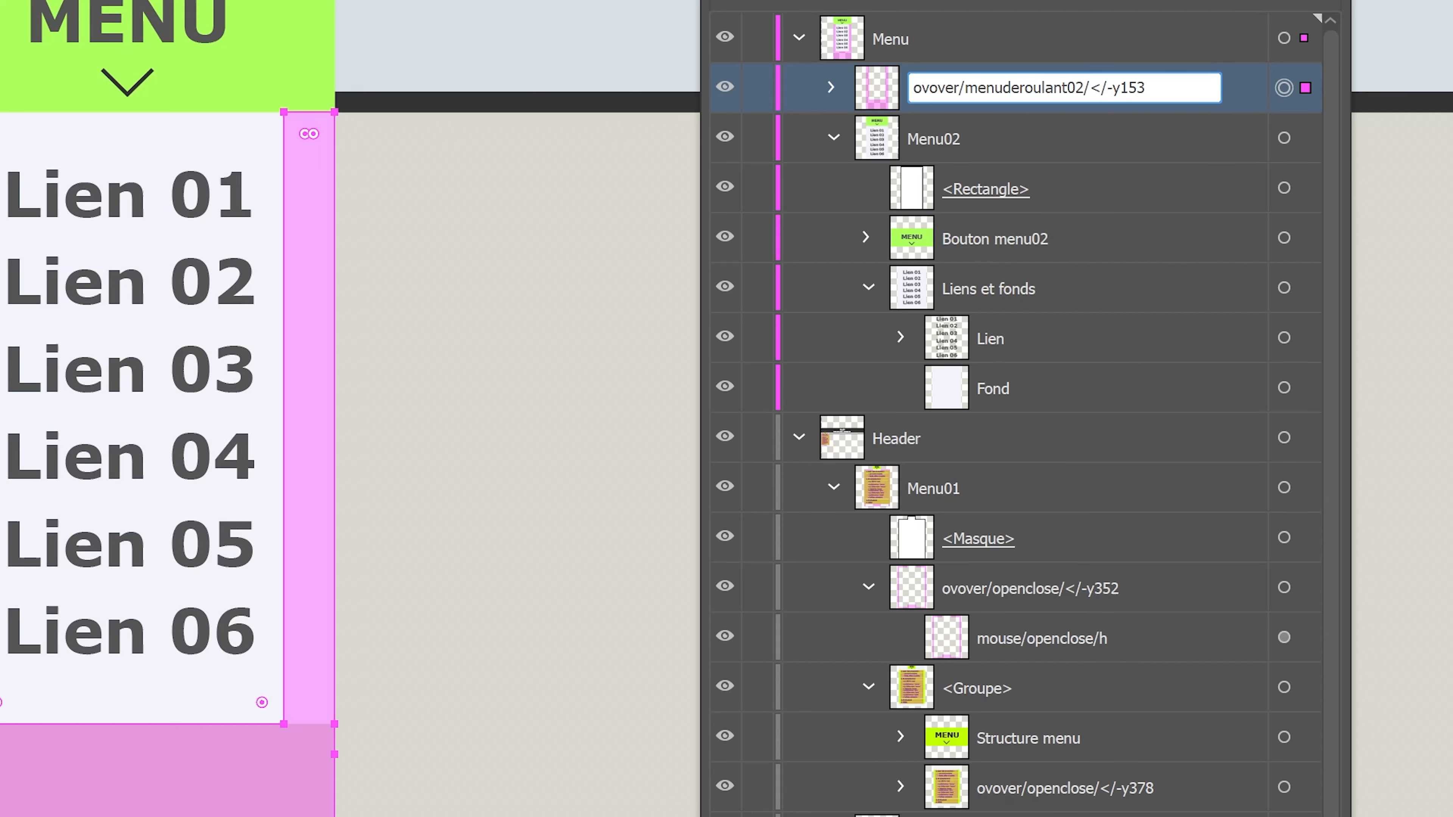
left_click(1149, 144)
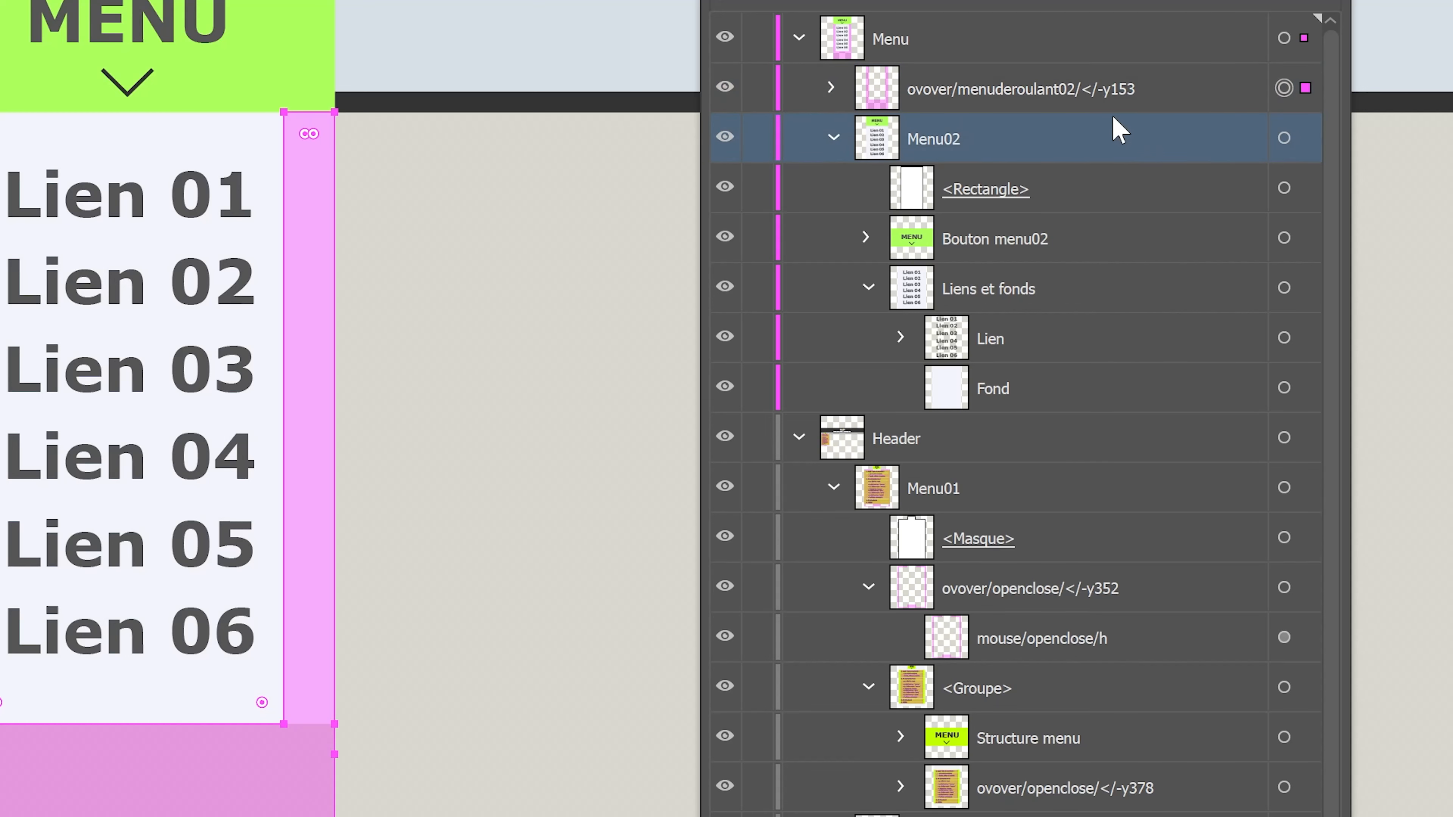
left_click(1093, 107)
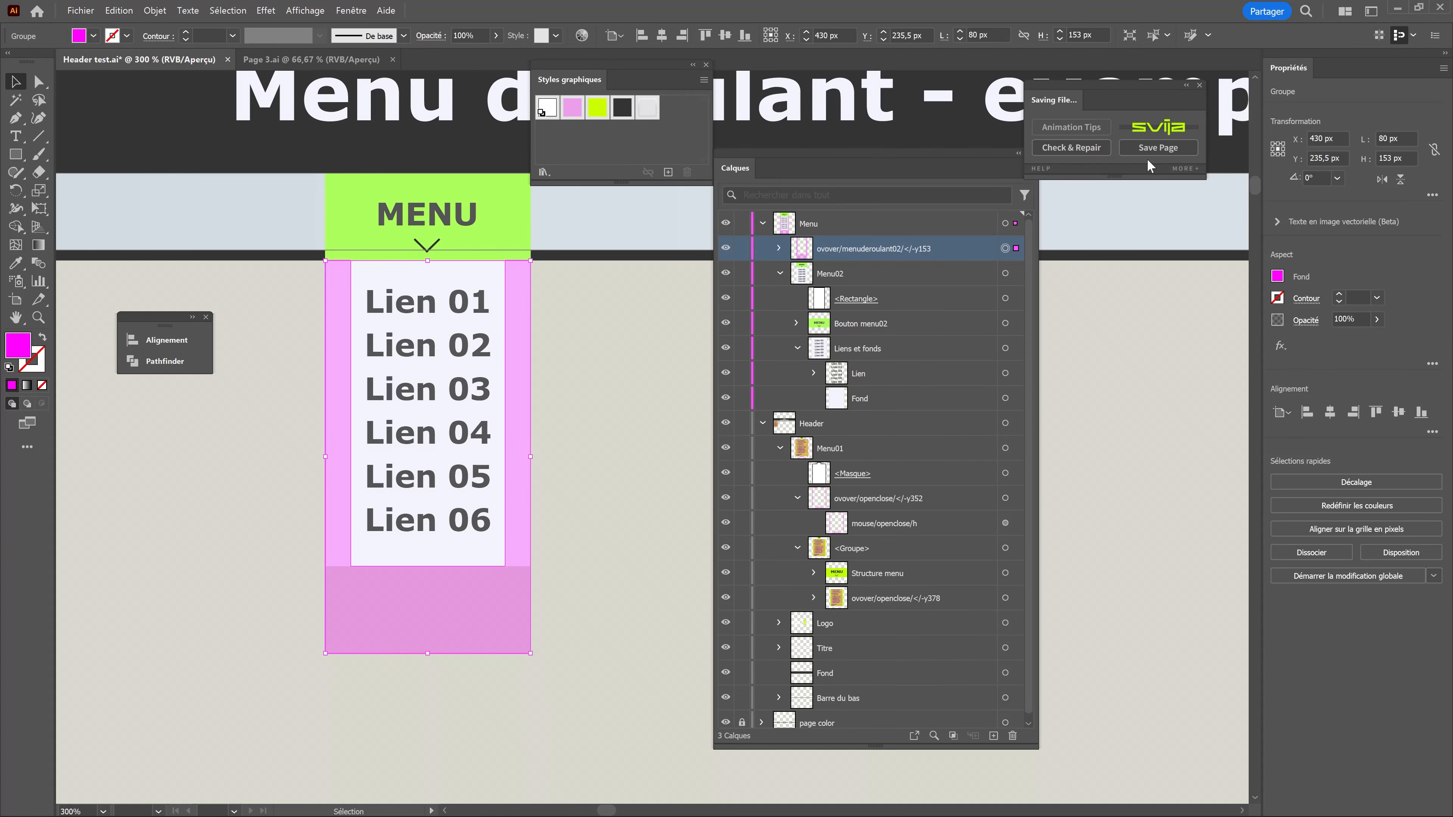
Save the page through Svija, accept the export warning and reload the published page in the browser.
left_click(1156, 153)
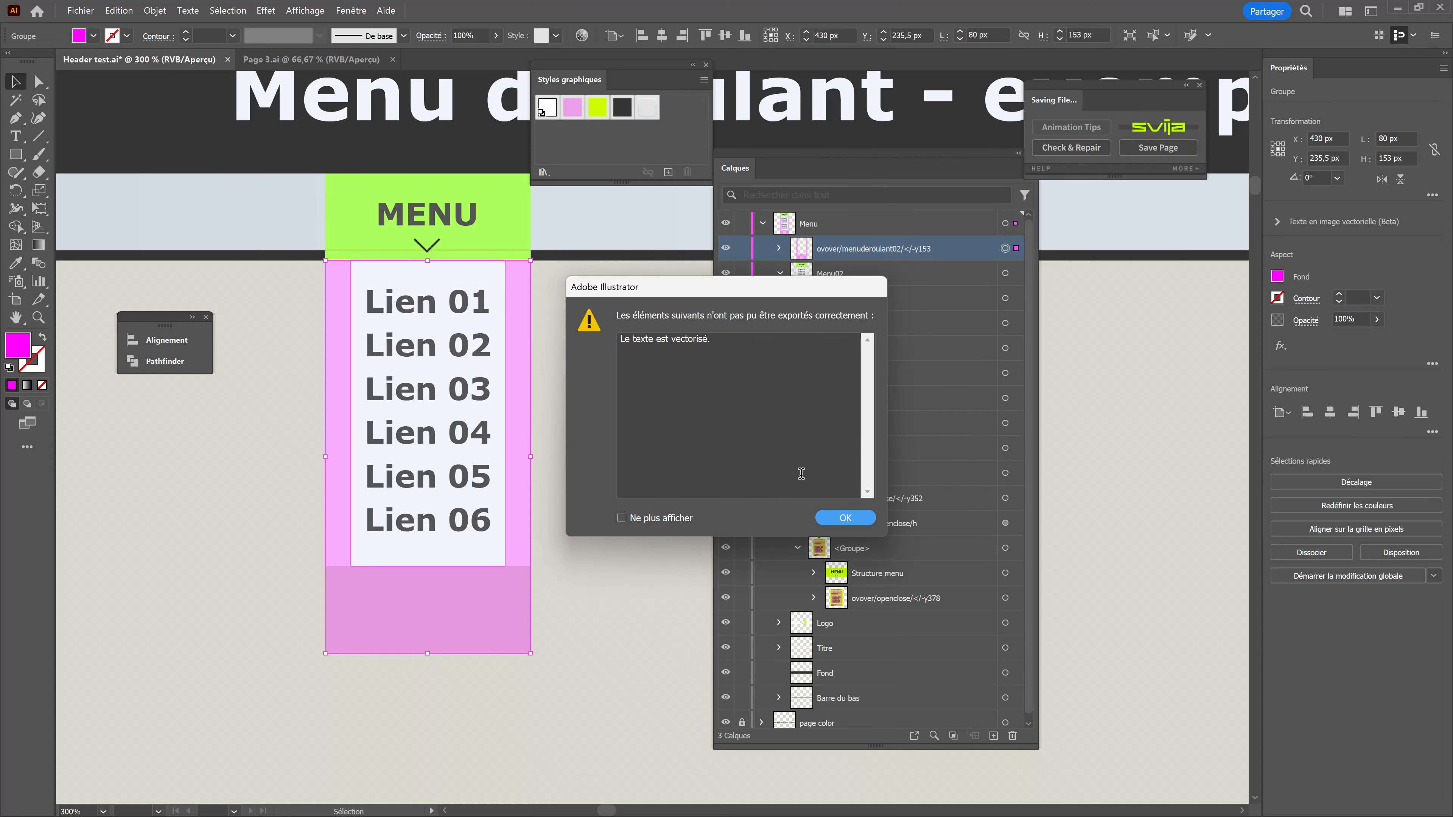
left_click(845, 517)
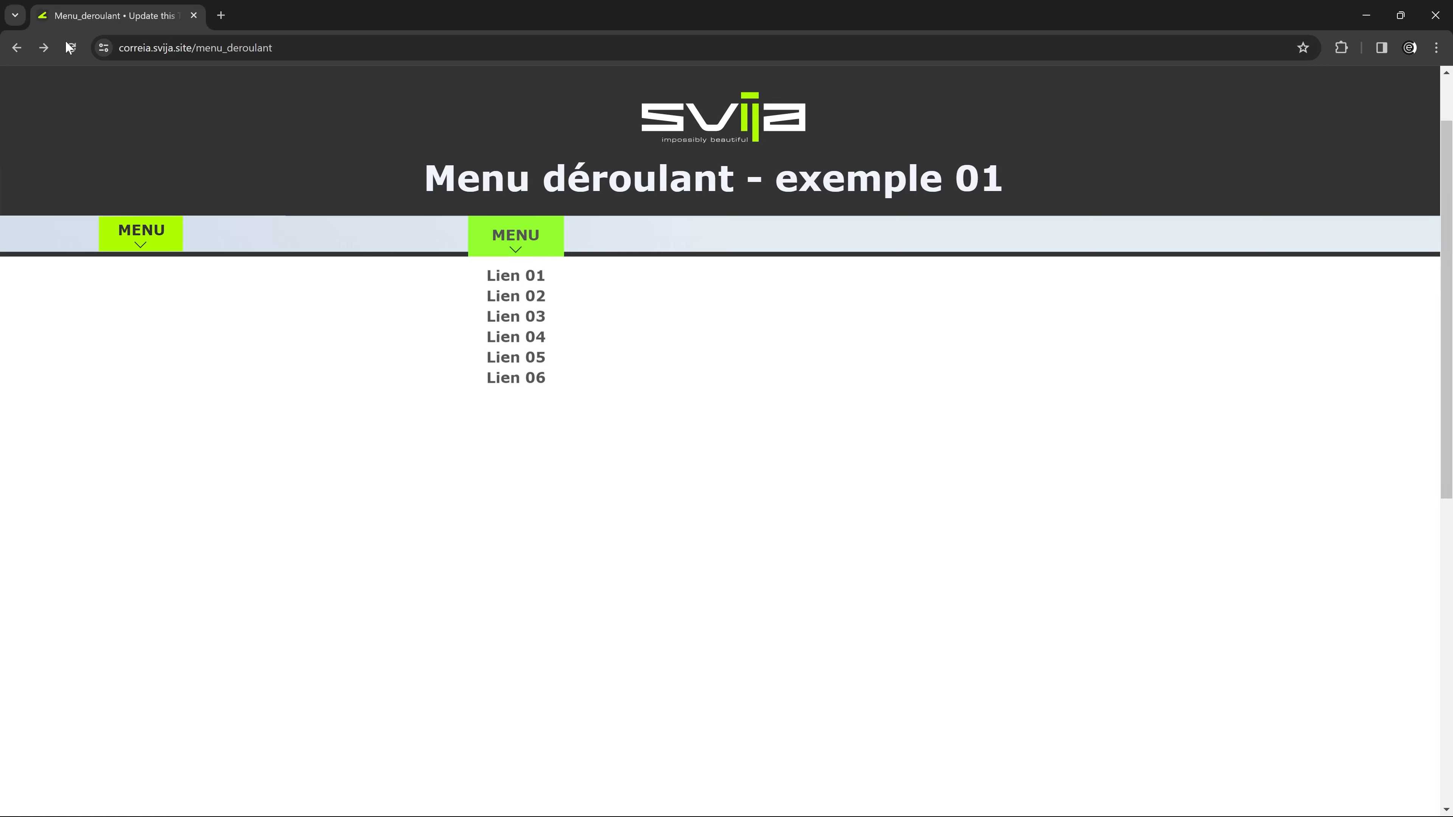
left_click(70, 47)
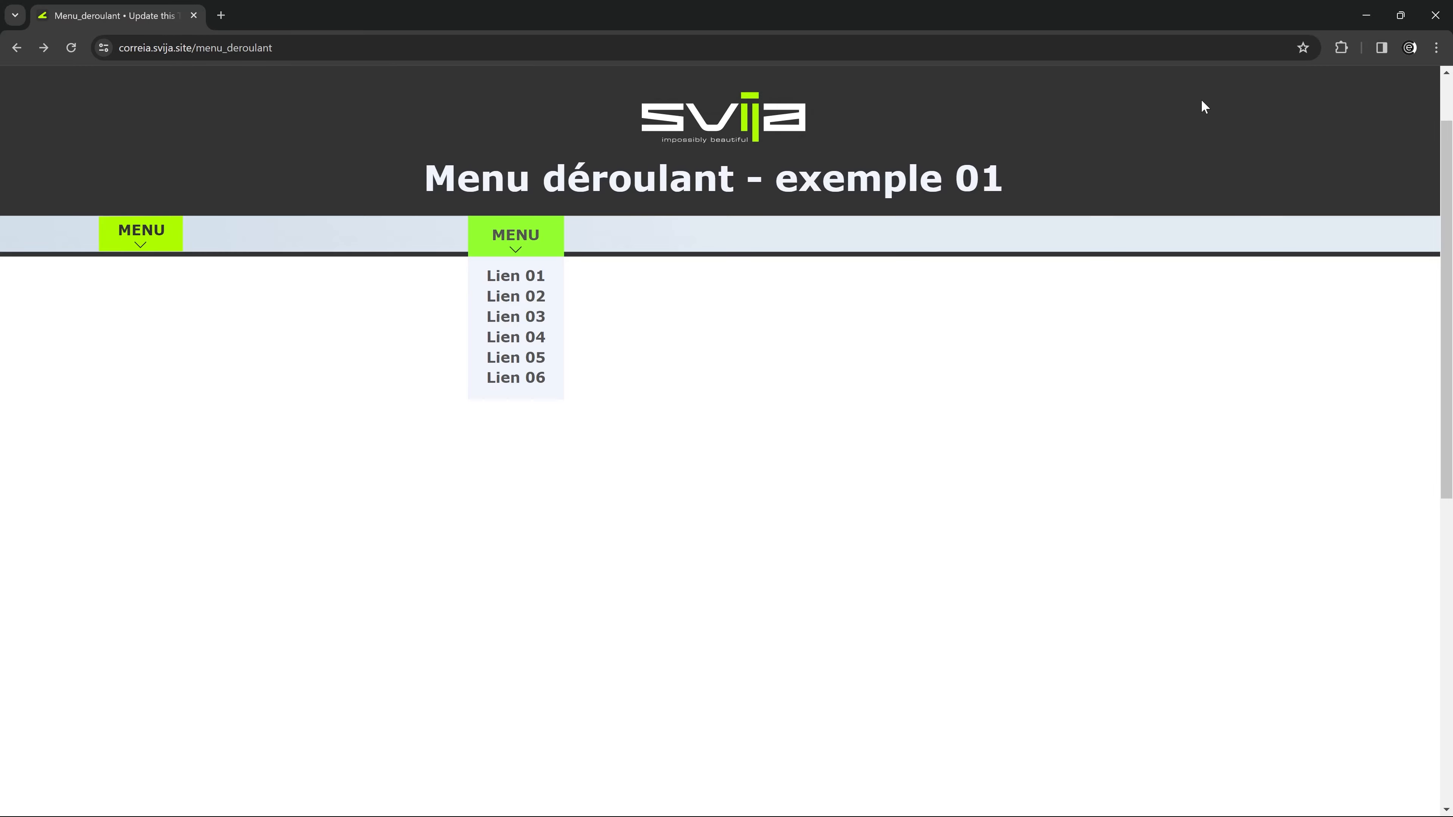
Switch back to Illustrator and rename the Liens et fonds group in Menu02 as ovover/menuderoulant02/</-y.
left_click(1368, 10)
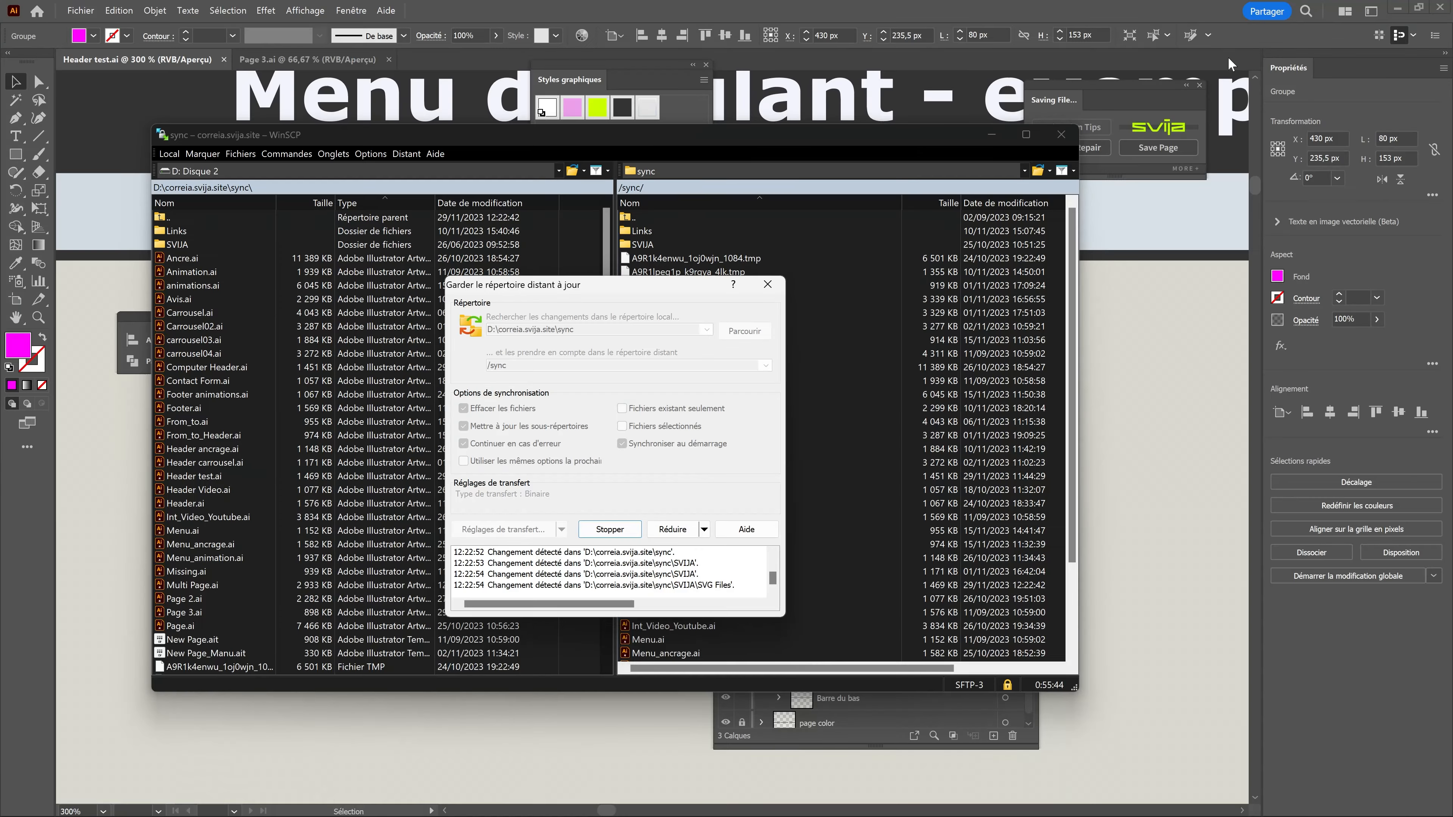
left_click(873, 372)
left_click(866, 353)
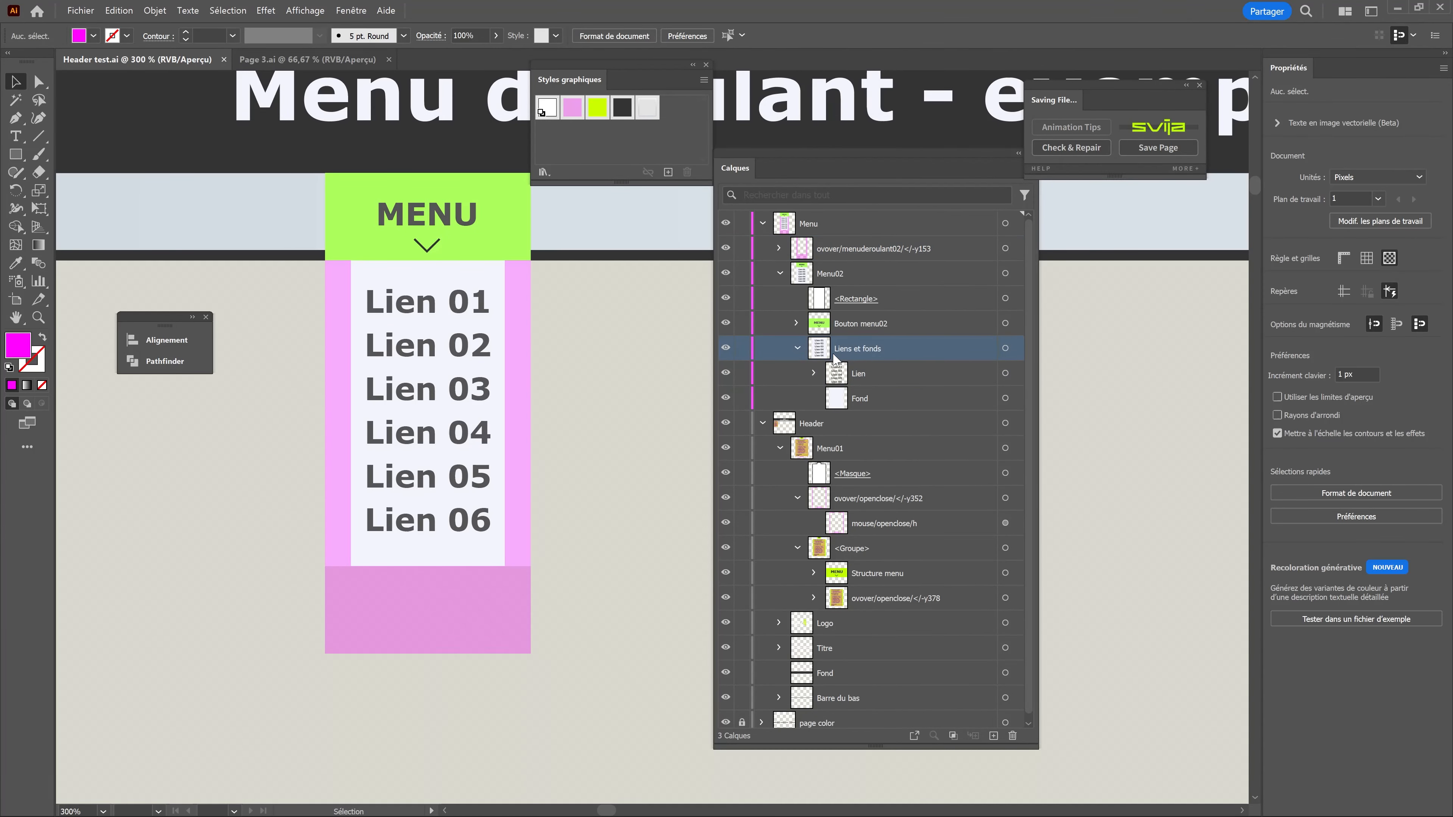
double_click(858, 350)
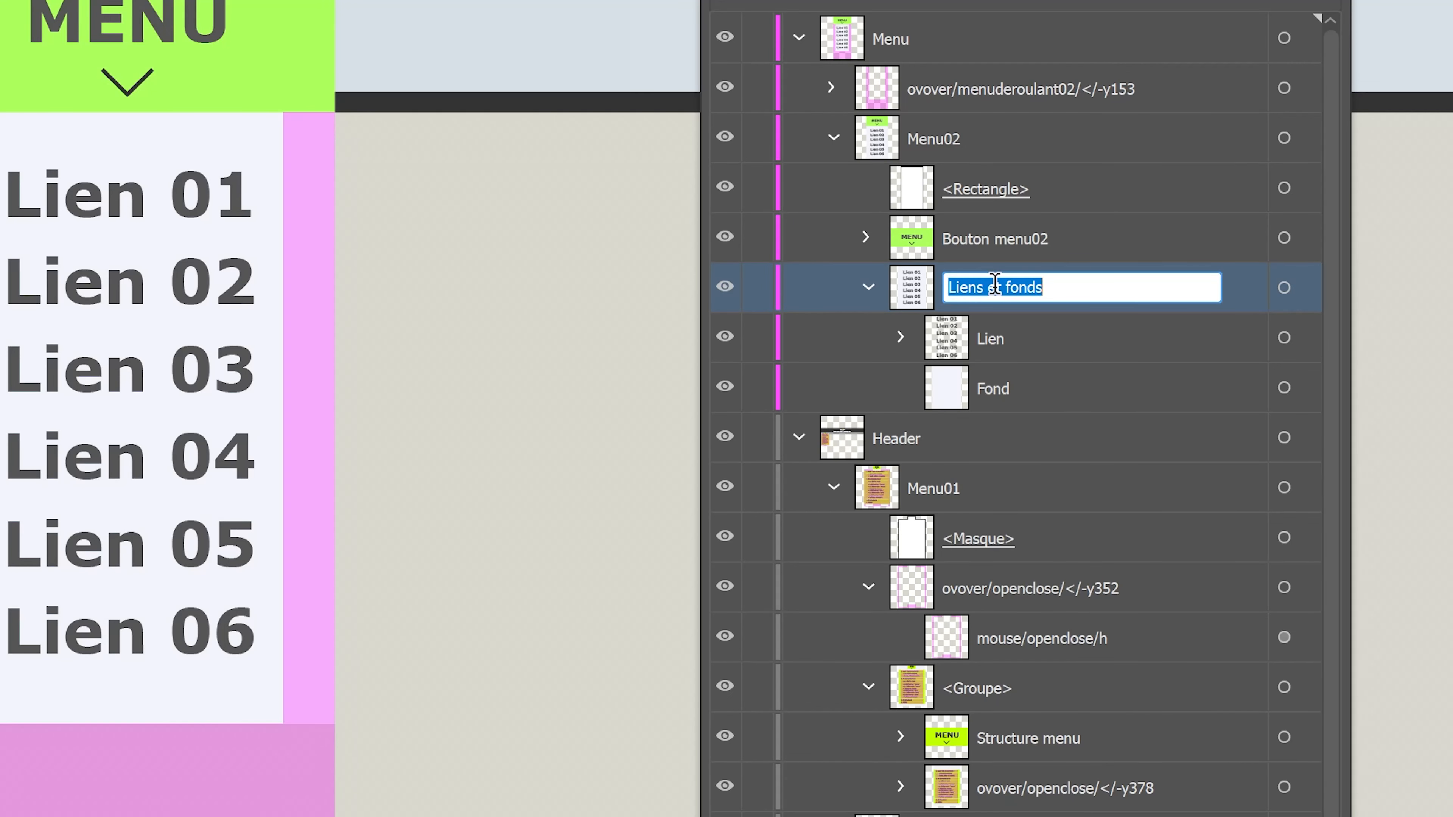
type("o")
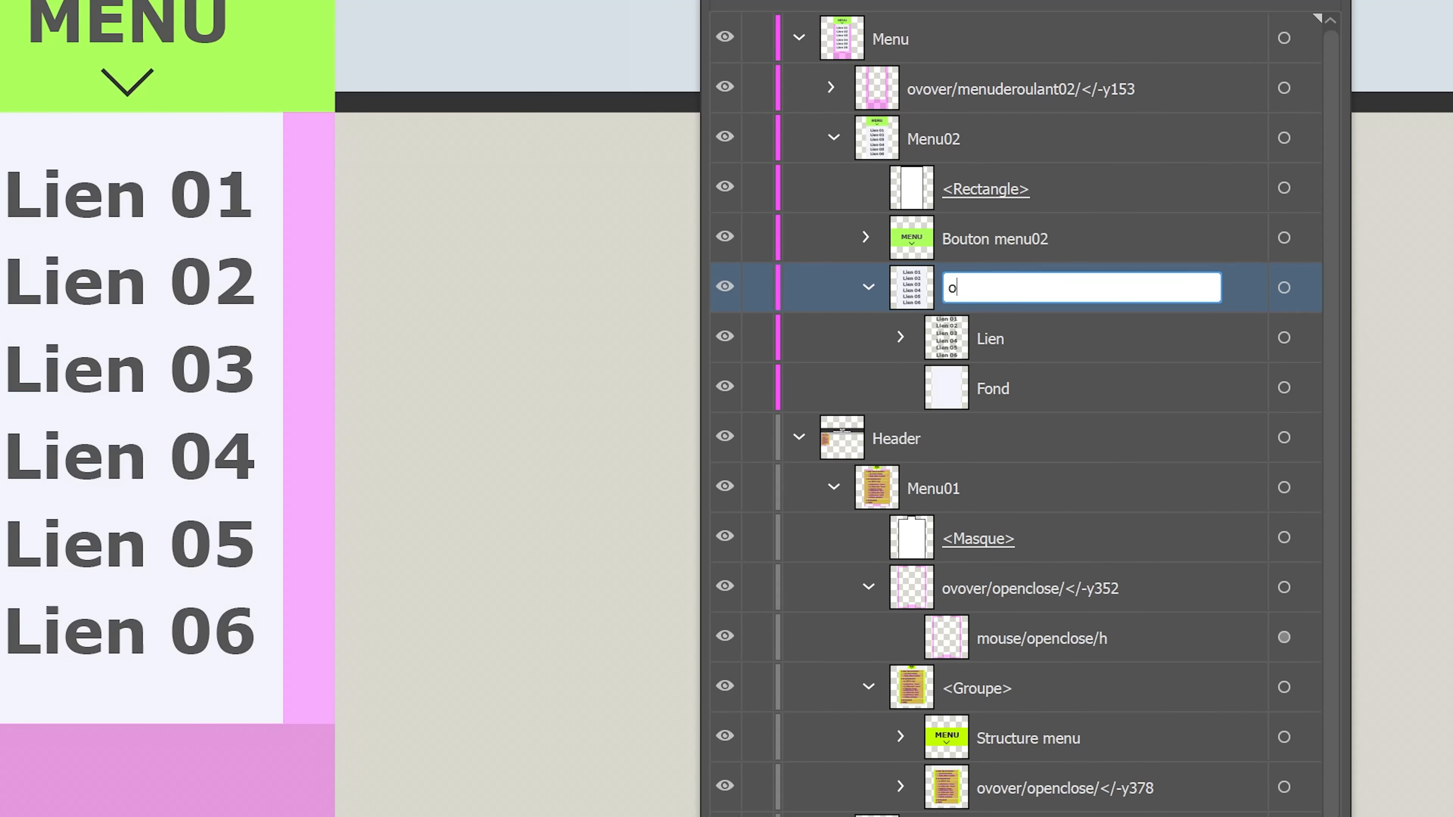
type("vover/")
key("ctrl+v")
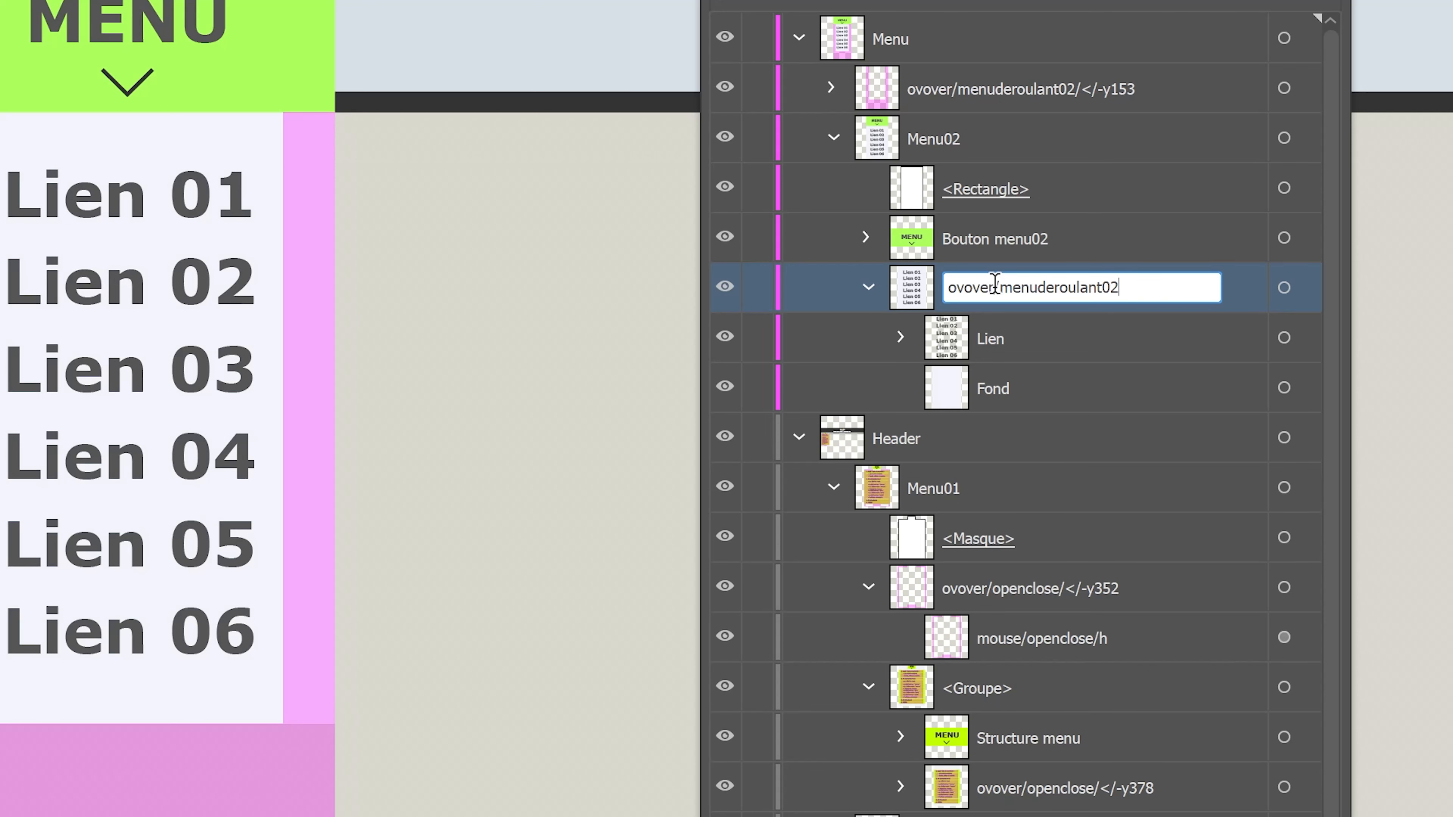
type("/</-y")
left_click(1107, 379)
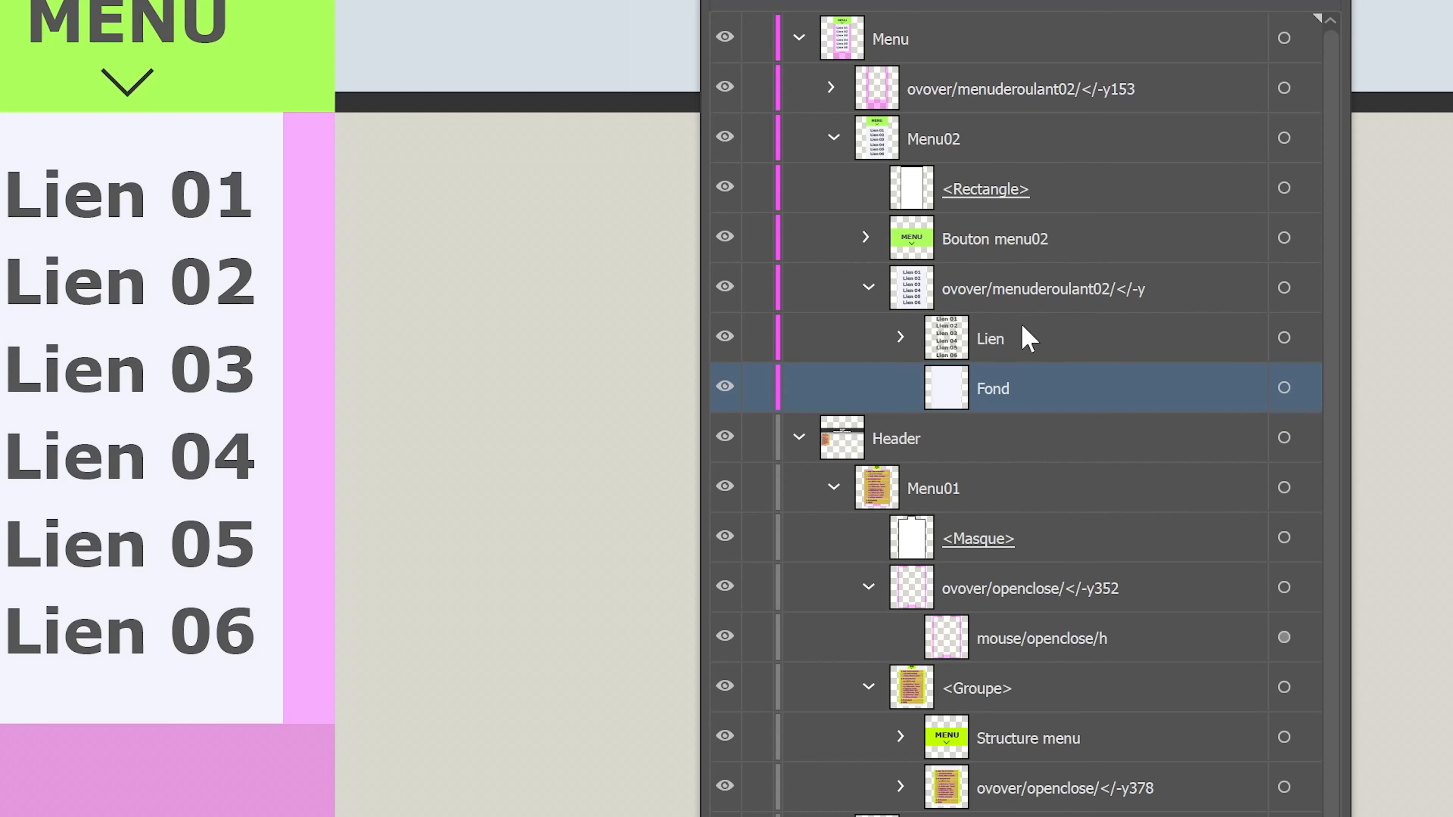
Append the link group's height to its name so it reads ovover/menuderoulant02/</-y119.
left_click(1284, 288)
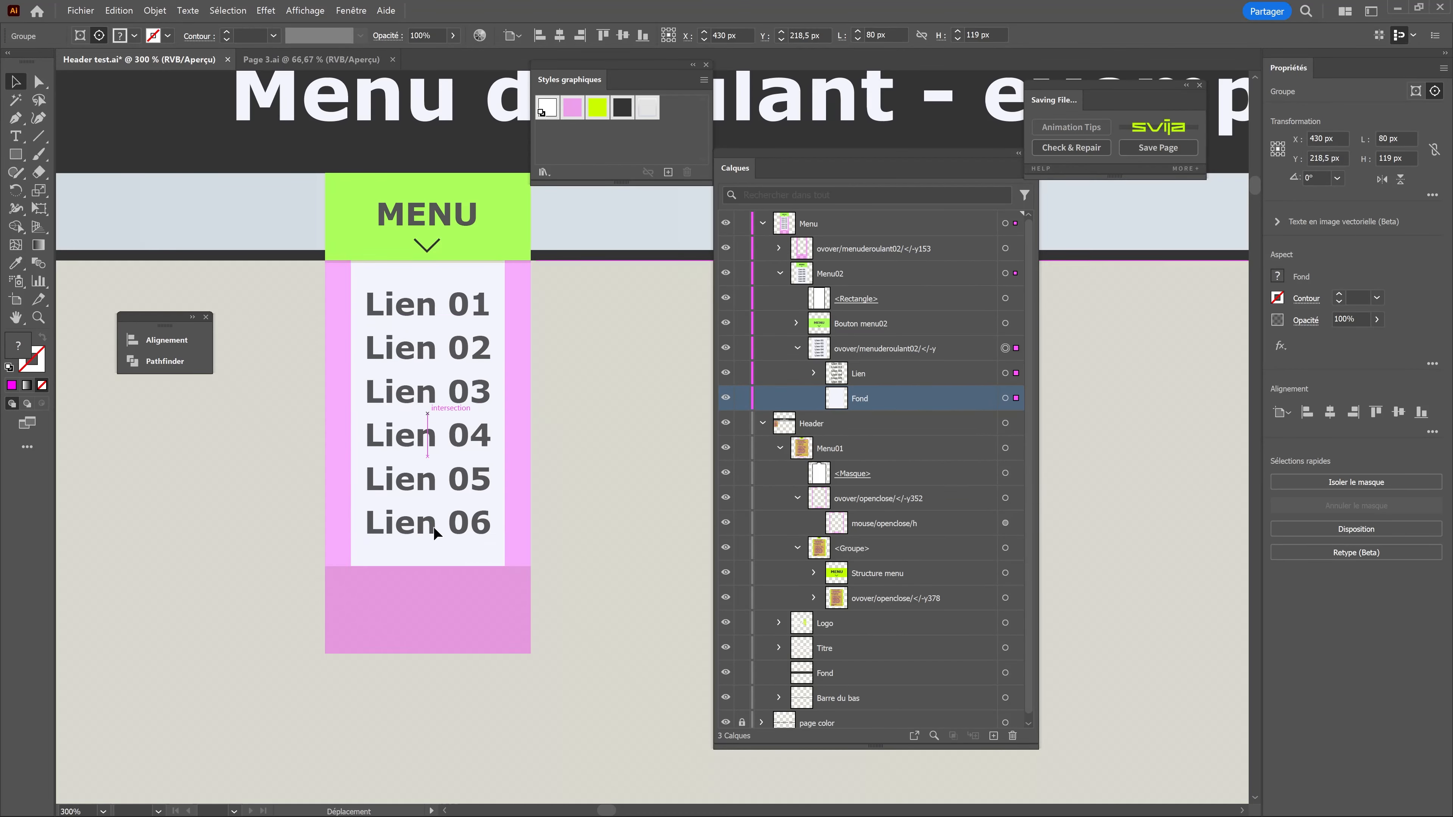
left_click_drag(138, 657, 138, 107)
left_click_drag(432, 254, 430, 227)
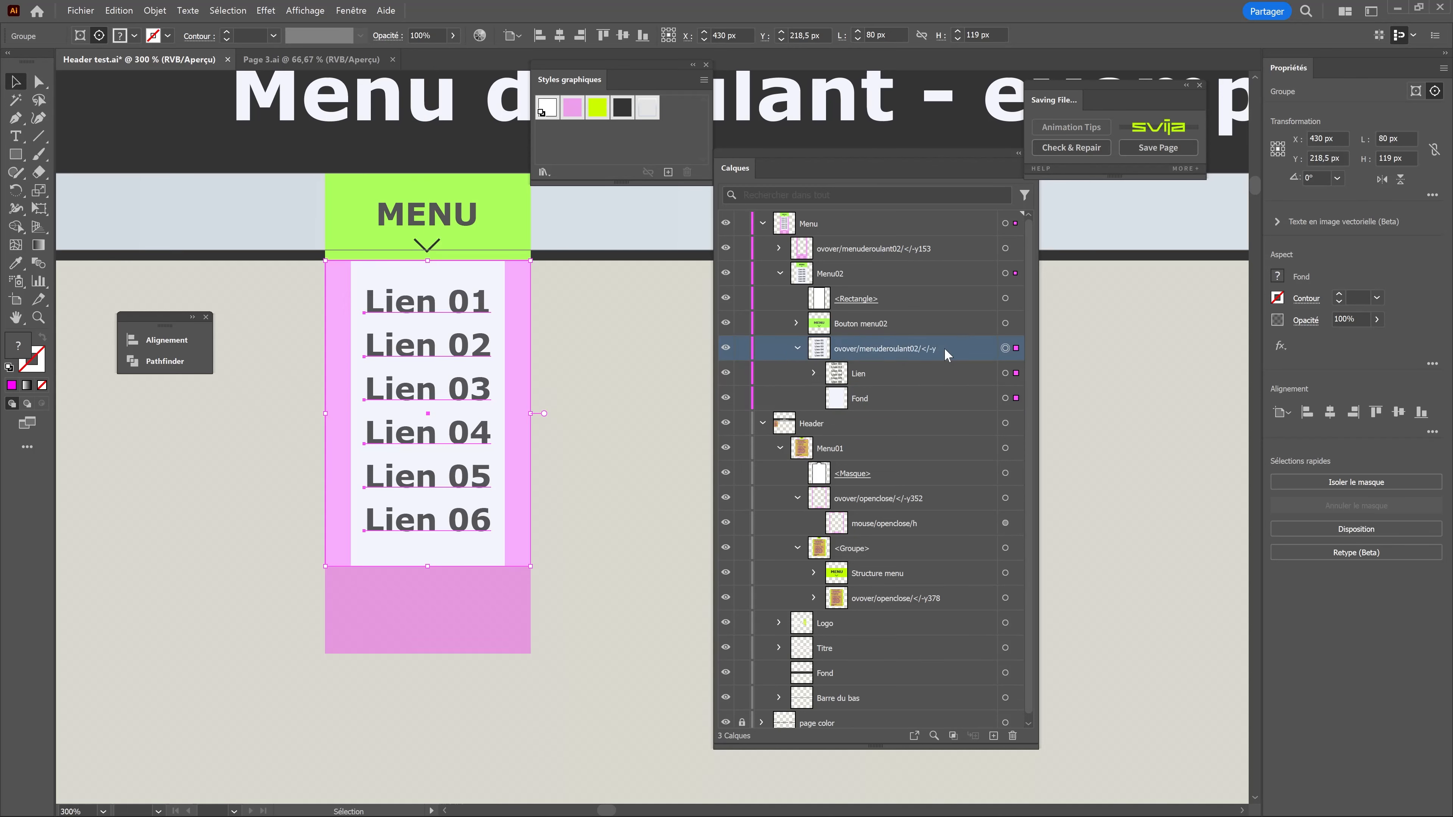
double_click(946, 351)
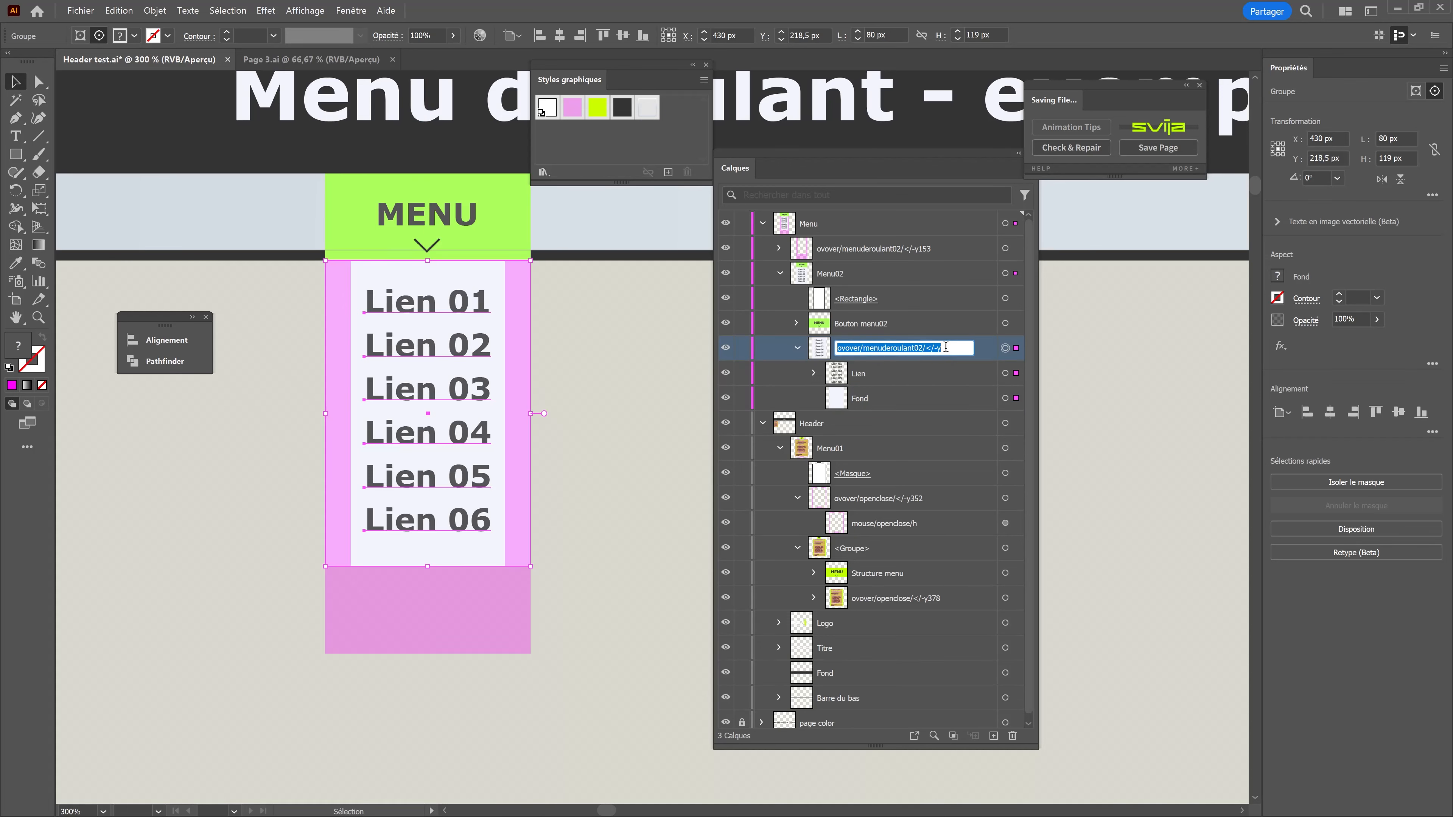
left_click(948, 353)
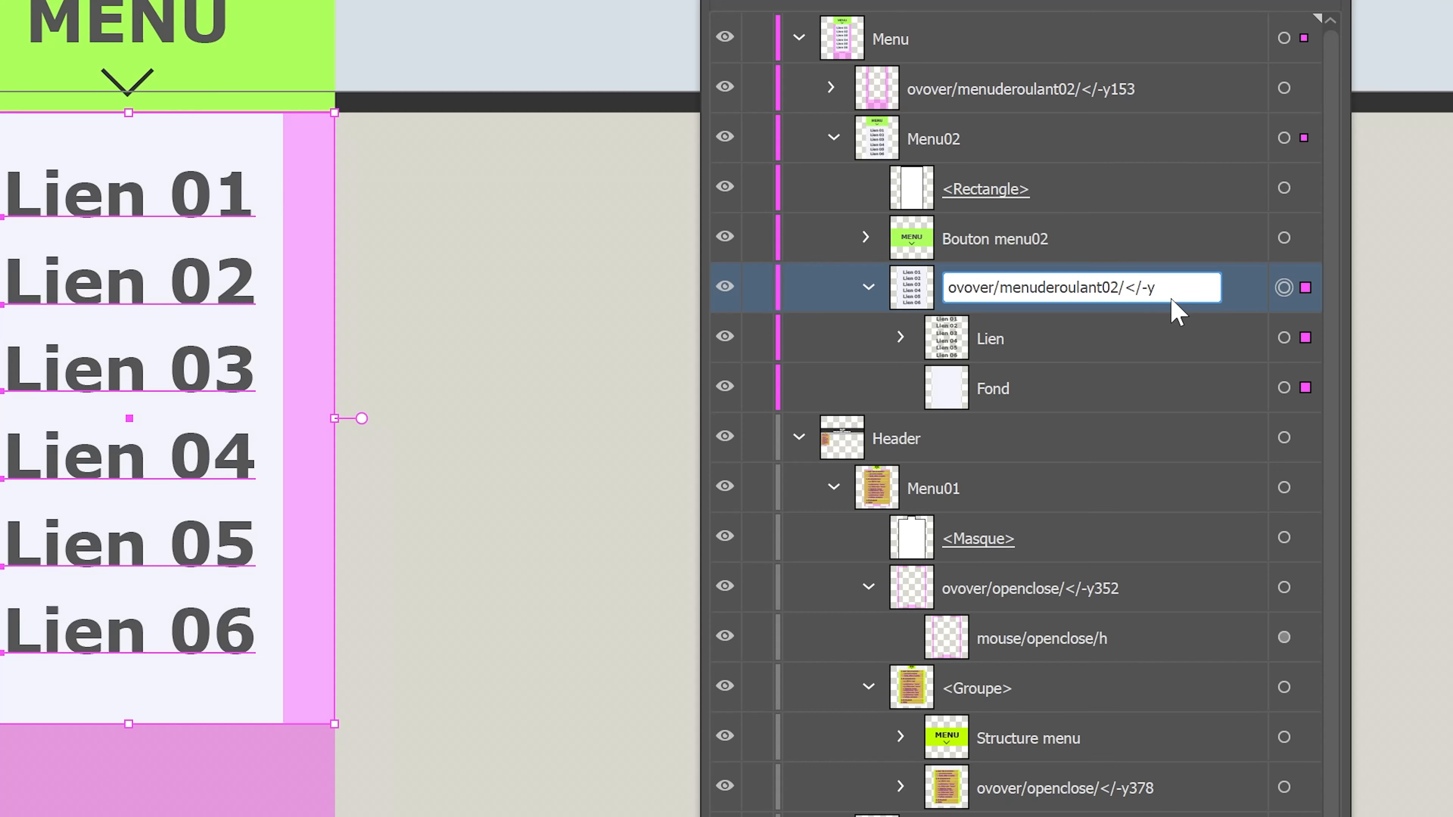
type("119")
left_click(1139, 356)
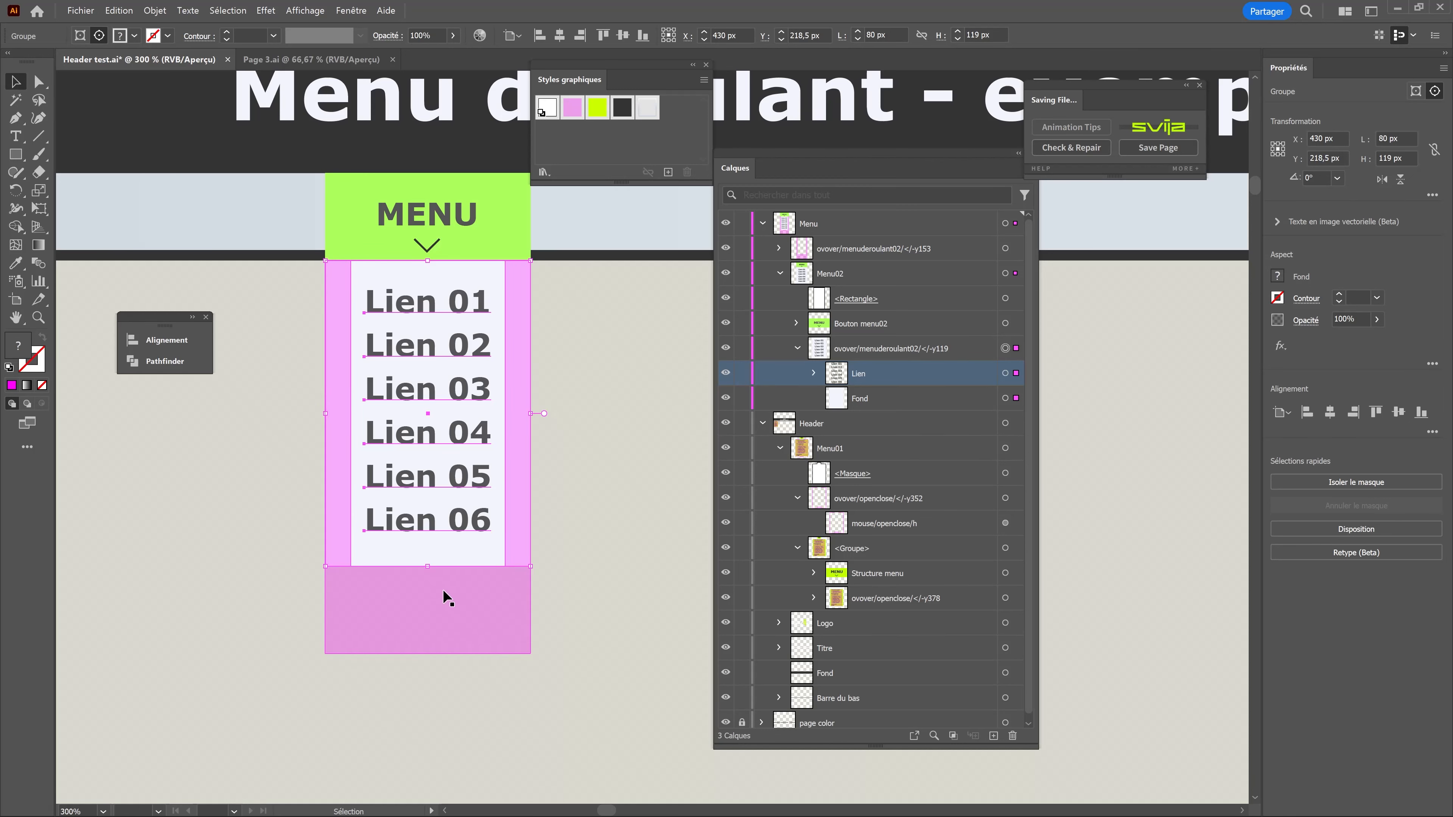
Check the extent of Menu02's clipping rectangle and save the page through Svija.
left_click(875, 301)
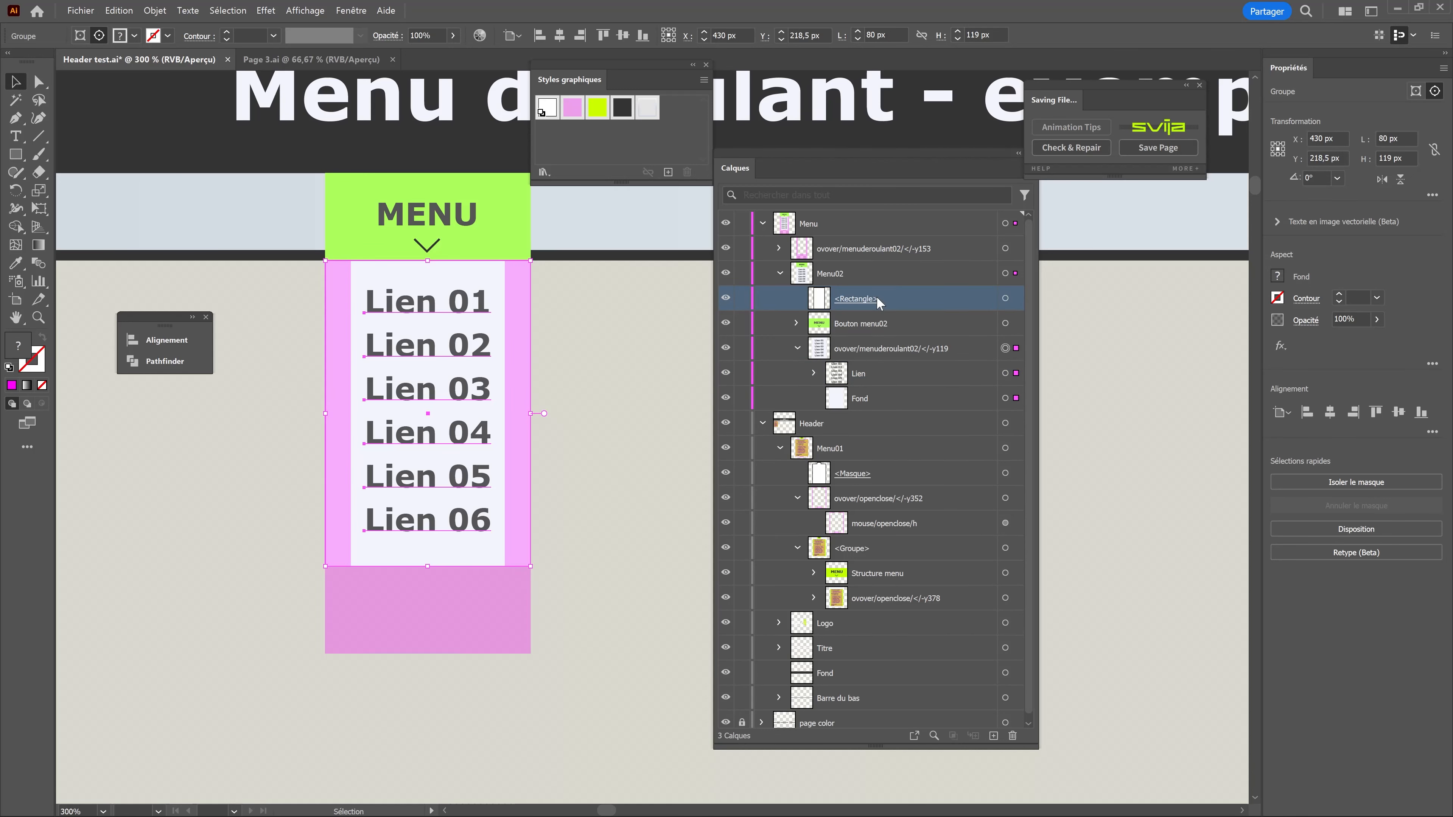
left_click(1013, 325)
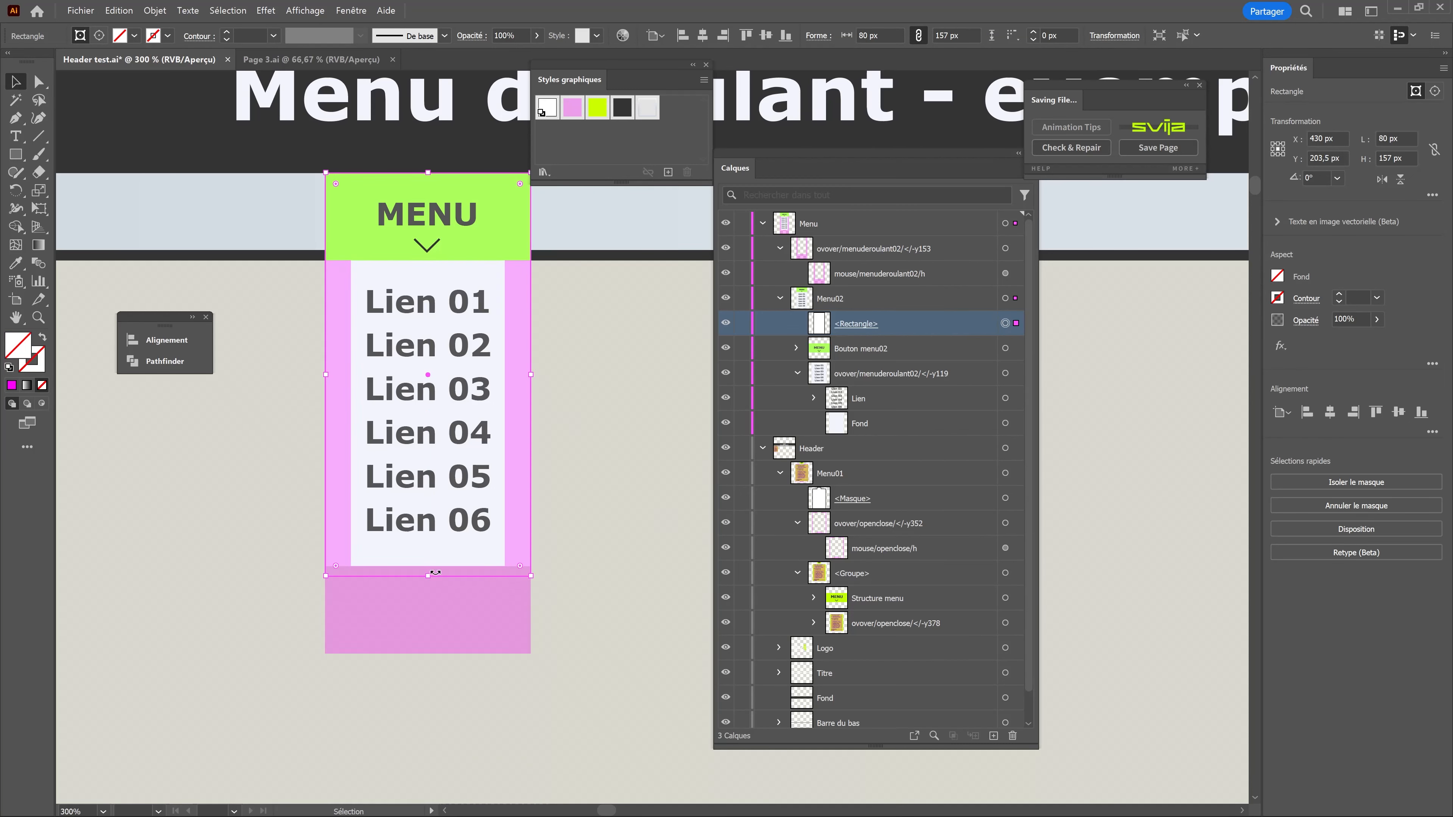
left_click(561, 517)
left_click(1156, 154)
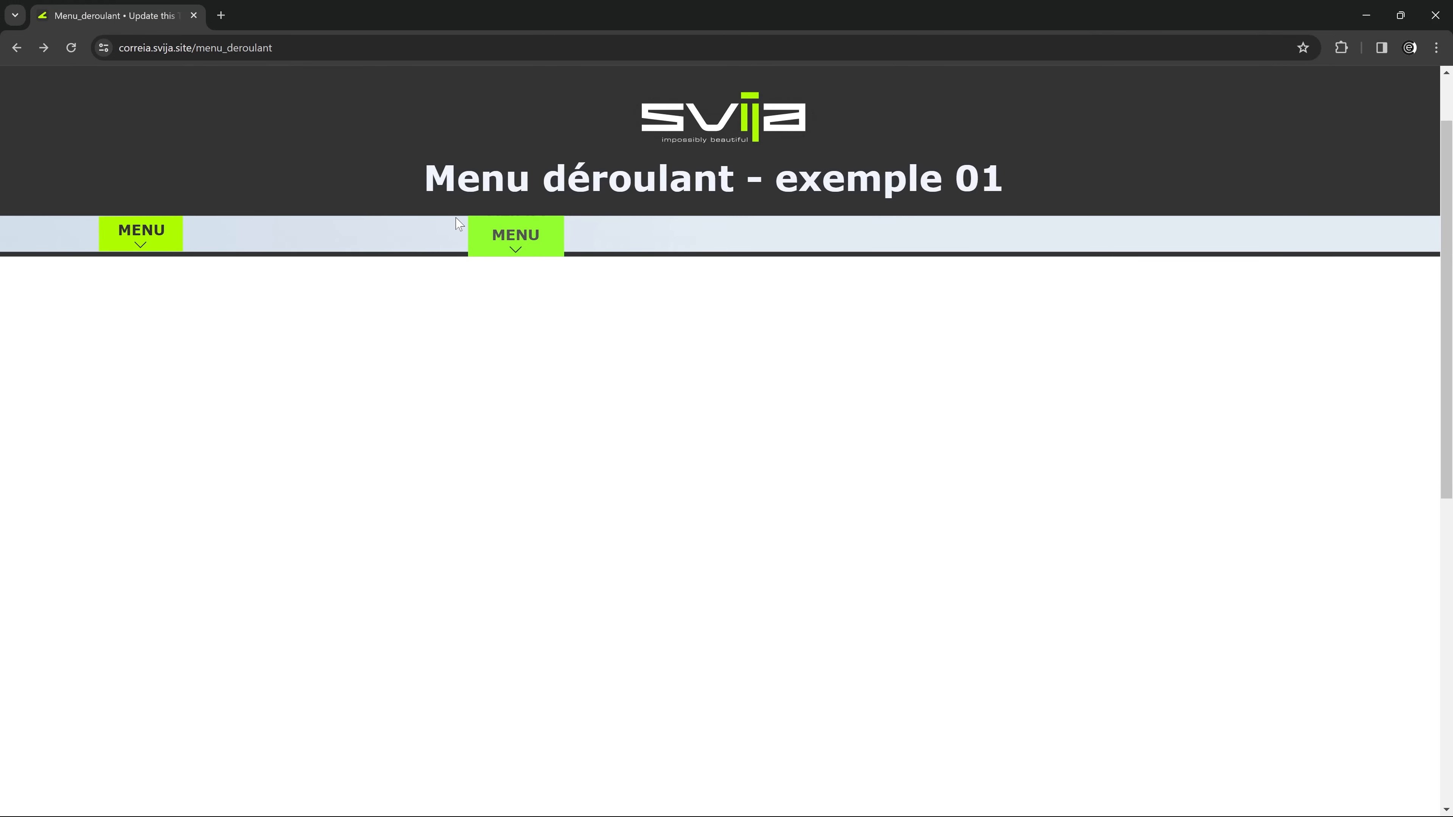
Test on the published page in the browser how the second MENU dropdown opens and closes, including while scrolling.
mouse_move(478, 235)
mouse_move(538, 234)
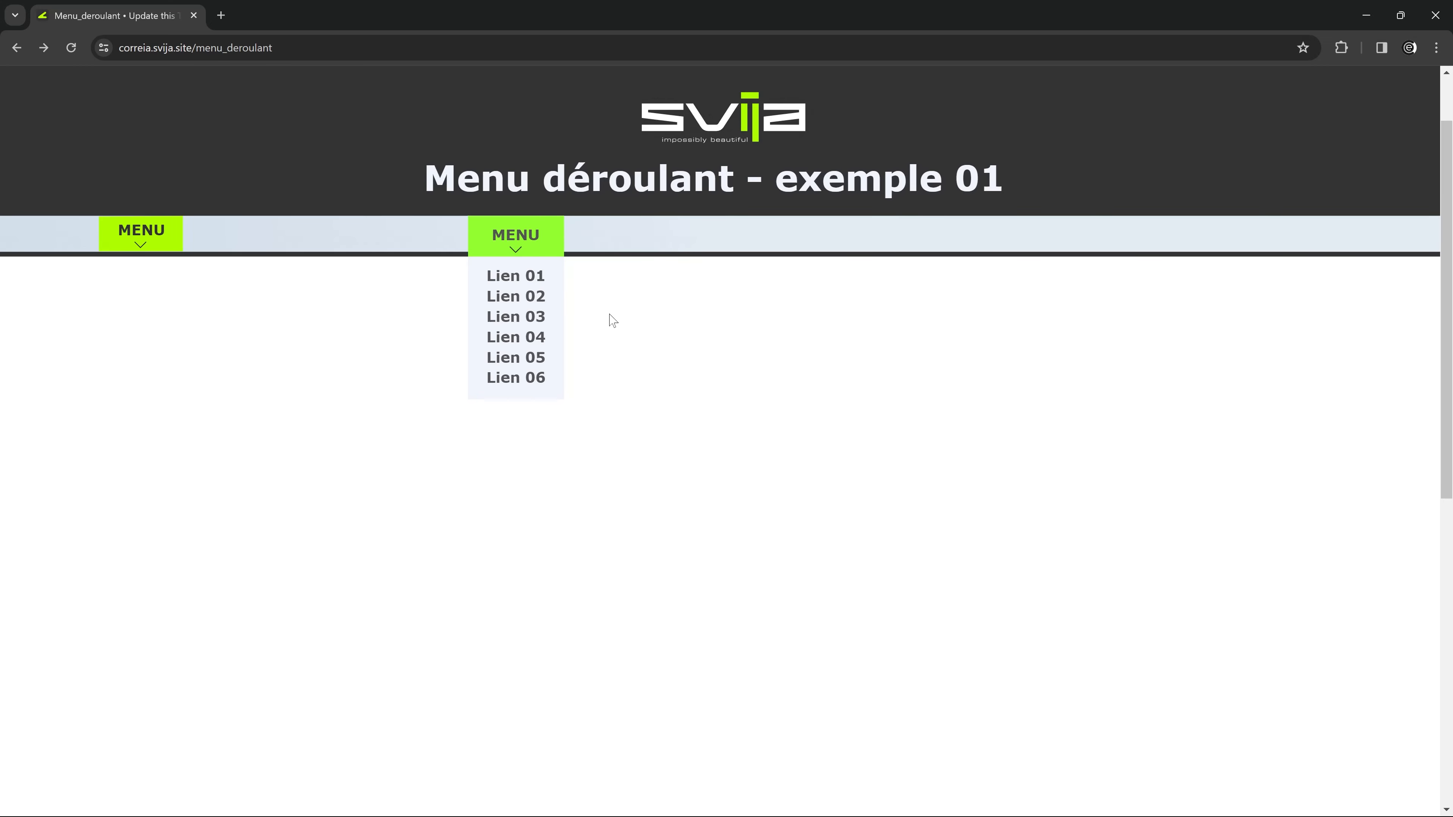
scroll(603, 317, "down", 2)
scroll(620, 316, "down", 3)
scroll(626, 314, "up", 5)
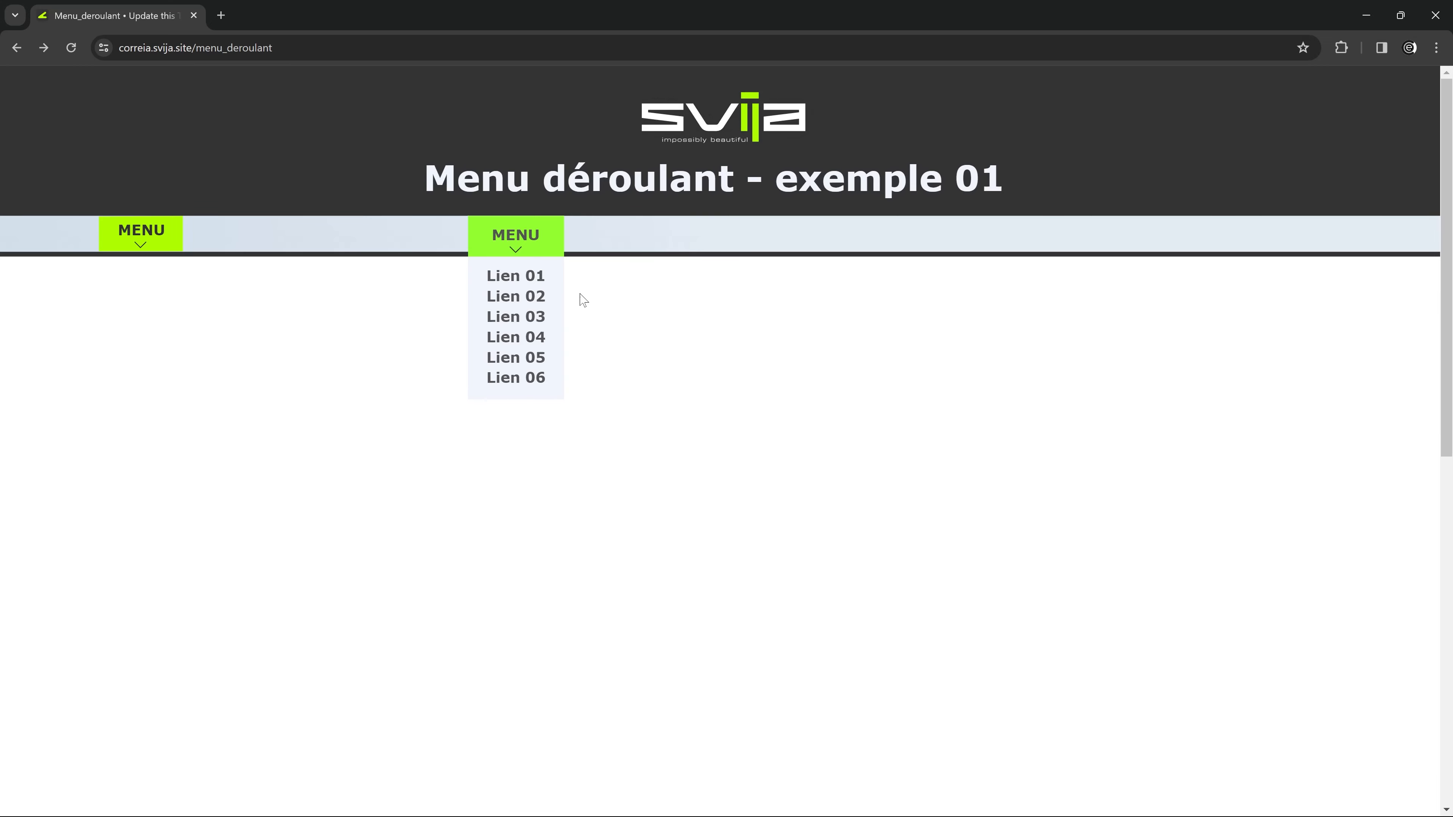
left_click(565, 298)
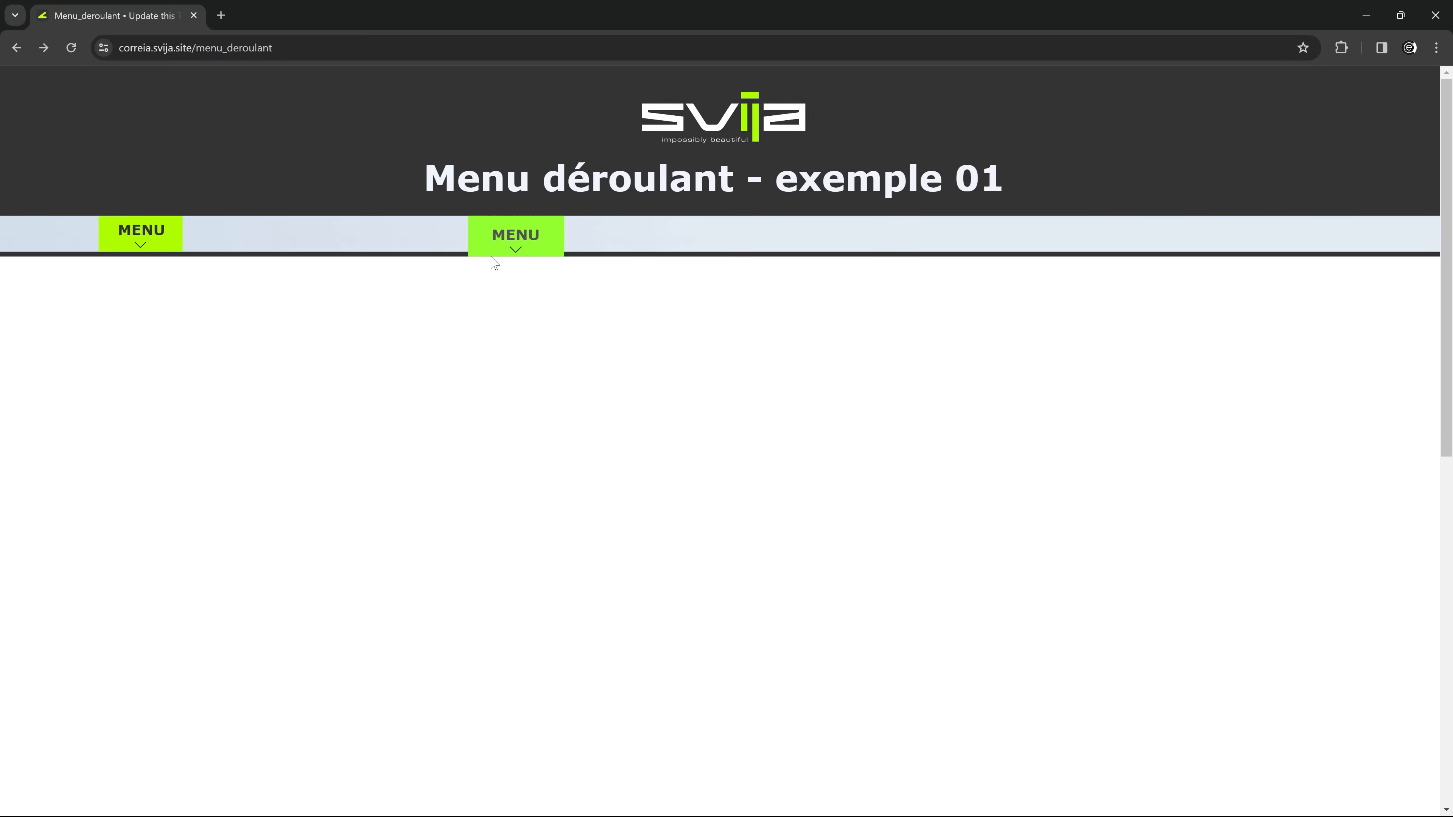
left_click(510, 240)
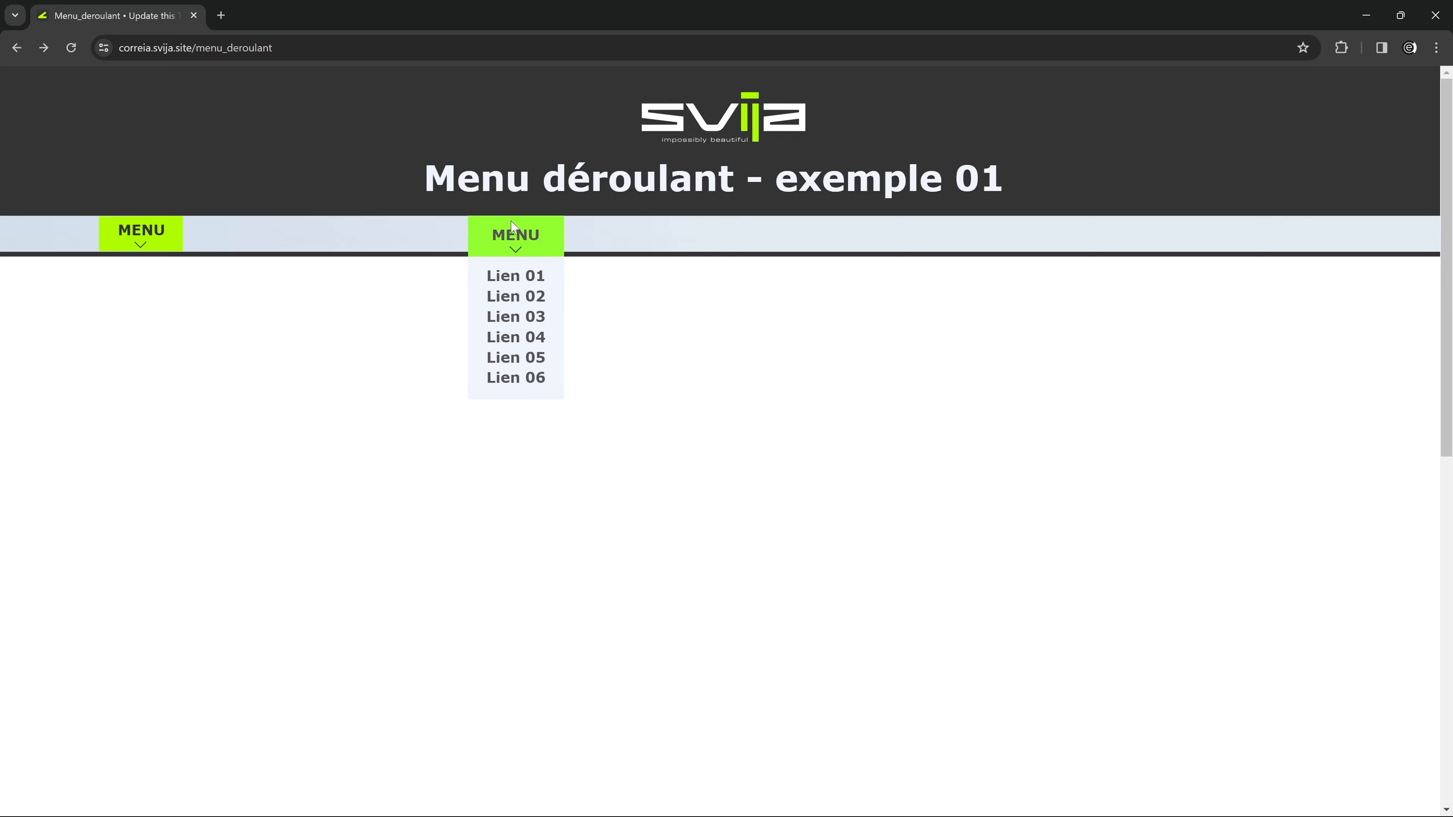
In Illustrator, draw a magenta rectangle about 80 by 1 px along the MENU button's upper edge and move it into the ovover/menuderoulant02/</-y153 group.
key("alt+Tab")
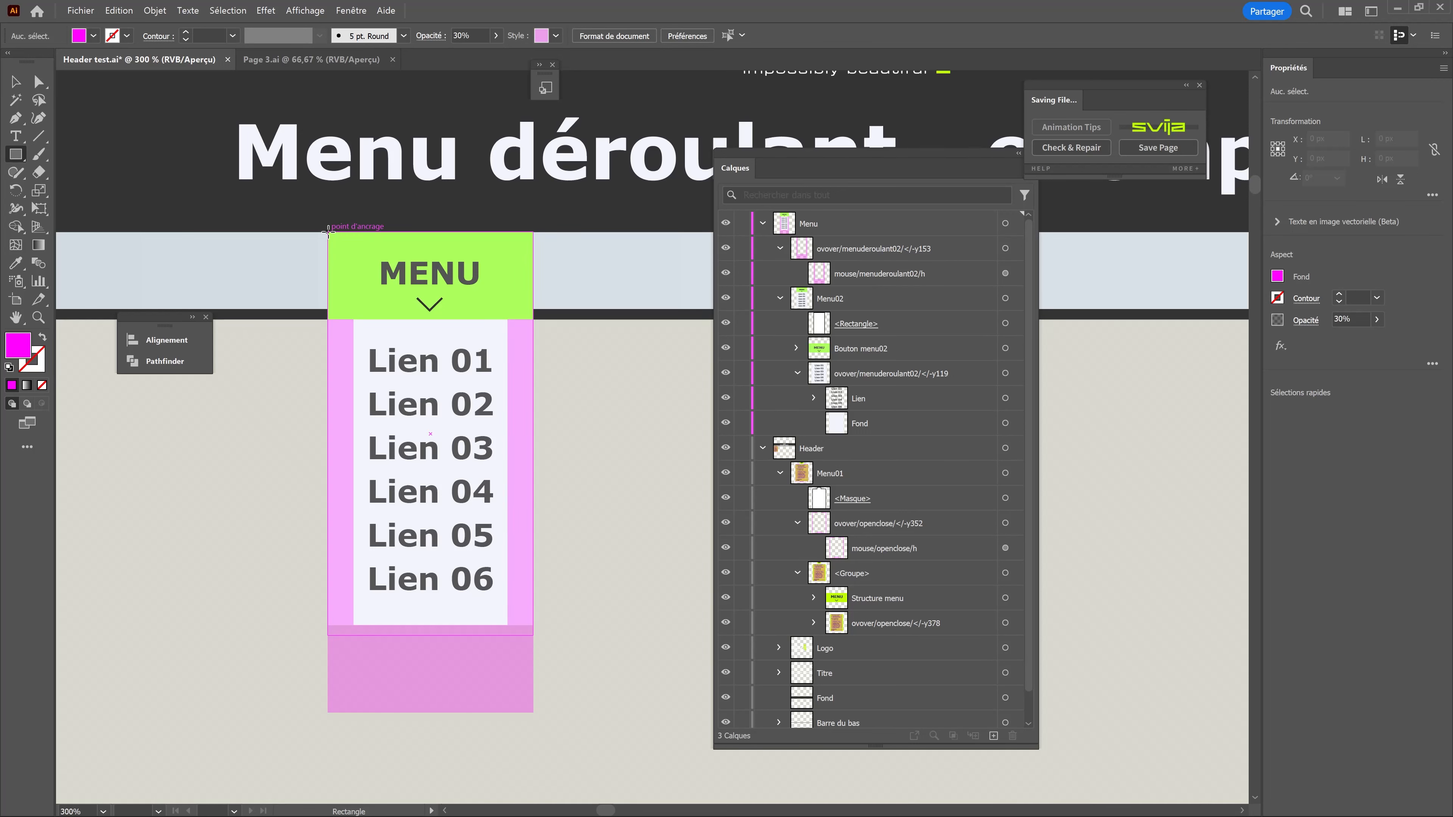
left_click_drag(328, 234, 531, 233)
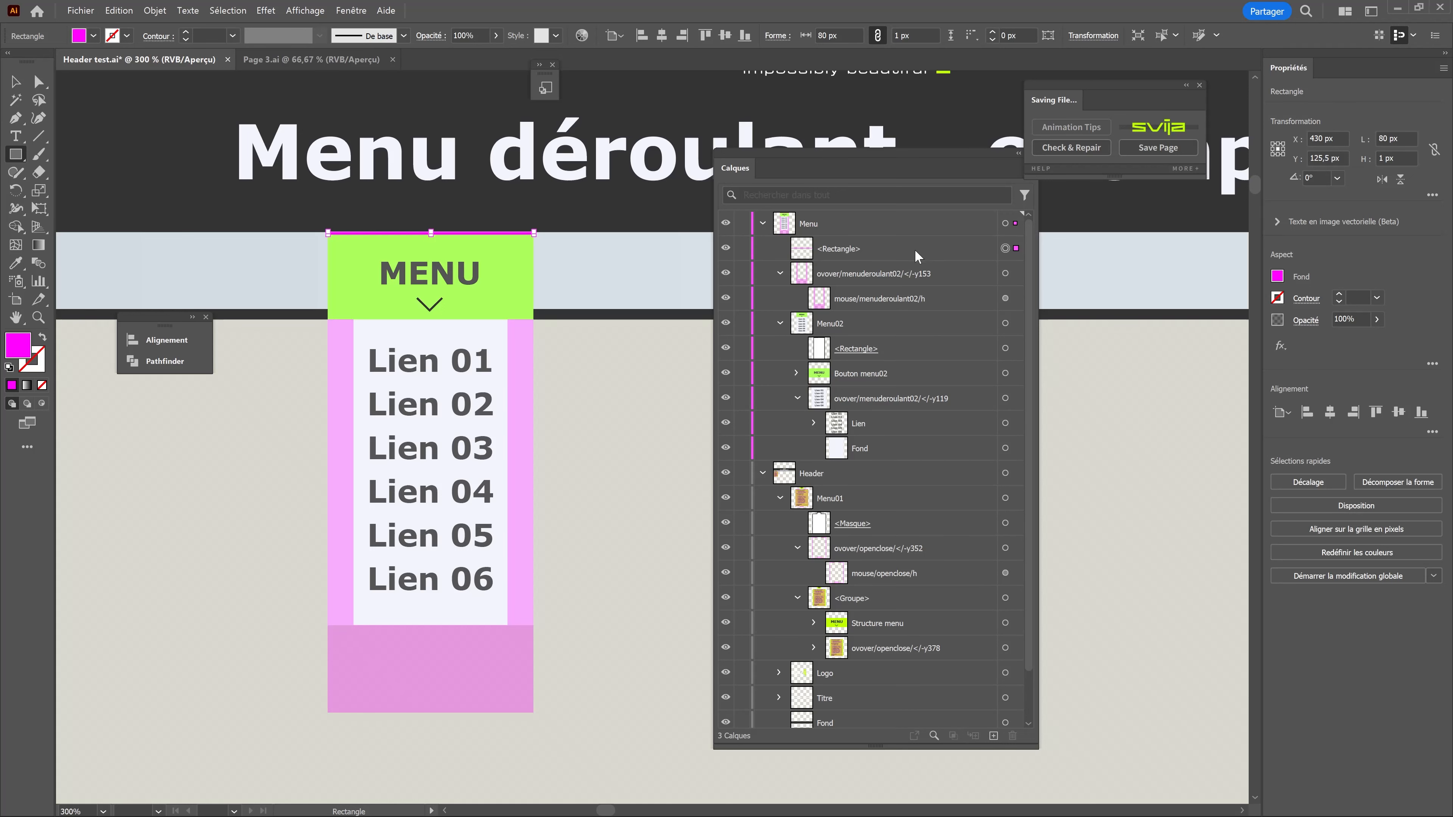
left_click_drag(916, 253, 907, 289)
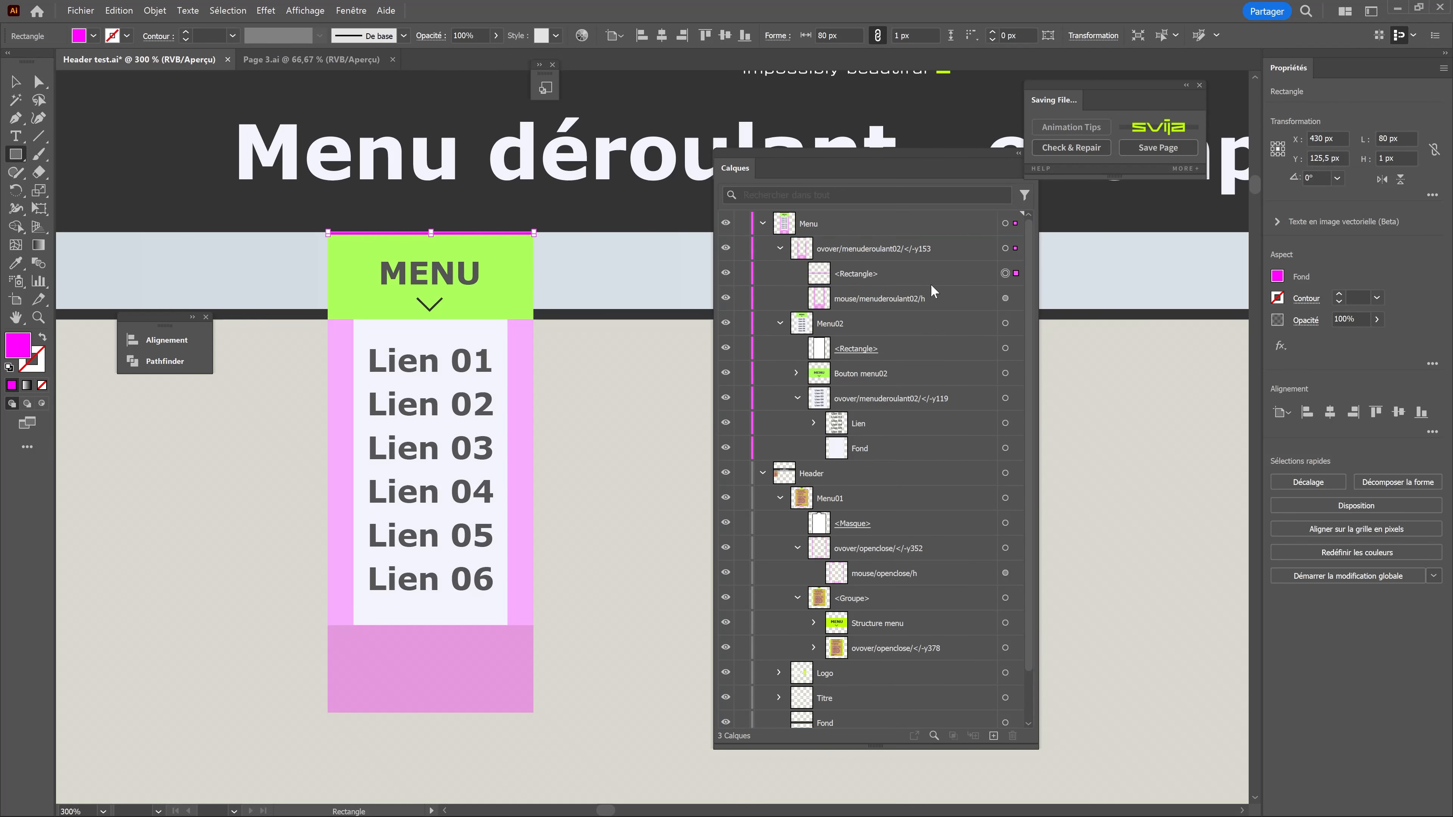
Turn the thin rectangle and the U-shaped trigger path into one compound path.
left_click(1014, 299)
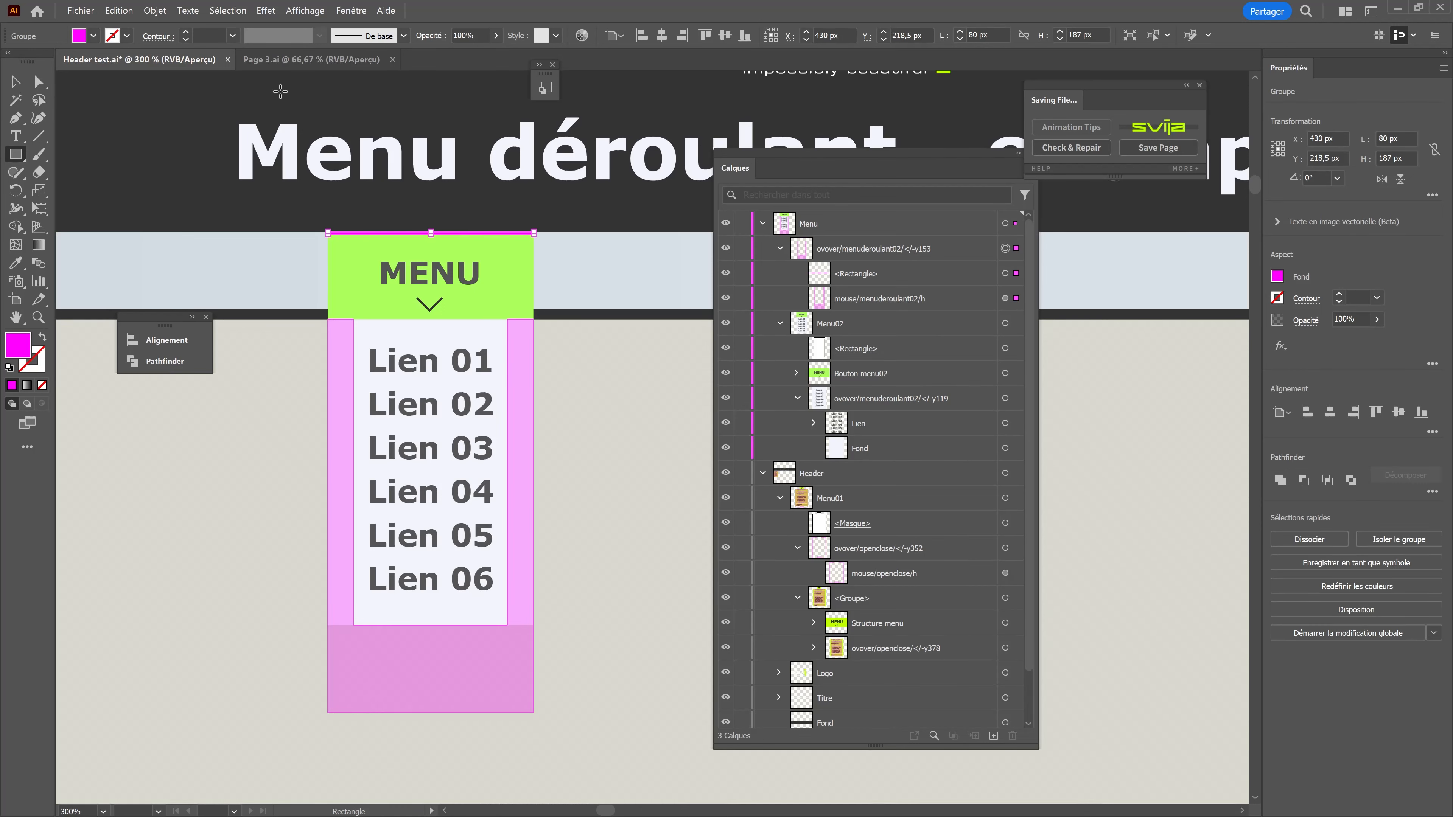
left_click(154, 10)
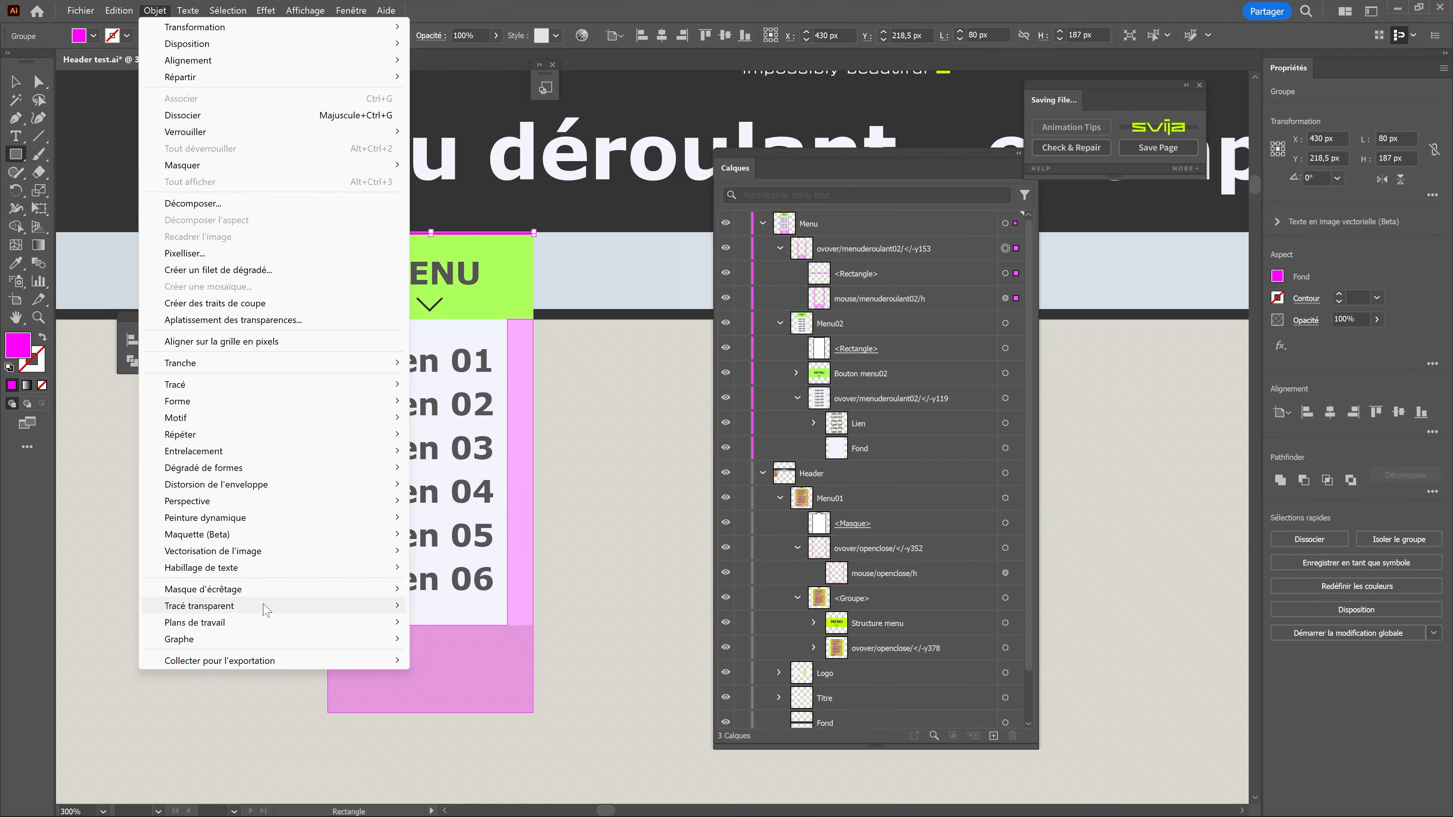
mouse_move(298, 606)
left_click(442, 610)
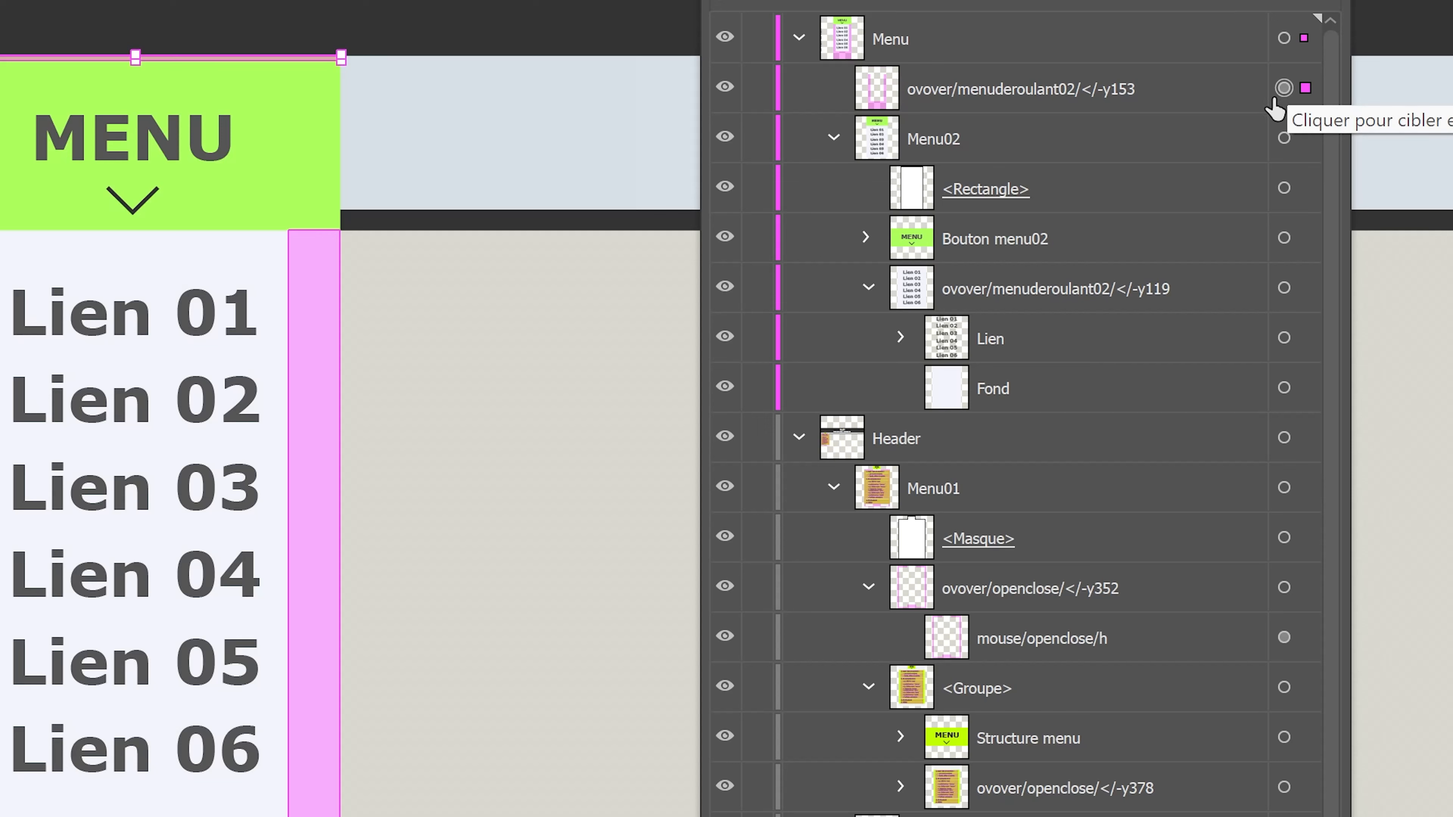
Group the compound path and name the new group ovover/menuderoulant02/</-y153.
key("ctrl+g")
left_click(830, 87)
left_click(1013, 150)
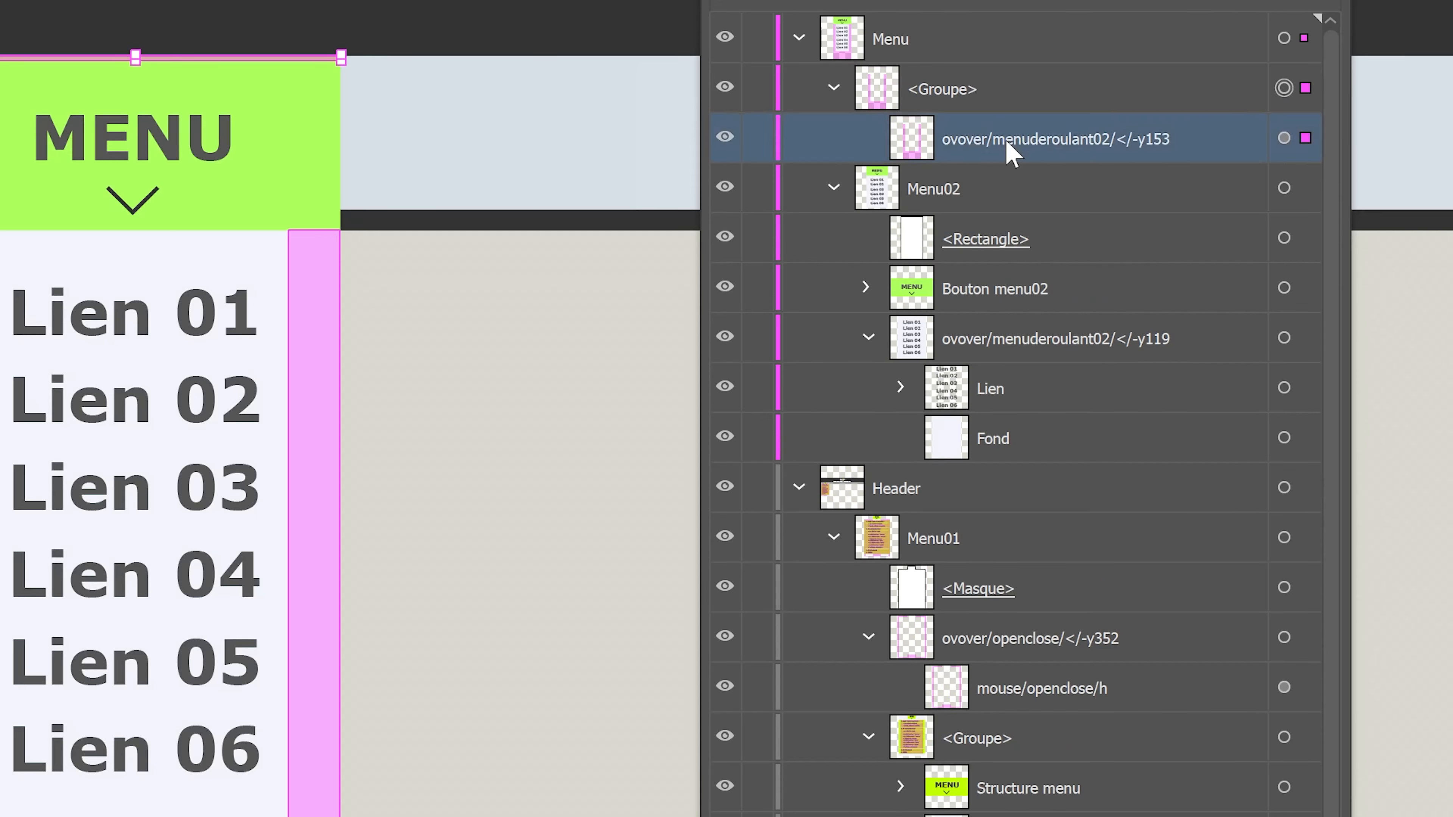
double_click(1013, 146)
key("ctrl+c")
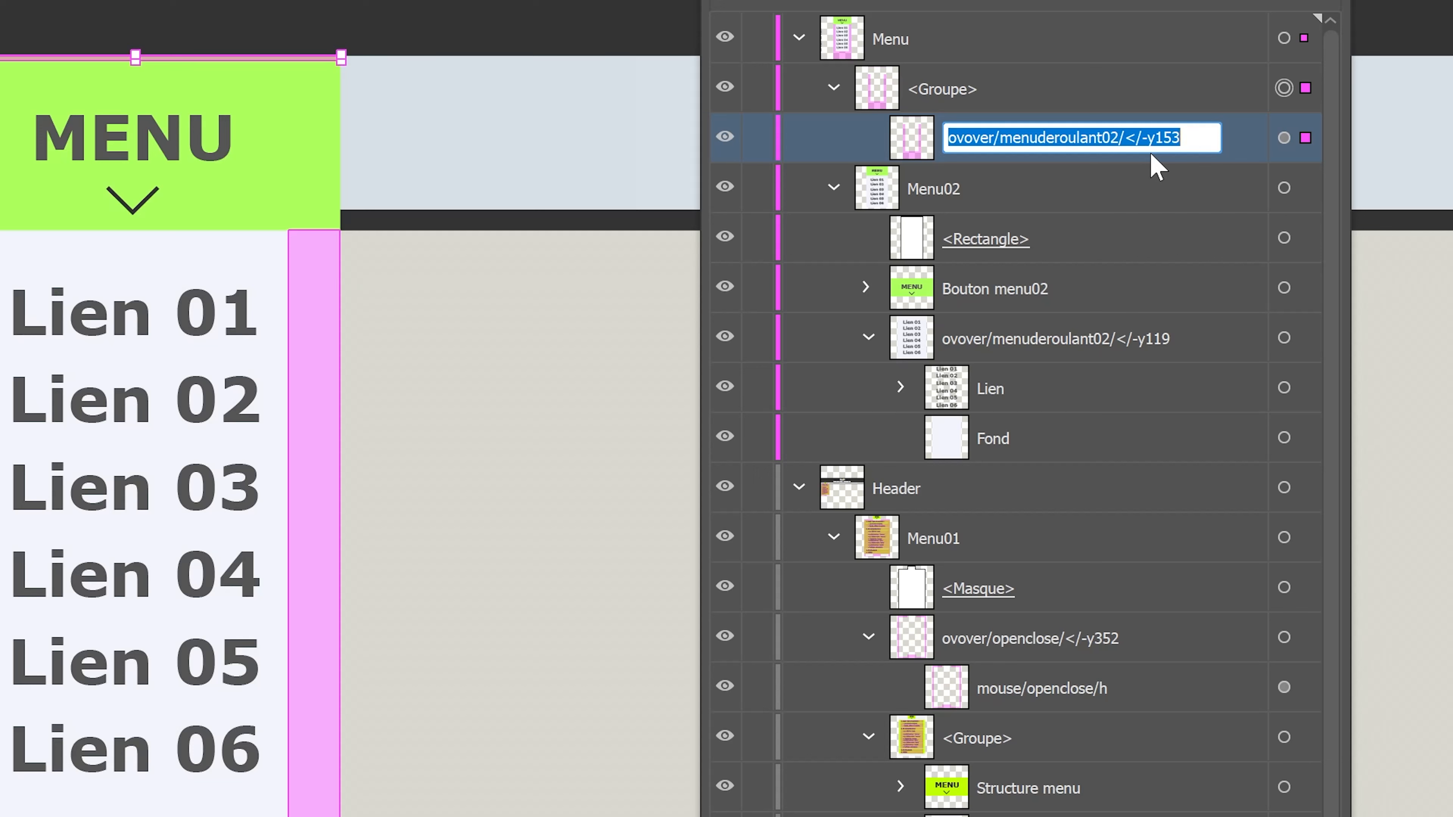
double_click(943, 89)
key("ctrl+v")
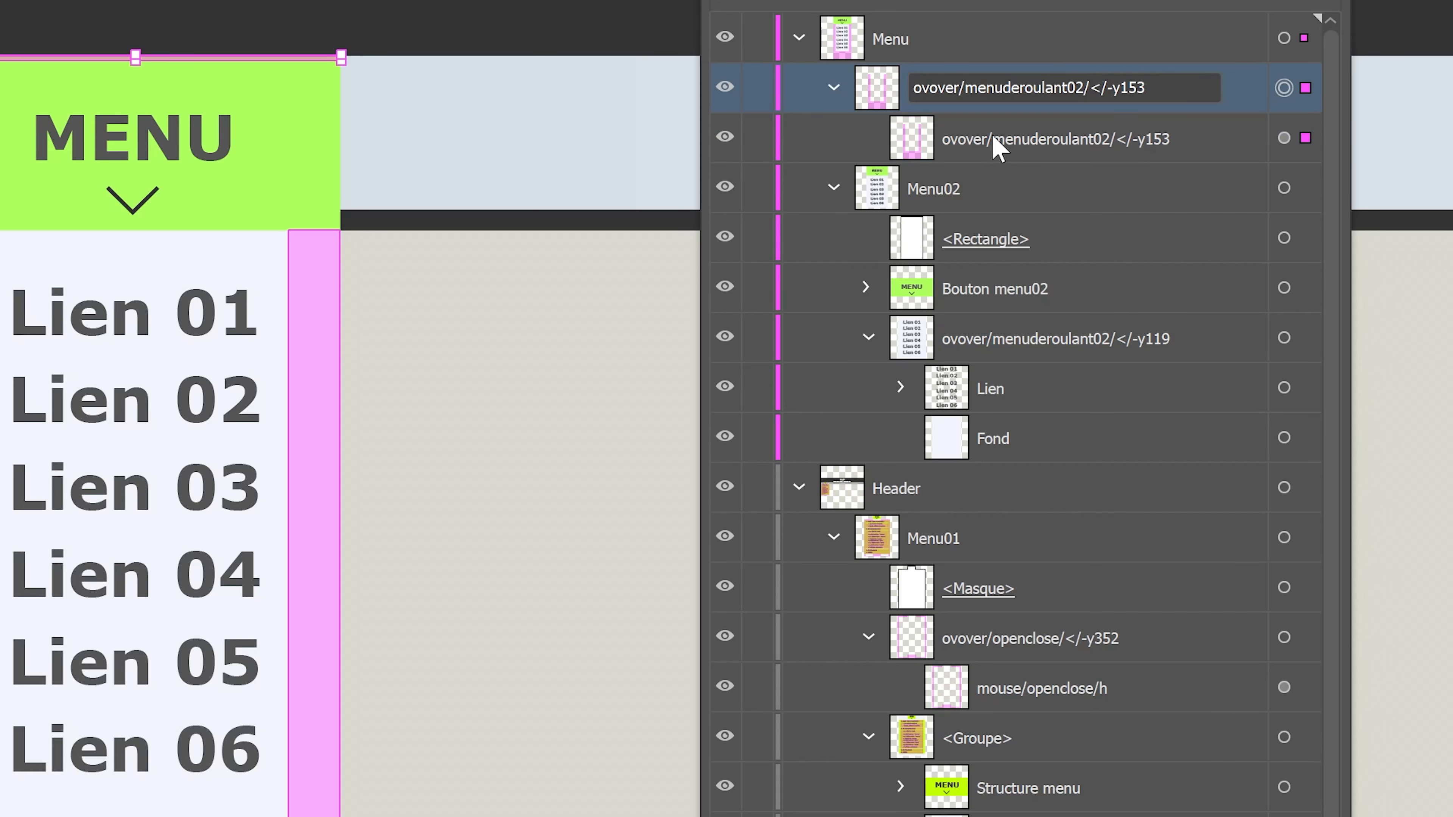
Rename the compound path inside the group as mouse/menuderoulant02/h.
double_click(994, 135)
left_click_drag(996, 134, 853, 138)
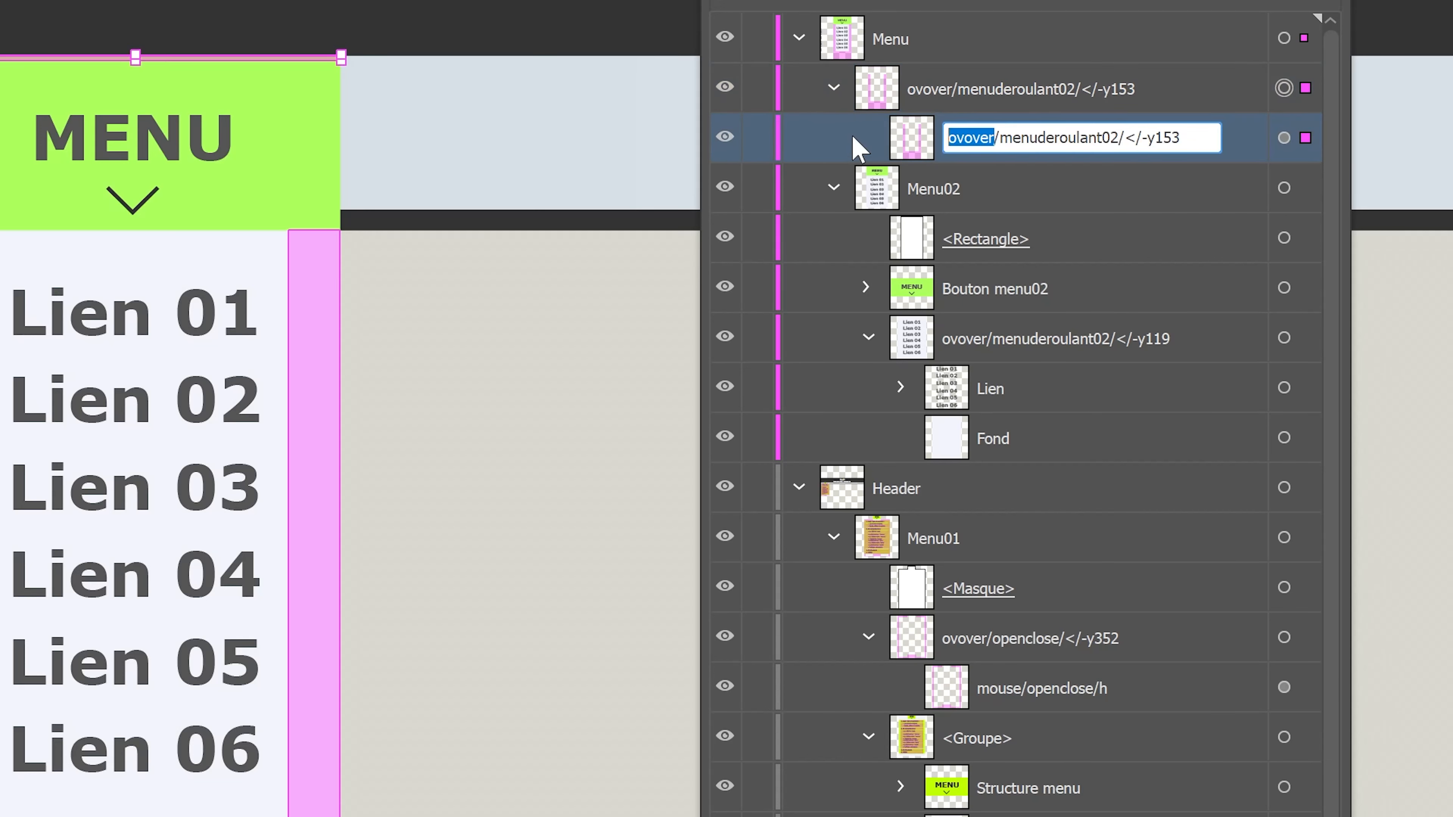
type("mouse")
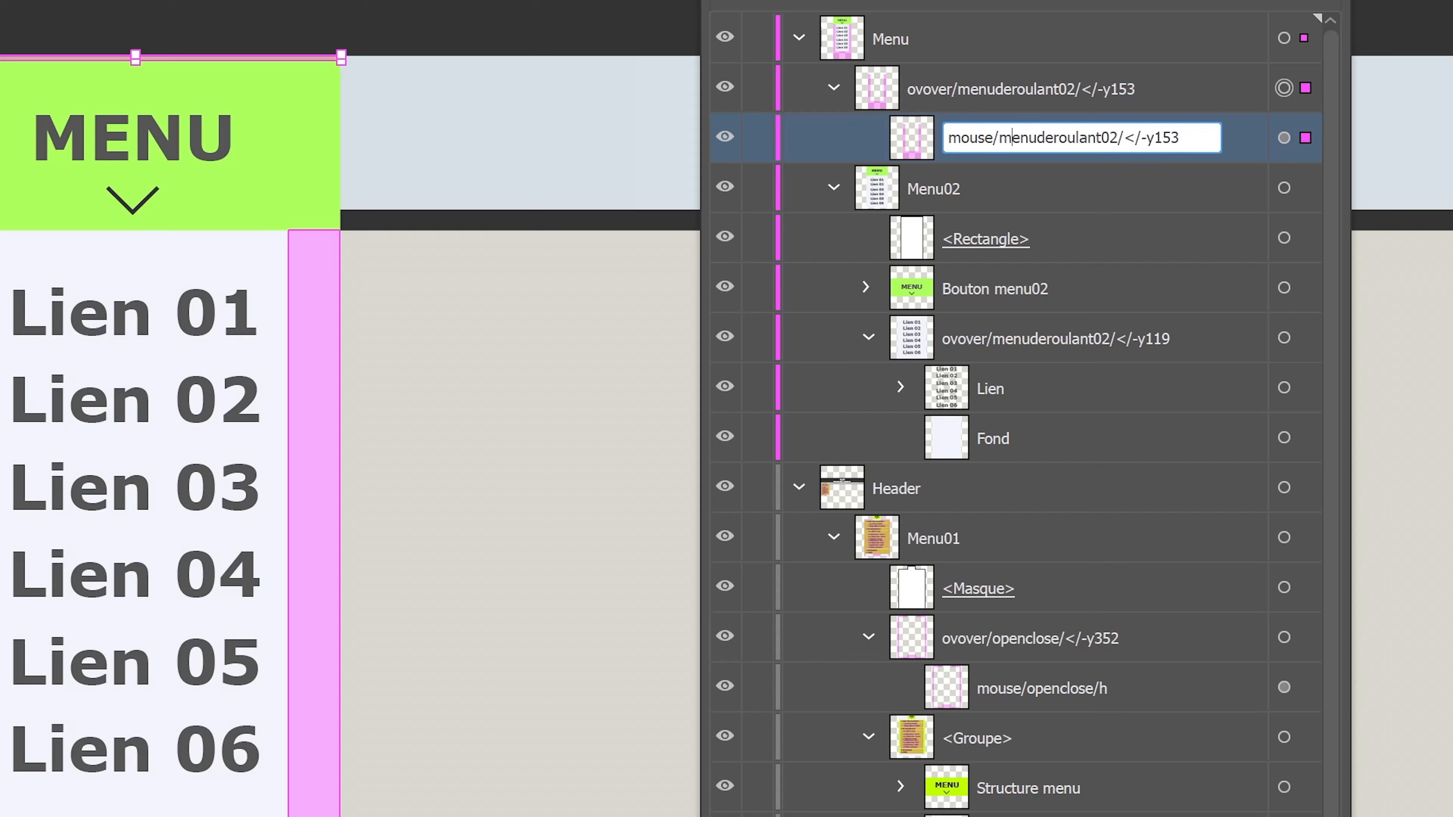
key("Right")
key("Right")
key("Right")
key("Right")
key("Right")
key("Delete")
key("Delete")
key("Delete")
key("Delete")
key("Delete")
type("h")
left_click(994, 87)
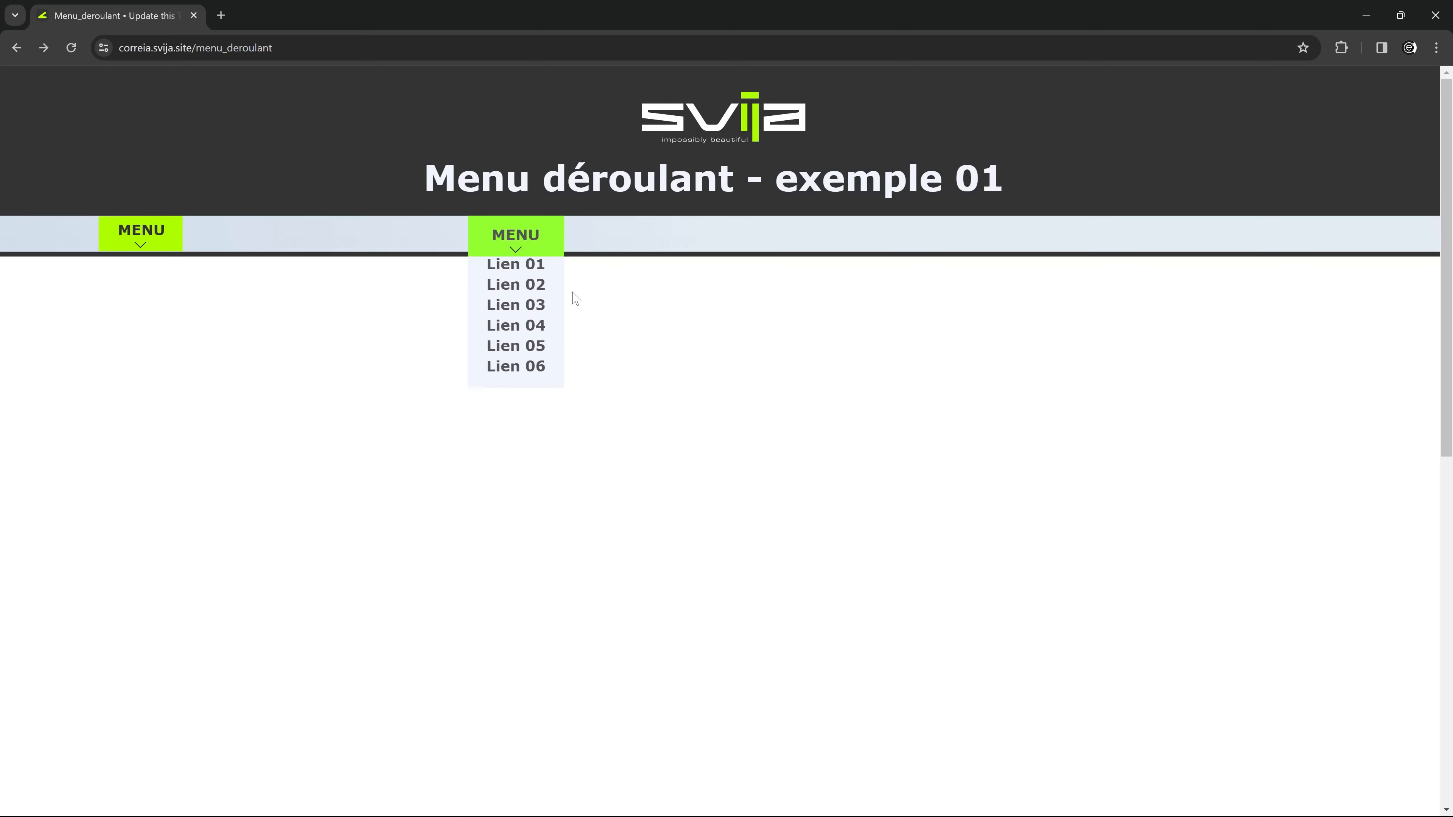
Extend the trigger strip on the MENU button's upper edge downward to a height of 4 px by moving its two lower anchor points.
mouse_move(524, 264)
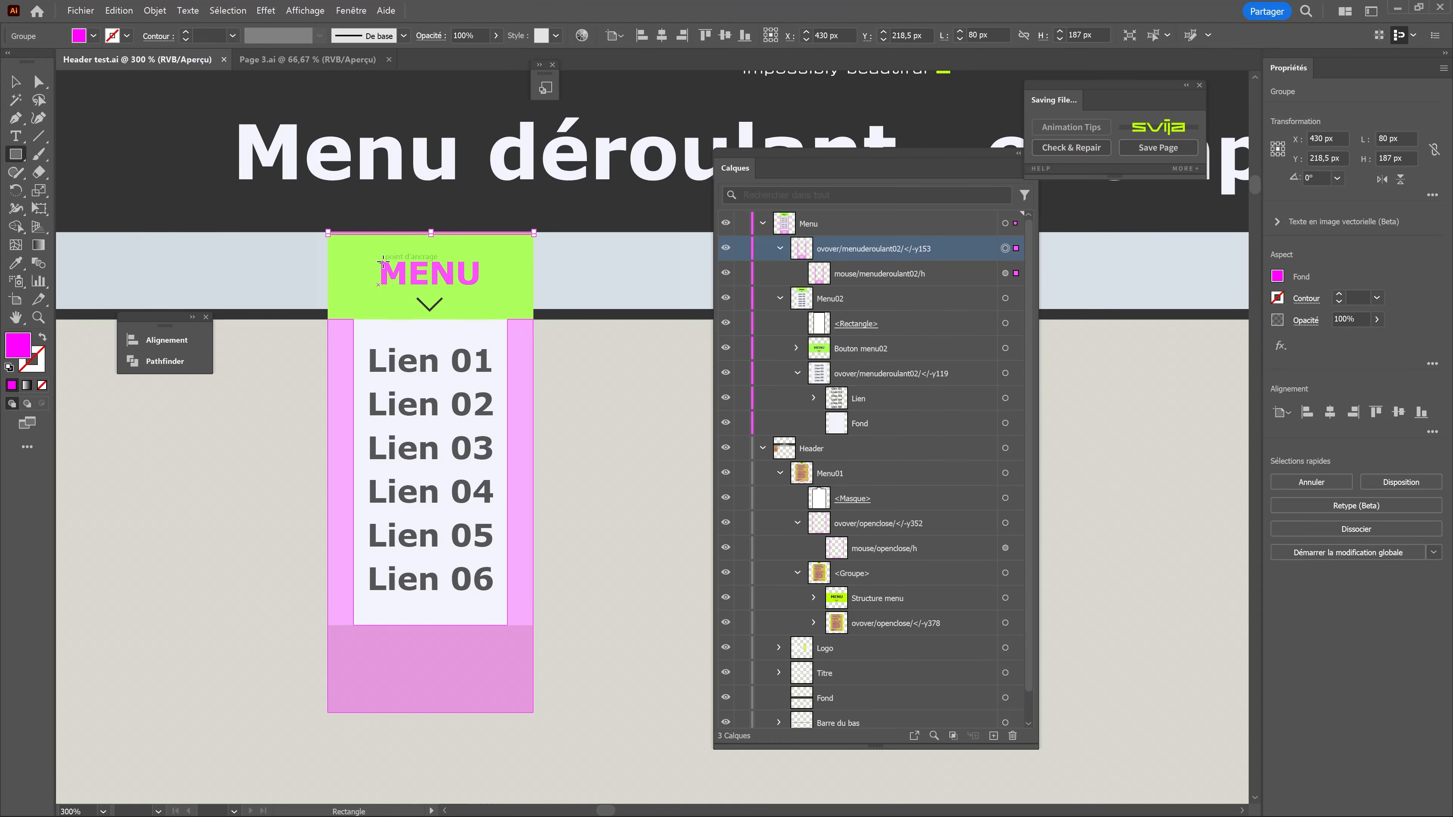
scroll(398, 242, "up", 2)
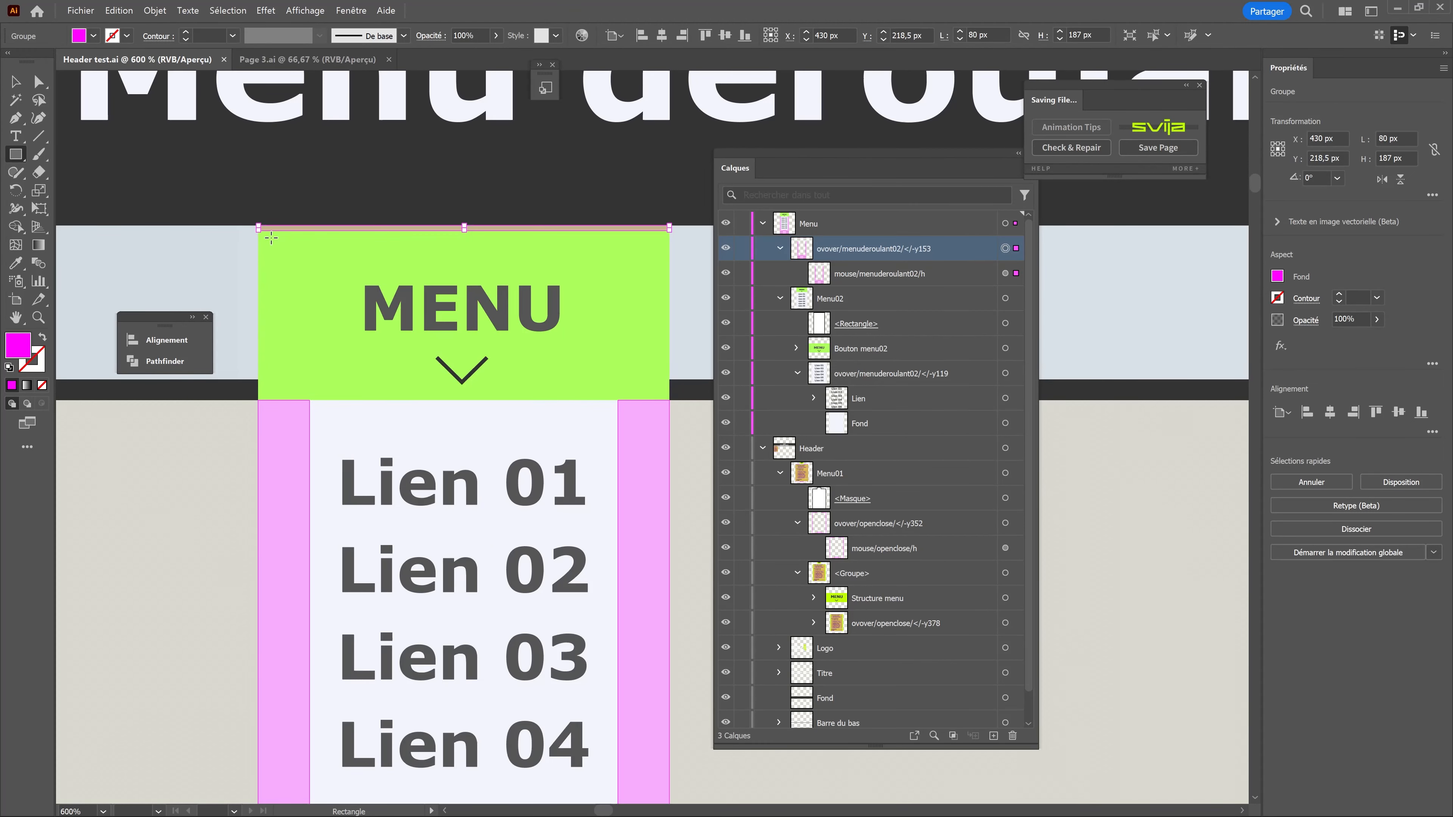
key("a")
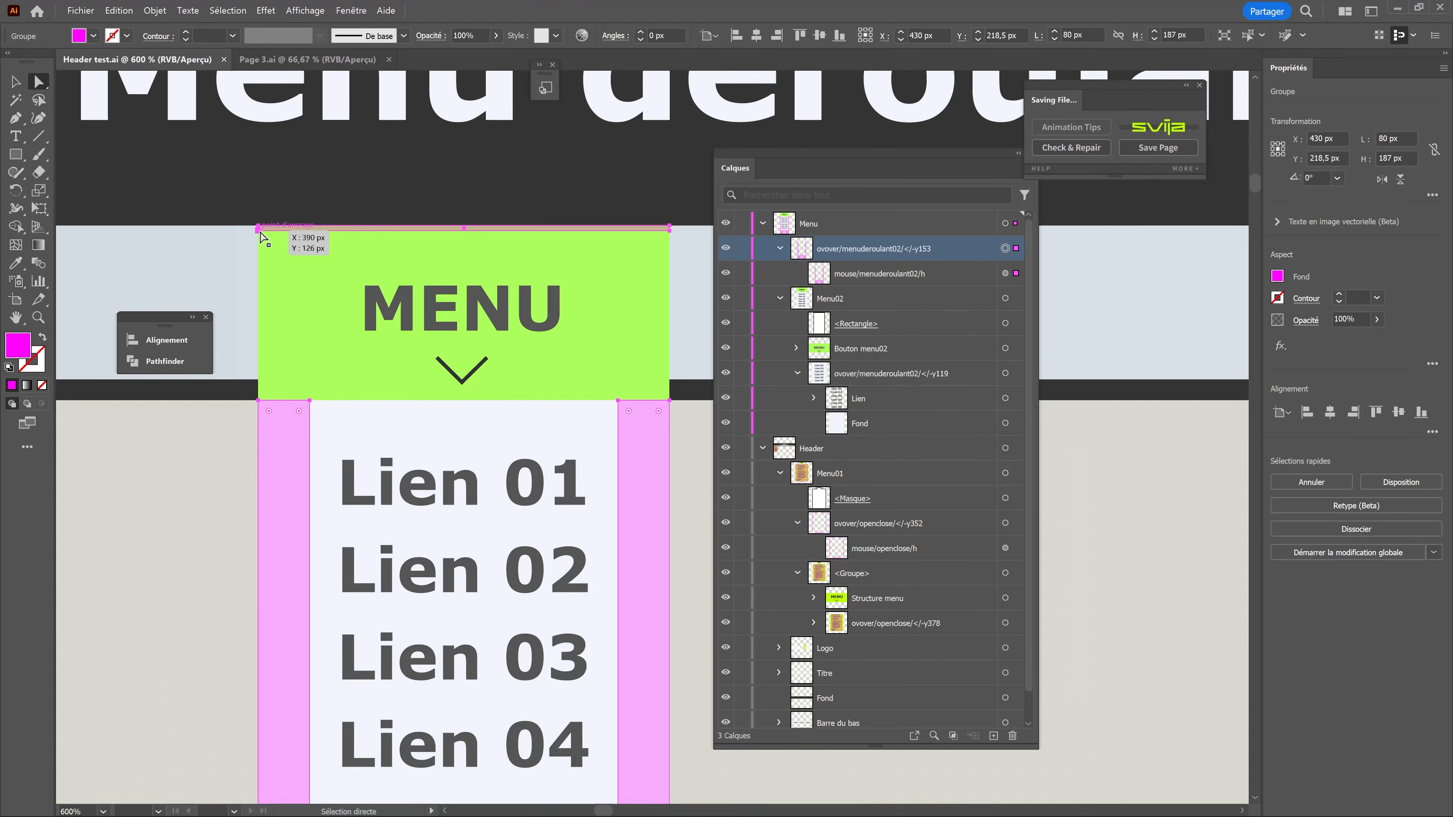
left_click(258, 231)
left_click(669, 231, "shift")
left_click_drag(669, 231, 666, 246)
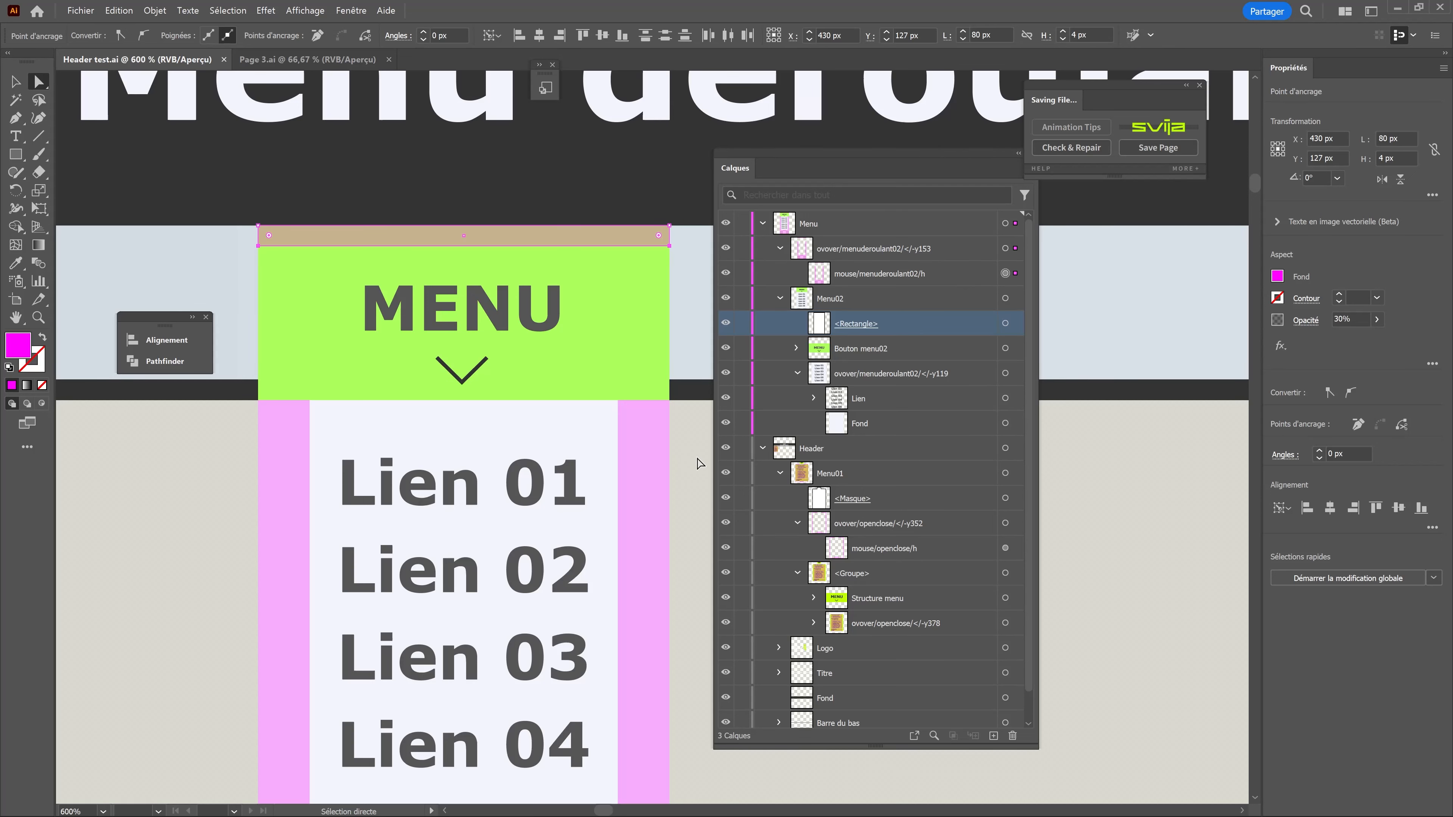
Try renaming the clipping rectangle inside Menu02 as masque, and undo the change.
double_click(858, 324)
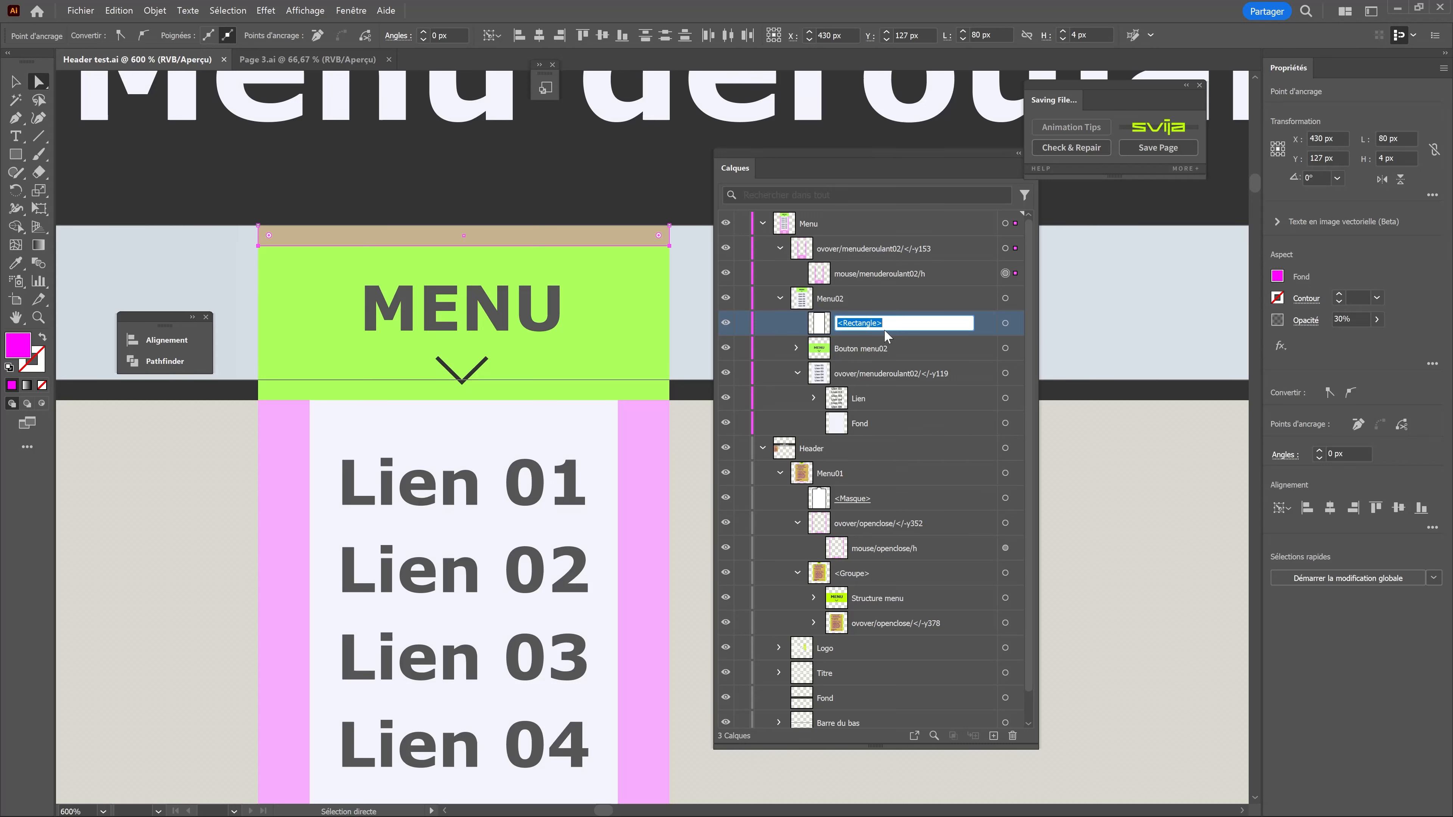
type("masque")
key("Return")
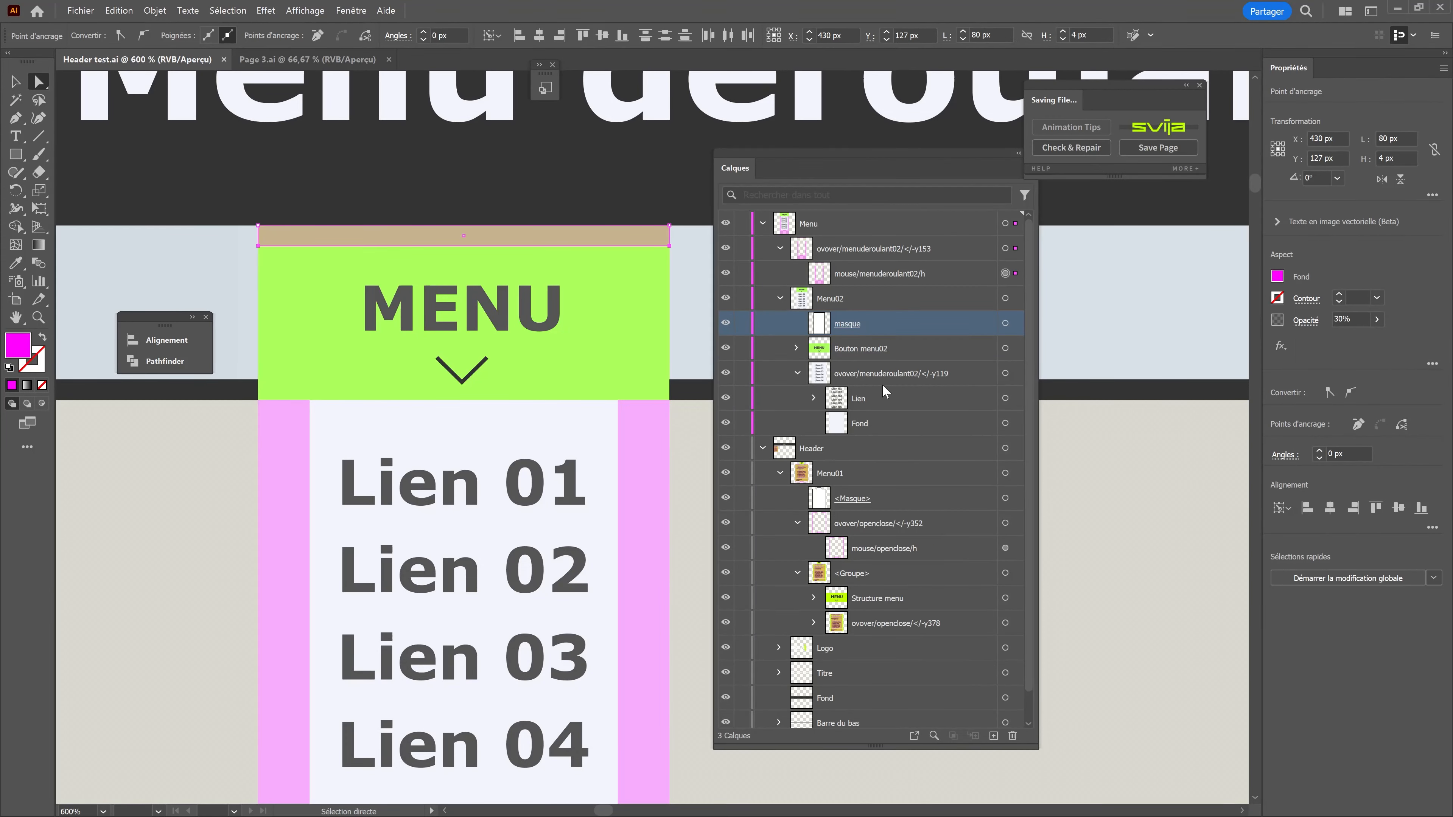
key("ctrl+z")
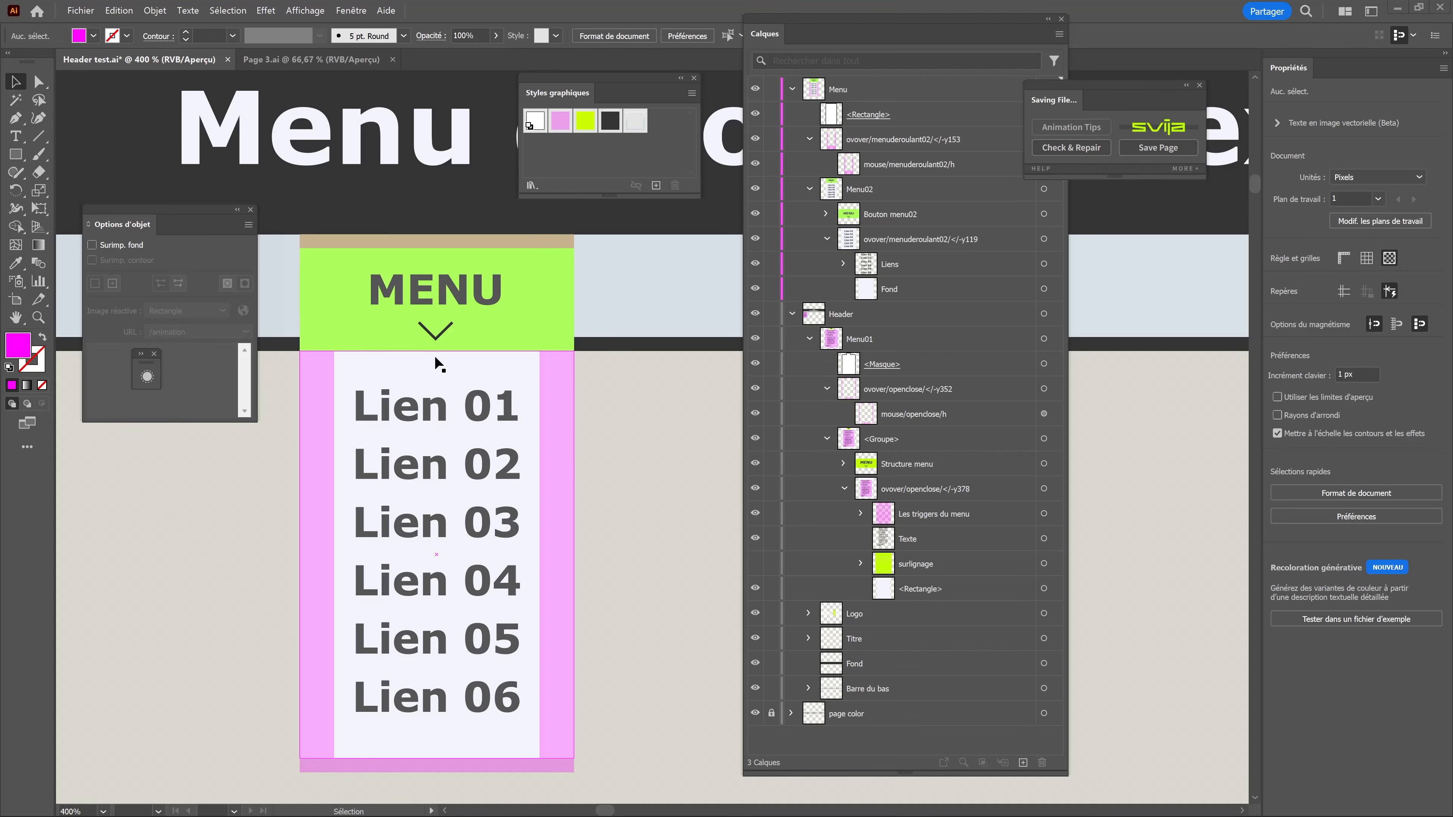
Draw a rectangle about 60 x 17 px over Lien 01 and apply the pink 30% opacity graphic style to it.
key("m")
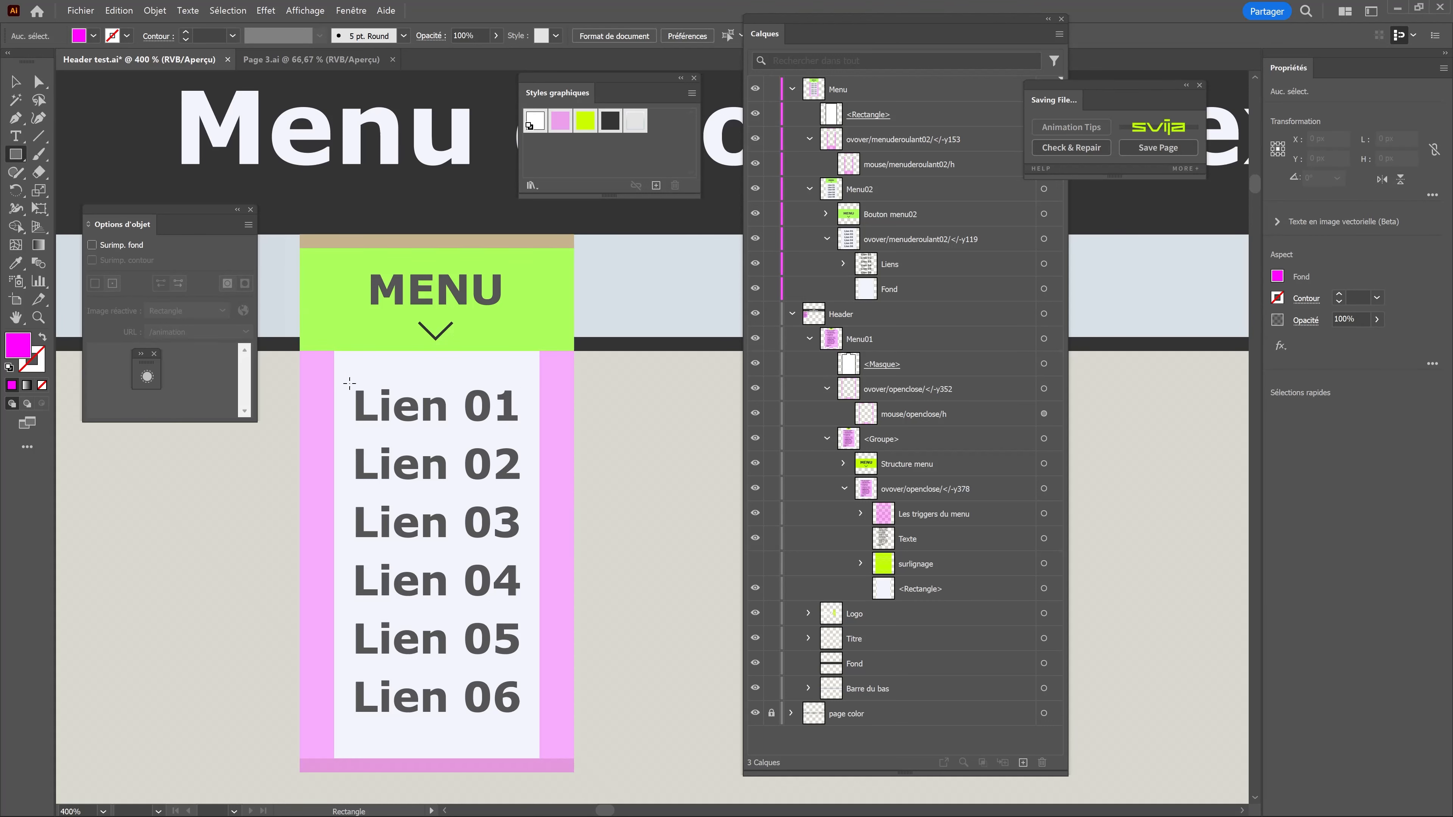
left_click_drag(336, 375, 540, 433)
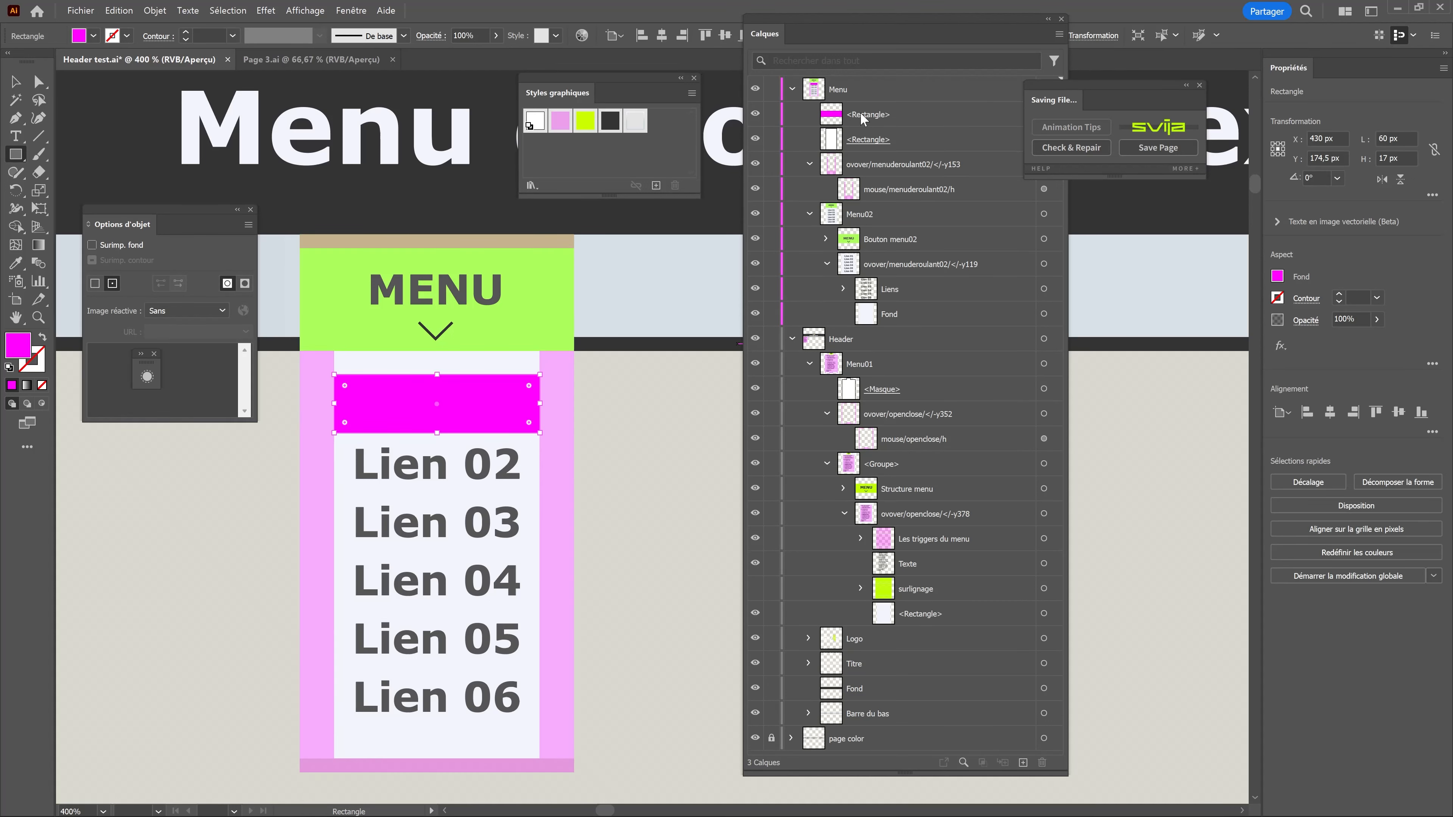
left_click(914, 118)
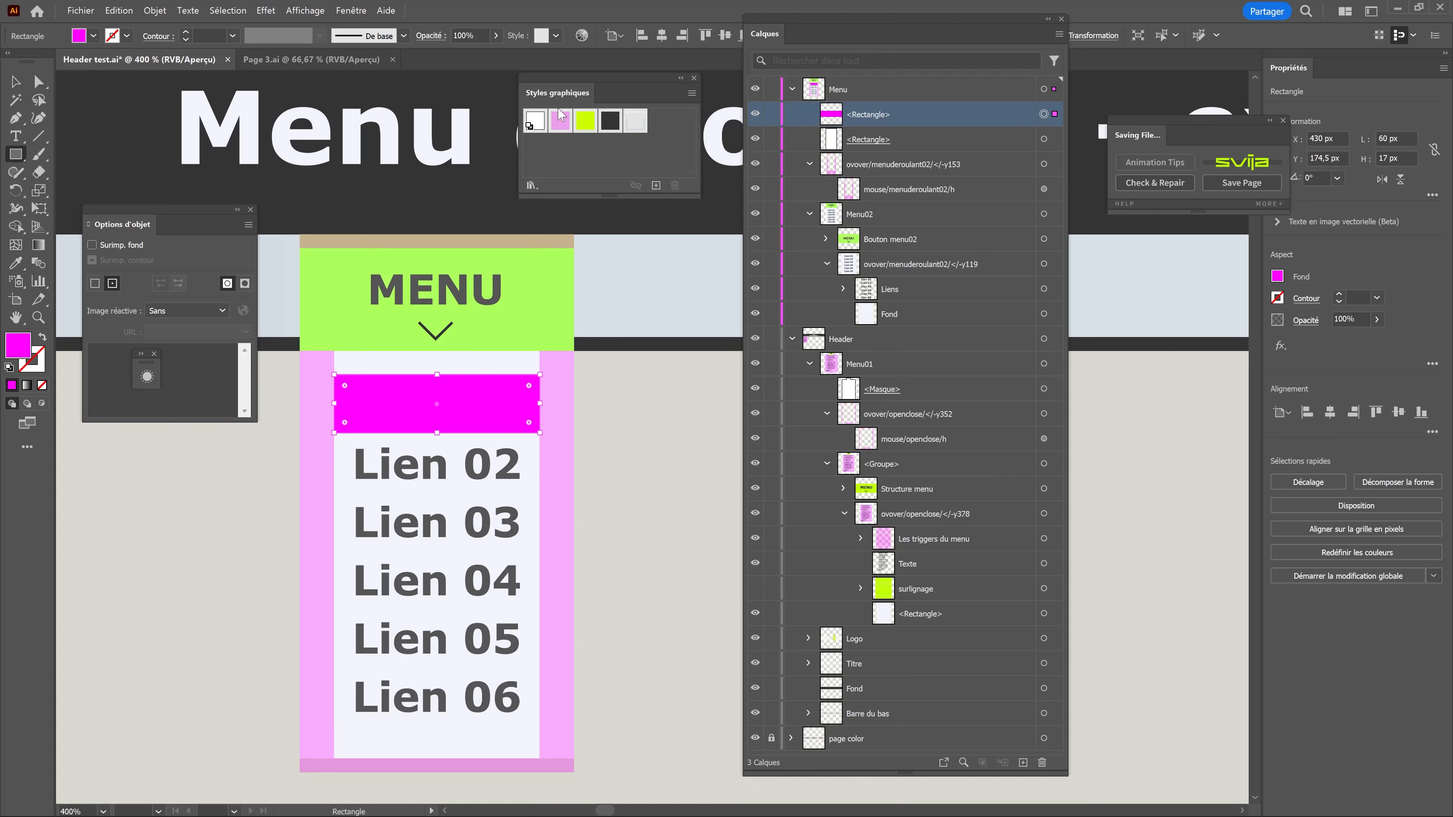
left_click(559, 127)
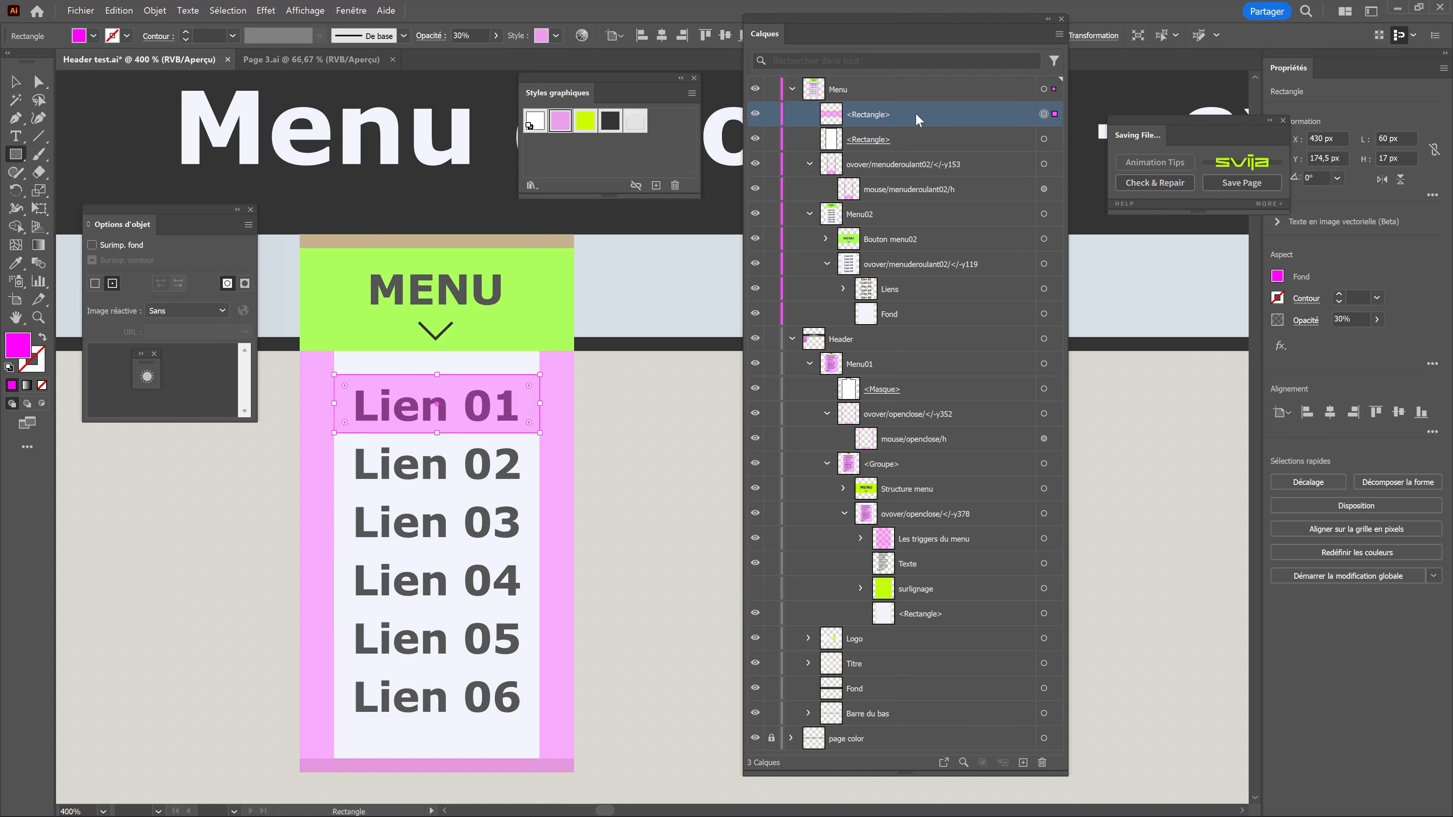
Move the Lien 01 trigger rectangle into the ovover/menuderoulant02/</-y119 group, directly above Liens.
left_click(843, 289)
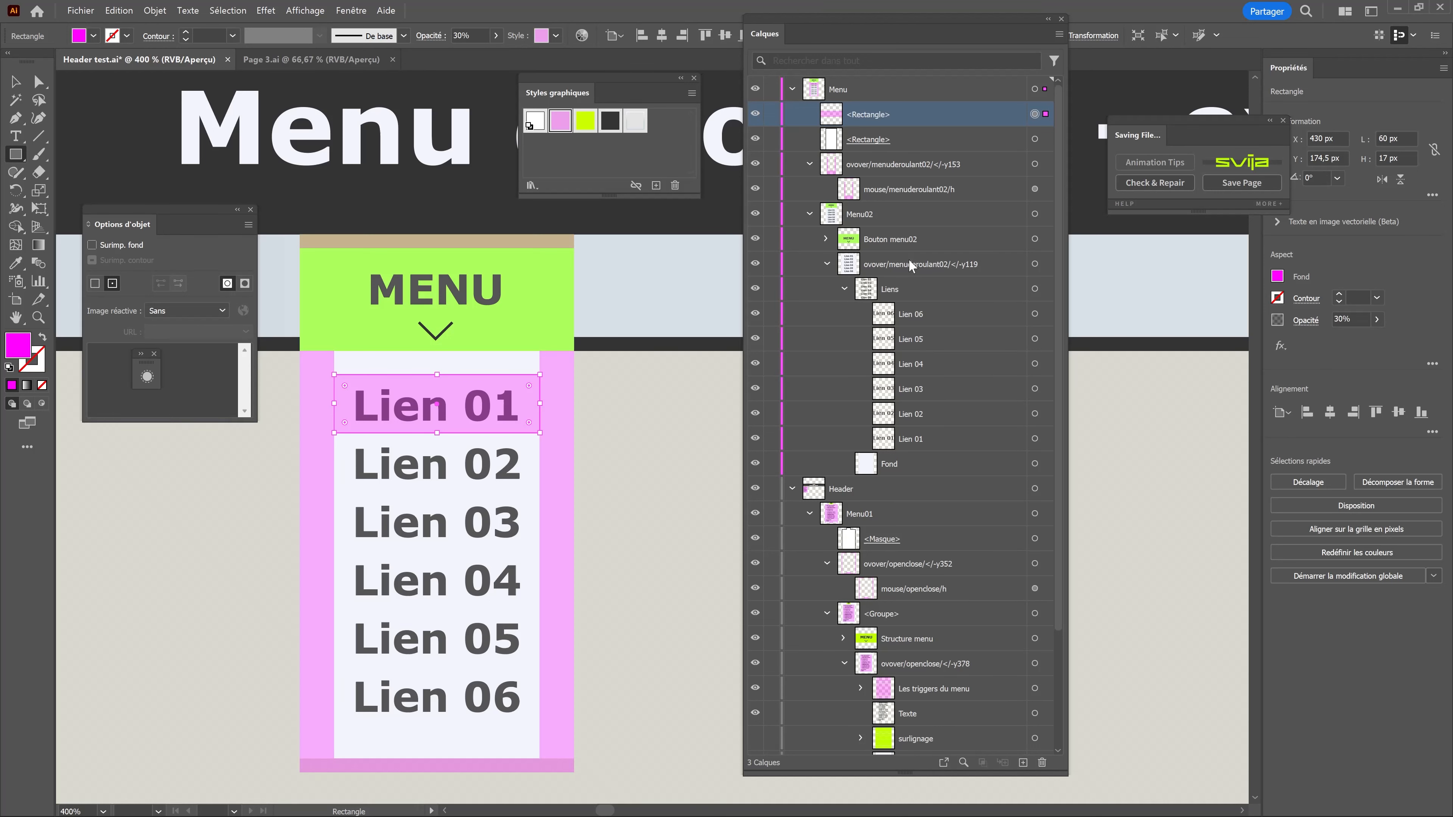
left_click_drag(909, 259, 890, 299)
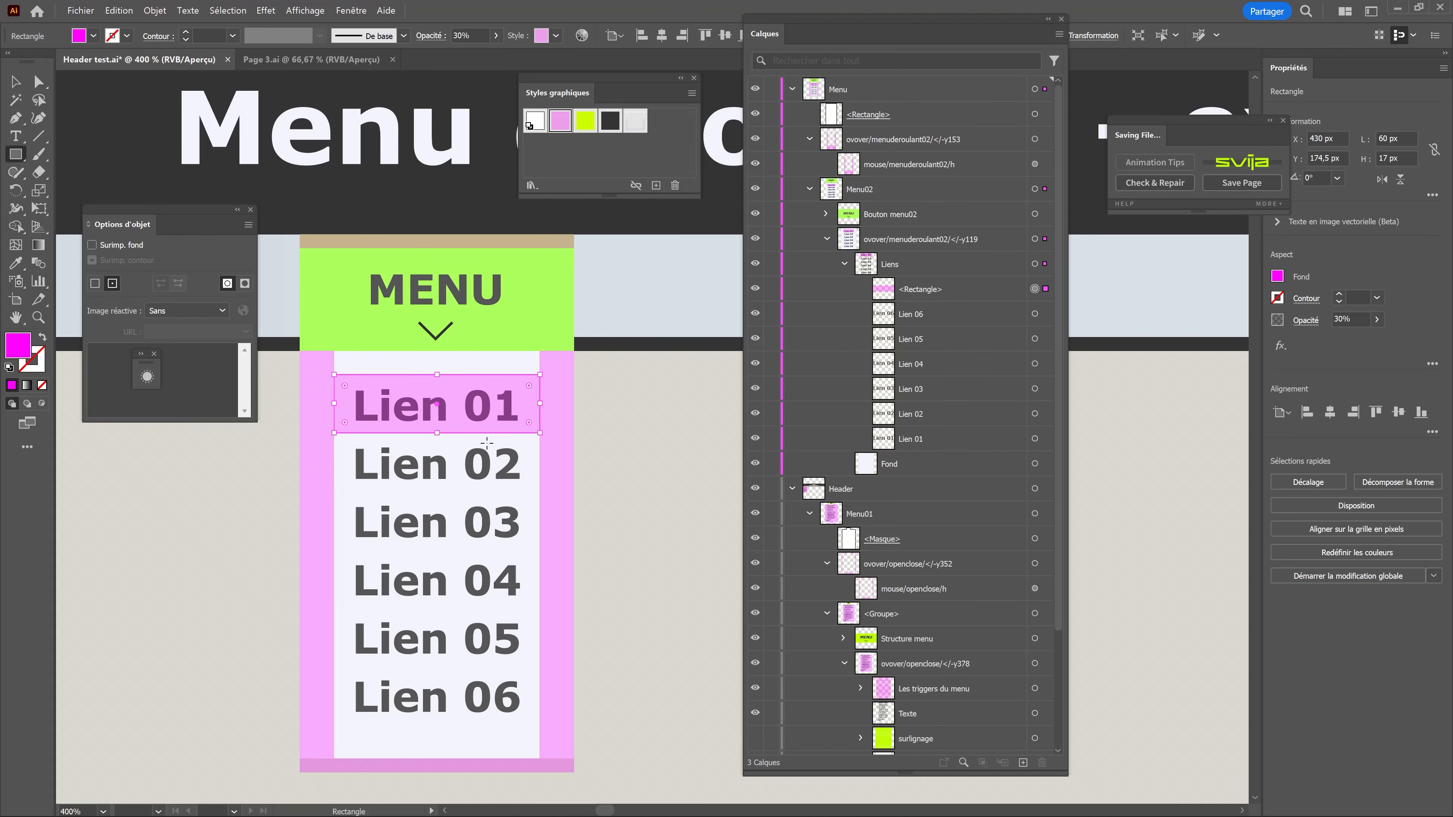
left_click_drag(962, 299, 914, 252)
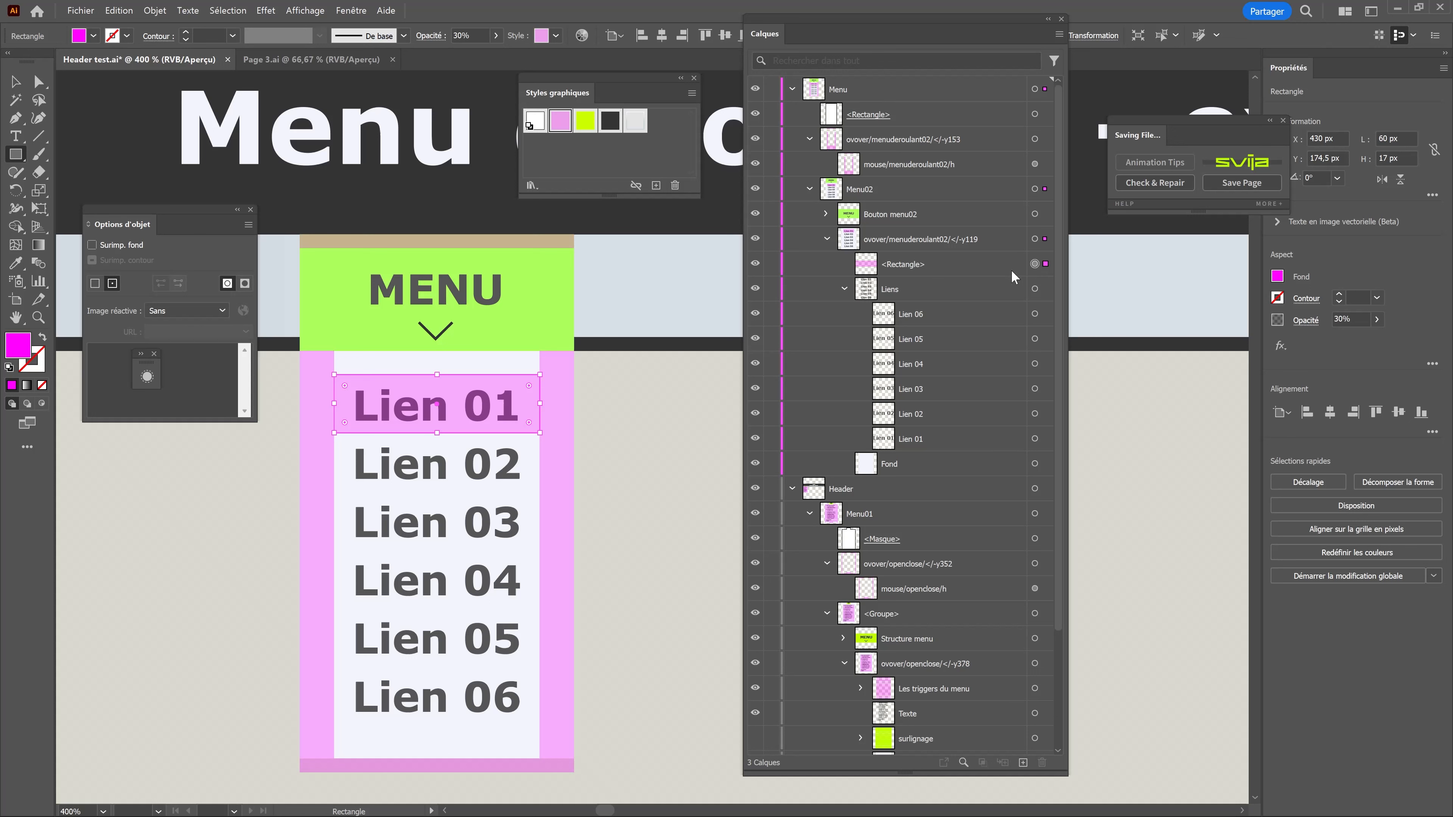
Group the Lien 01 trigger rectangle and name the new group Déclencheurs.
key("ctrl+g")
double_click(902, 263)
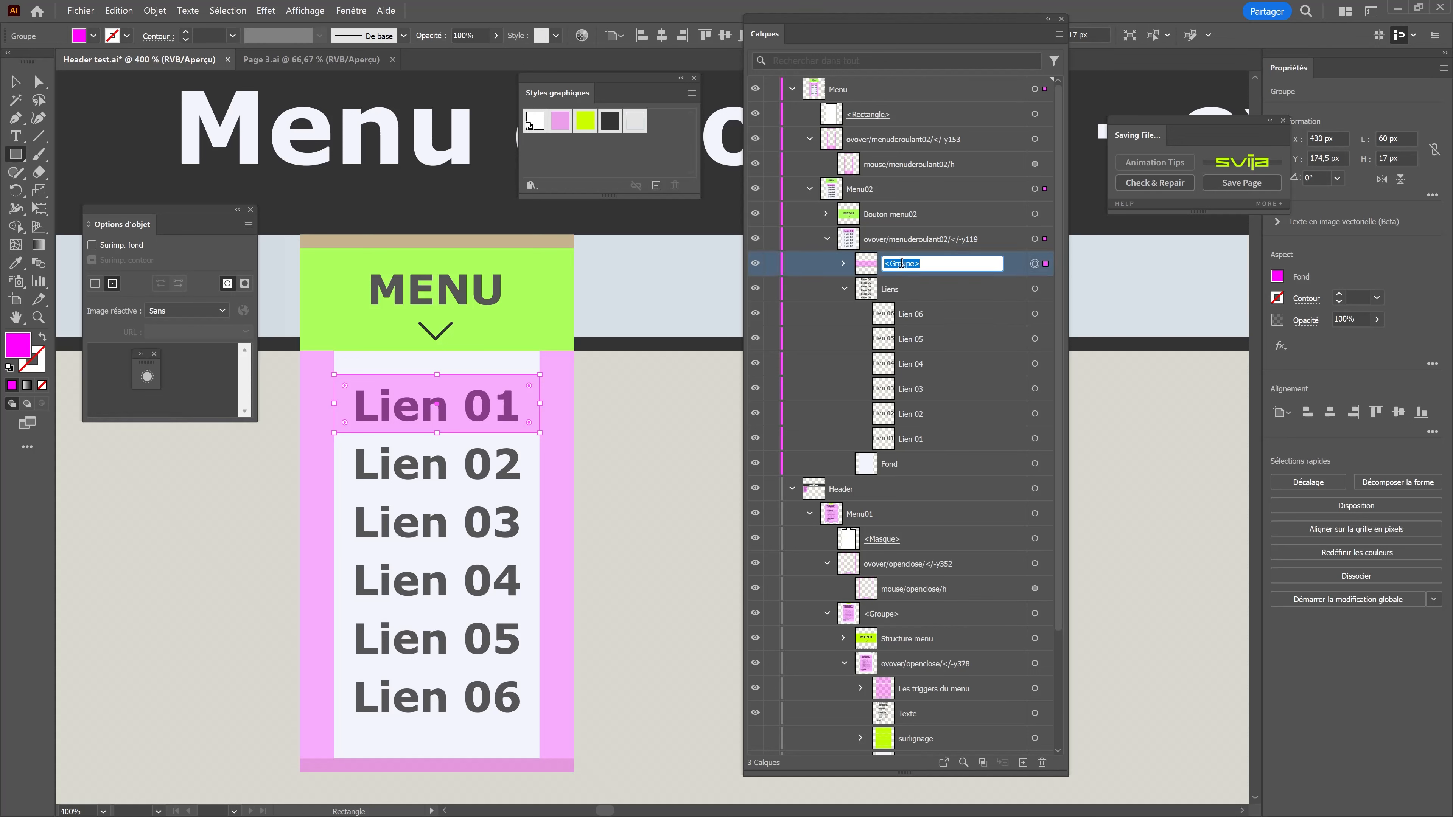
type("Déclencheurs")
key("Return")
left_click(956, 289)
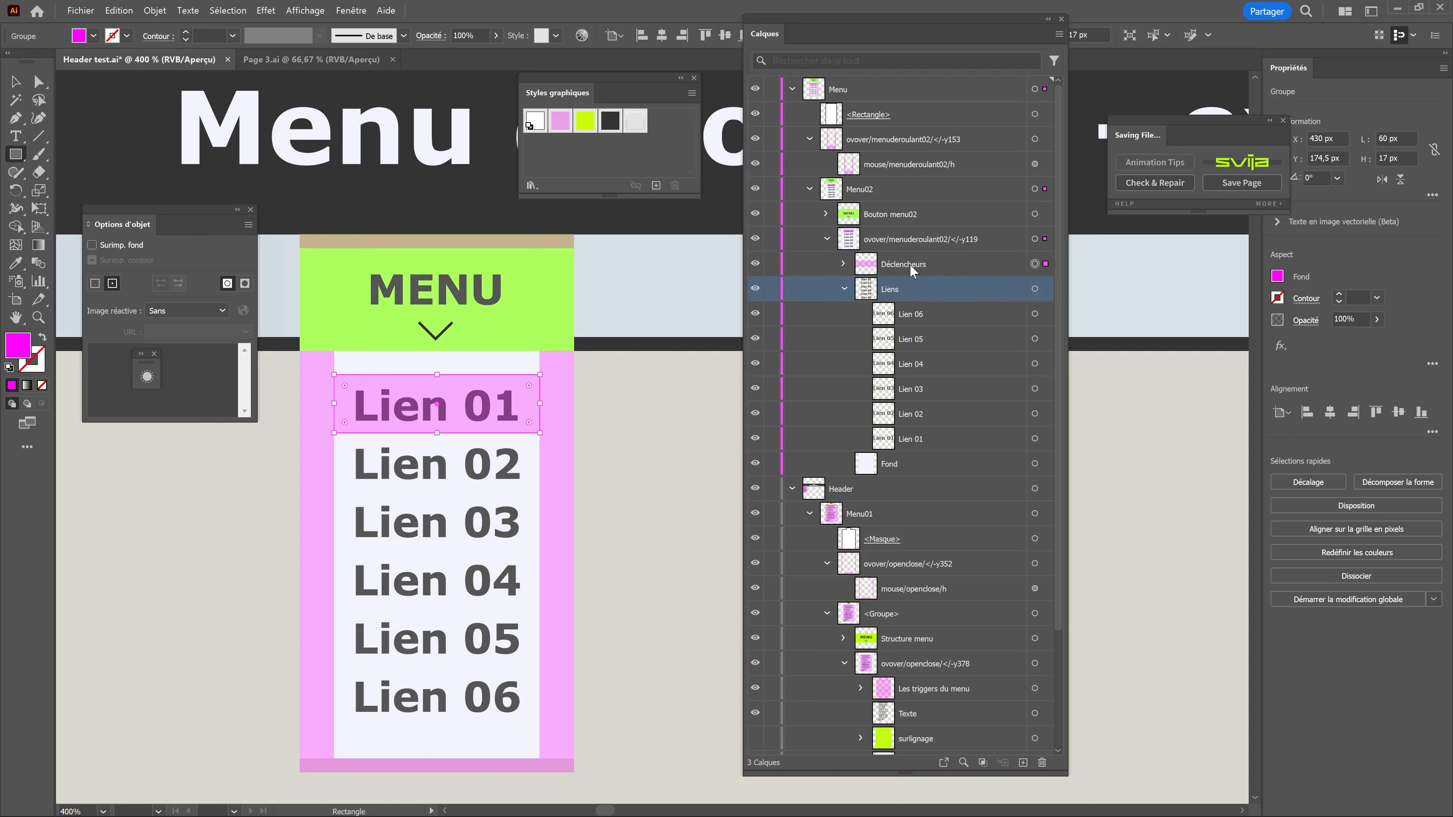
Rename the rectangle inside the Déclencheurs group as mouse/lien01.
left_click(844, 264)
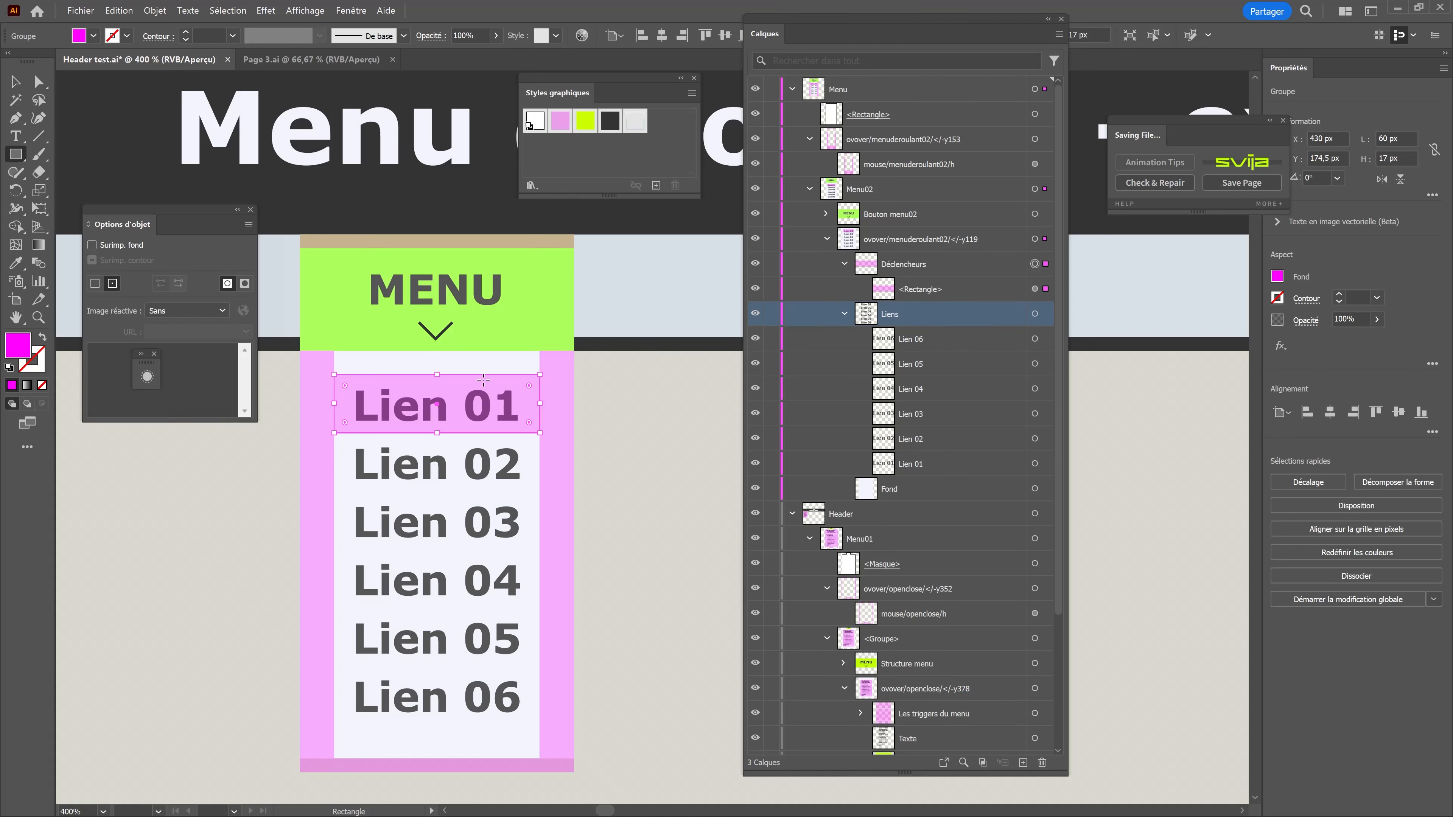
double_click(917, 288)
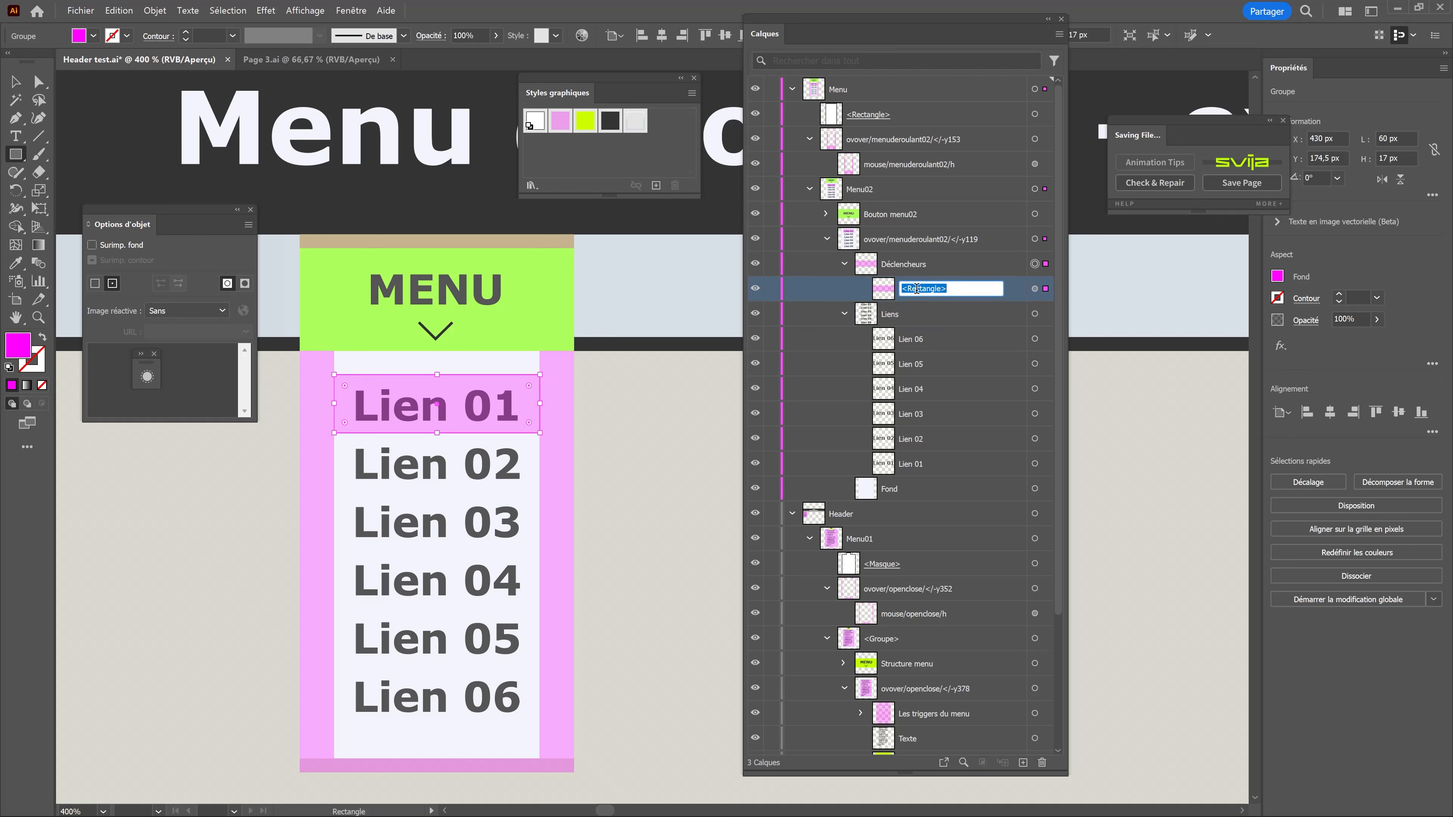
type("mouse/lien01")
key("Return")
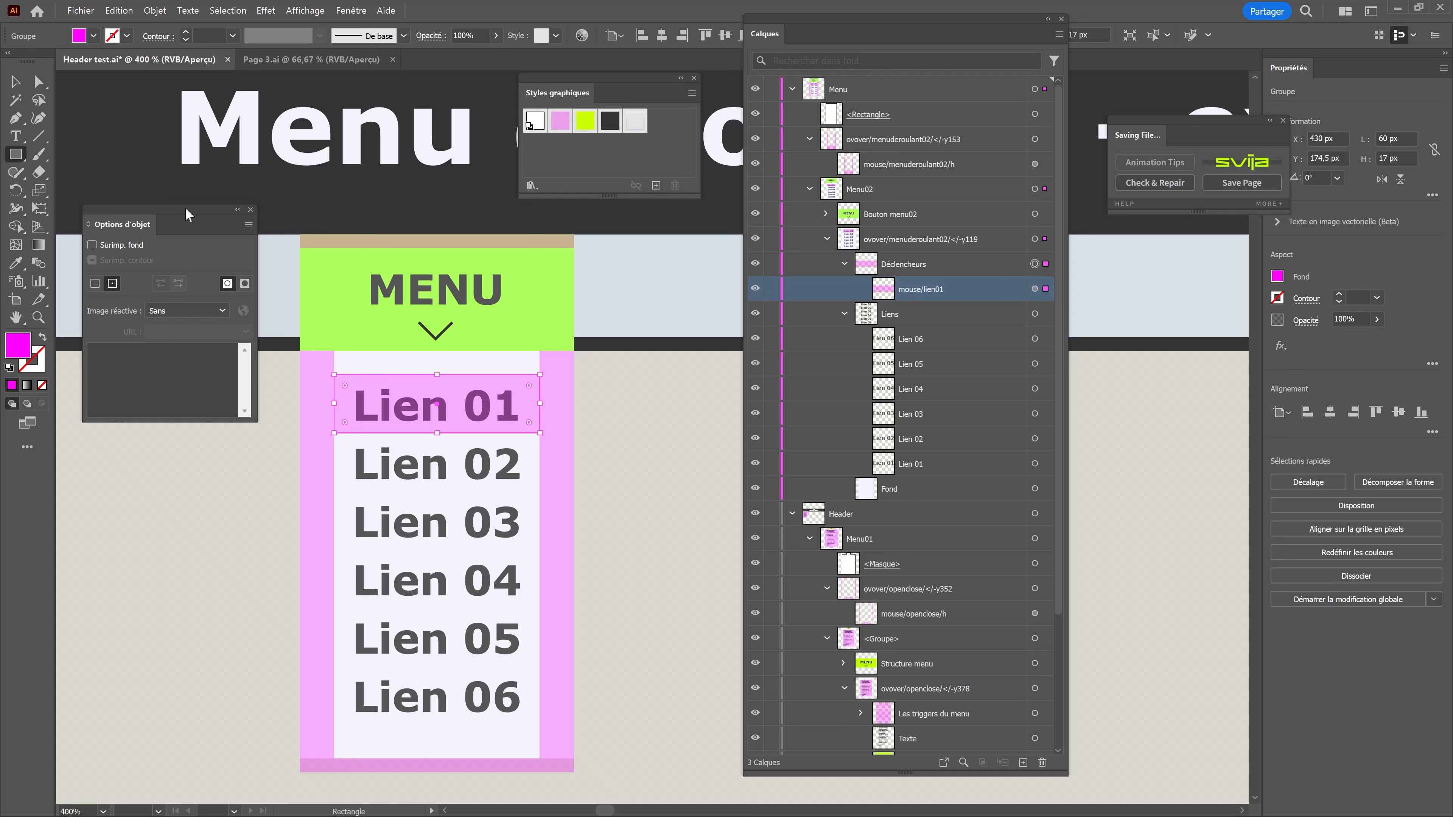
Make the mouse/lien01 rectangle a Rectangle image map linking to the URL /animations.
left_click_drag(188, 214, 202, 208)
left_click(351, 11)
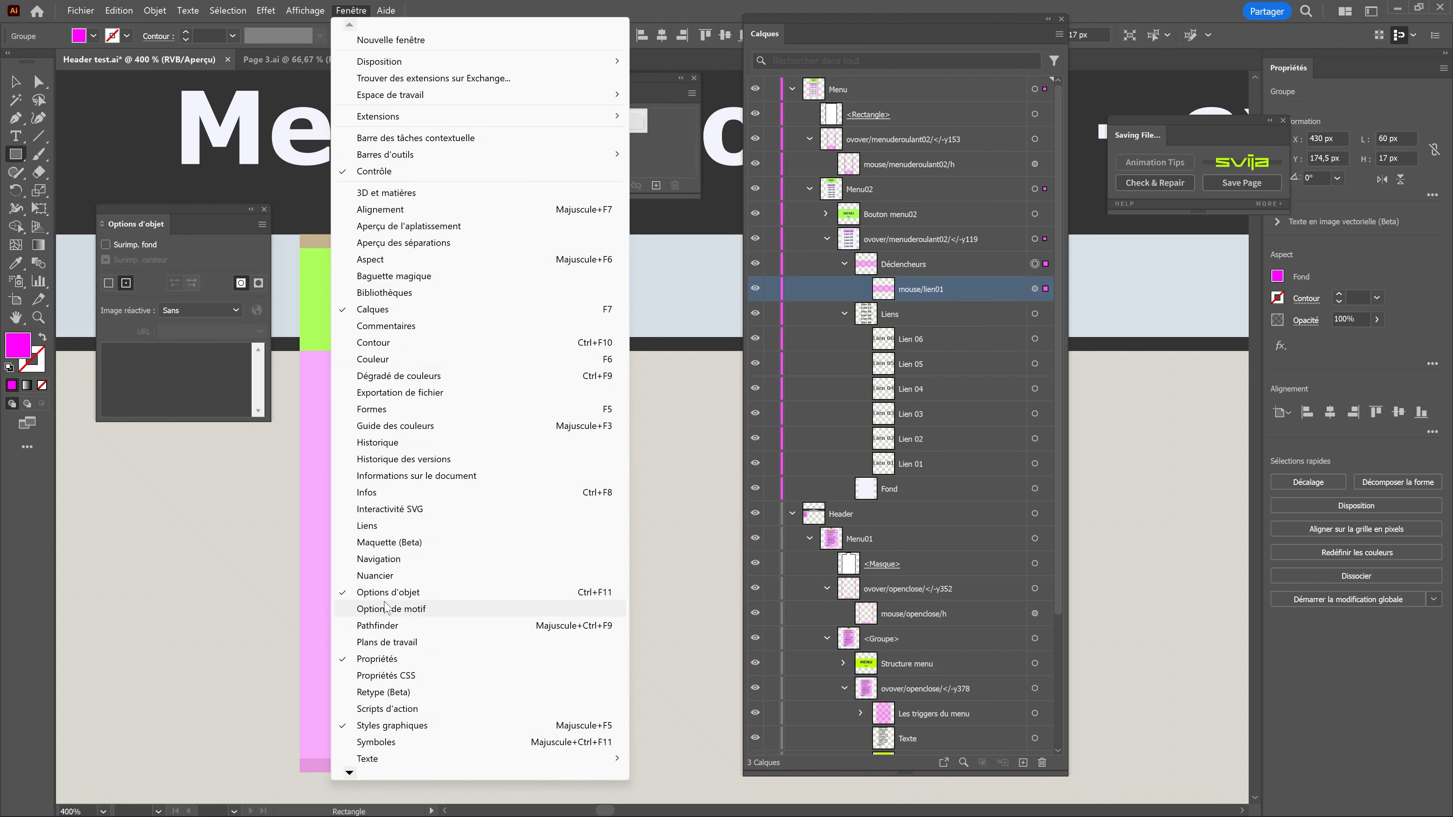
left_click(204, 262)
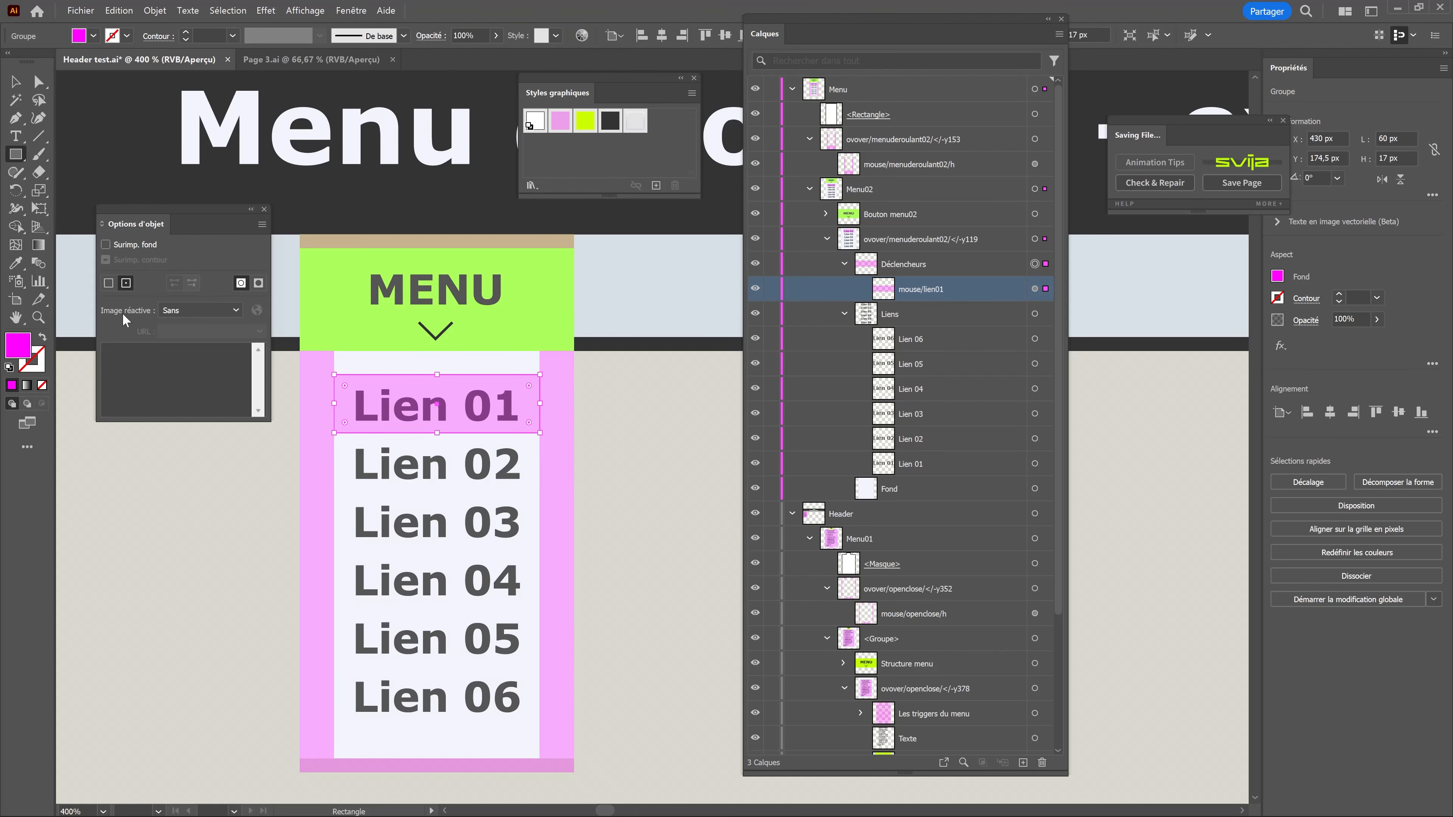
left_click(235, 309)
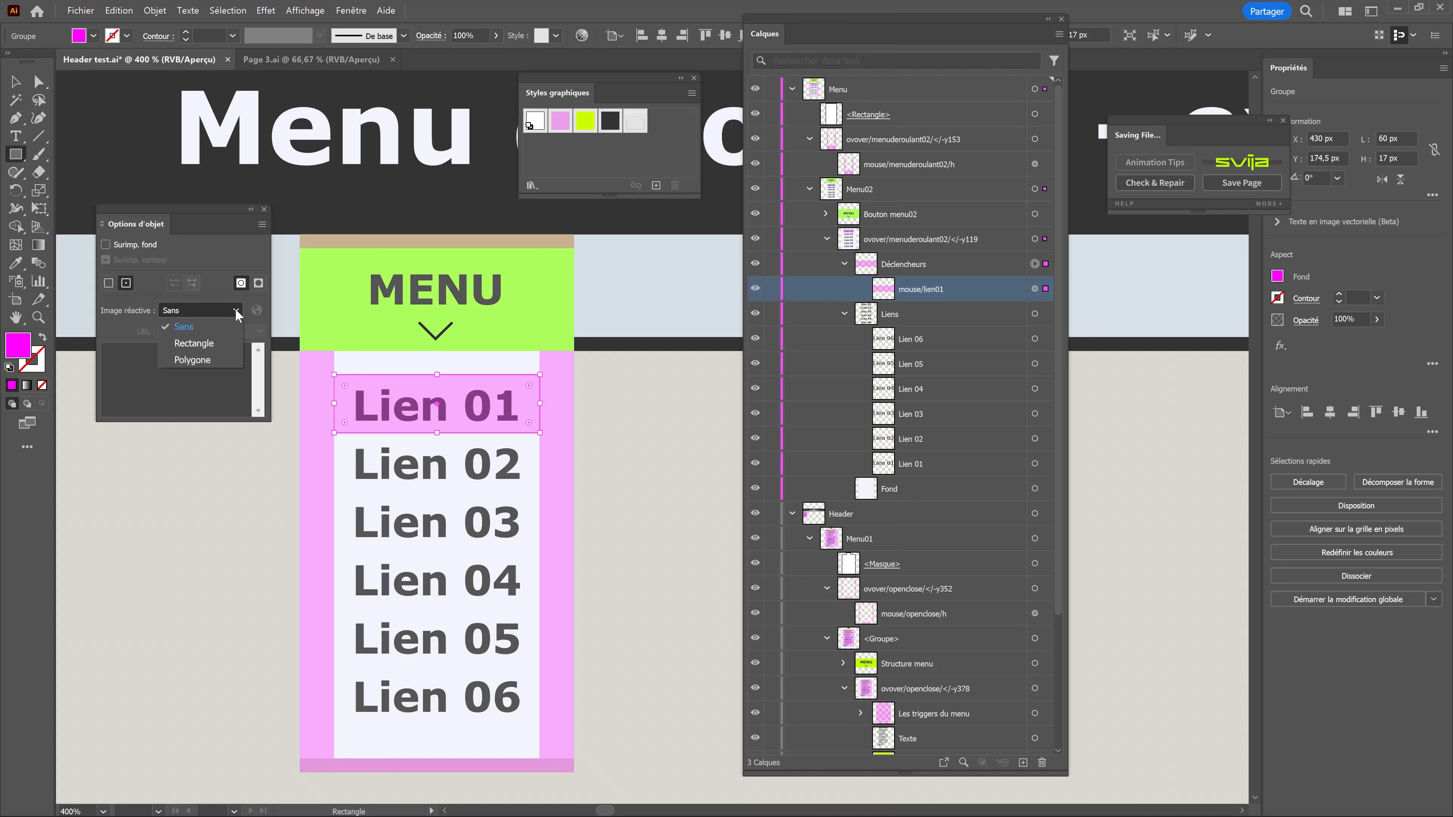
left_click(211, 346)
left_click(197, 332)
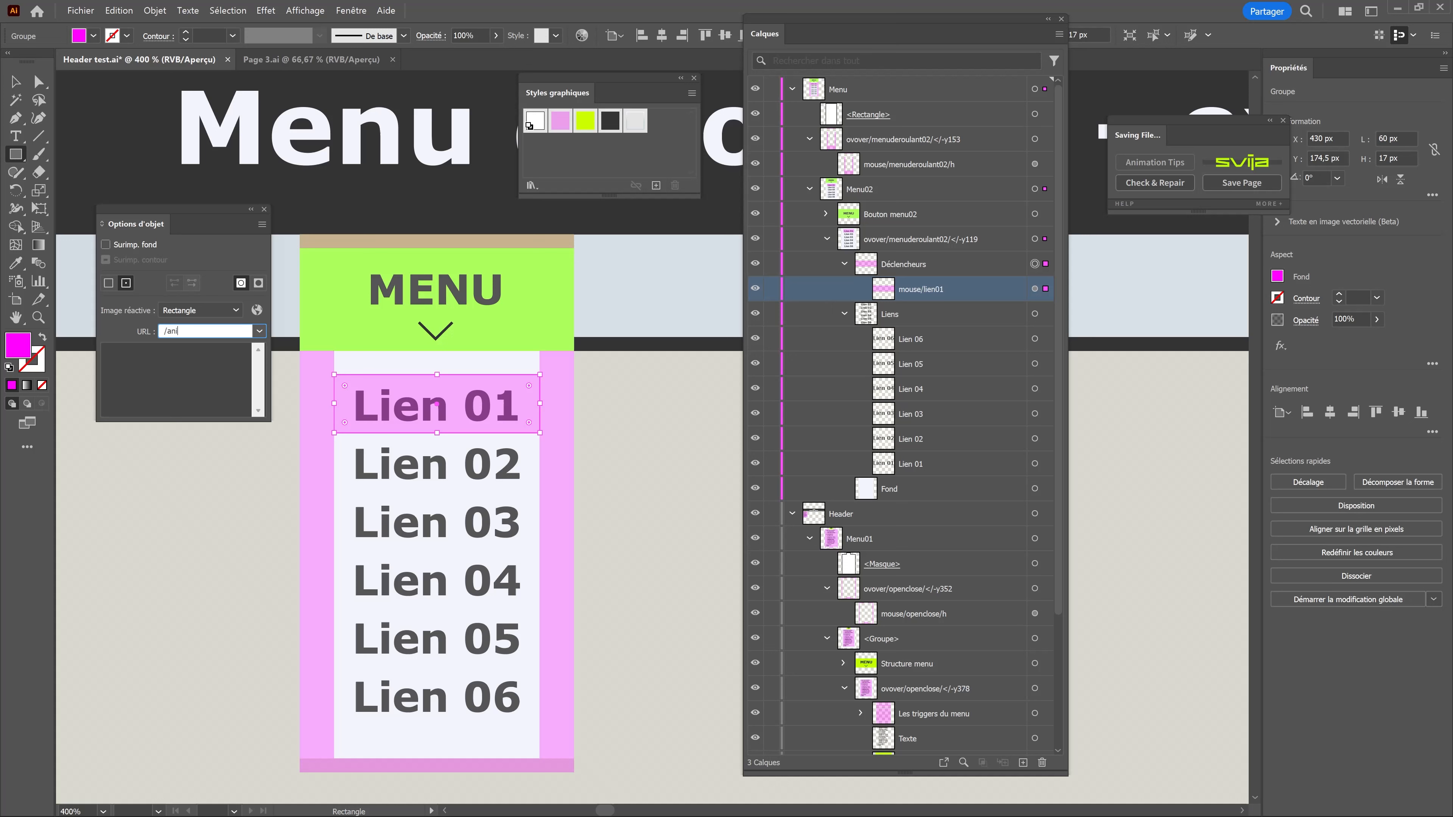
type("/animations")
left_click(181, 377)
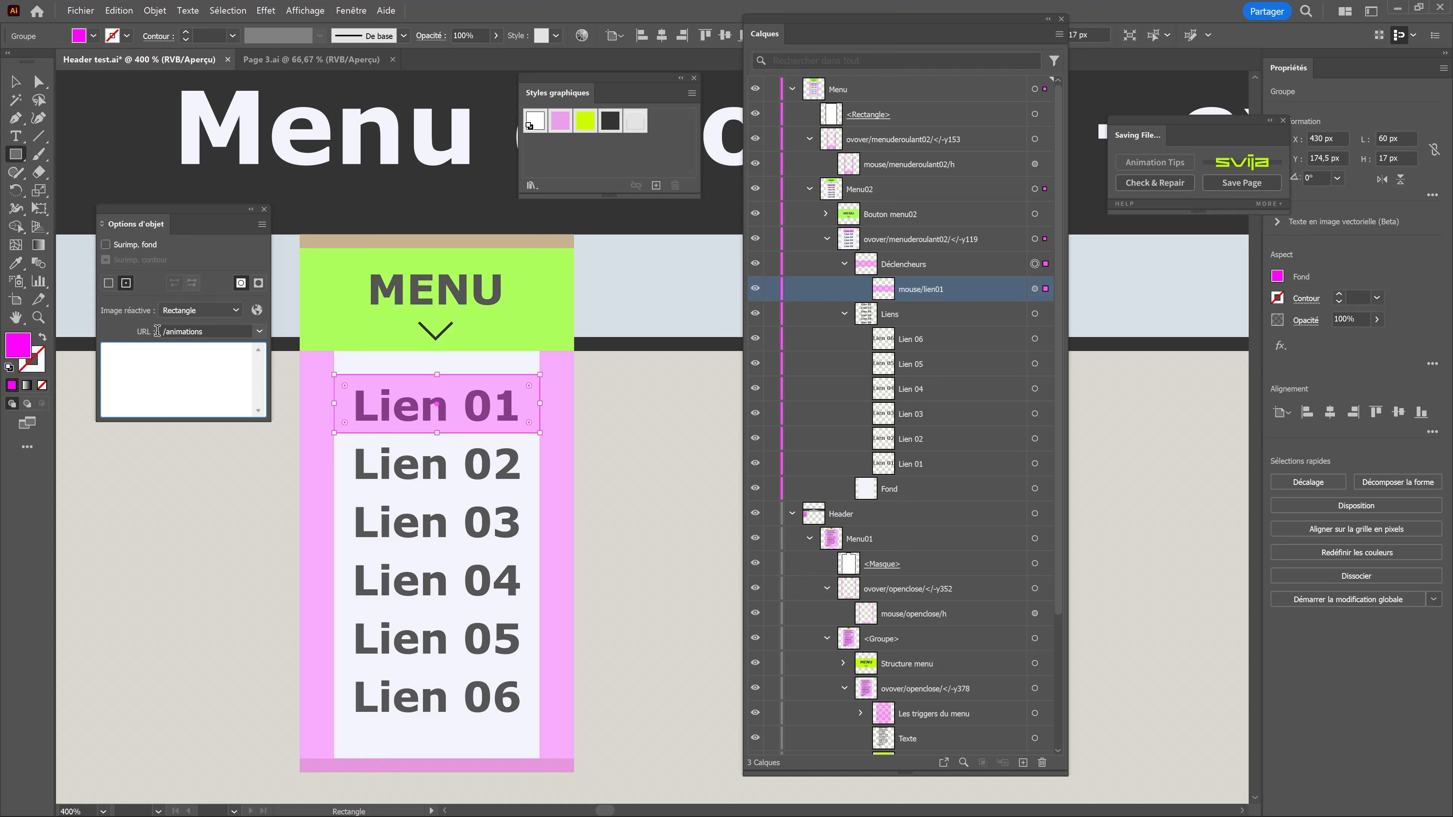
double_click(207, 332)
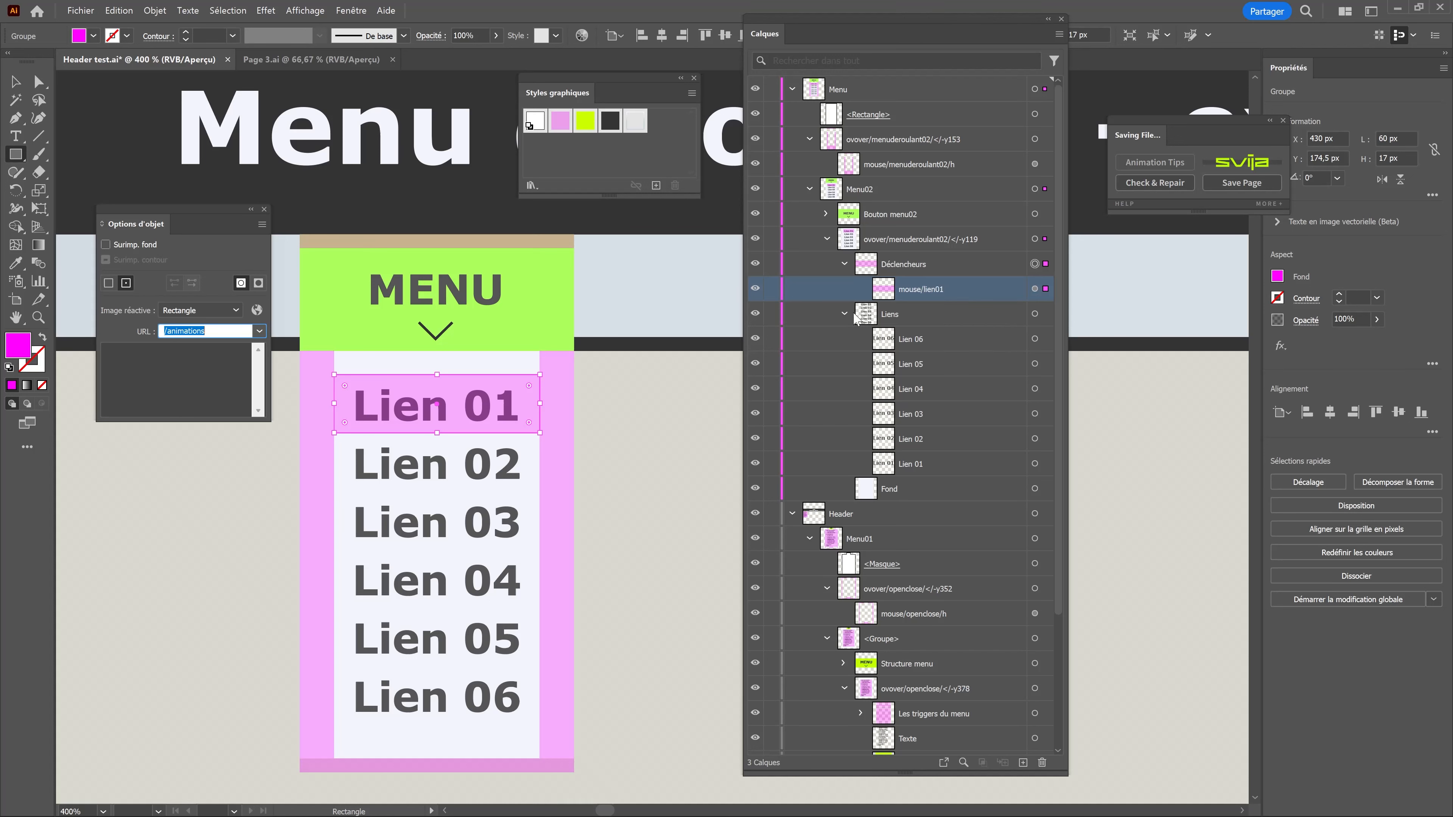
left_click(20, 84)
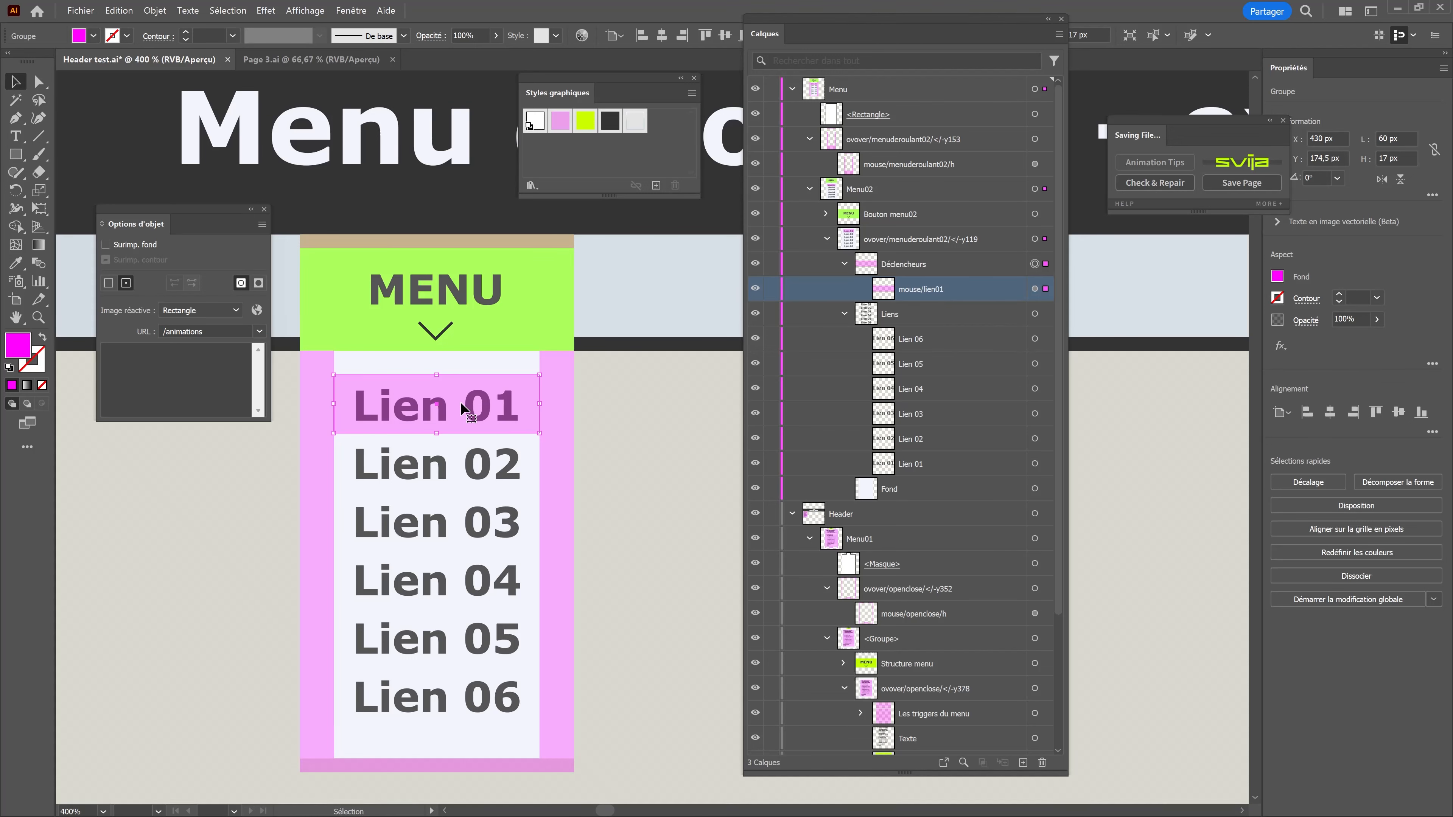
Draw a horizontal underline about 47 px long beneath Lien 01, give it a 1 px stroke and nudge it down to Y 182 px.
scroll(459, 402, "up", 1)
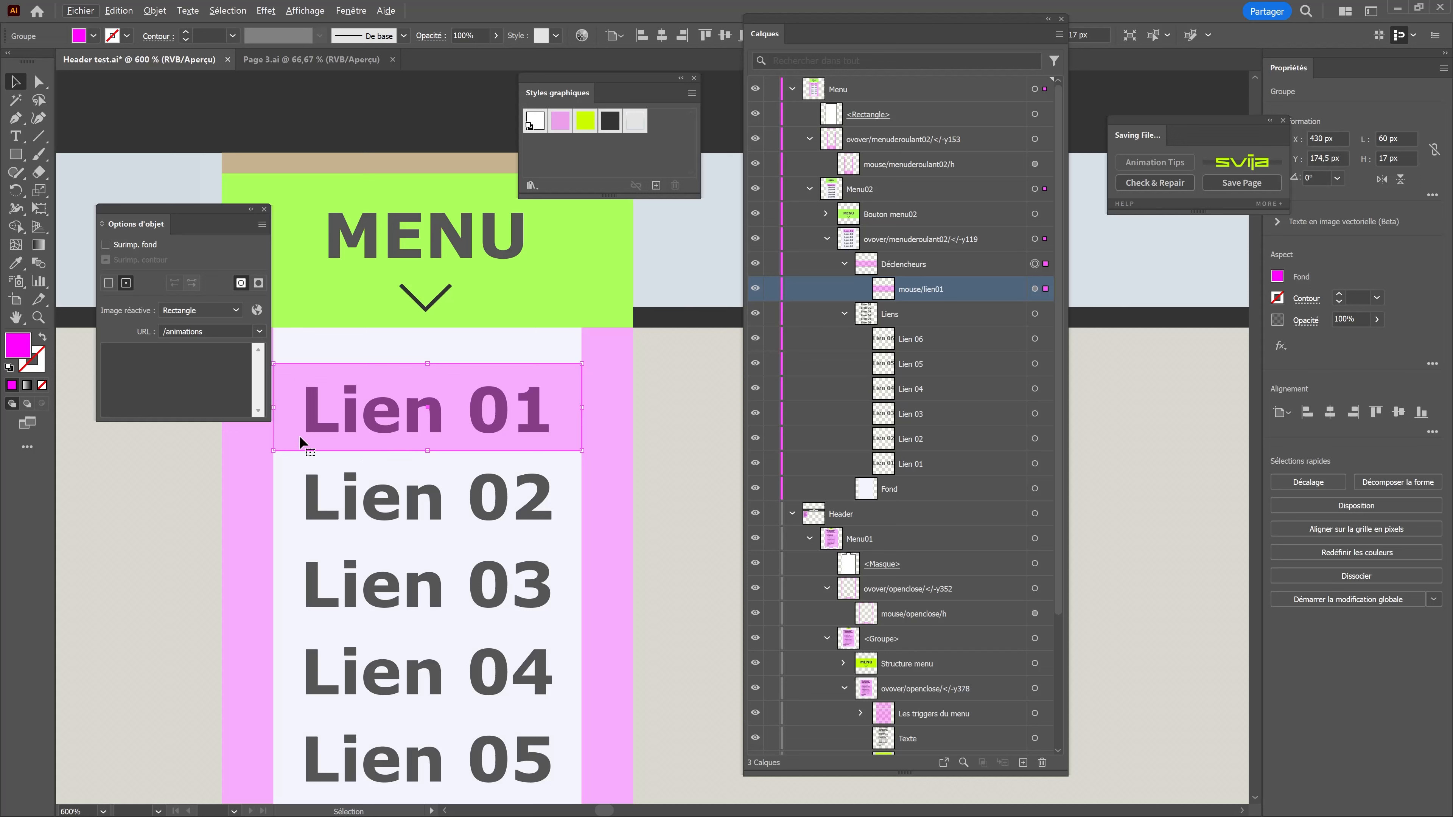
left_click(844, 314)
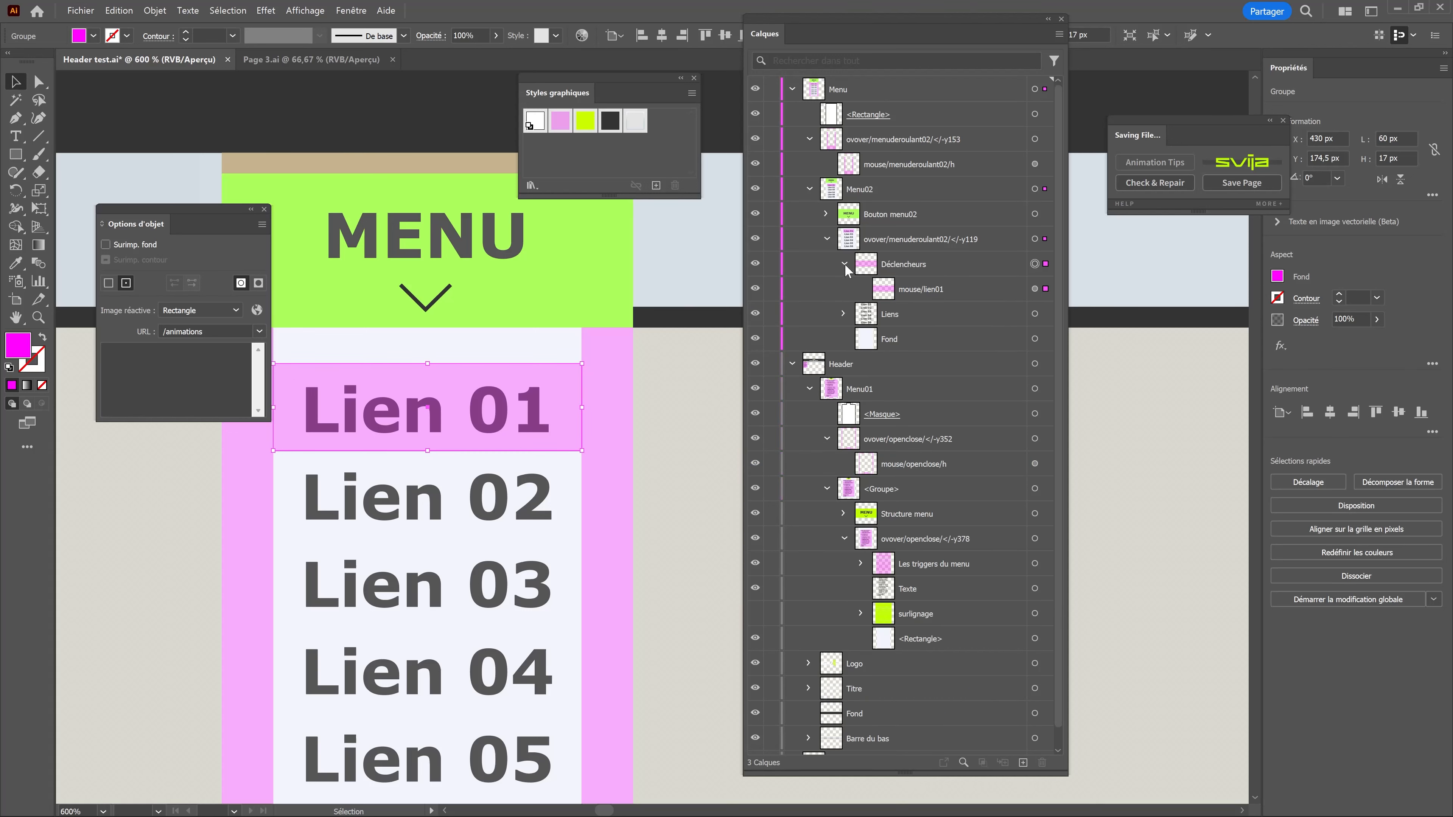
left_click(845, 263)
key("backslash")
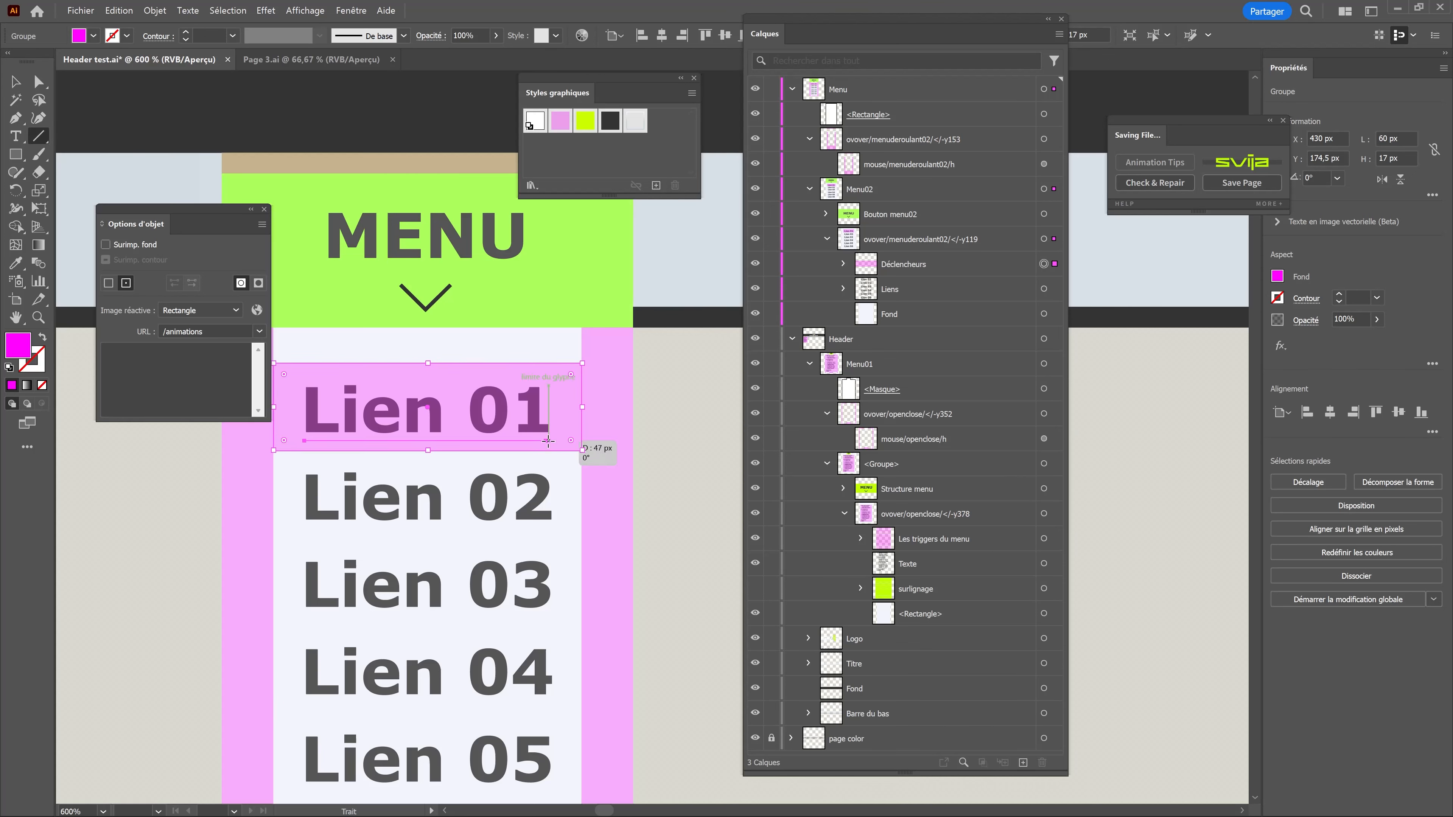
left_click_drag(304, 440, 546, 440)
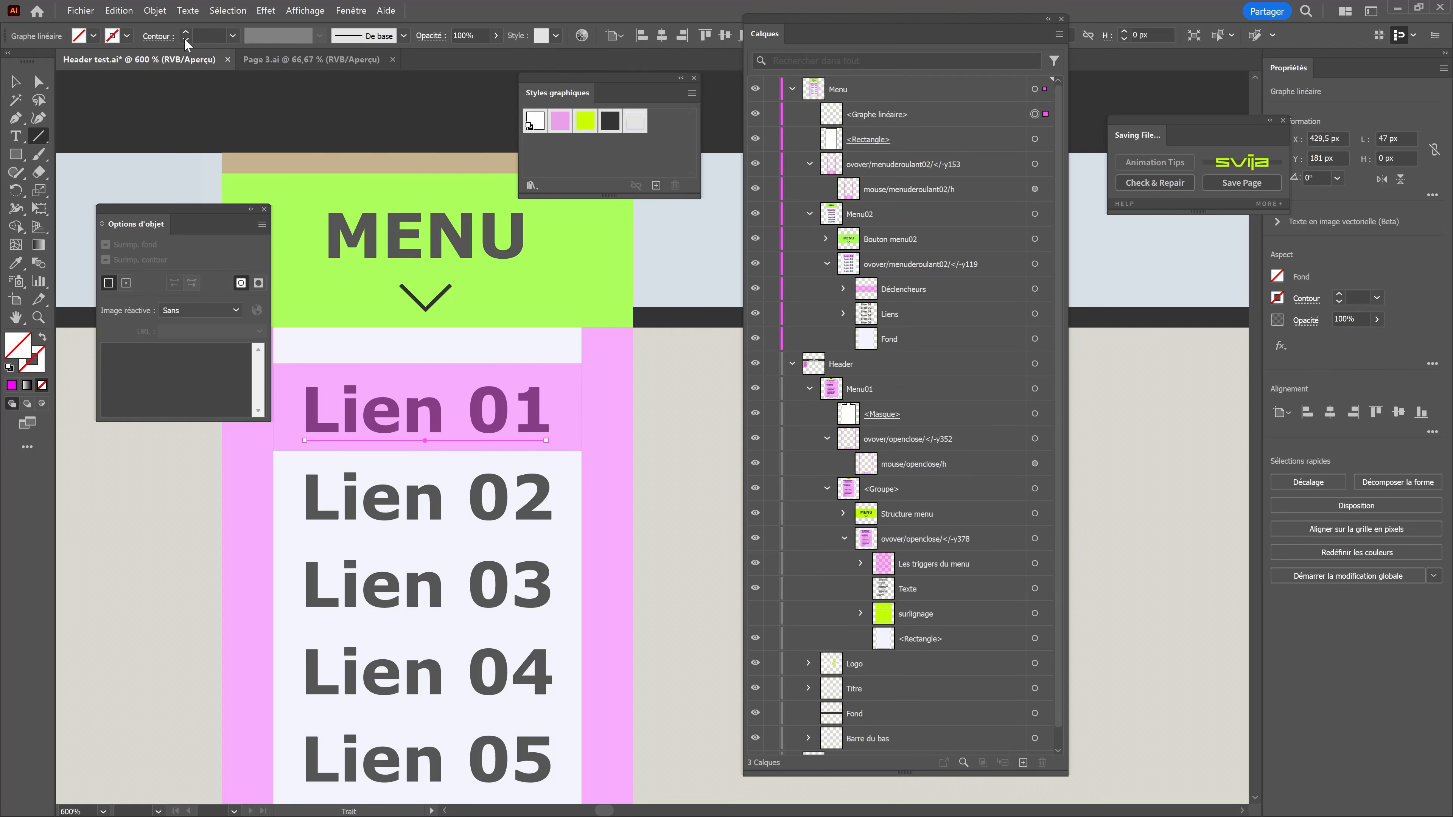
left_click(186, 32)
left_click(17, 82)
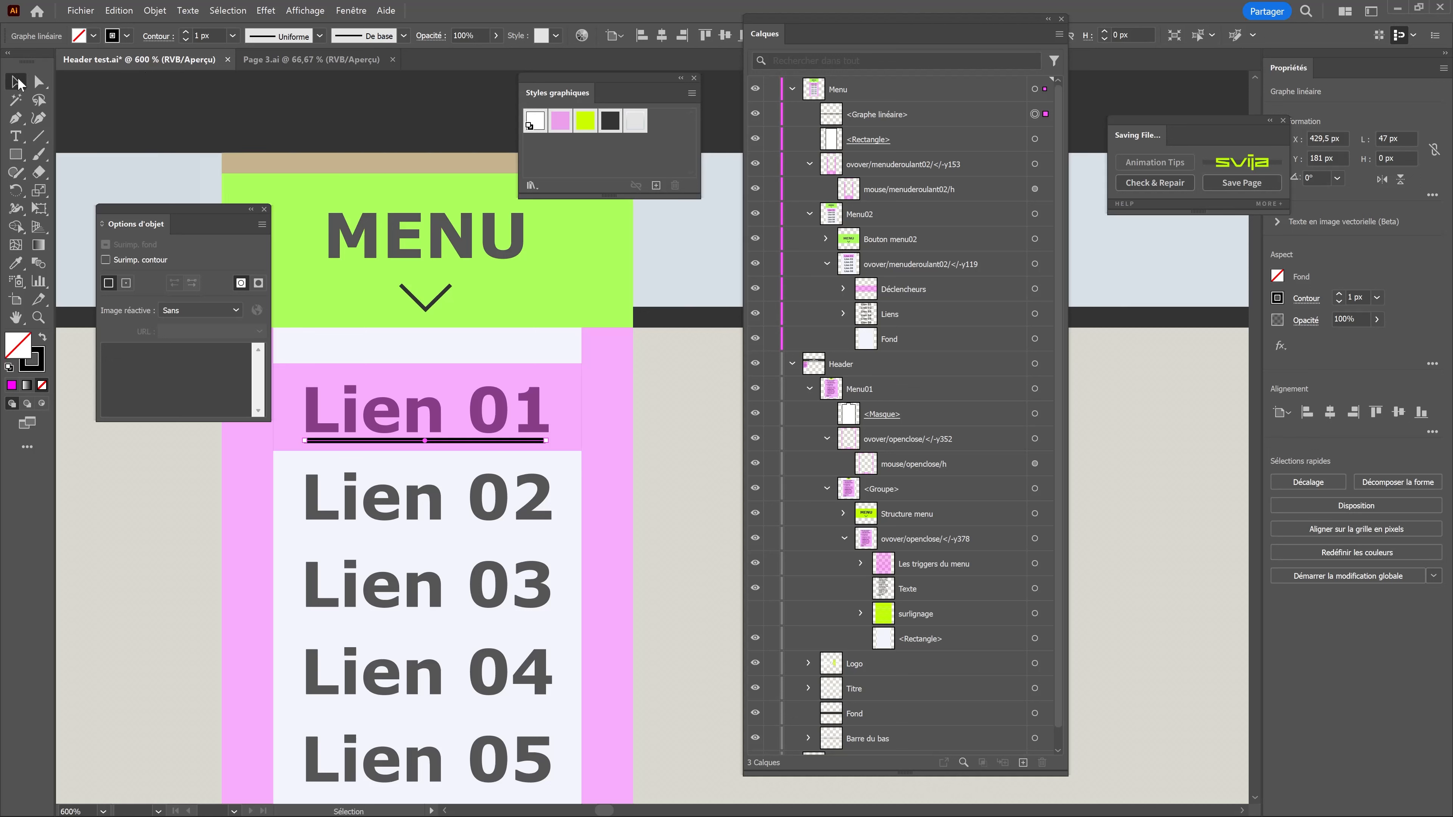
key("Down")
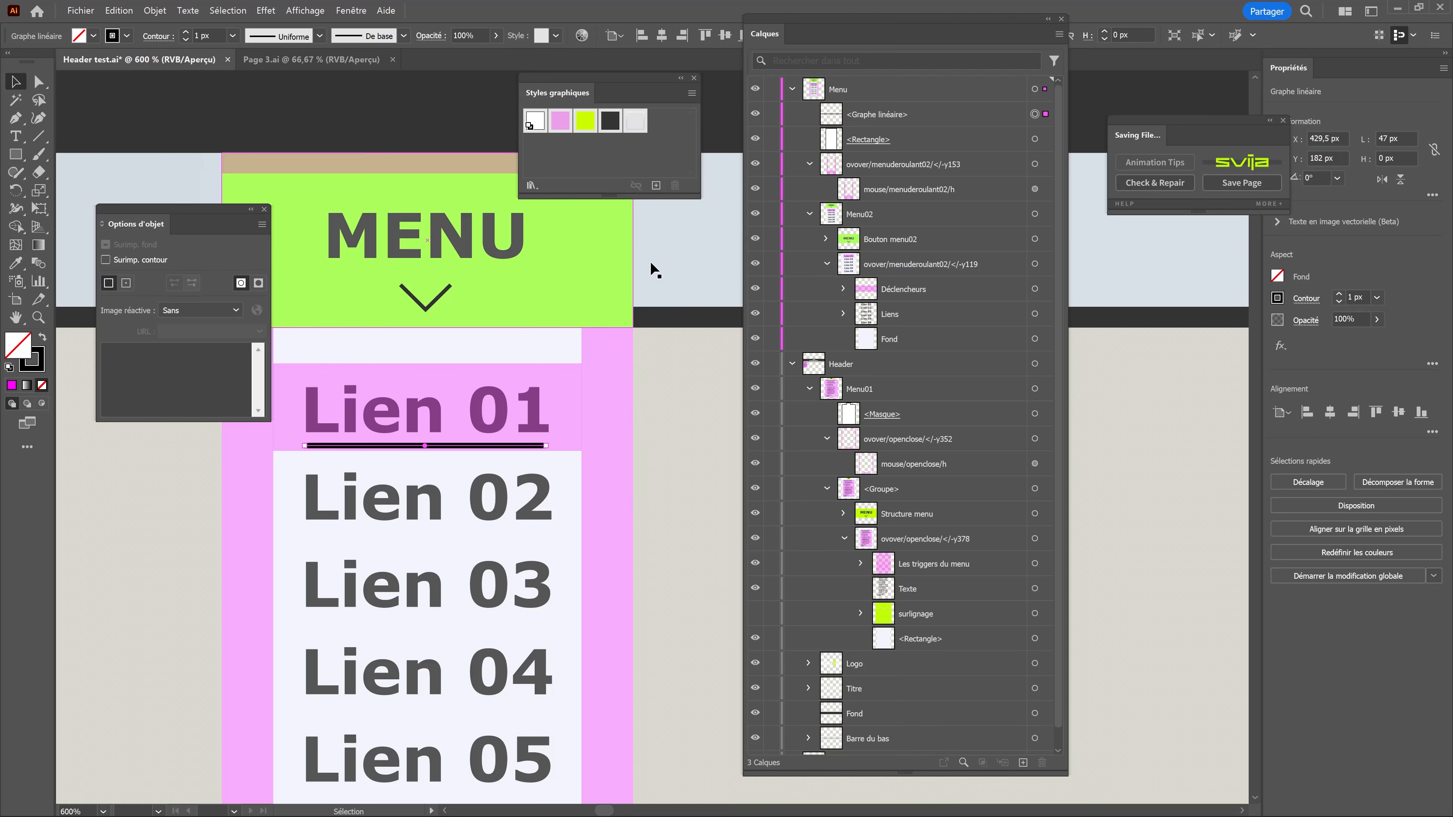
Place the underline between Déclencheurs and Liens in the dropdown group, inside a new group named Traits.
left_click_drag(897, 122, 921, 302)
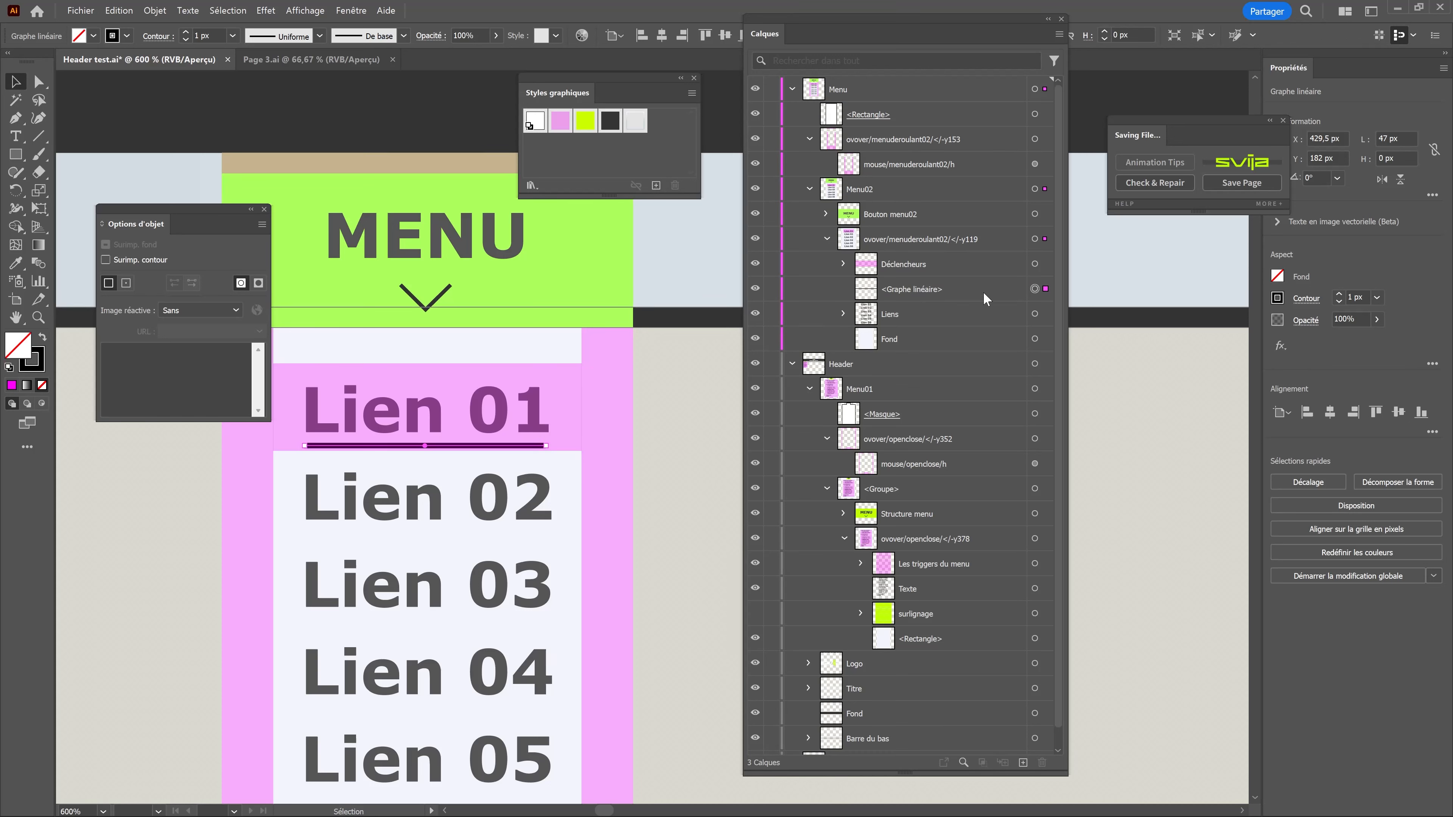
key("ctrl+g")
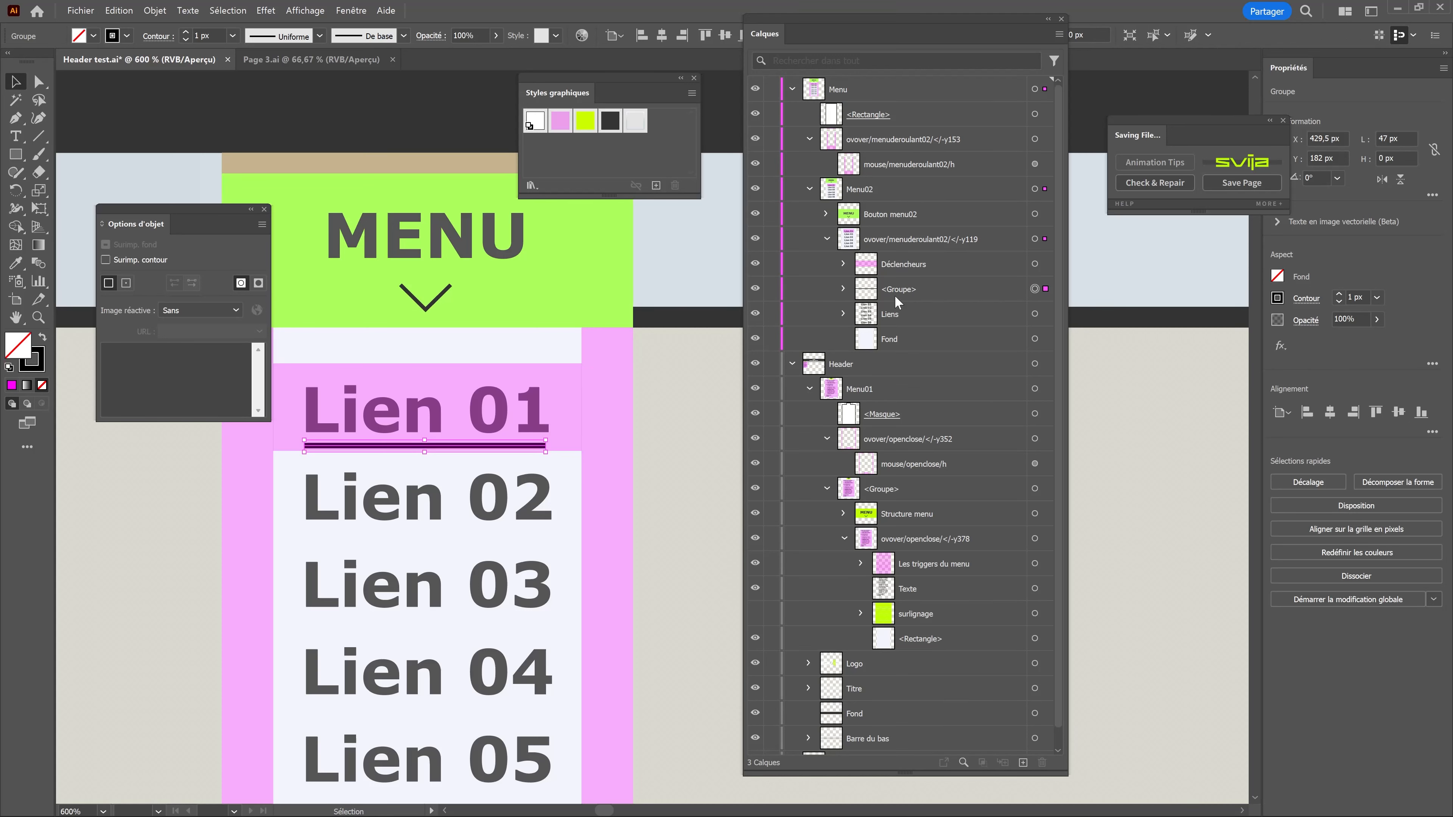
double_click(897, 288)
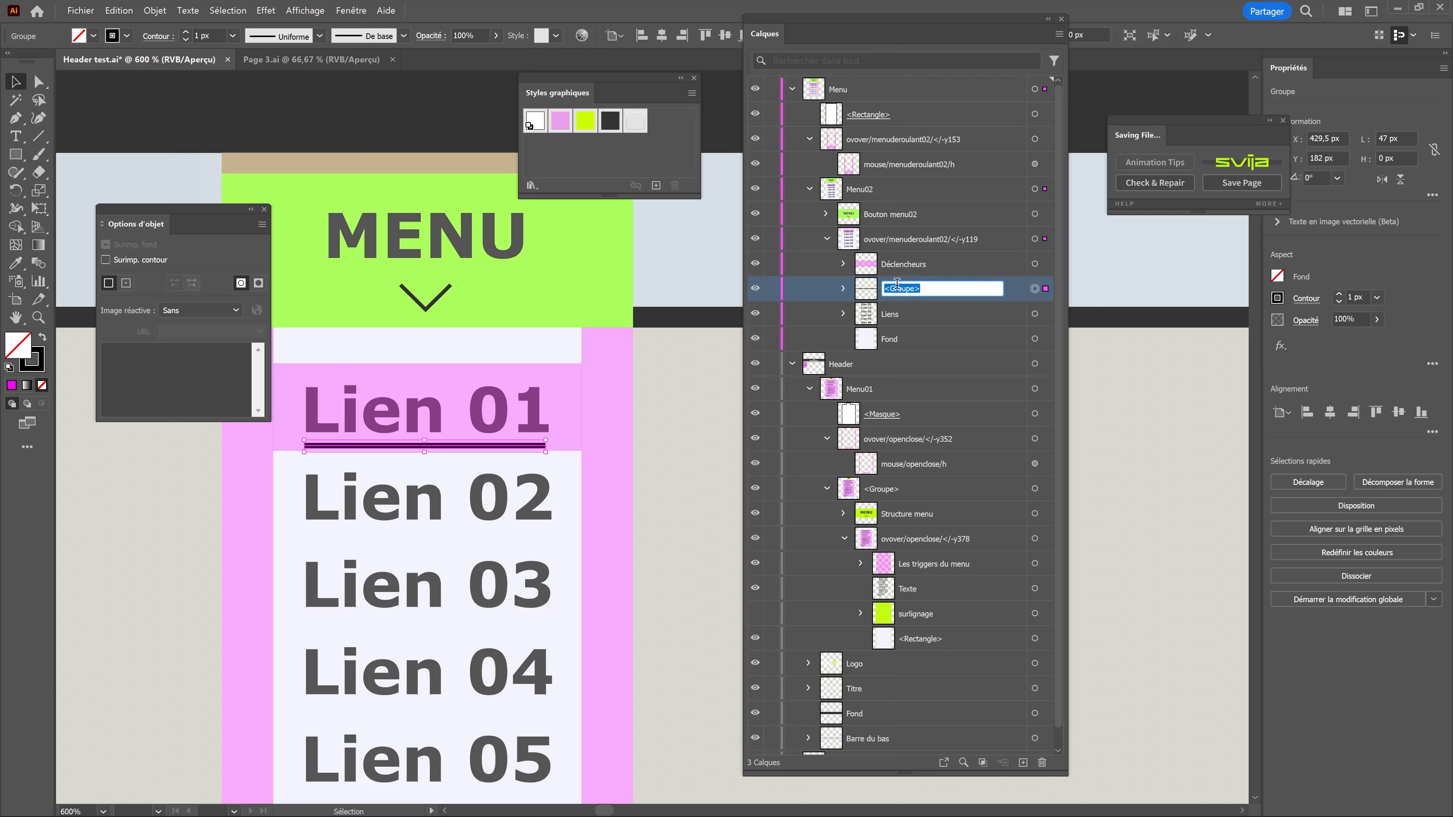
type("S")
type("raits")
key("Return")
Expand the Traits and Déclencheurs groups and rename the underline inside Traits as ovaway/lien01/t100.
left_click(843, 288)
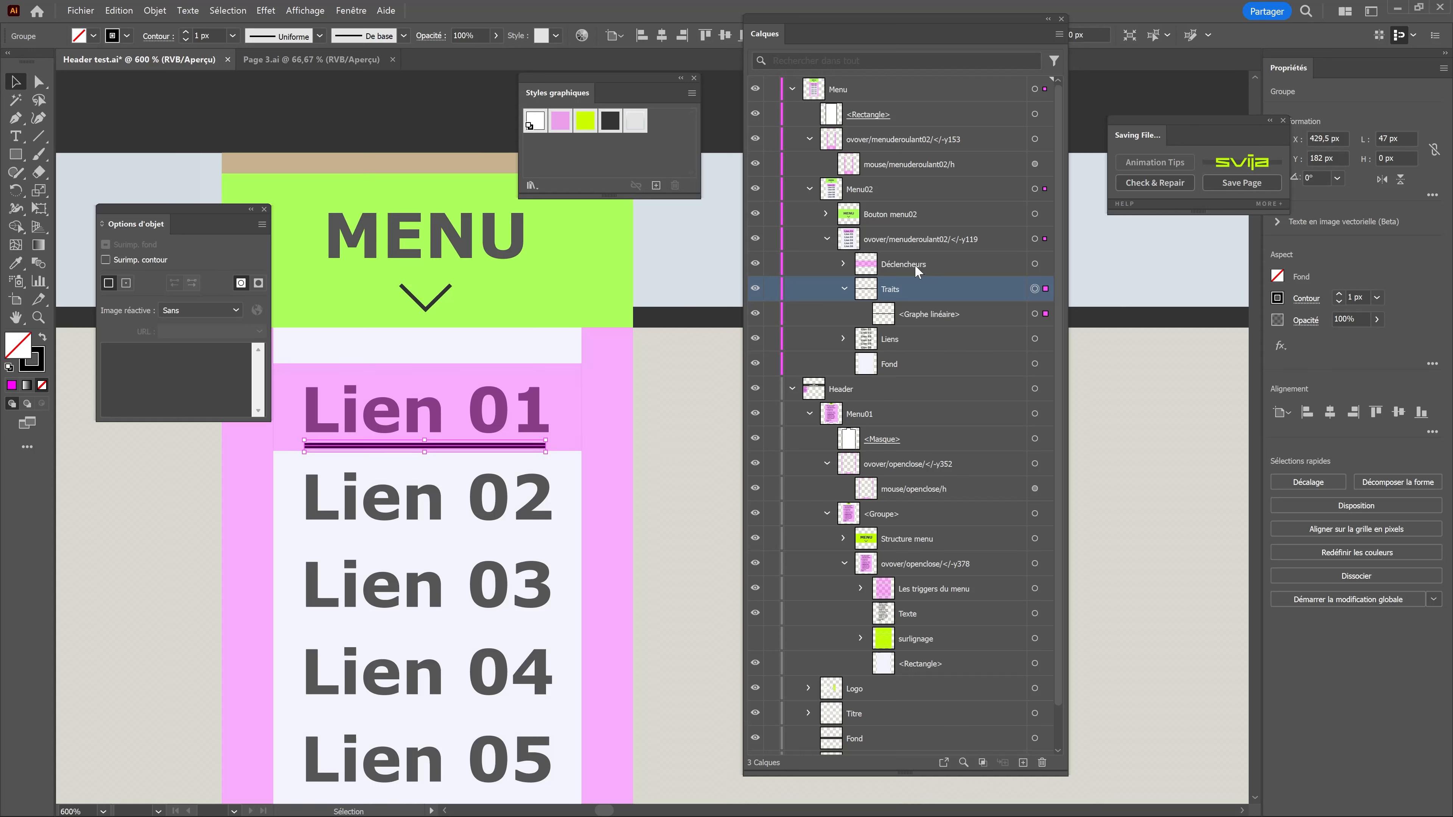
left_click(843, 264)
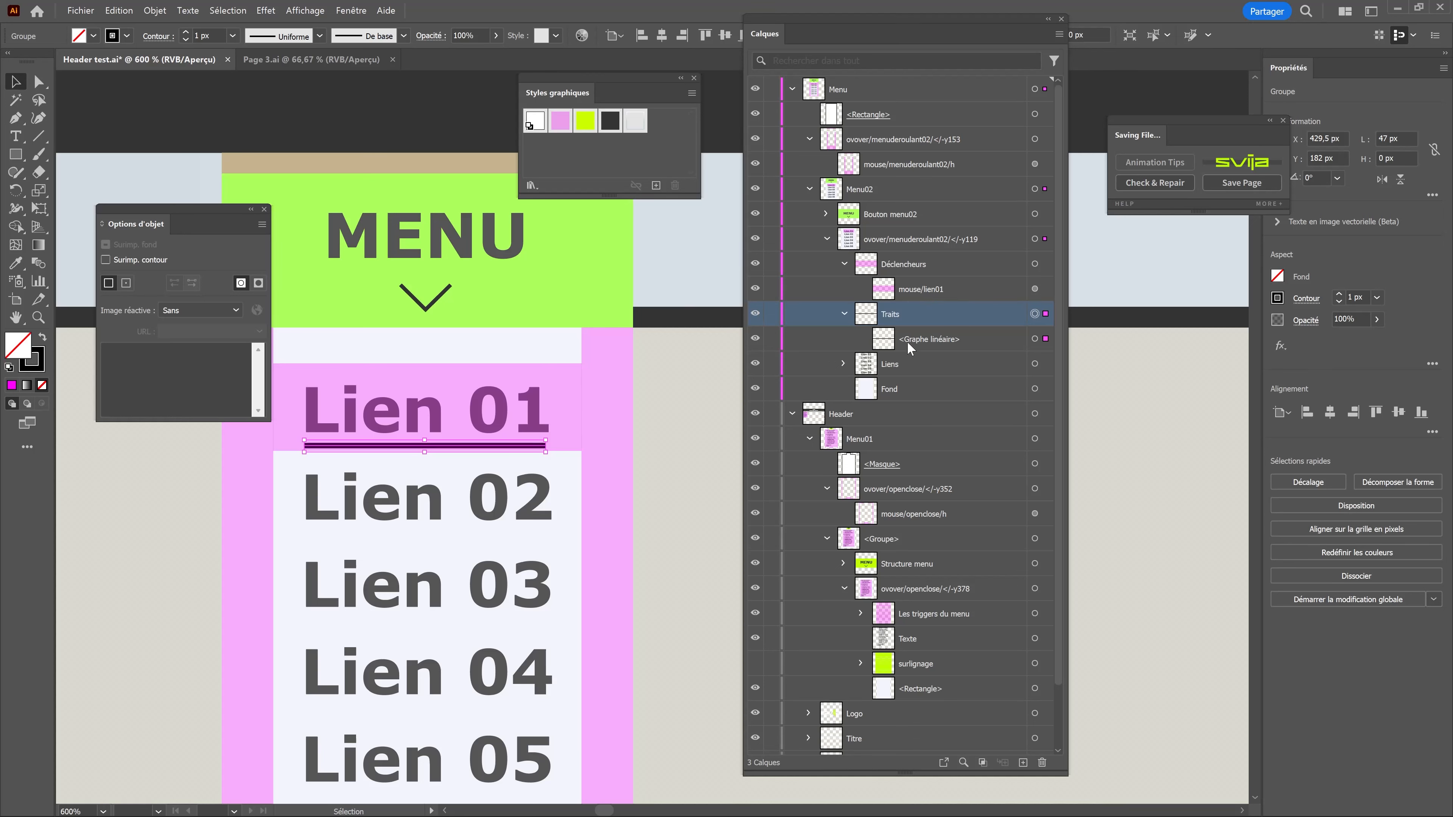
double_click(927, 339)
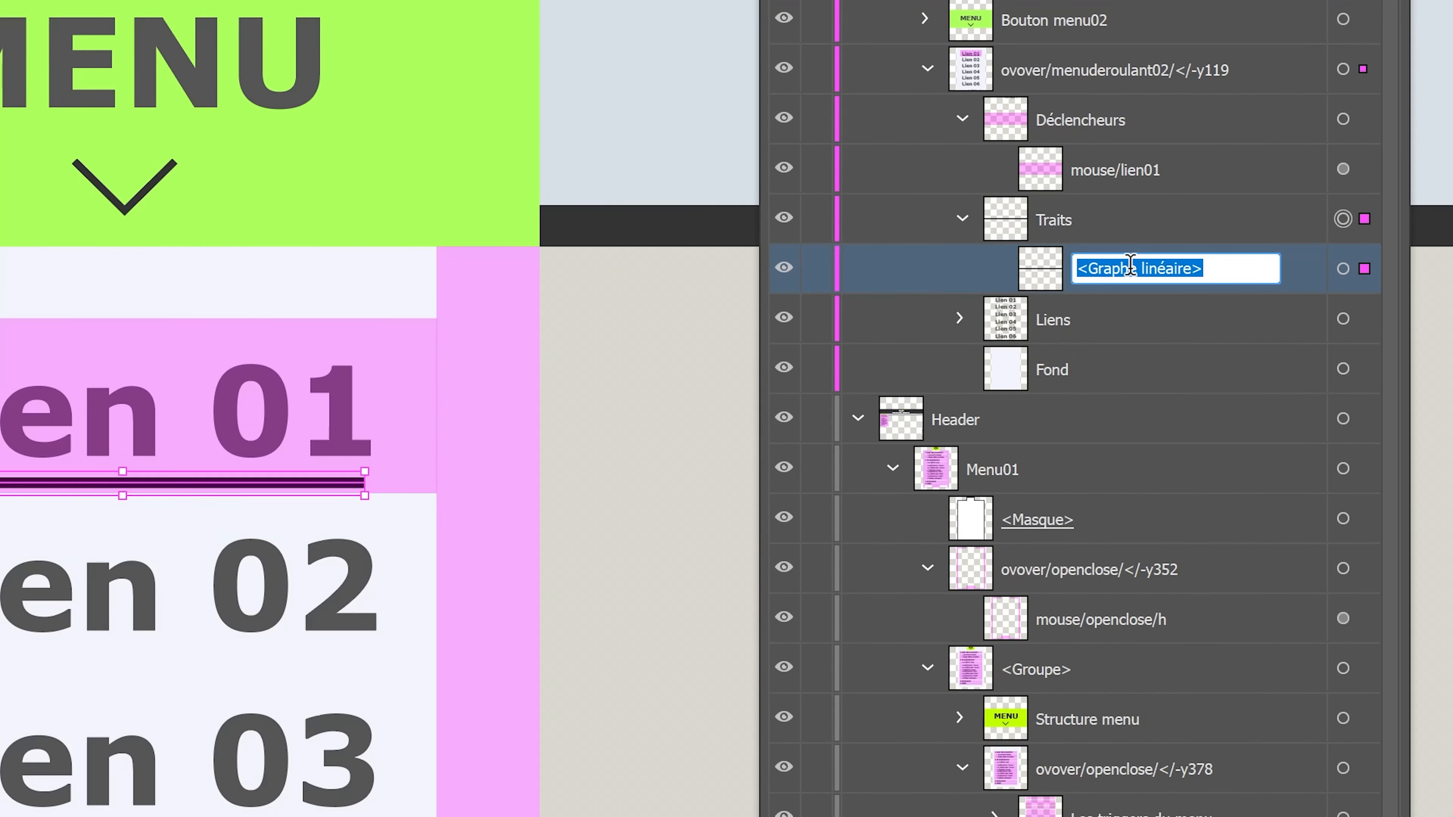
type("ovaw")
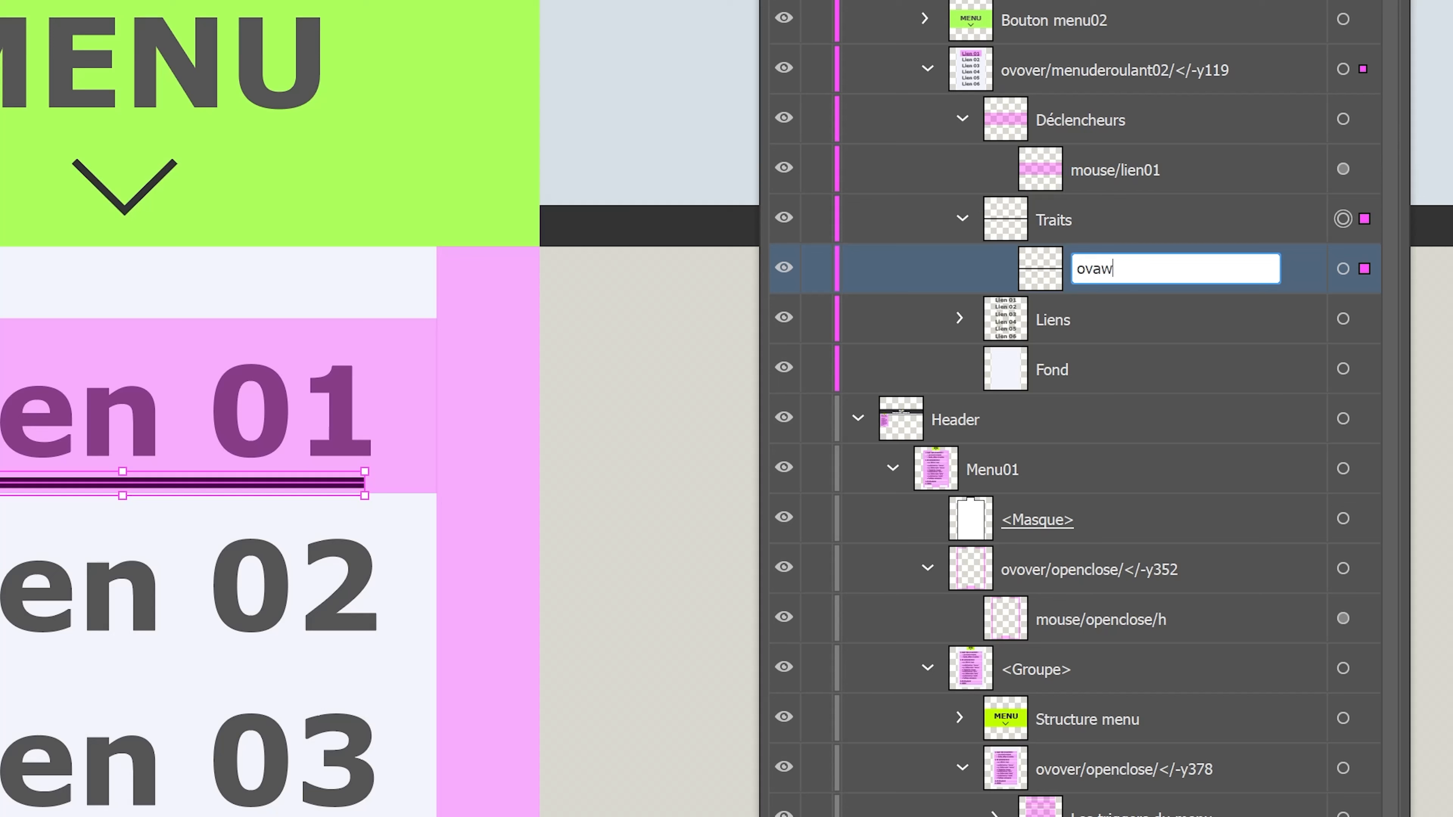
type("ay/l")
type("ienb")
type("01")
type("/t1")
type("00")
key("Return")
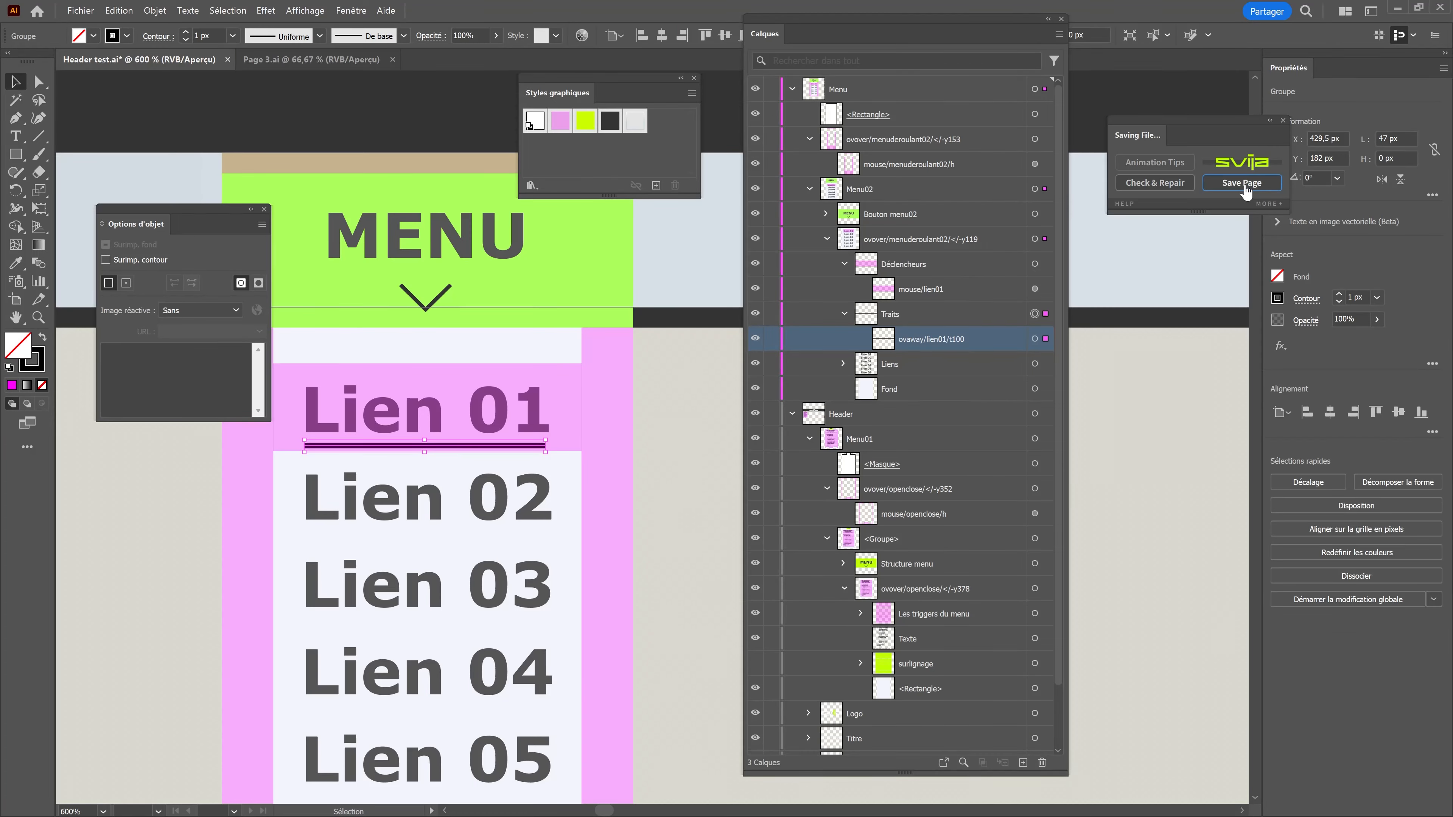
Save the Svija page, test the second menu's Lien 01 hover and link in the browser, and return to the menu_deroulant page.
left_click(1243, 183)
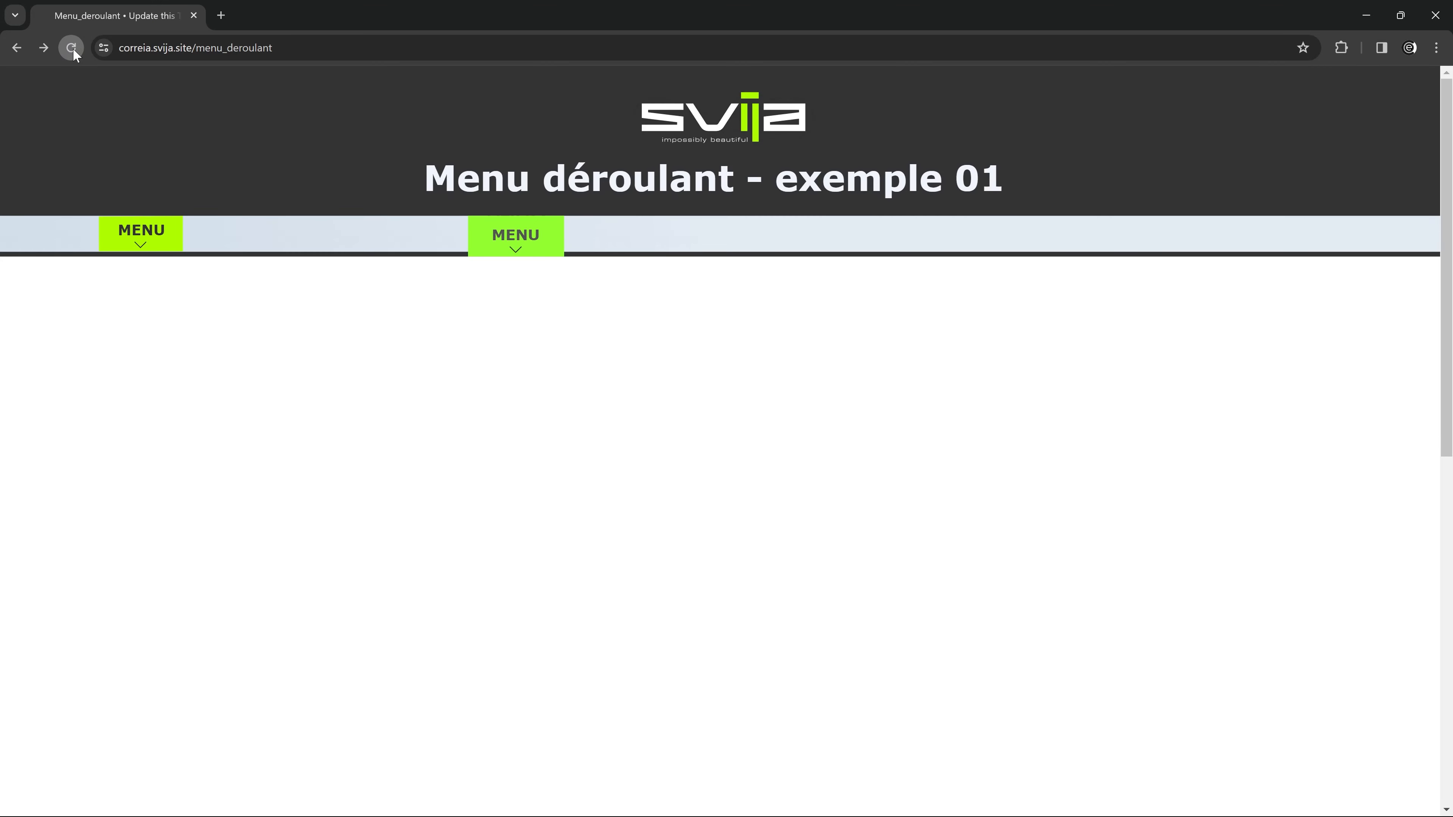
mouse_move(507, 243)
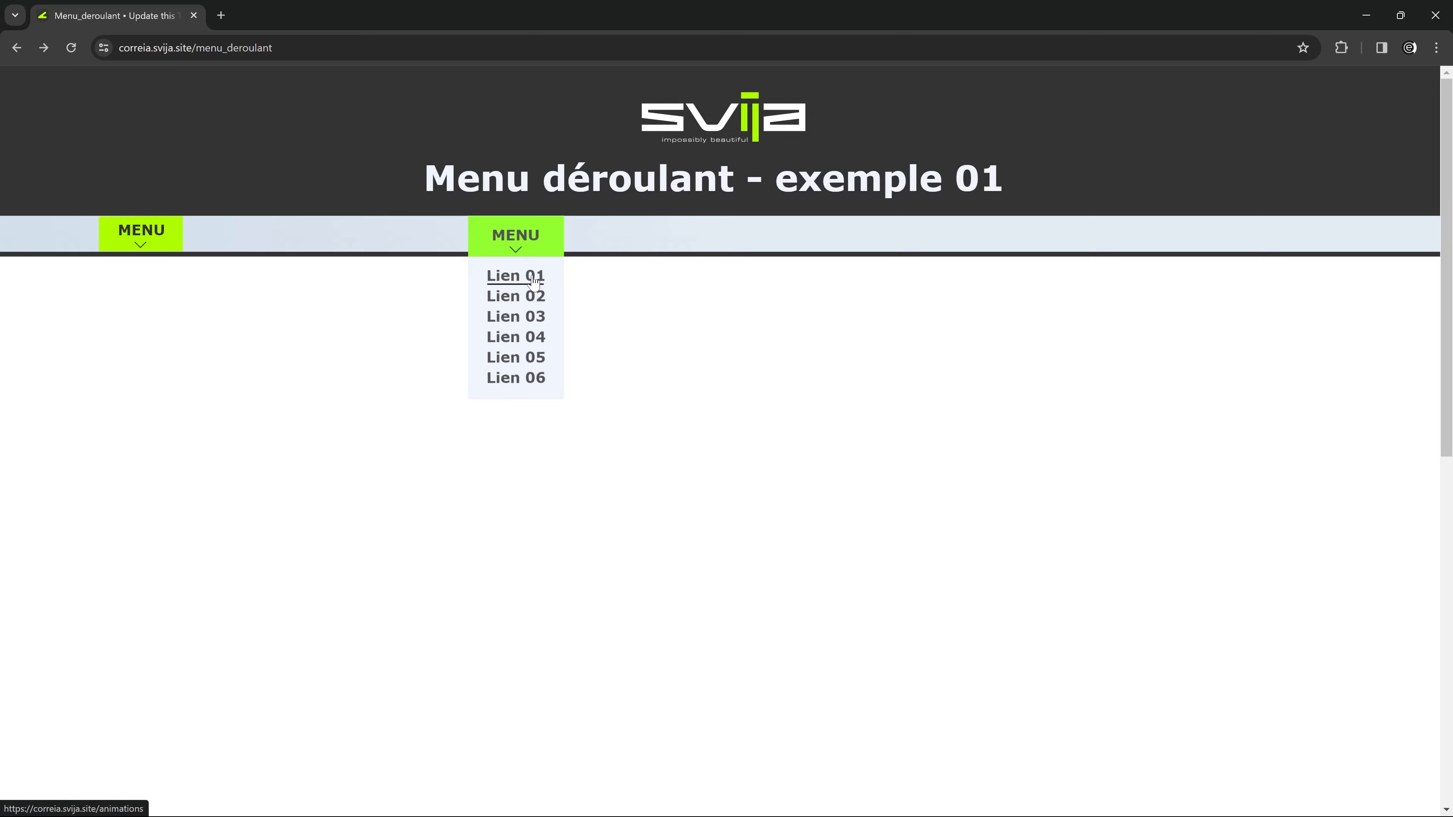
left_click(519, 281)
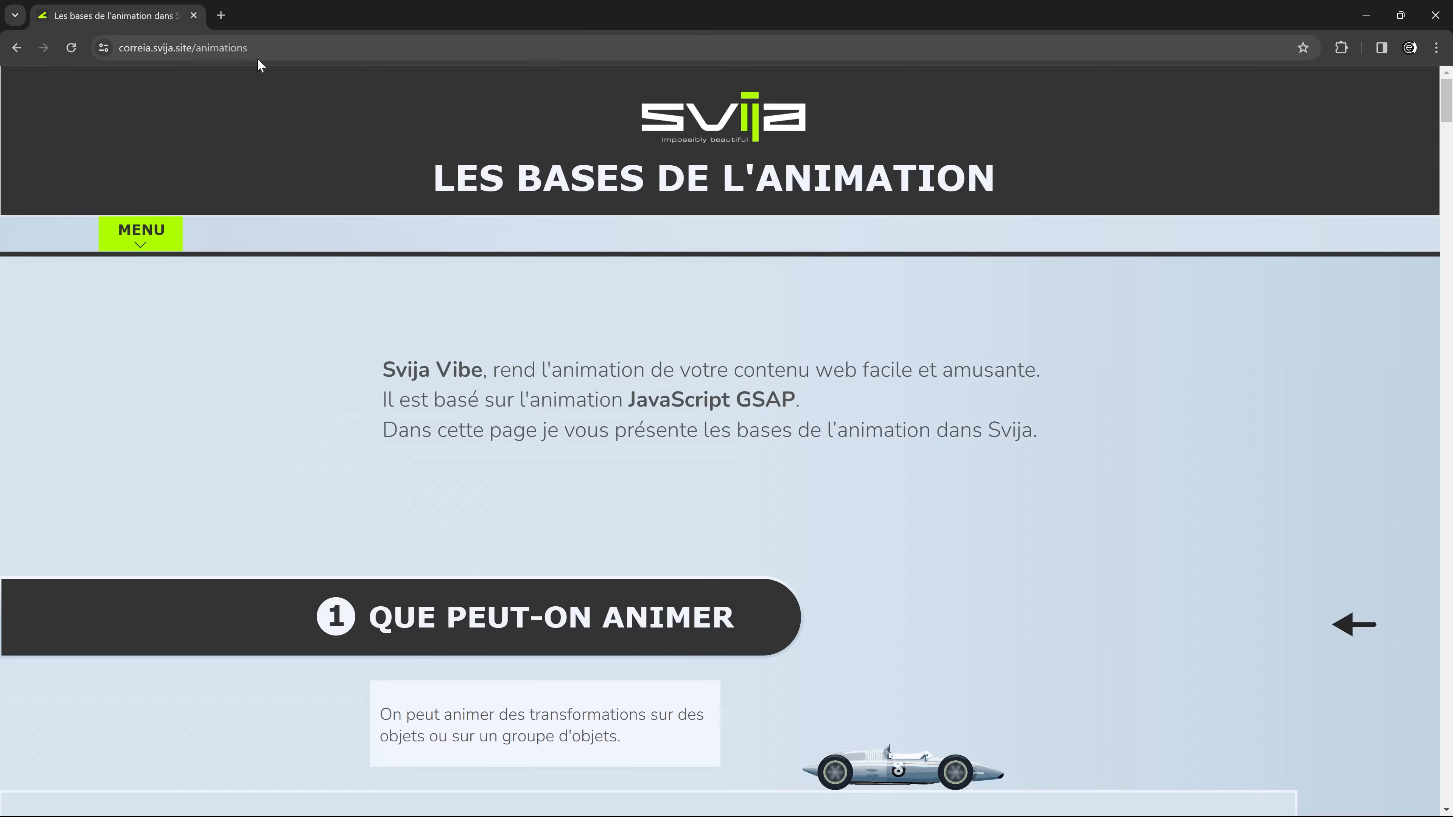
key("alt+Left")
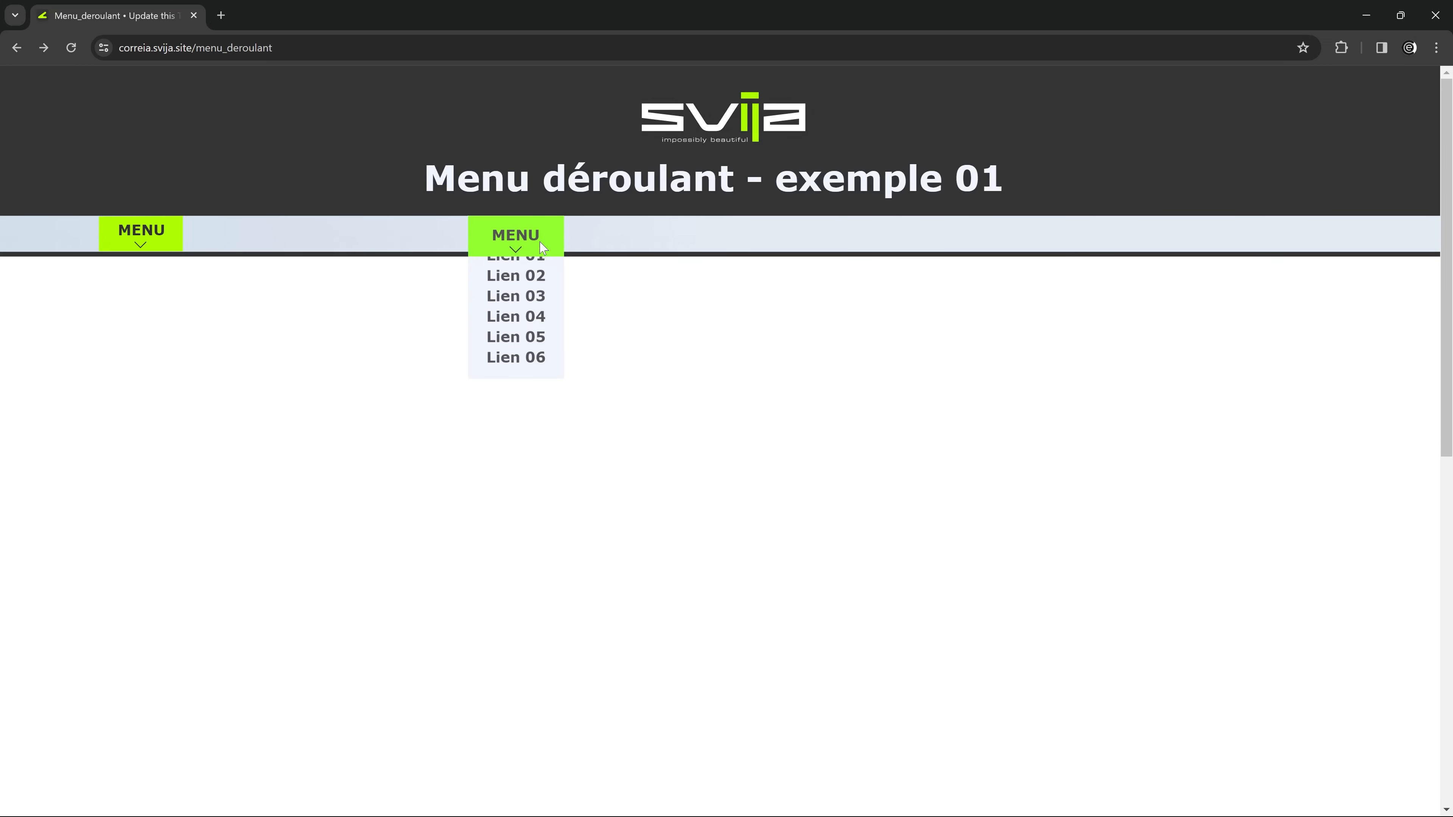
Expand the Calque 5 layer in Illustrator and test how the second menu reacts to hovering in the browser.
key("alt+Tab")
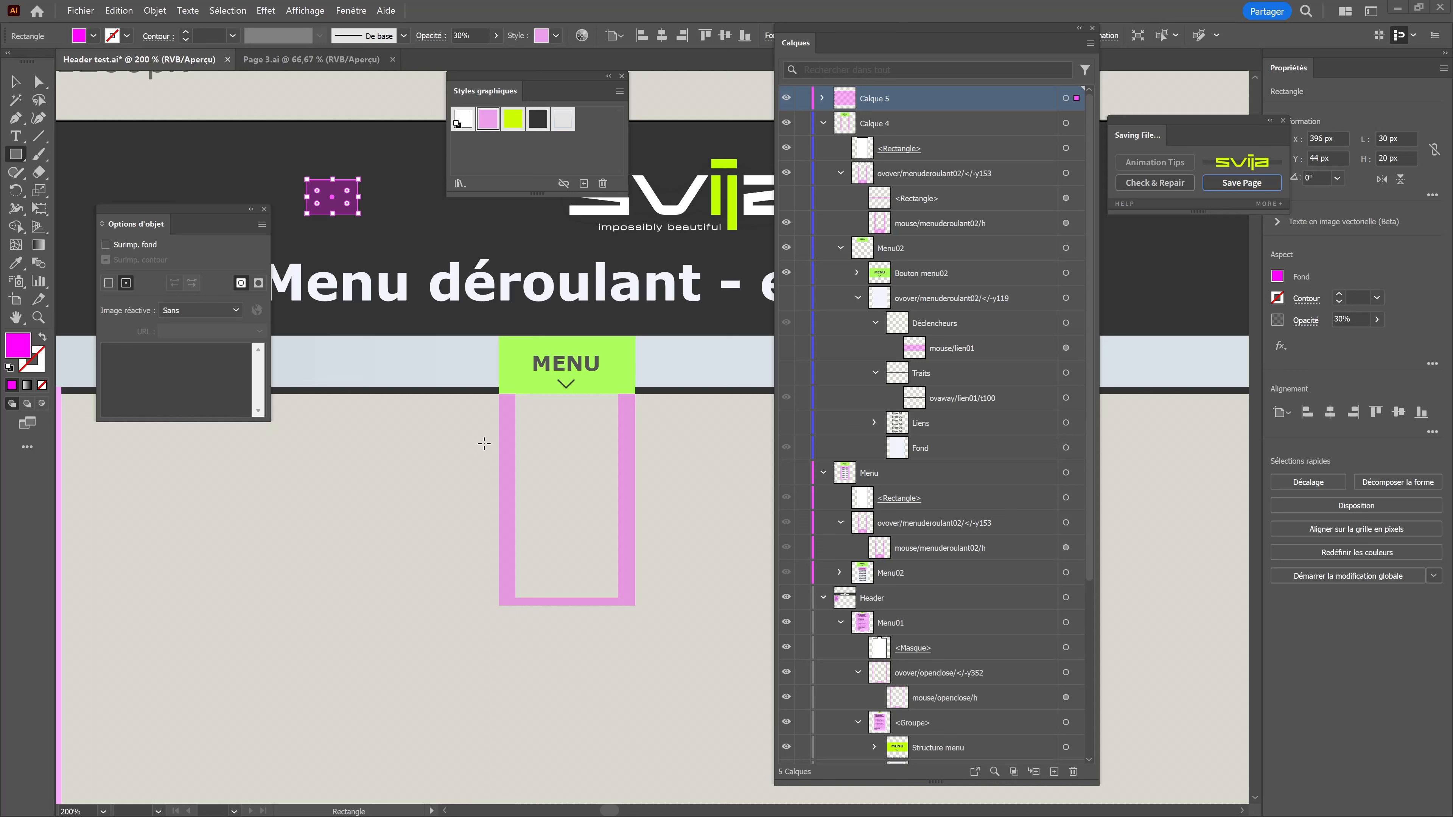
left_click(249, 210)
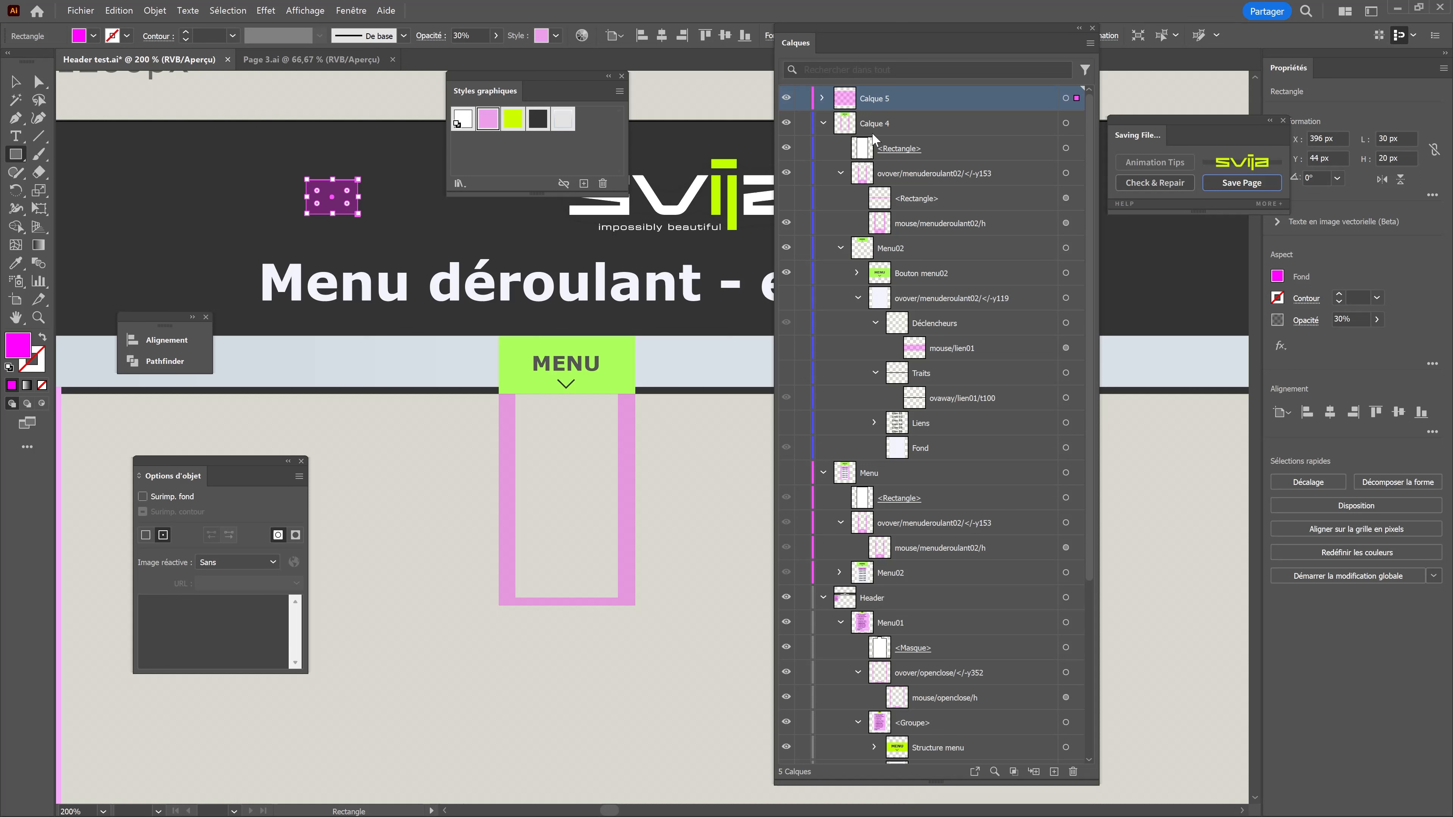
left_click(822, 100)
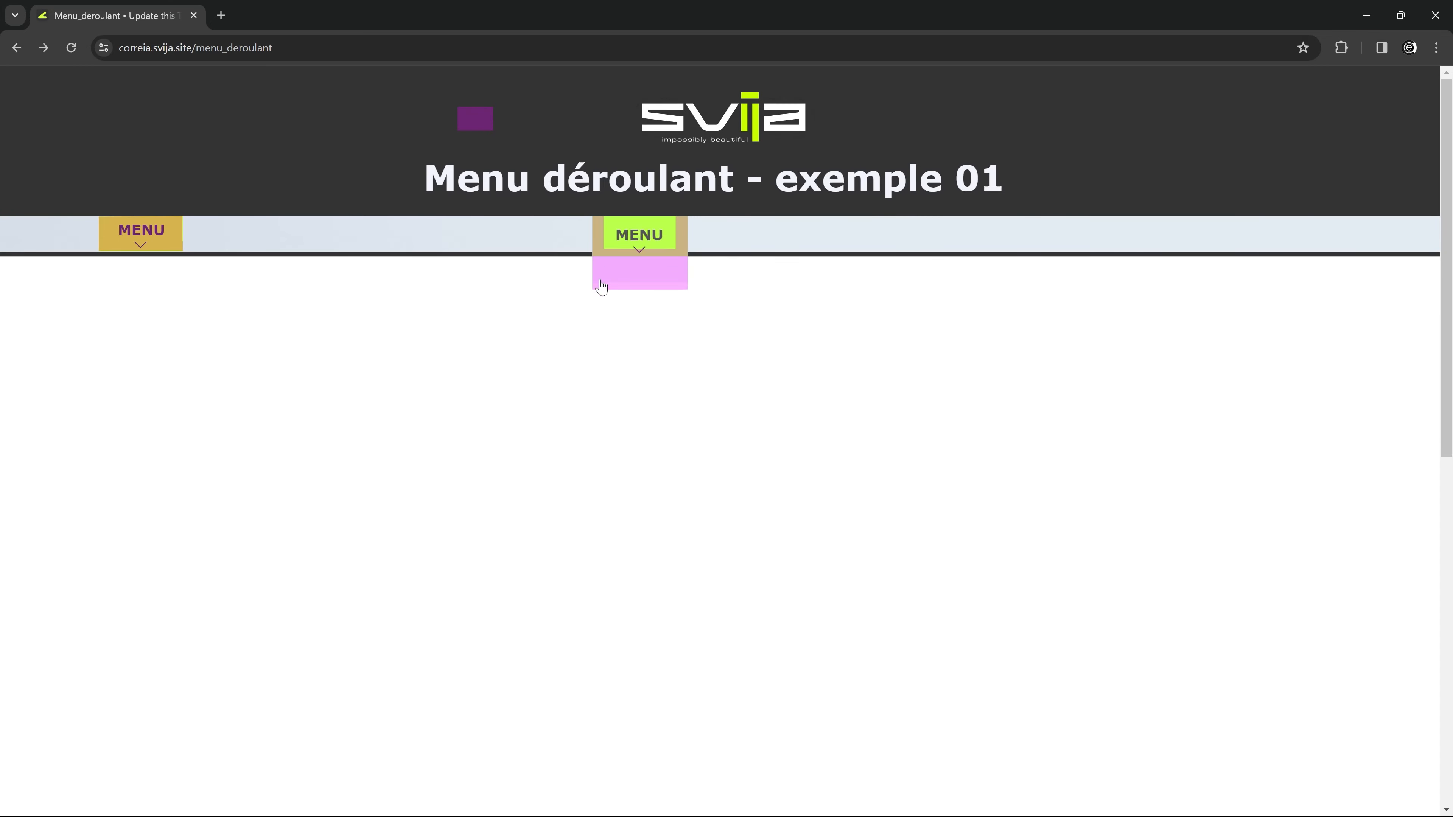
mouse_move(613, 258)
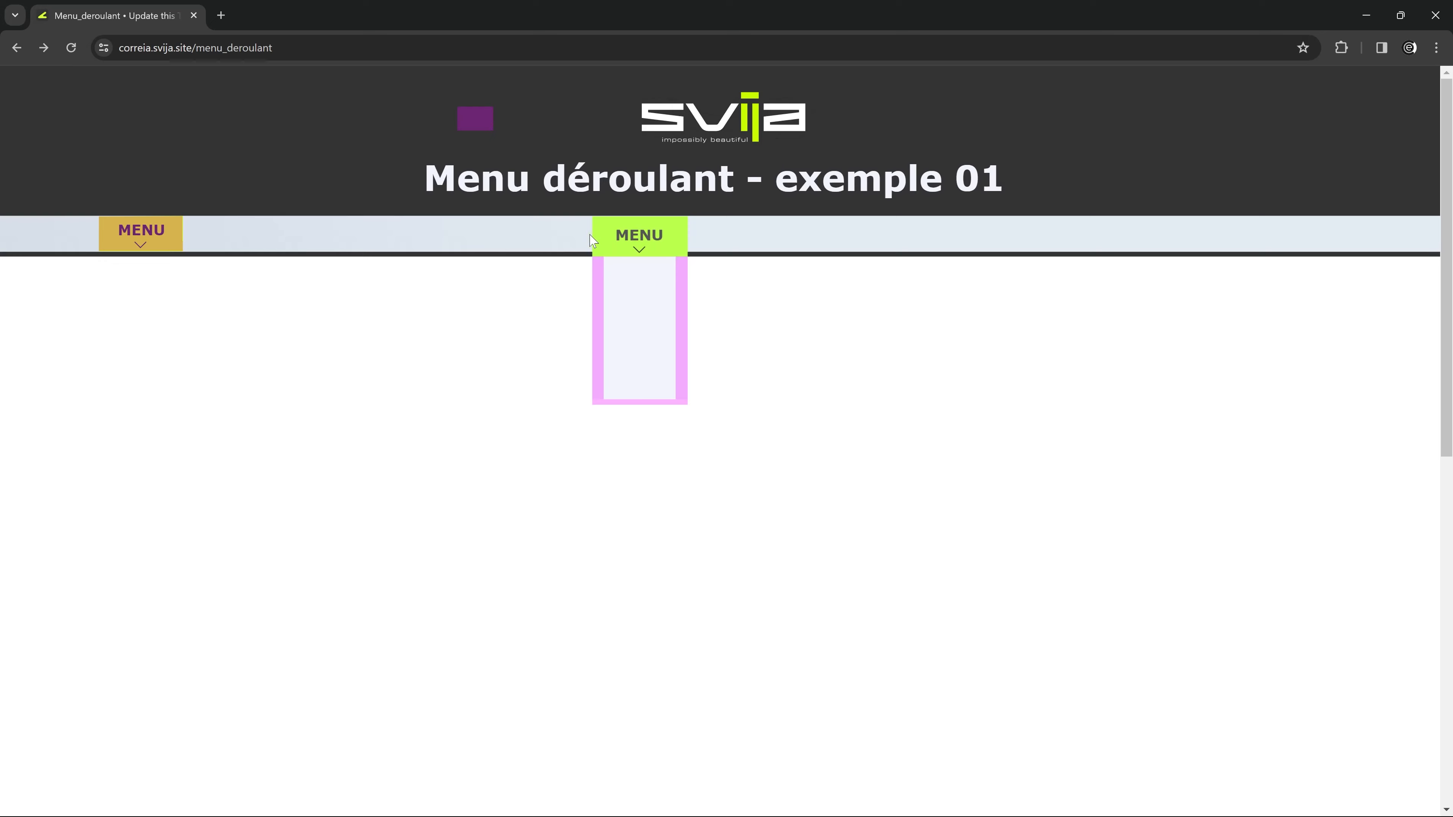
In Illustrator, rename the unnamed rectangle inside Calque 4's ovover/menuderoulant02/</-y153 group as mouse/menuderoulant02/h, copying the name from the trigger below it.
key("alt+Tab")
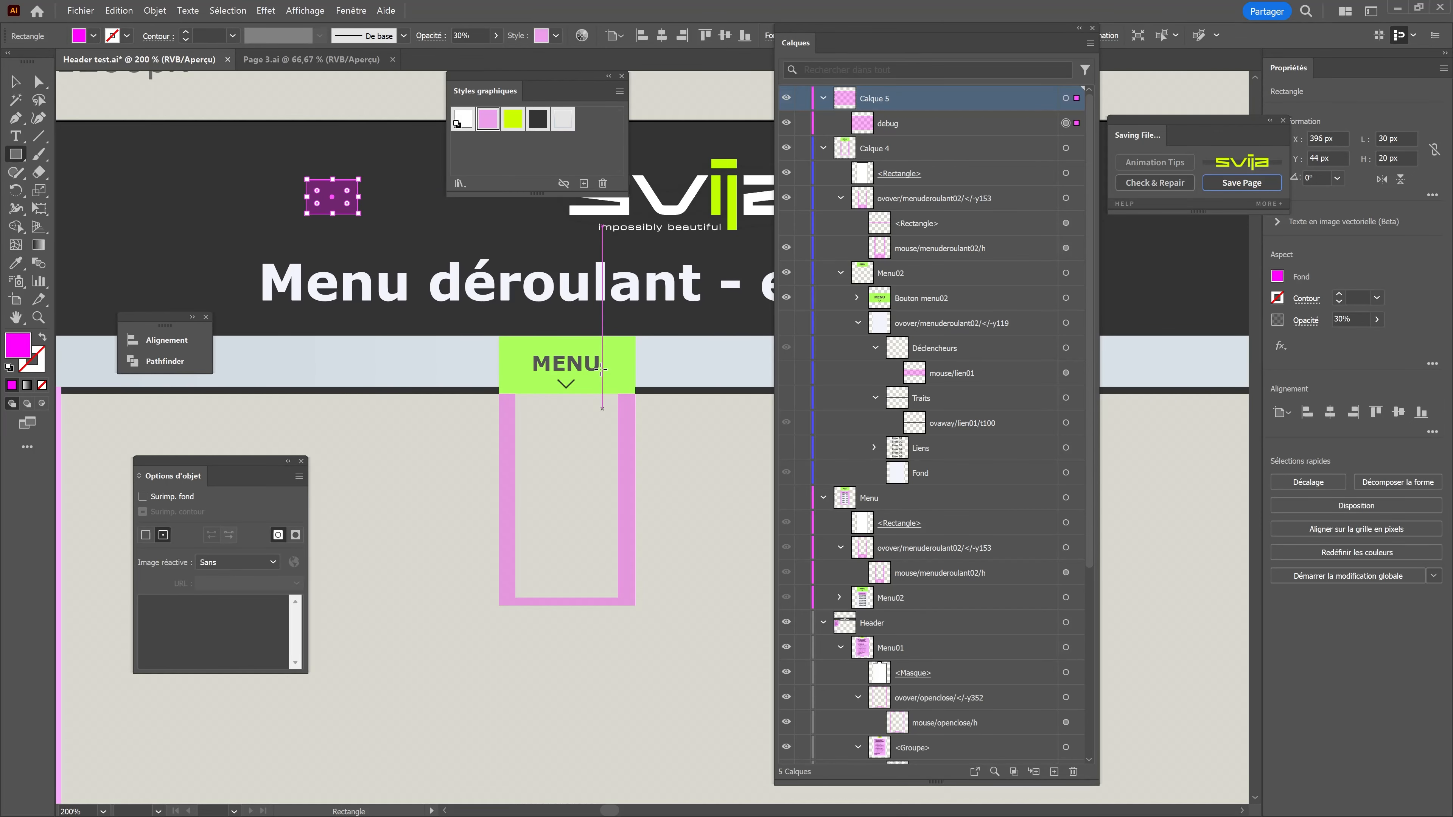
scroll(601, 370, "up", 1)
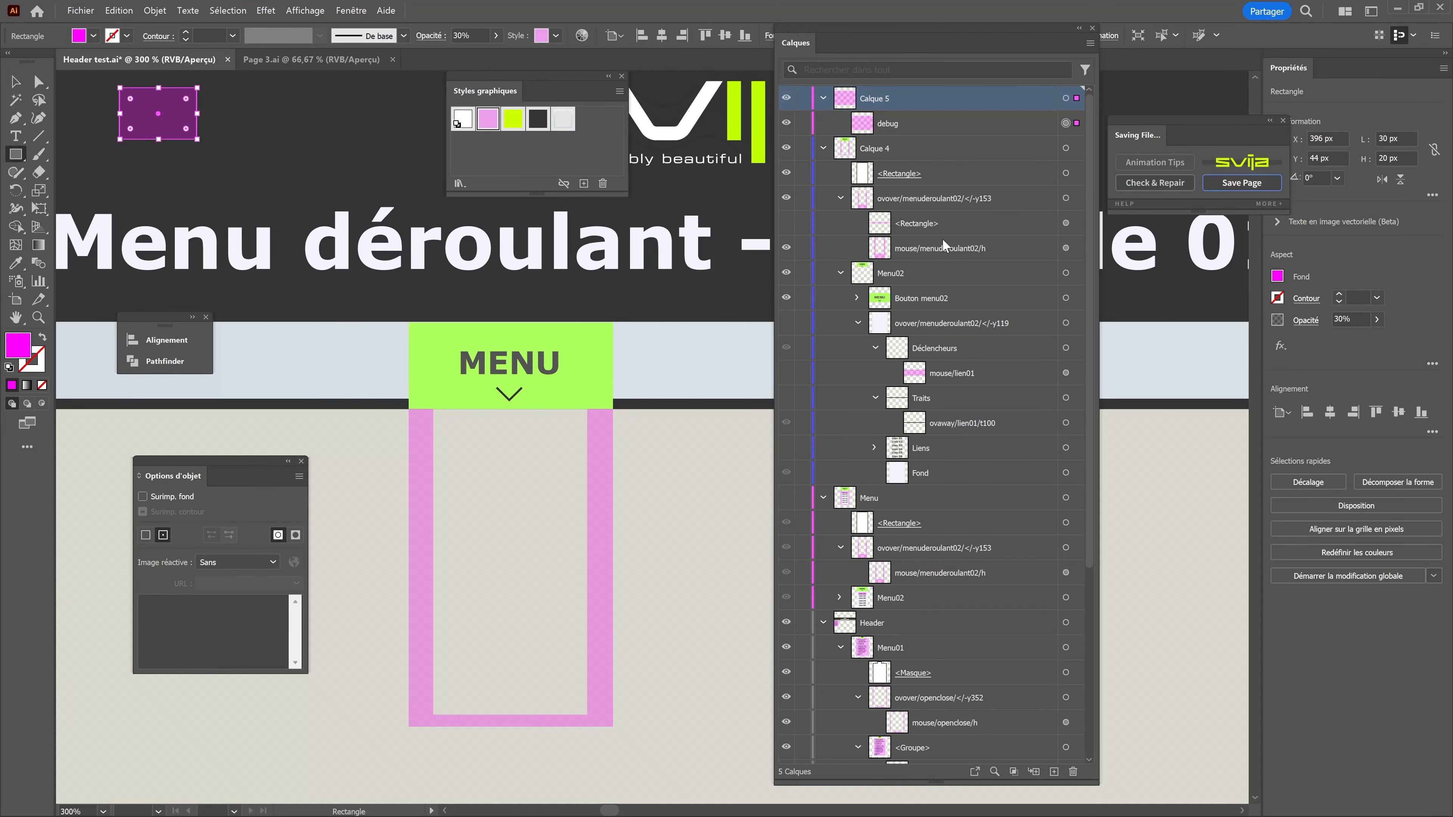
left_click(955, 228)
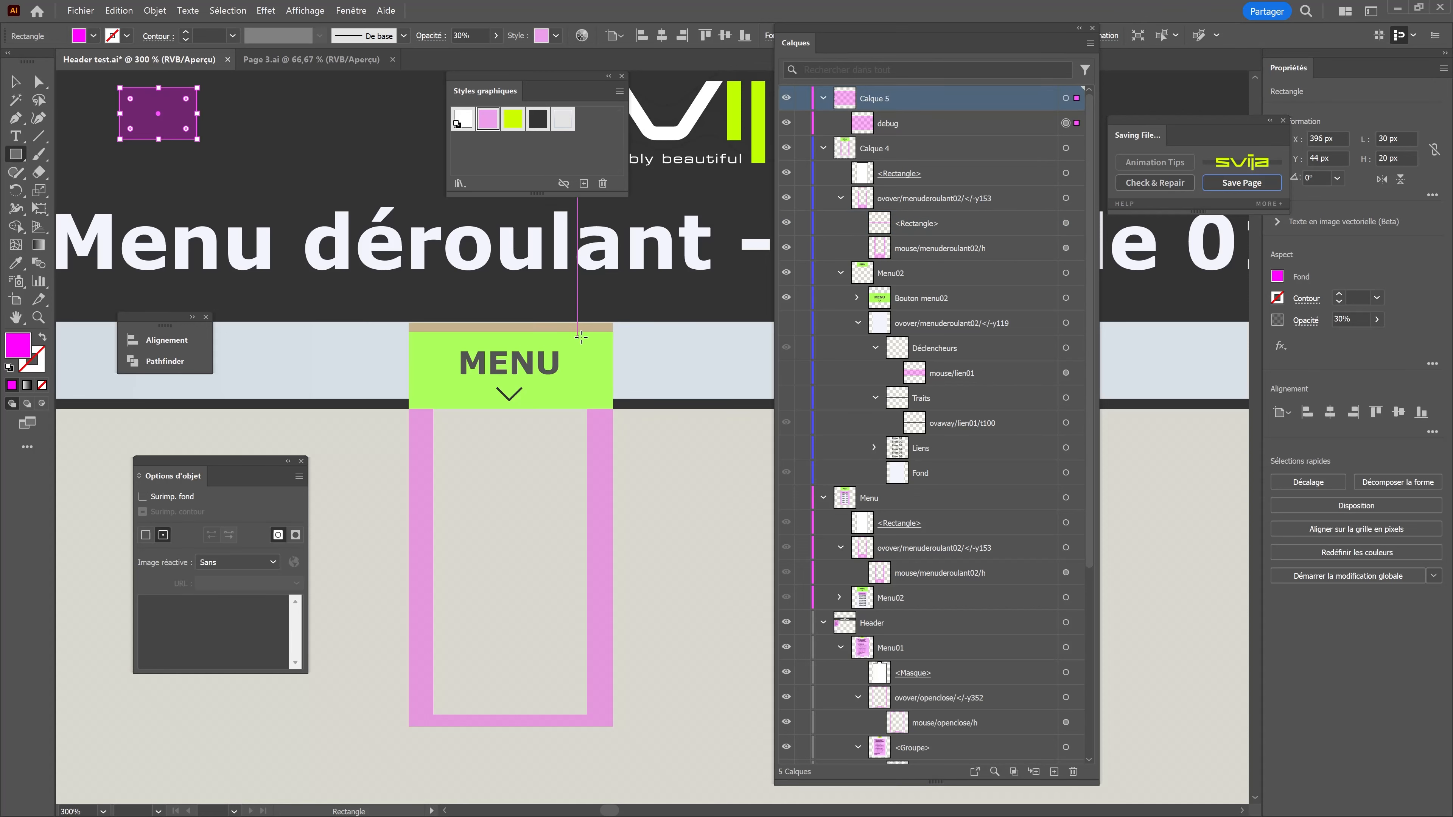
left_click(926, 249)
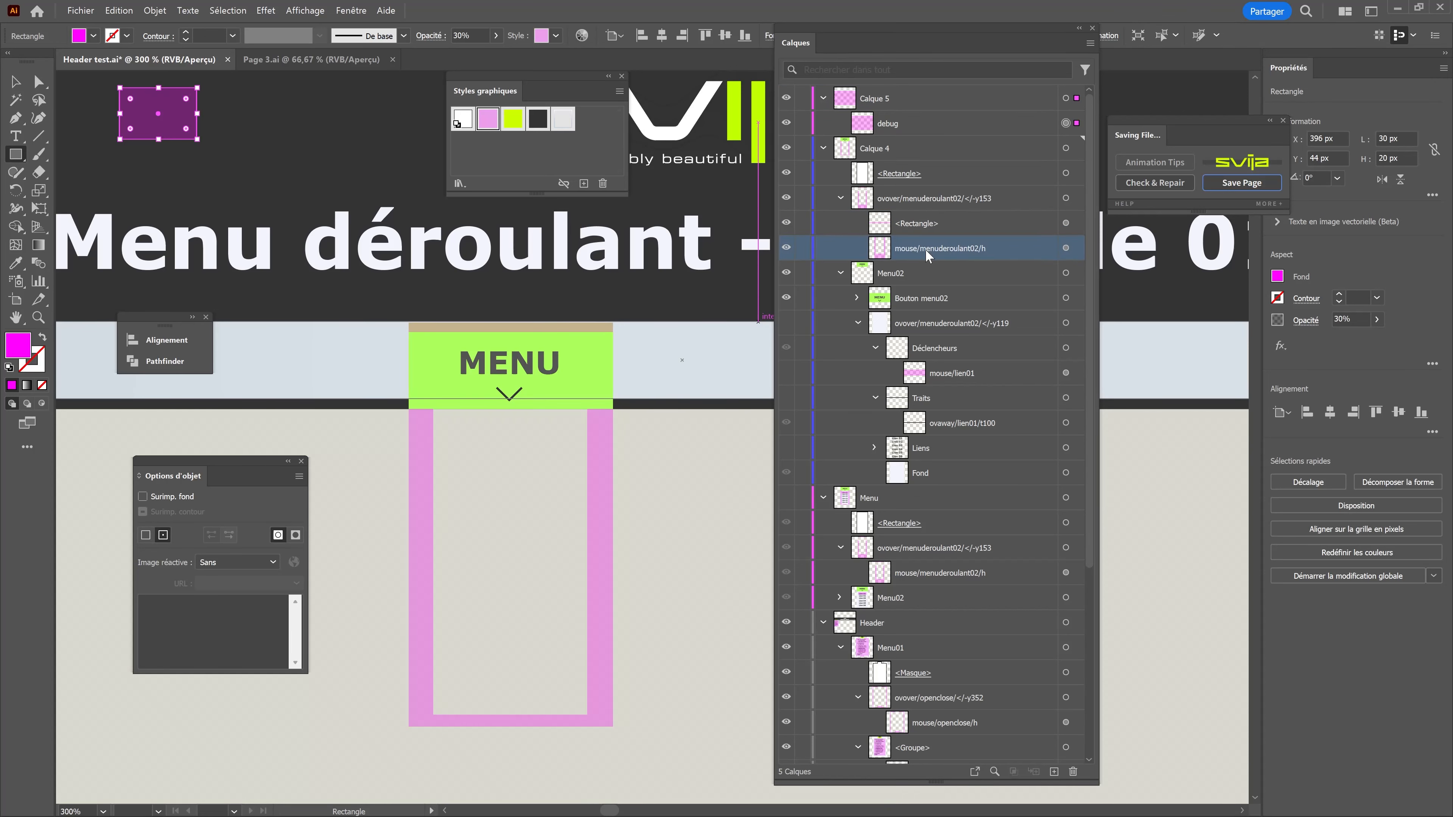
double_click(925, 249)
key("ctrl+c")
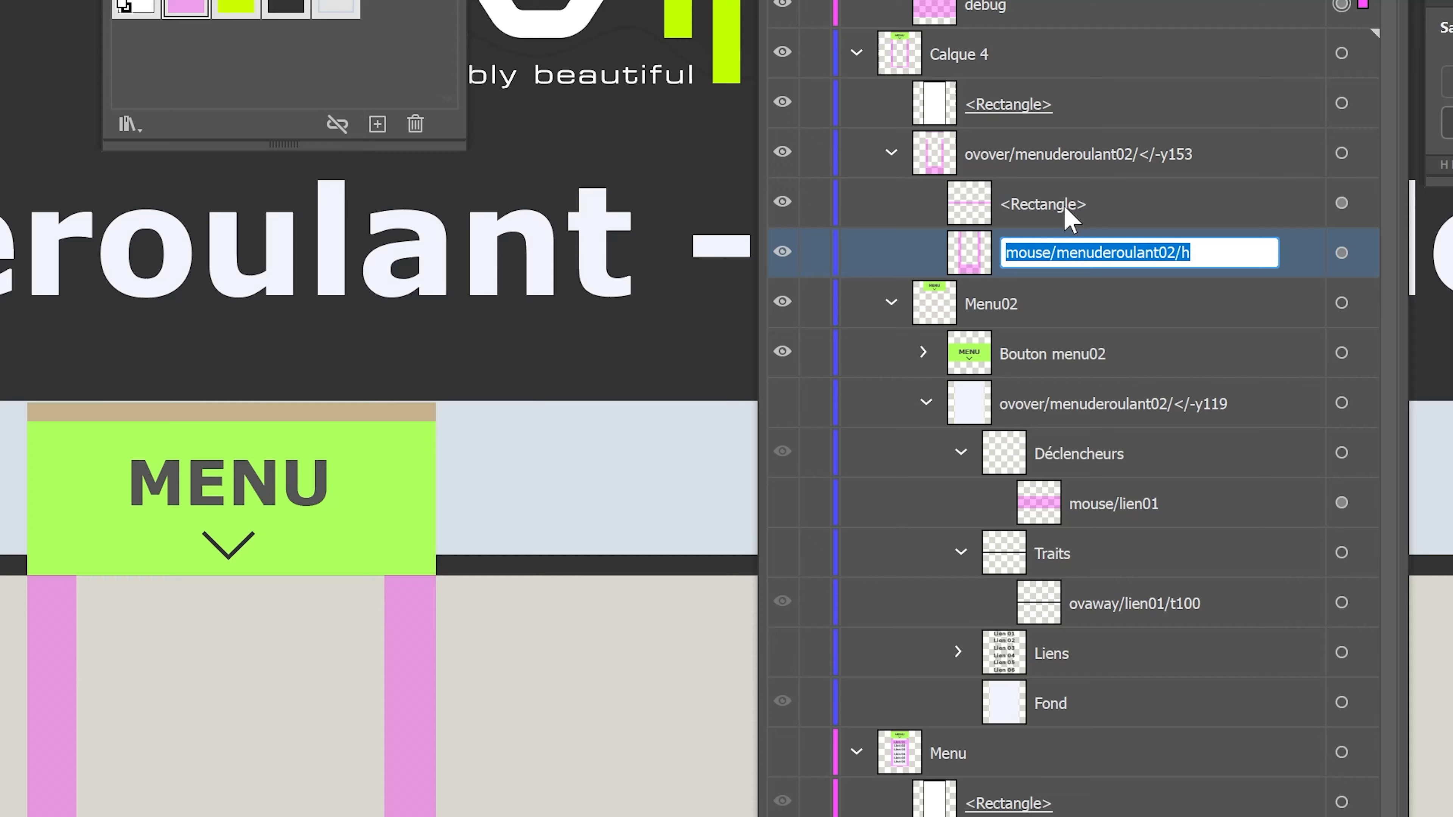
double_click(1065, 207)
key("ctrl+v")
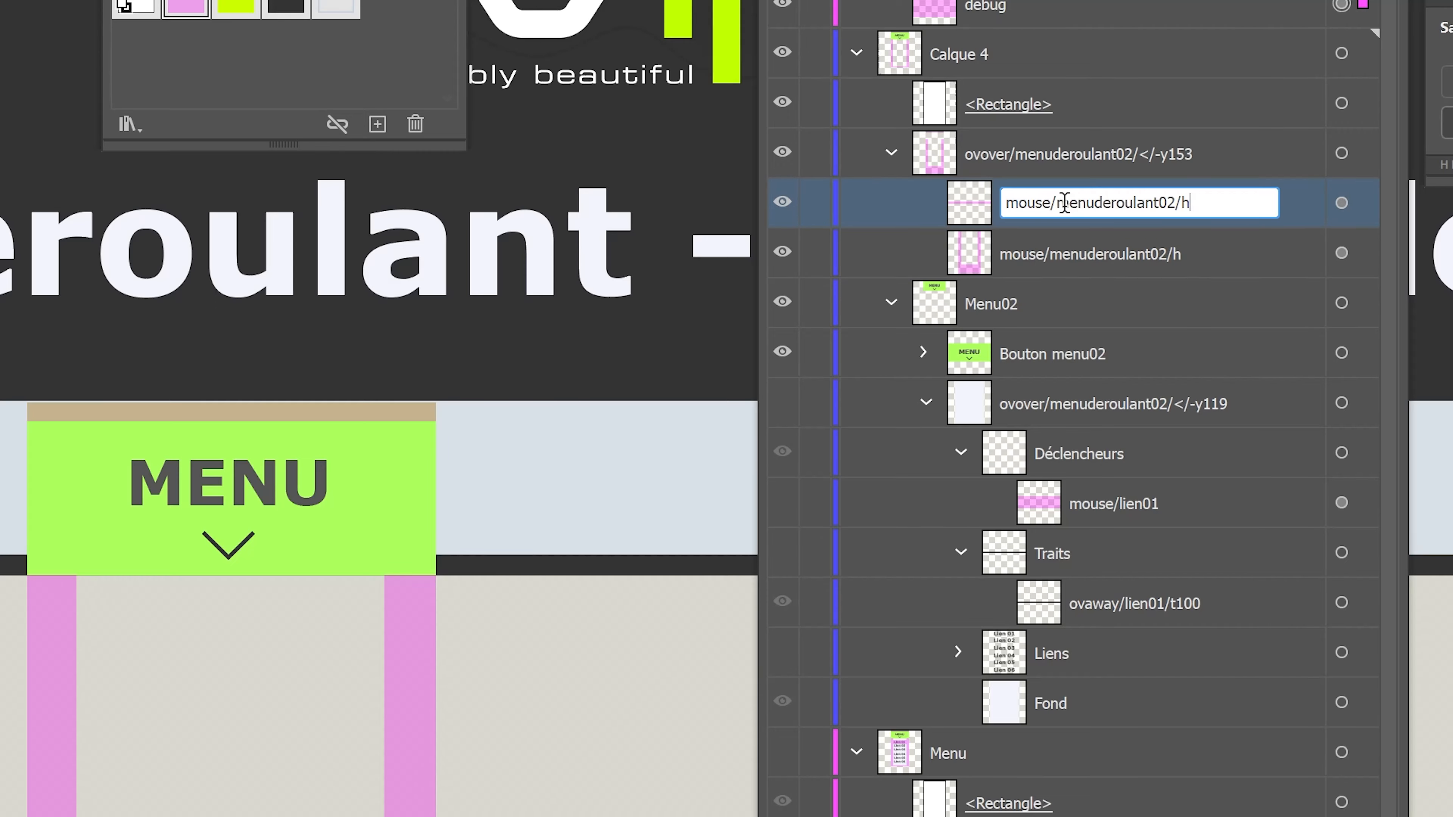
left_click(1051, 244)
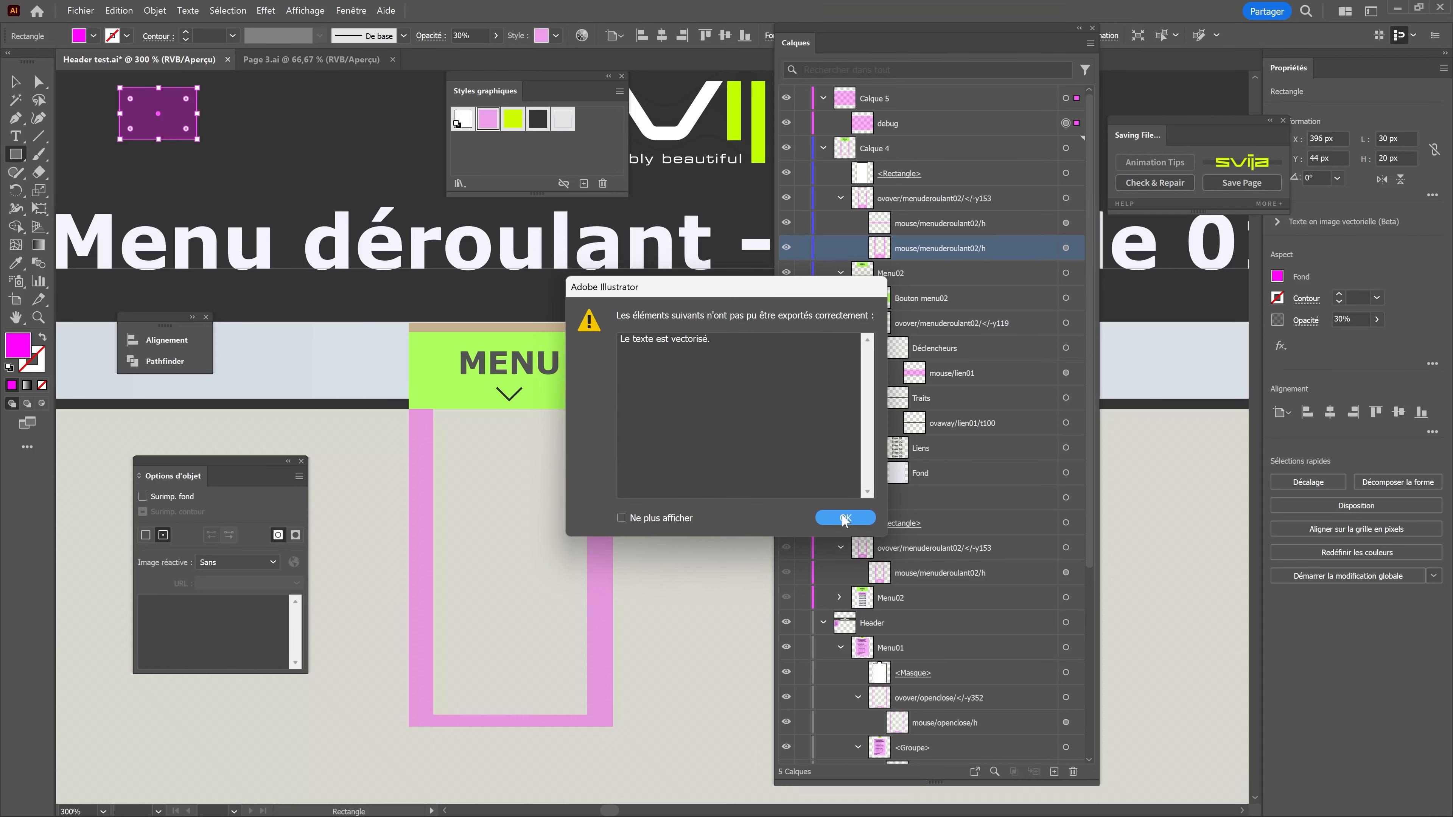
Accept the export notice to finish saving the page, and test the second menu's opening and closing in the browser.
left_click(862, 522)
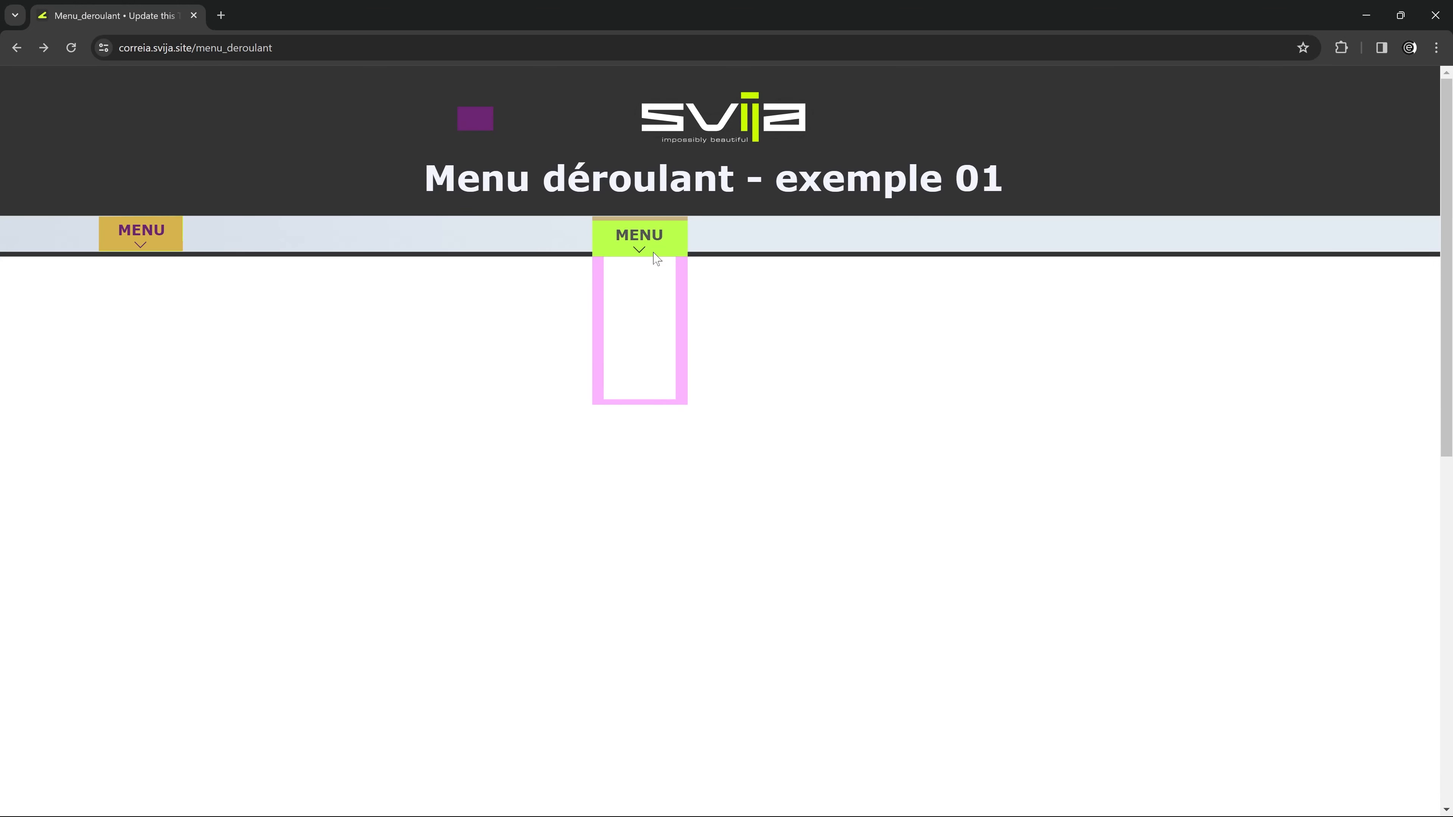
mouse_move(656, 219)
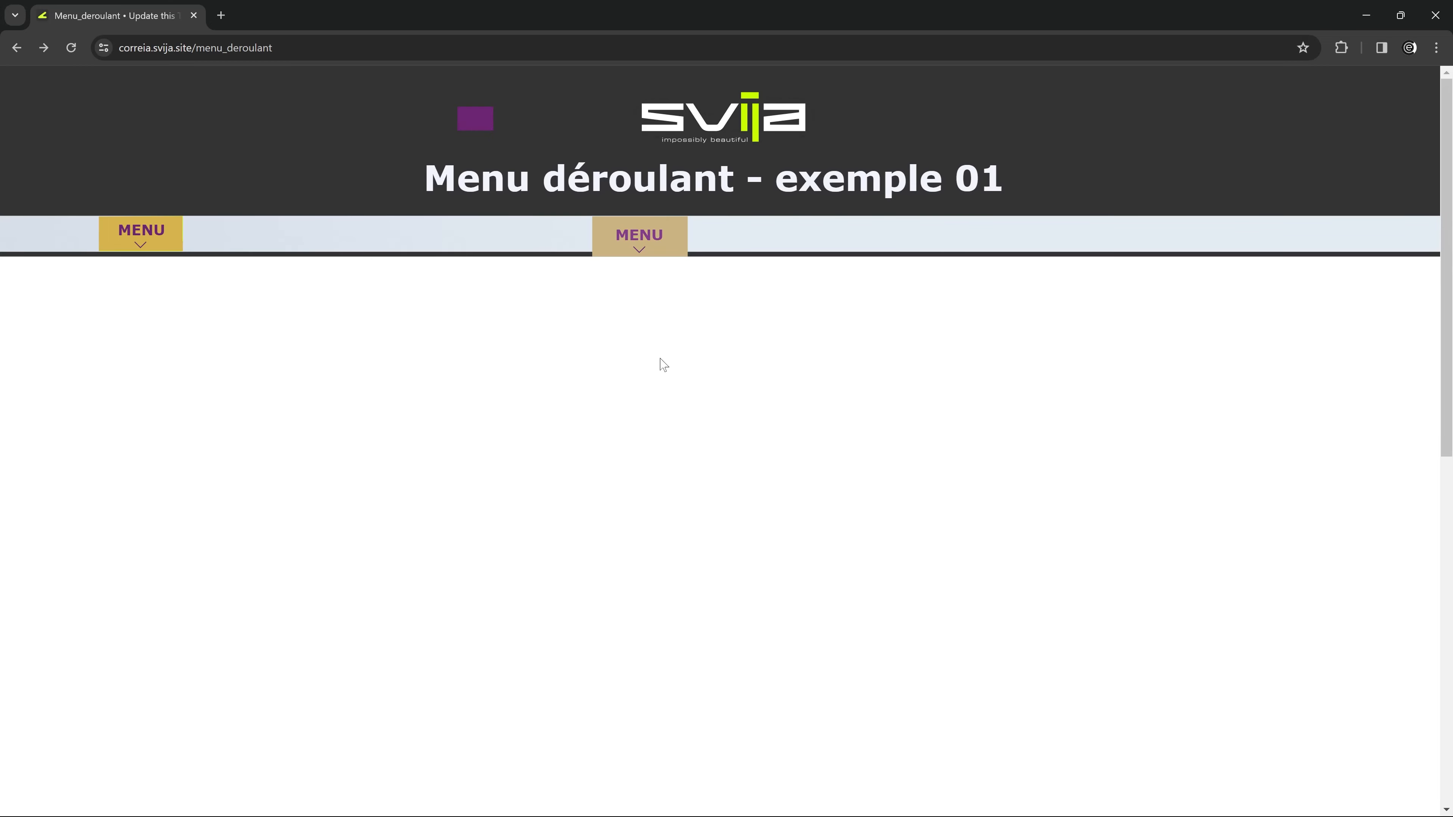
left_click(639, 258)
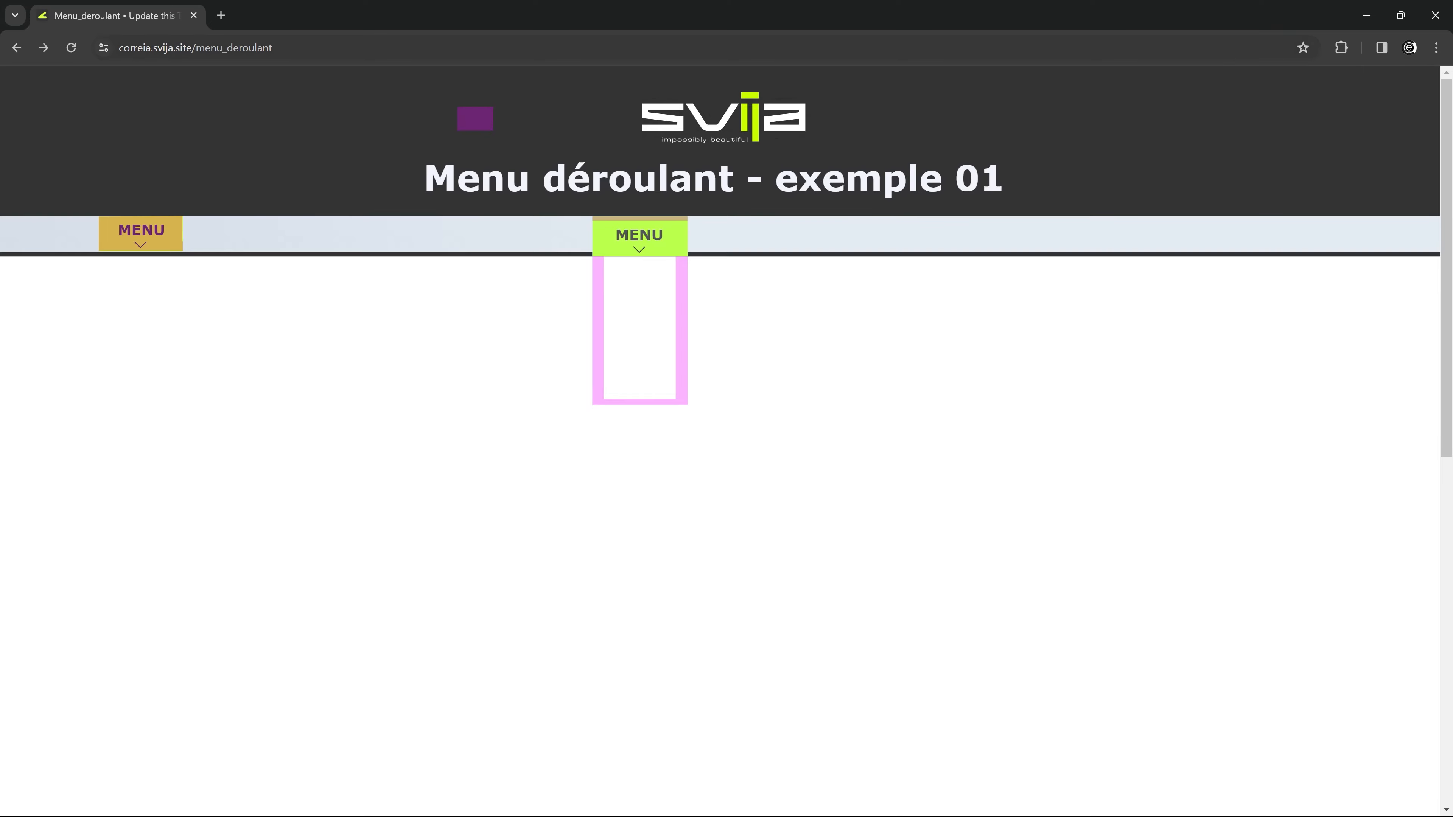
left_click(1367, 16)
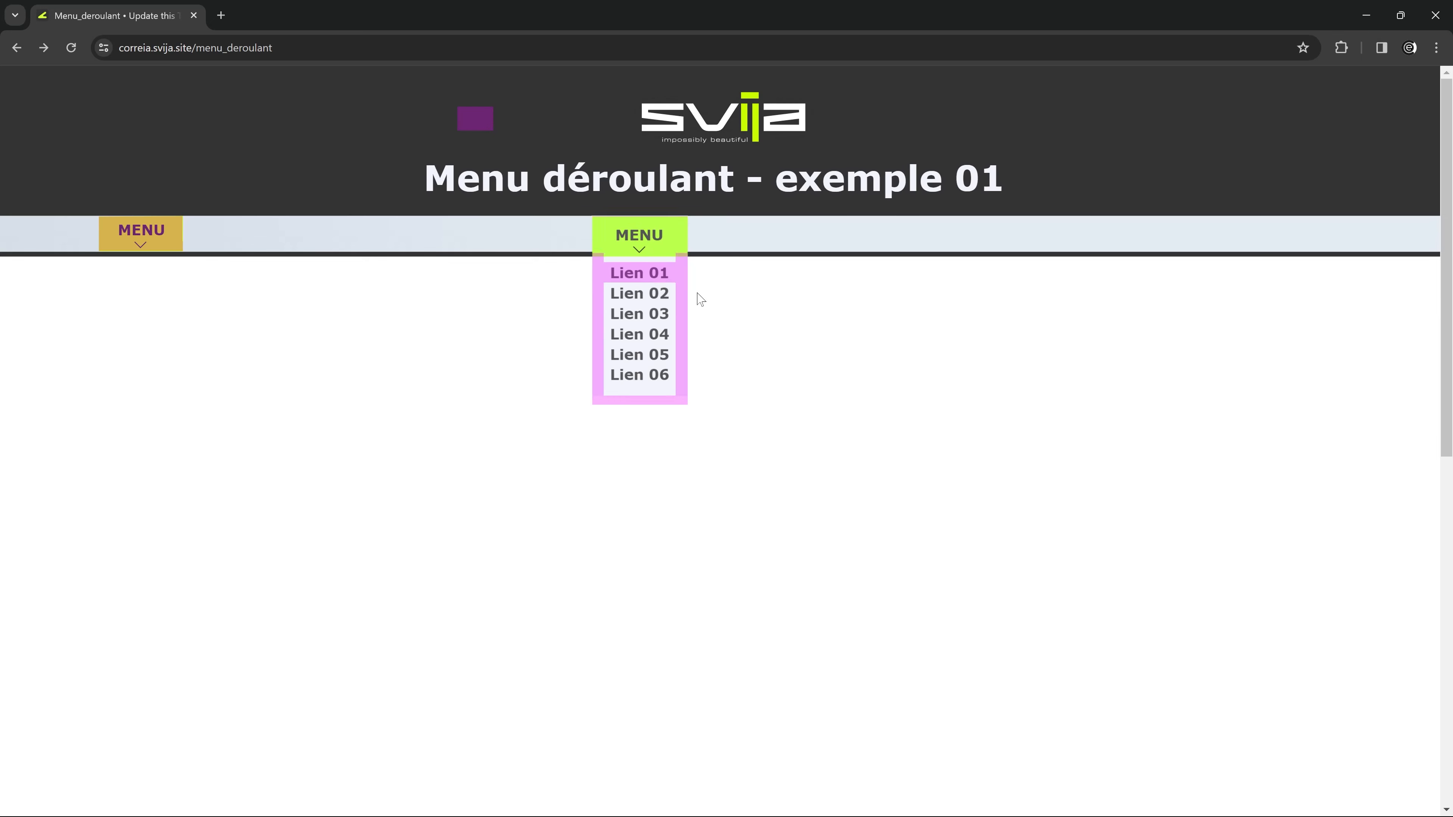
Switch back to Illustrator and delete the debug rectangle from the Calque 5 layer.
key("alt+Tab")
key("ctrl+plus")
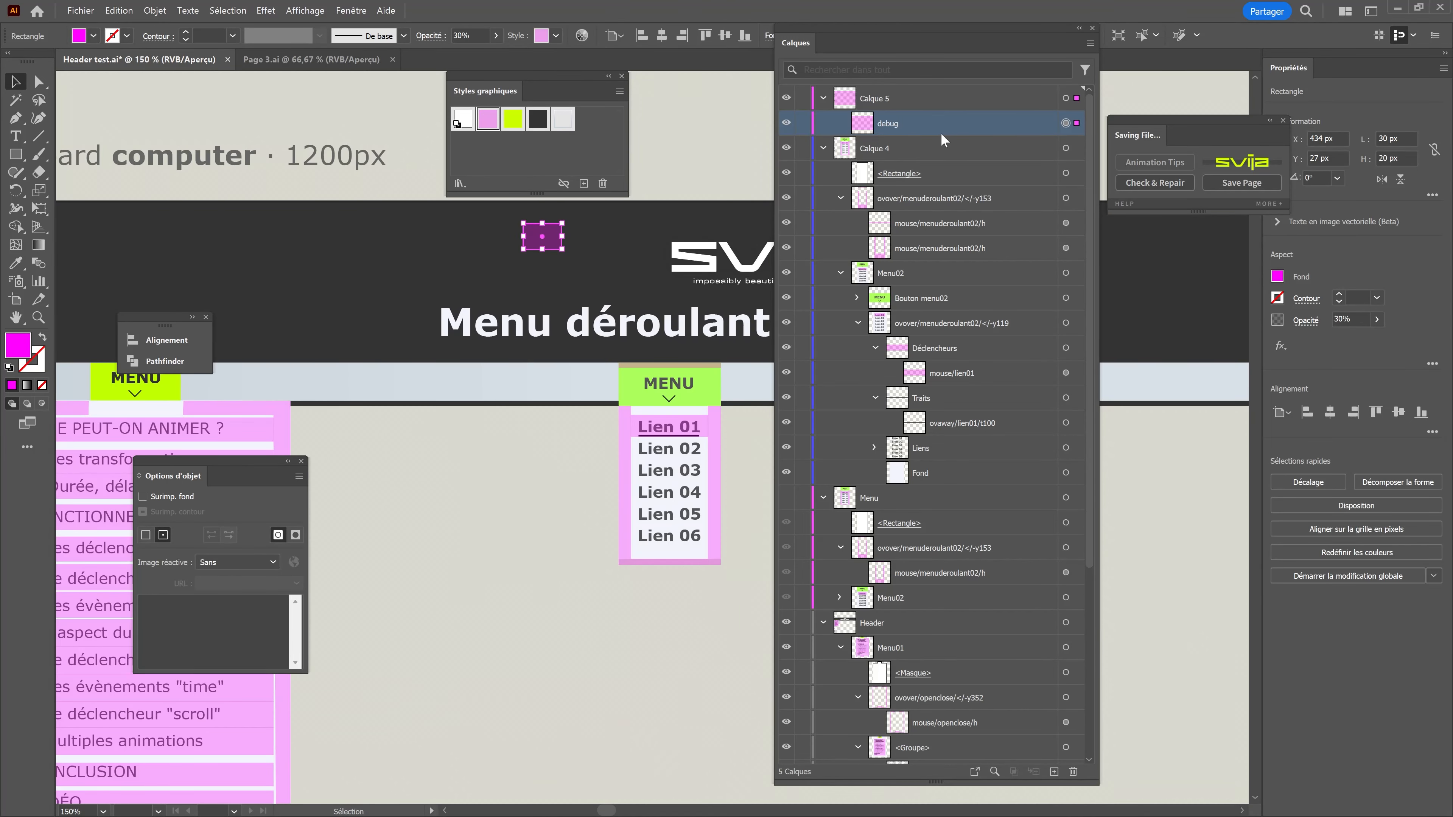
key("Delete")
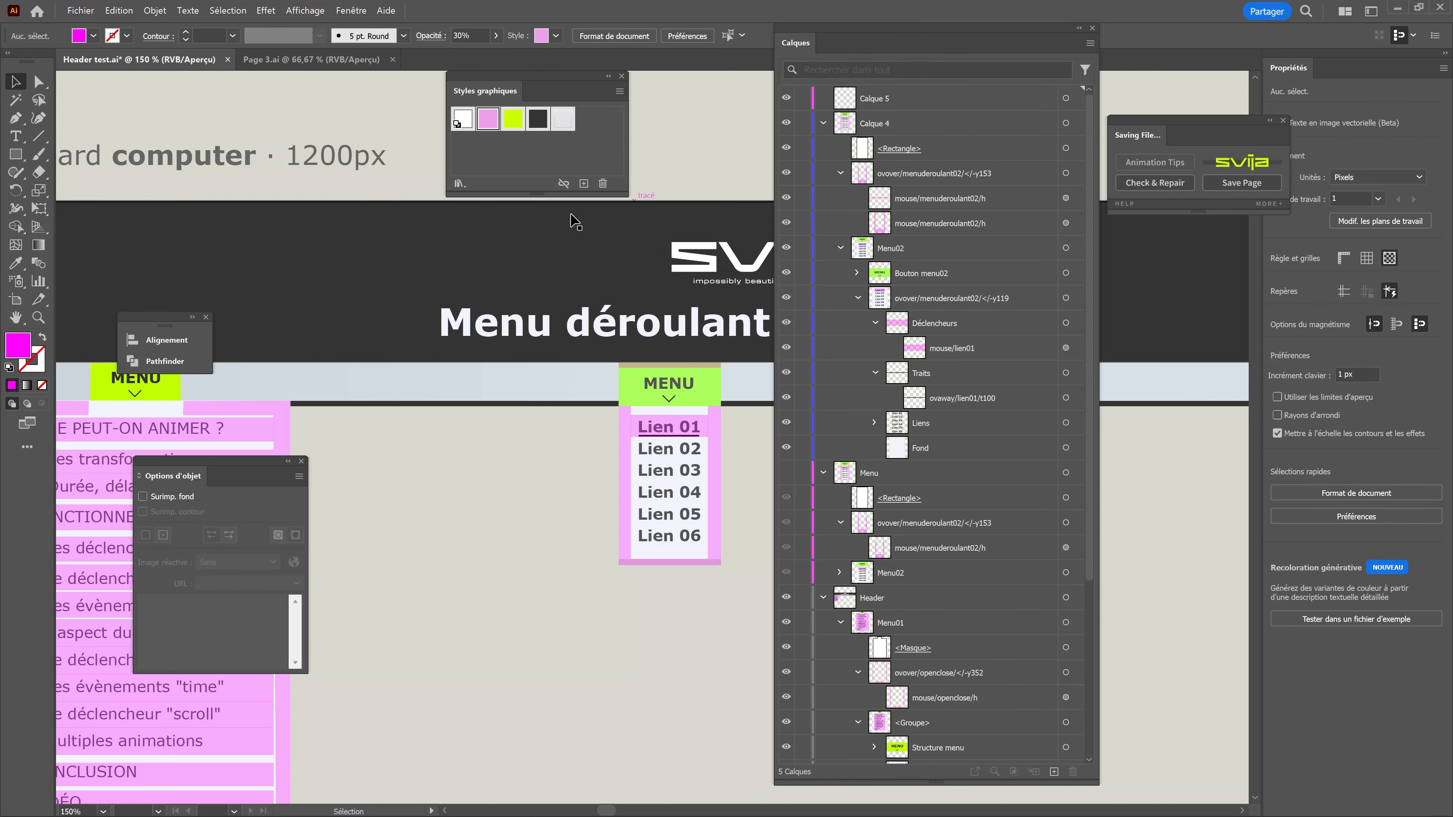
key("ctrl+minus")
key("ctrl+minus")
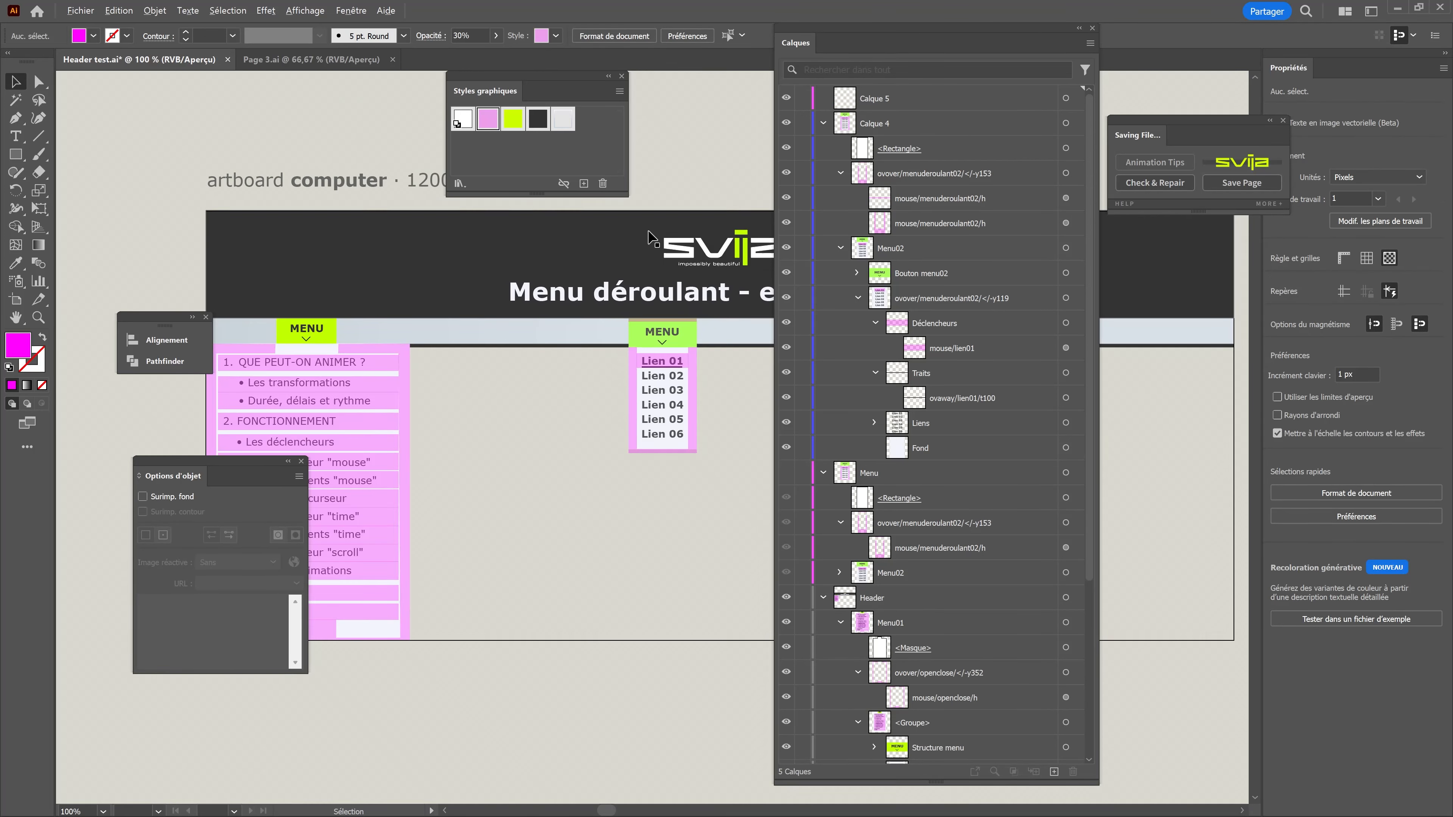